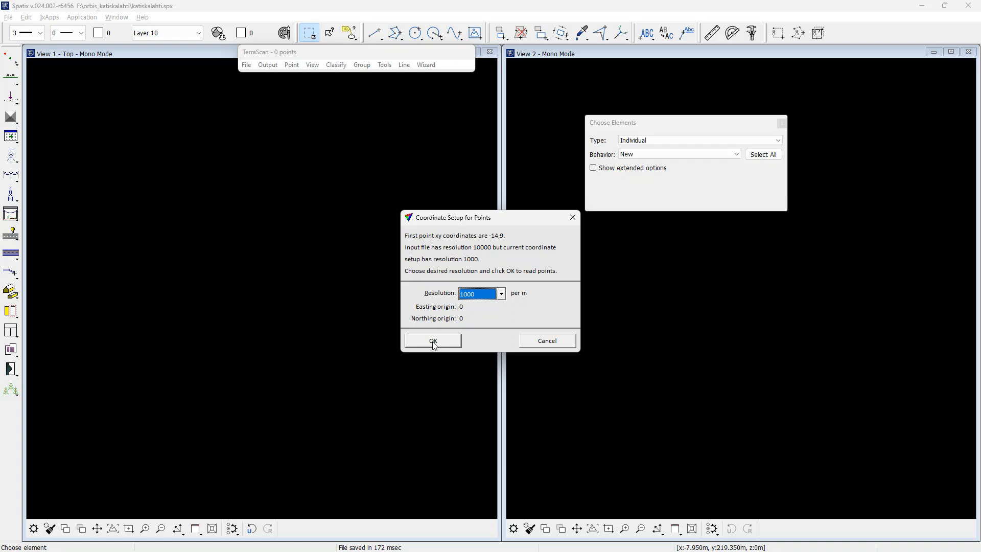
Read the points at a resolution of 1000 per m and color the points in View 1 by elevation
click(432, 341)
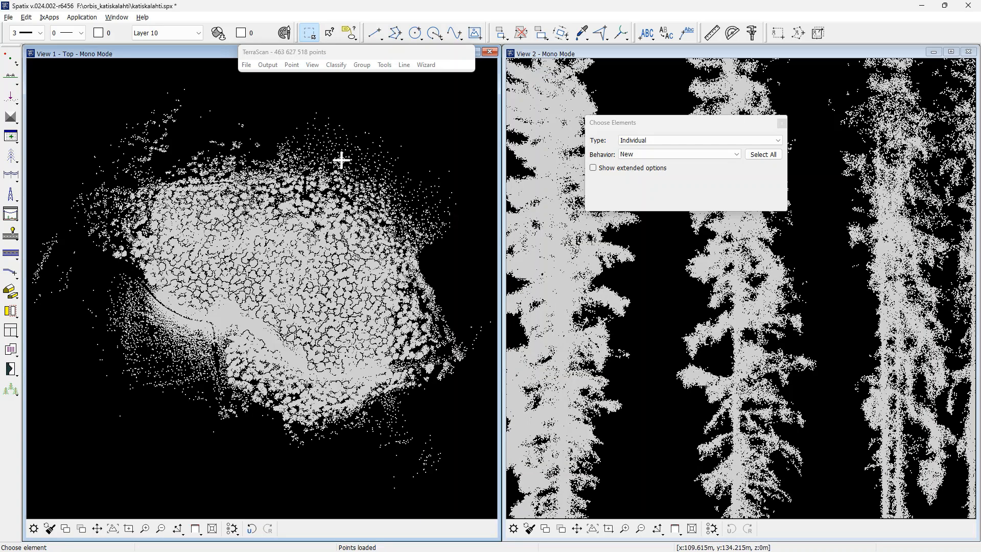
click(314, 65)
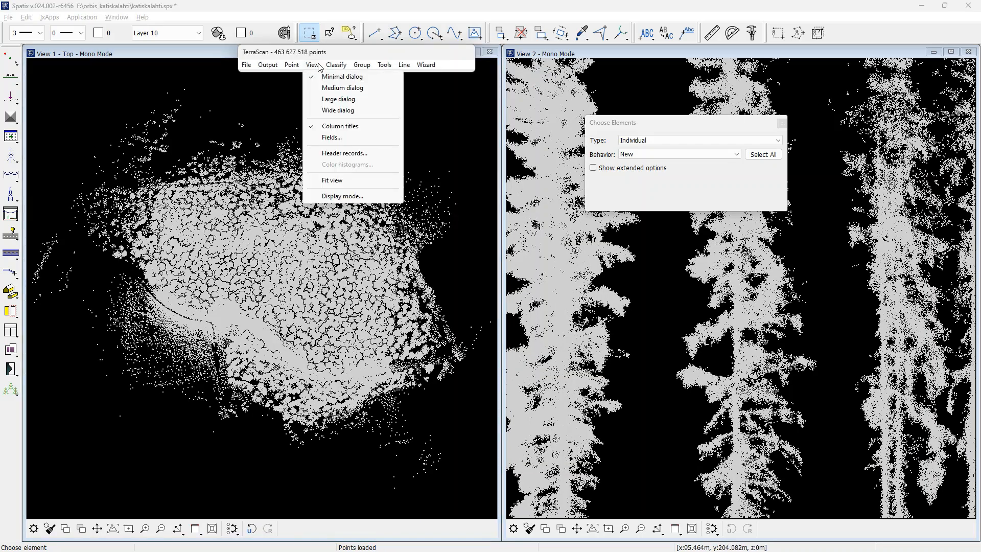
click(342, 197)
click(510, 154)
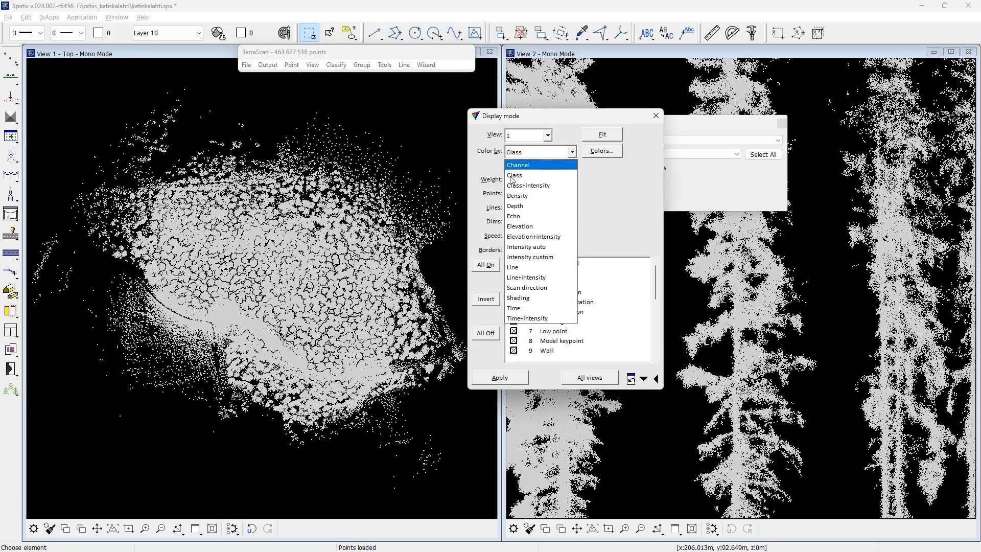
click(511, 225)
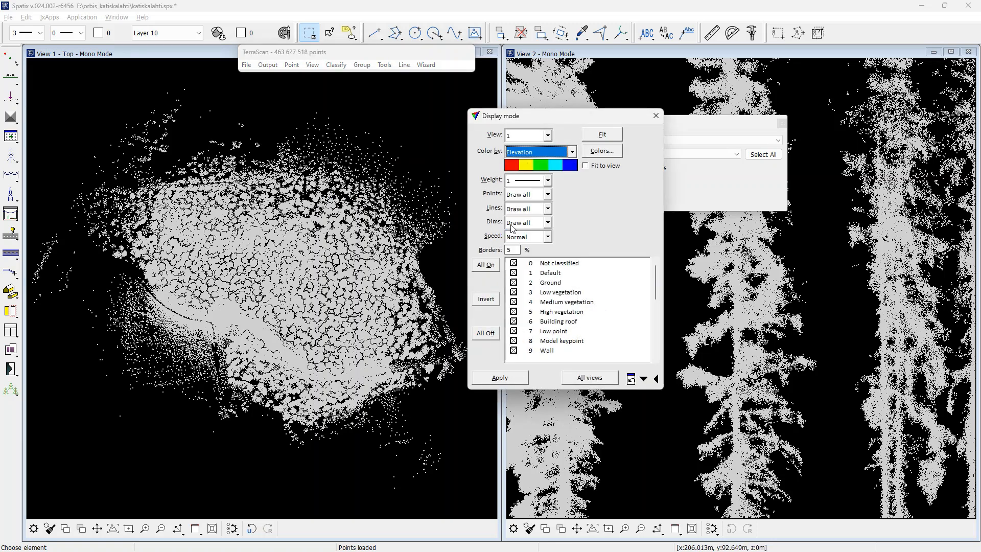
click(512, 378)
click(656, 115)
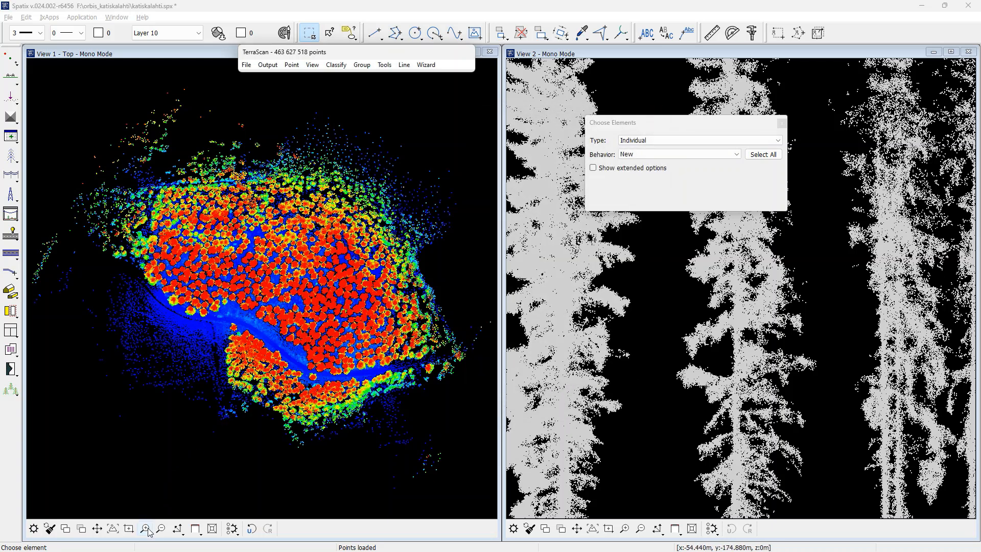
Draw a vertical section from the road into the trees, show it in View 2, and zoom in on a trunk base
click(10, 78)
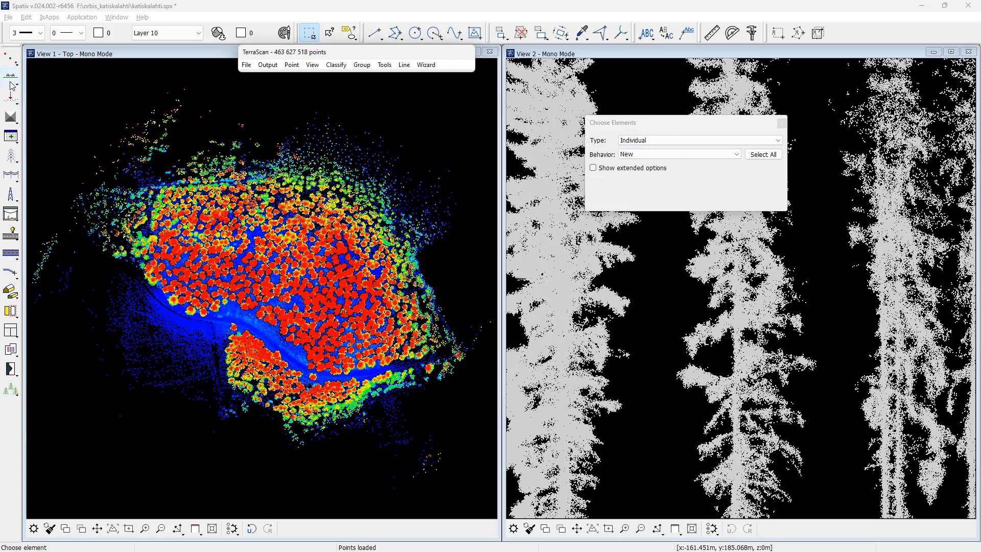
click(256, 322)
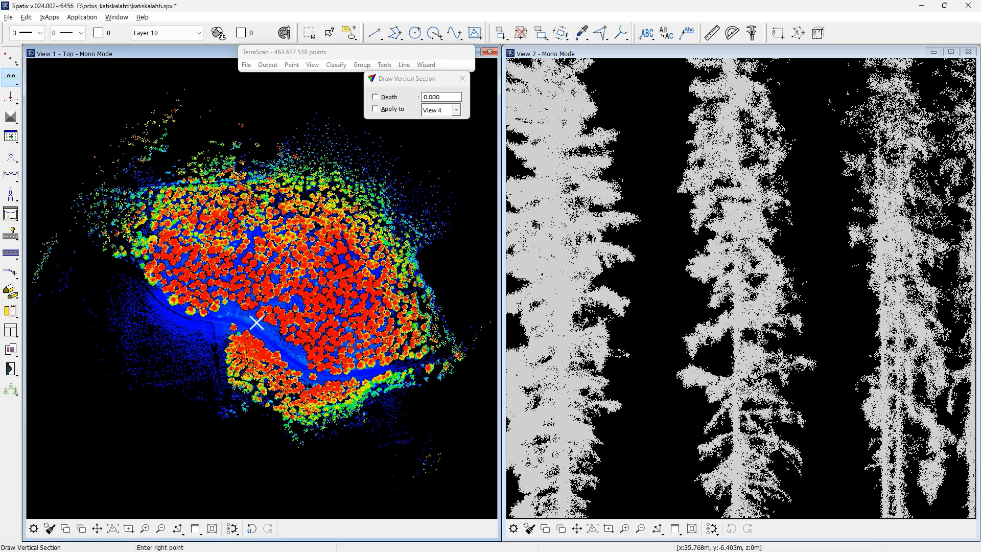
click(262, 296)
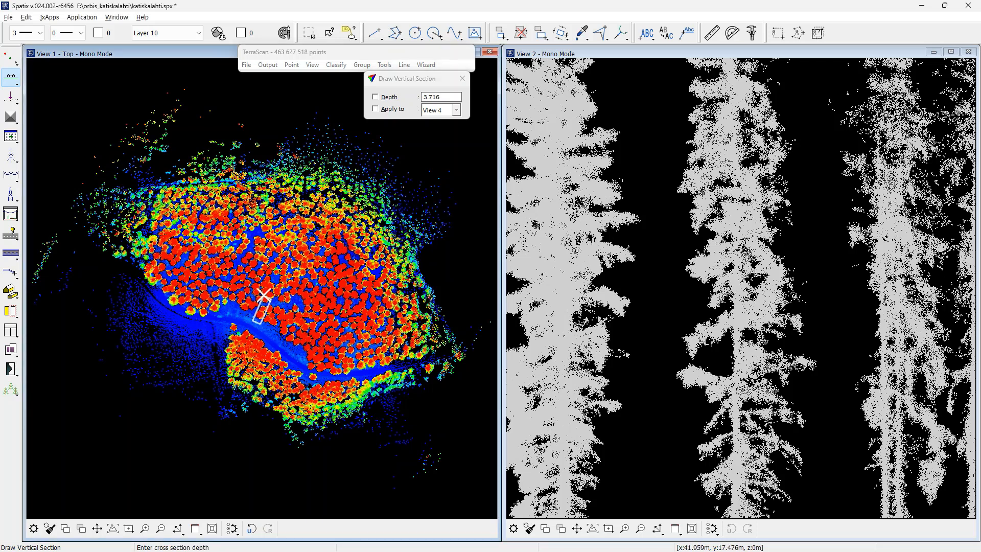
click(263, 294)
click(535, 319)
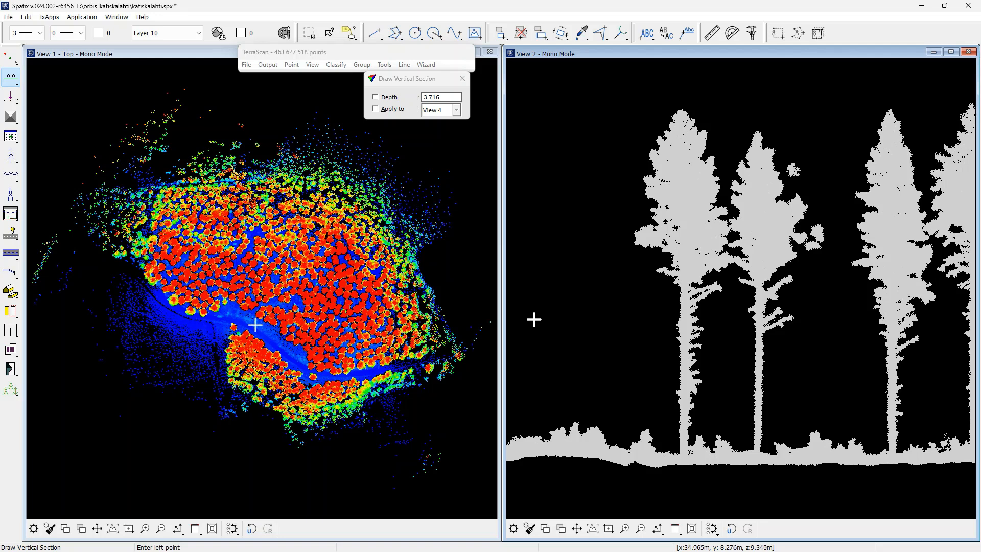
click(624, 529)
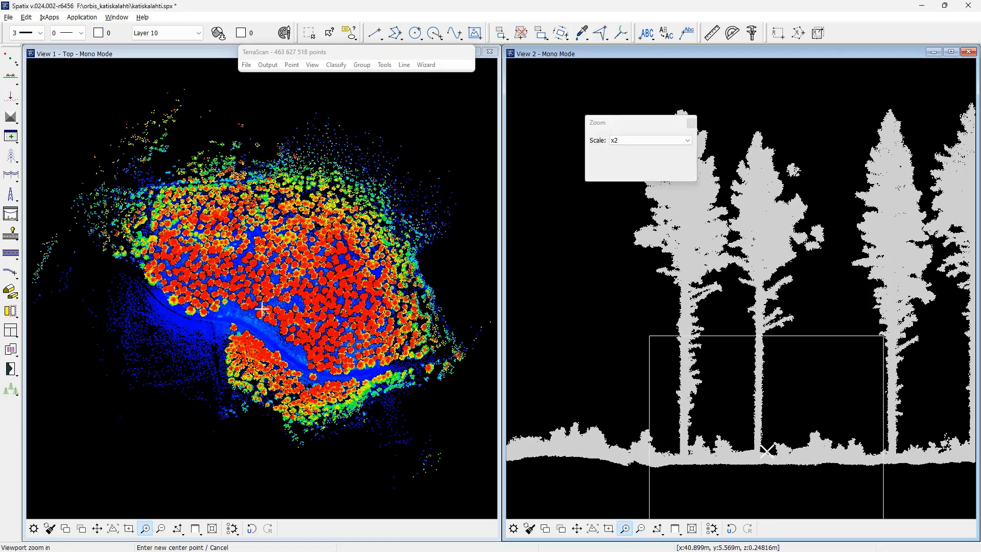
click(794, 426)
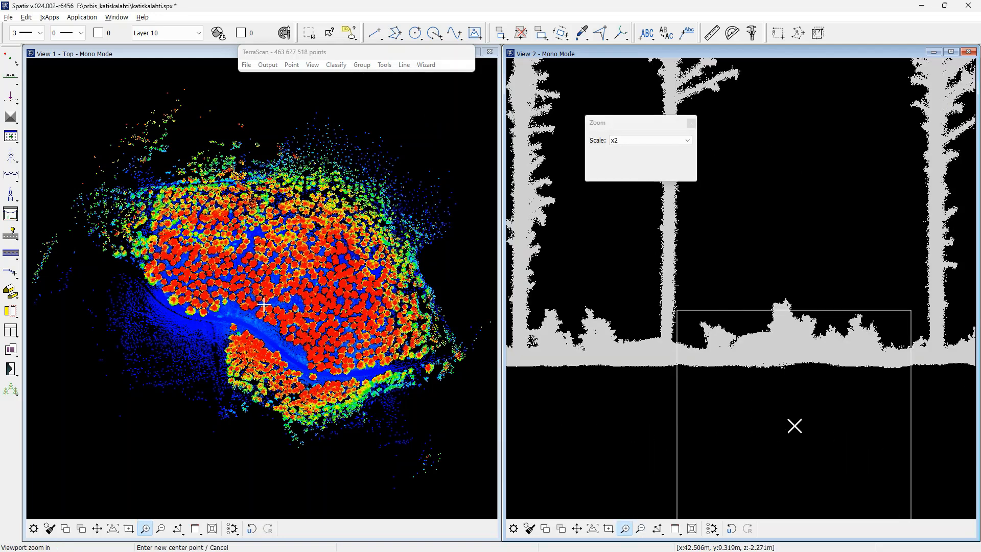
click(703, 260)
key(Escape)
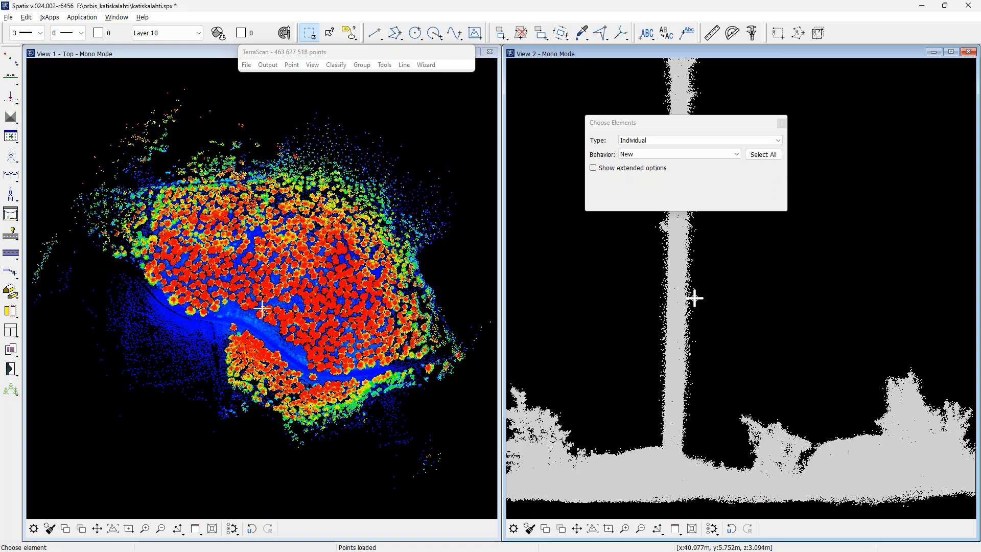
Set the trajectory directory to the trajectory folder inside orbis_katiskalahti
click(10, 58)
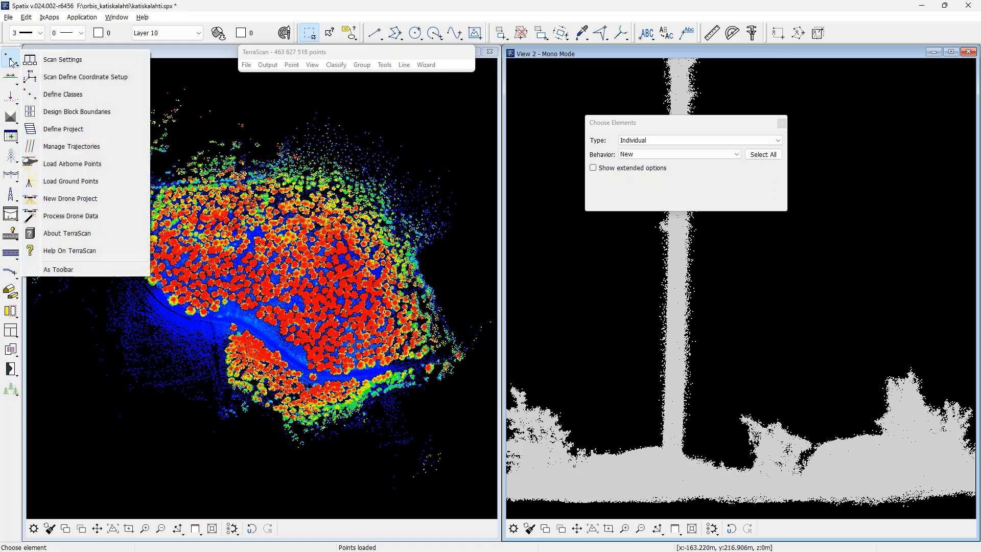
click(53, 146)
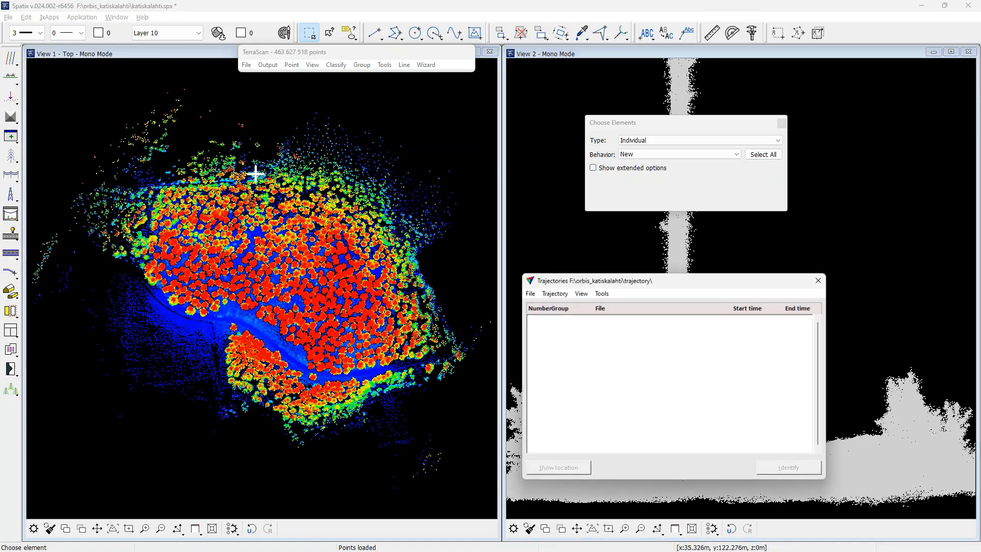
click(529, 293)
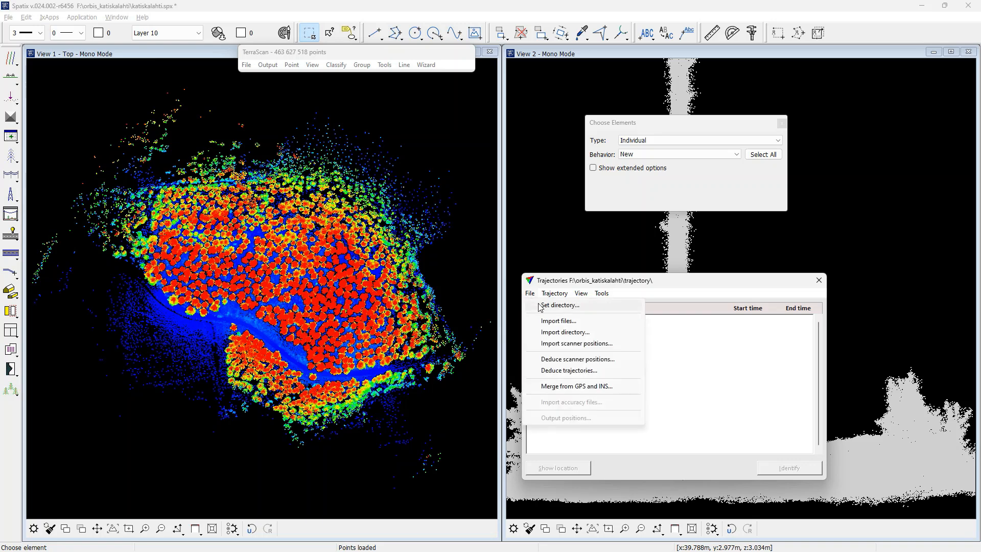
click(540, 305)
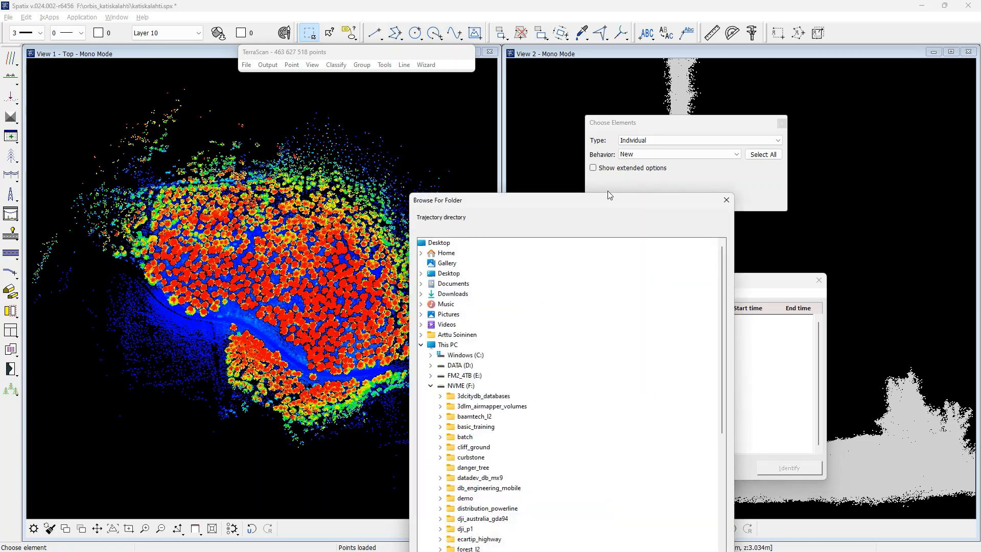
drag(608, 200, 577, 97)
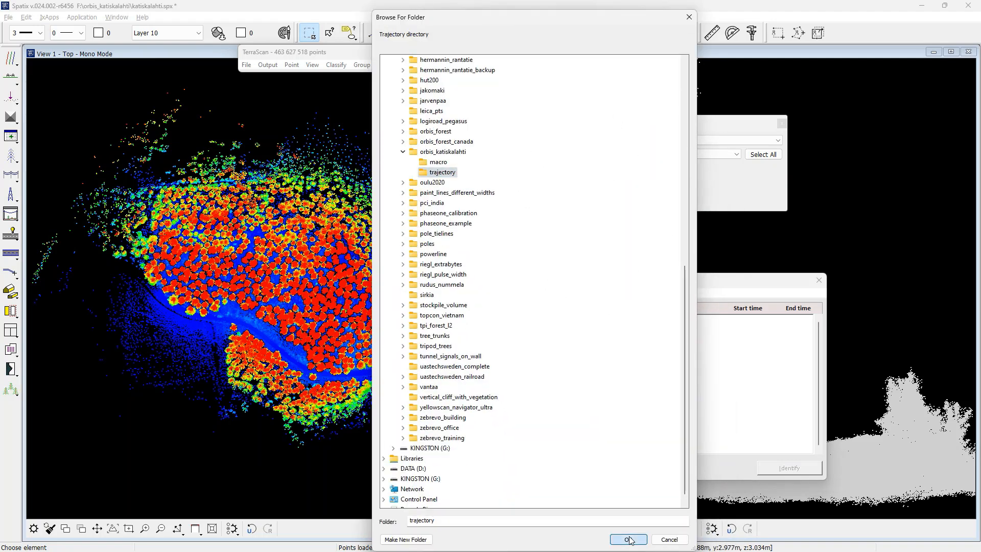
click(629, 537)
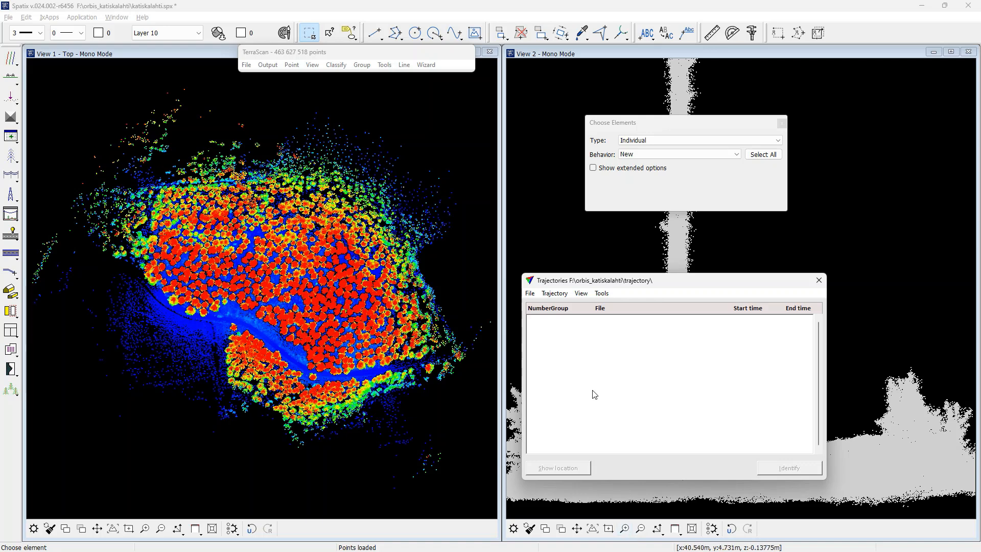
Import the trajectory file 20660308_094205_32 from all file types, numbered from 1 in group 1
click(530, 293)
click(539, 320)
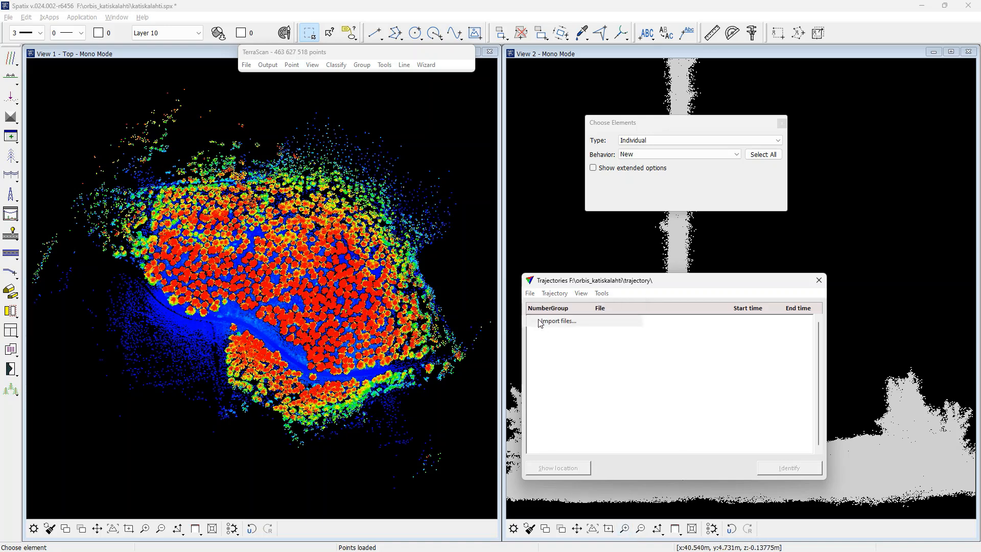
click(552, 464)
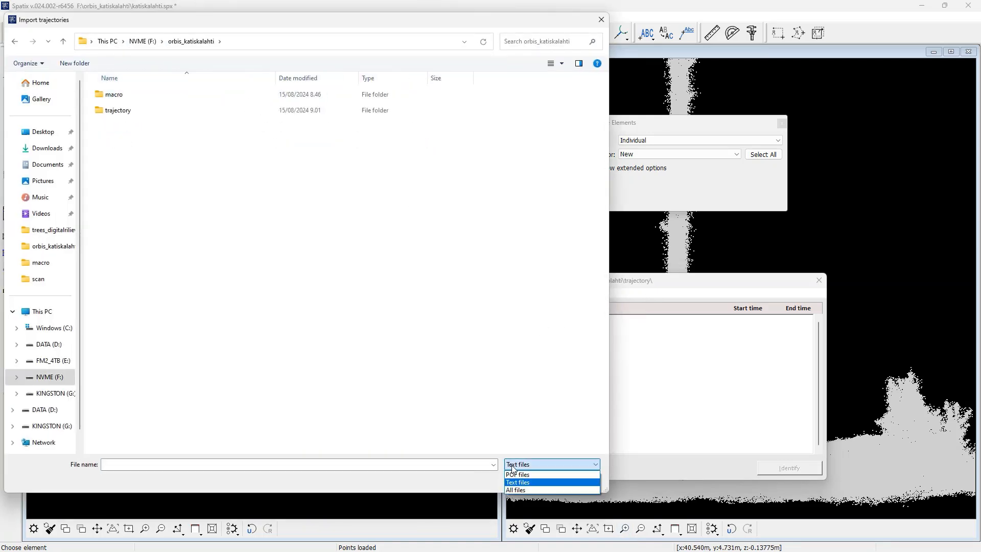
click(526, 493)
double_click(223, 126)
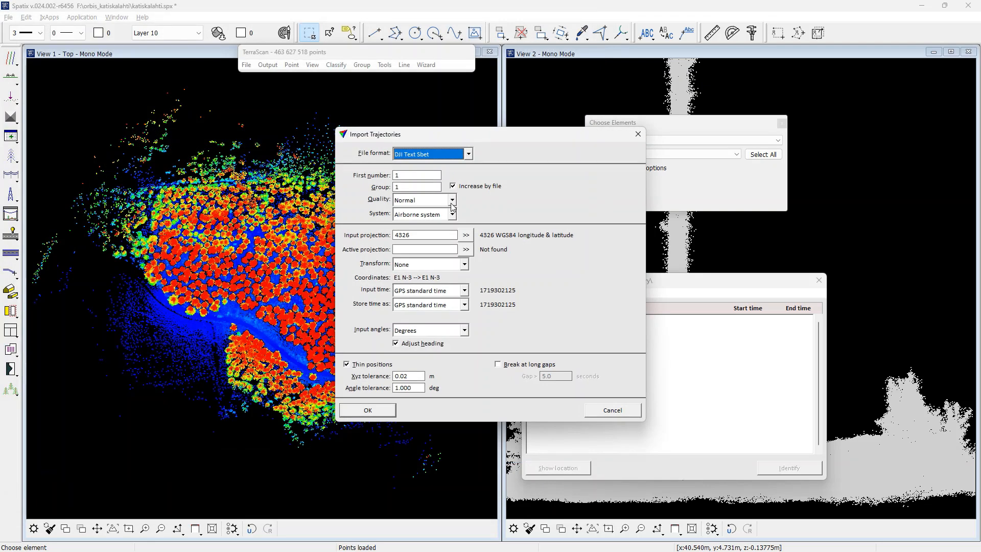
click(467, 154)
click(422, 176)
click(368, 410)
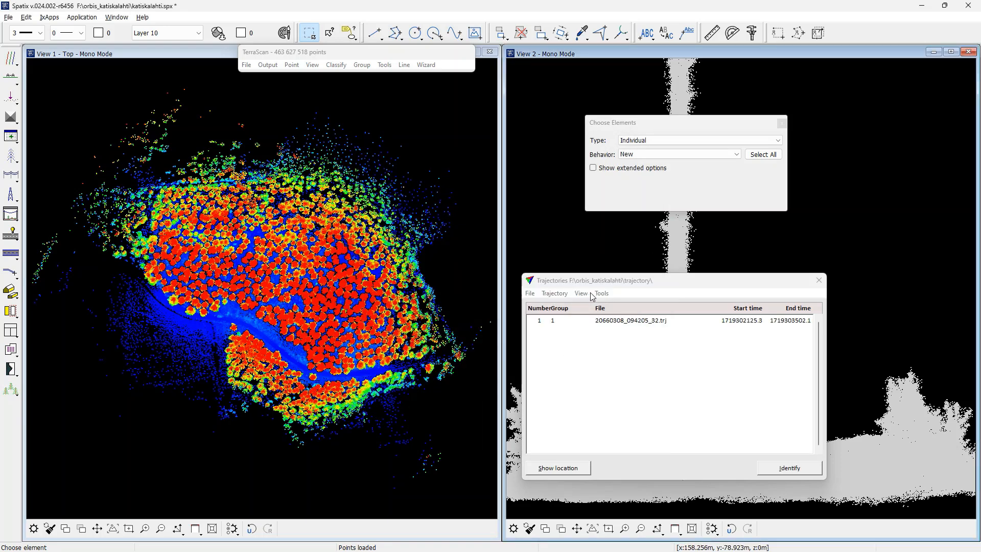
Draw all trajectories in the active color on Layer 1 with line weight 2, and close the trajectory list
click(142, 35)
click(143, 45)
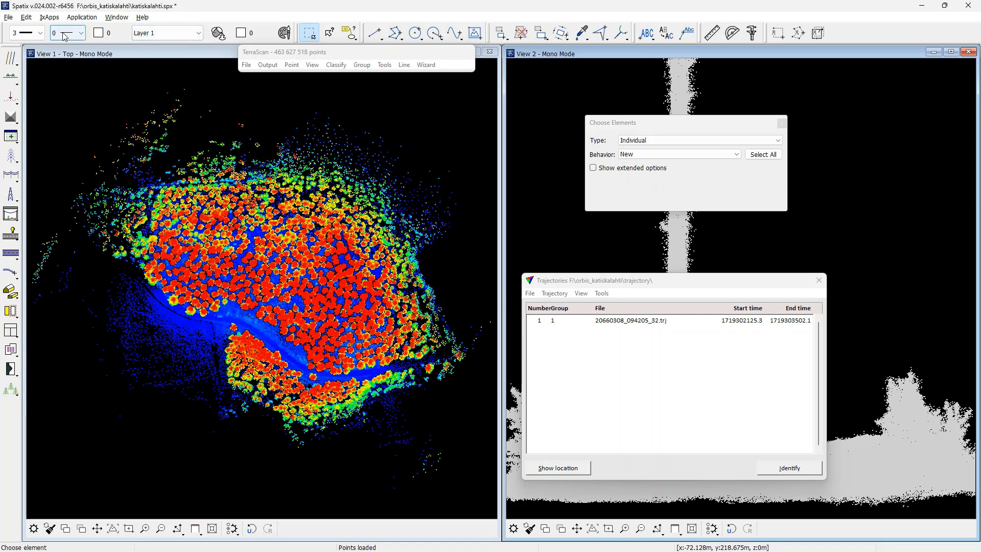
click(40, 34)
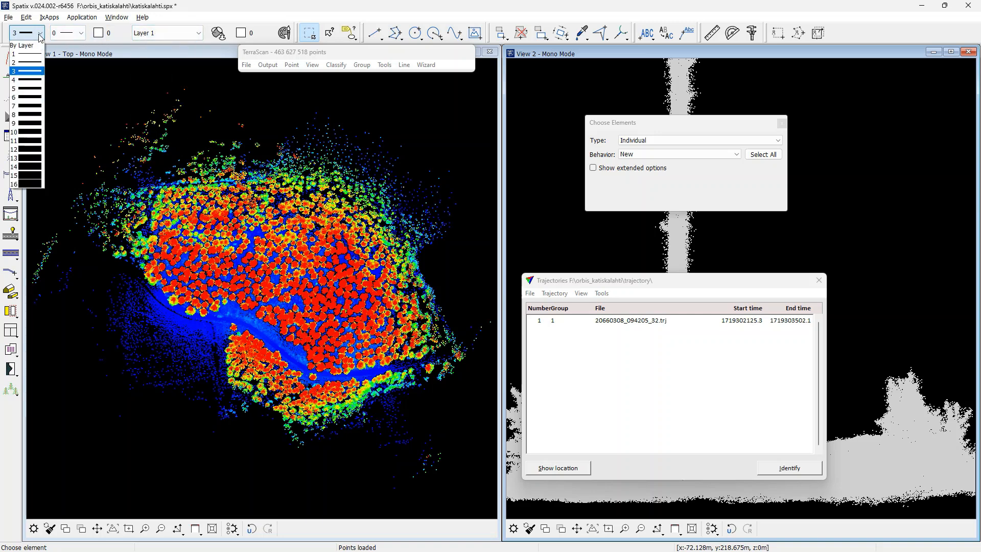
click(30, 63)
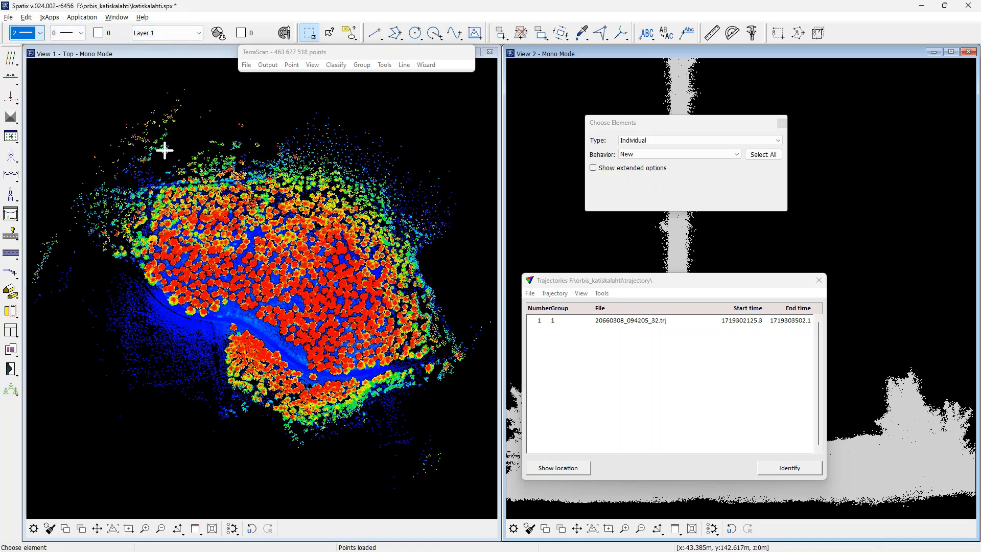
click(600, 294)
click(634, 489)
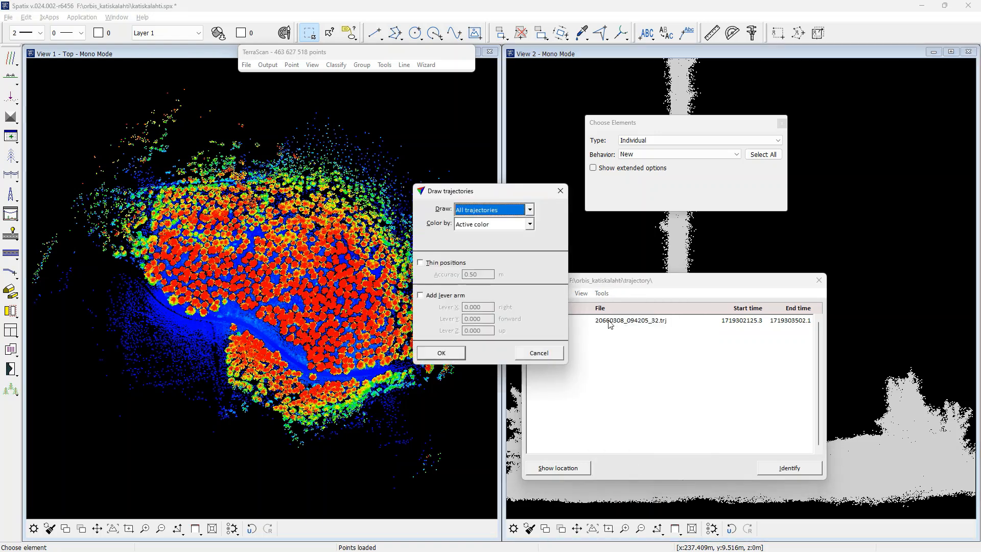
click(449, 352)
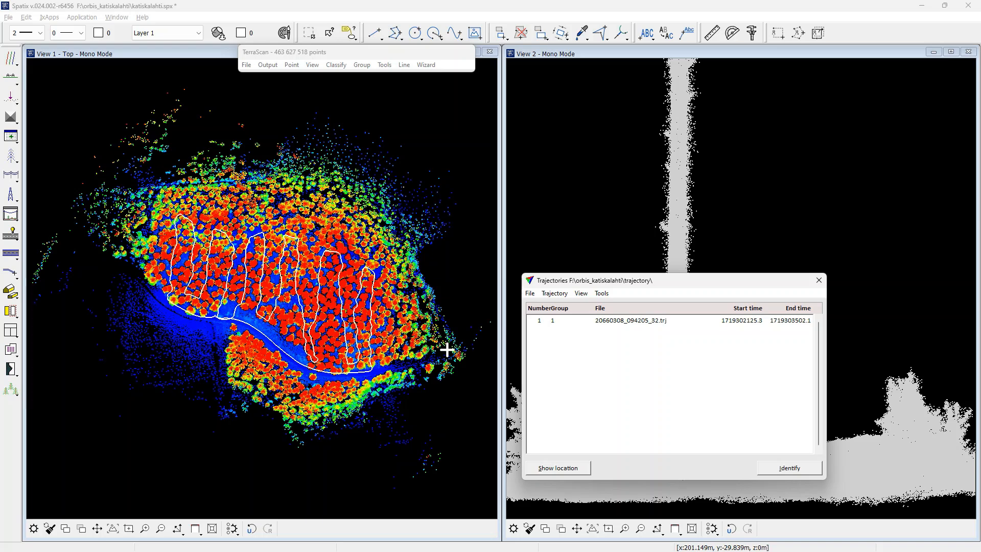
click(819, 281)
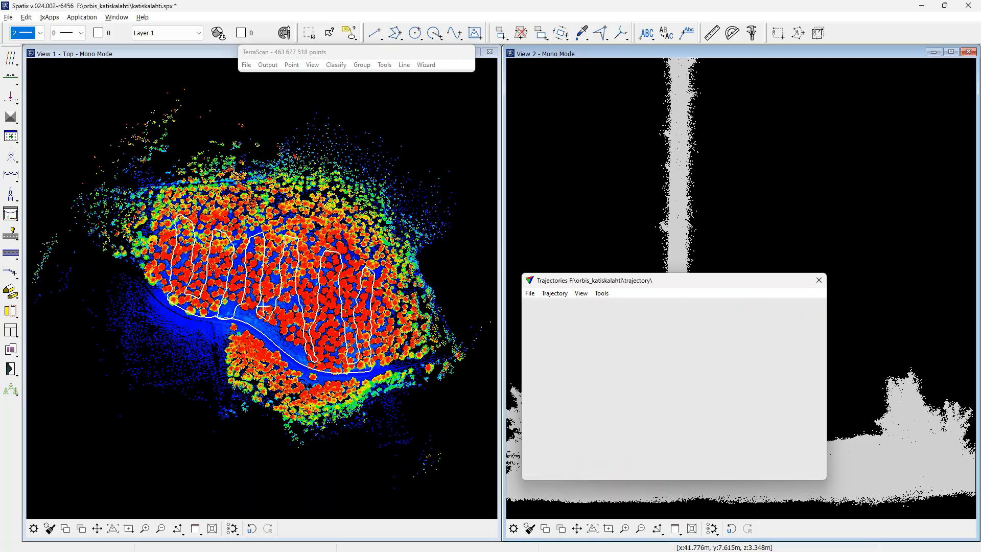
Open the macro 01_deduce_cut_long.mac from the project's macro folder
click(384, 66)
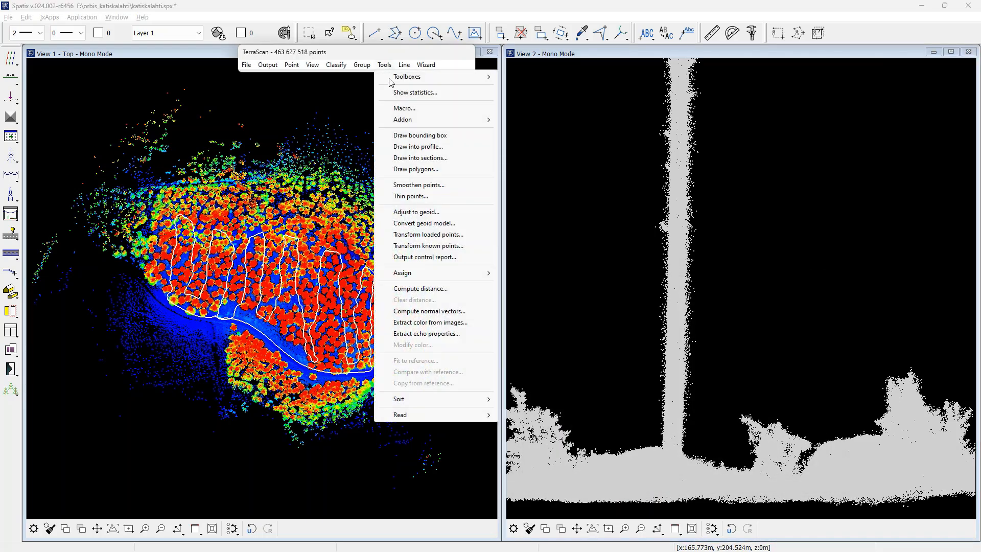
click(397, 108)
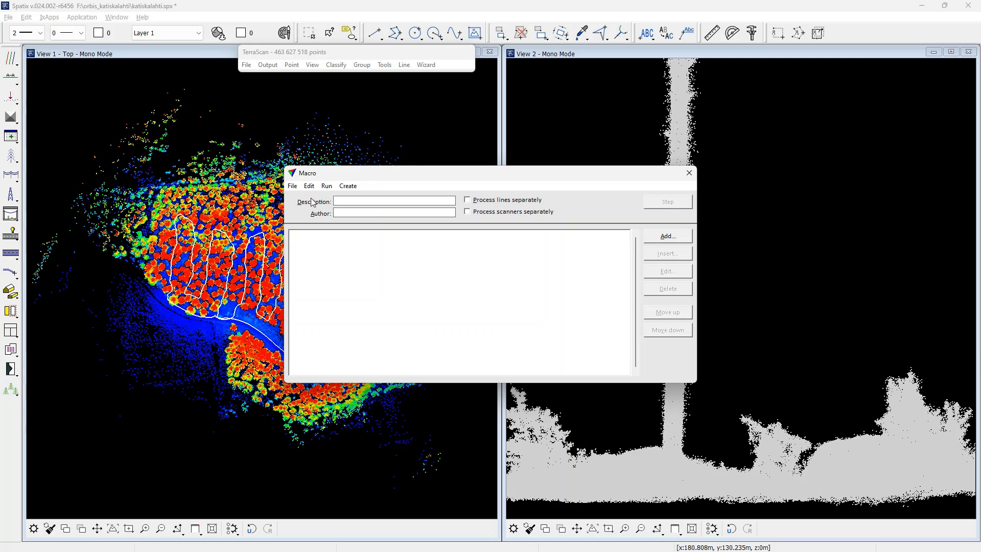
click(292, 186)
click(308, 208)
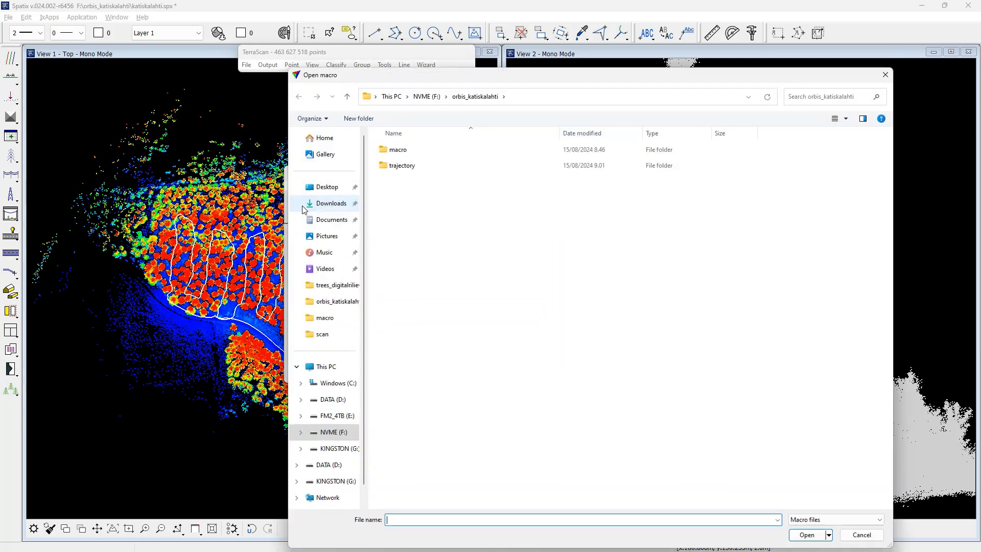
double_click(404, 150)
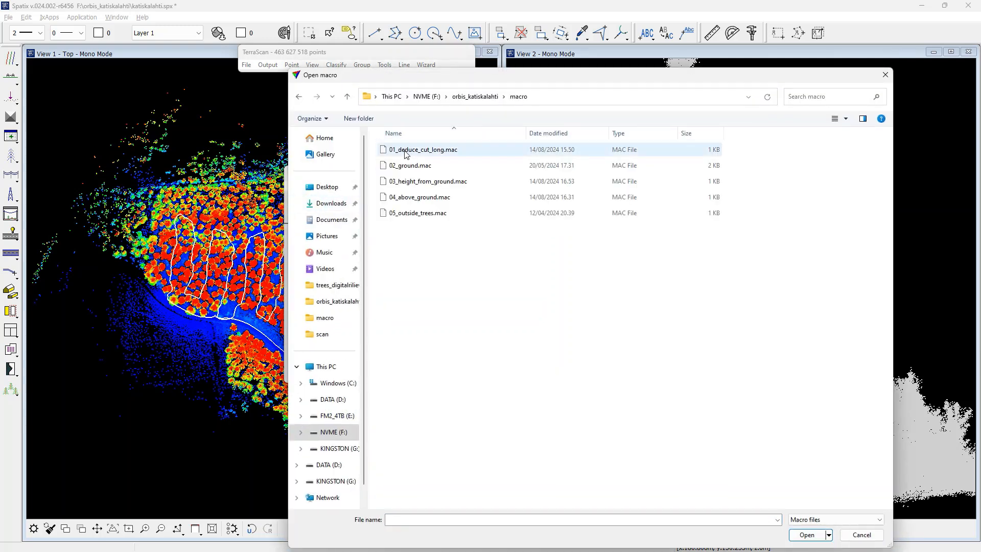
double_click(404, 149)
drag(451, 178, 254, 104)
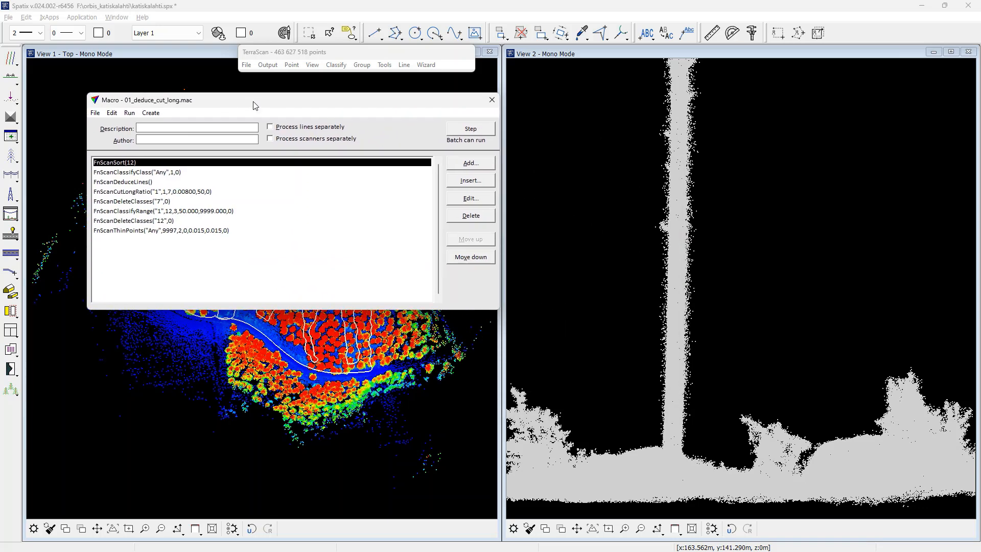
Run the 01_deduce_cut_long.mac macro on the loaded points
click(131, 114)
click(136, 126)
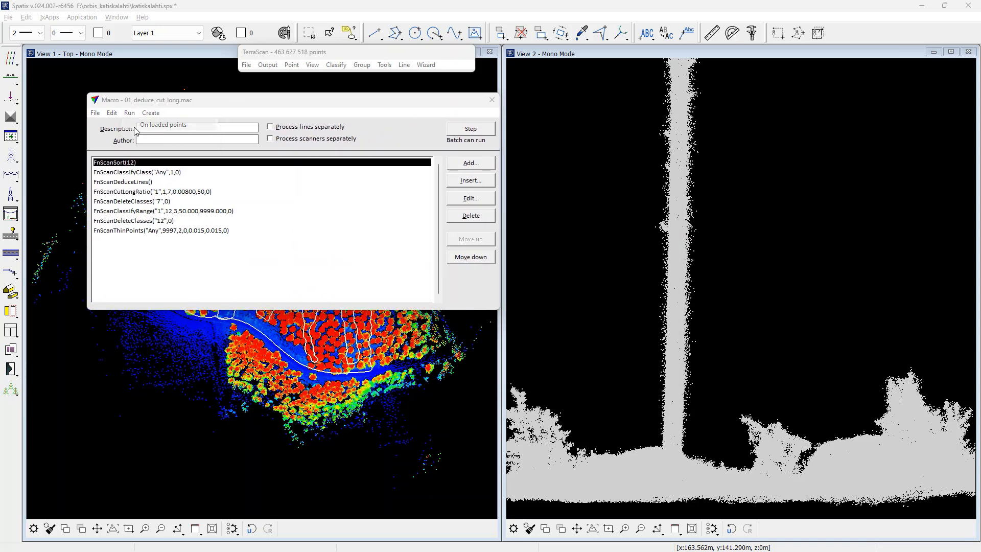
click(431, 291)
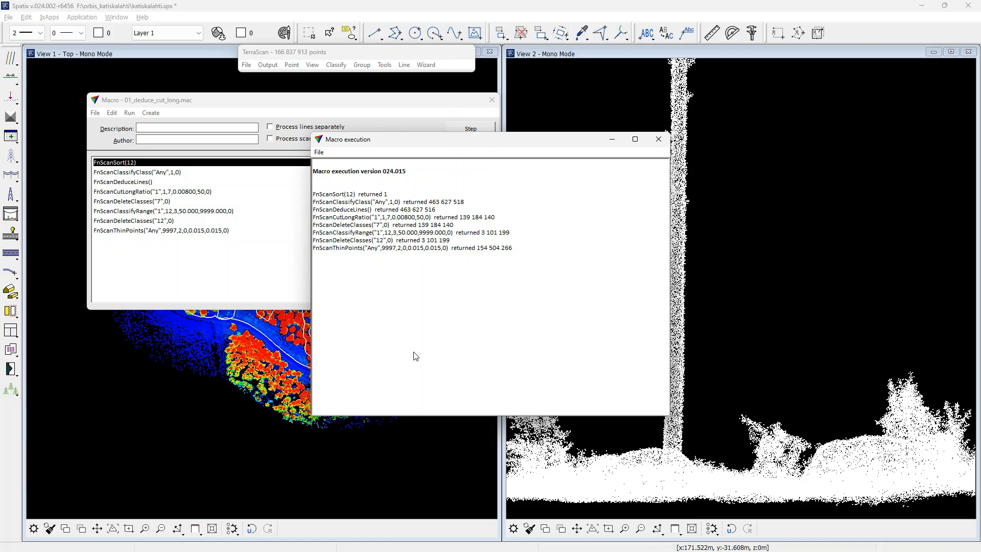
Close the macro execution report and open the macro 02_ground.mac
click(658, 139)
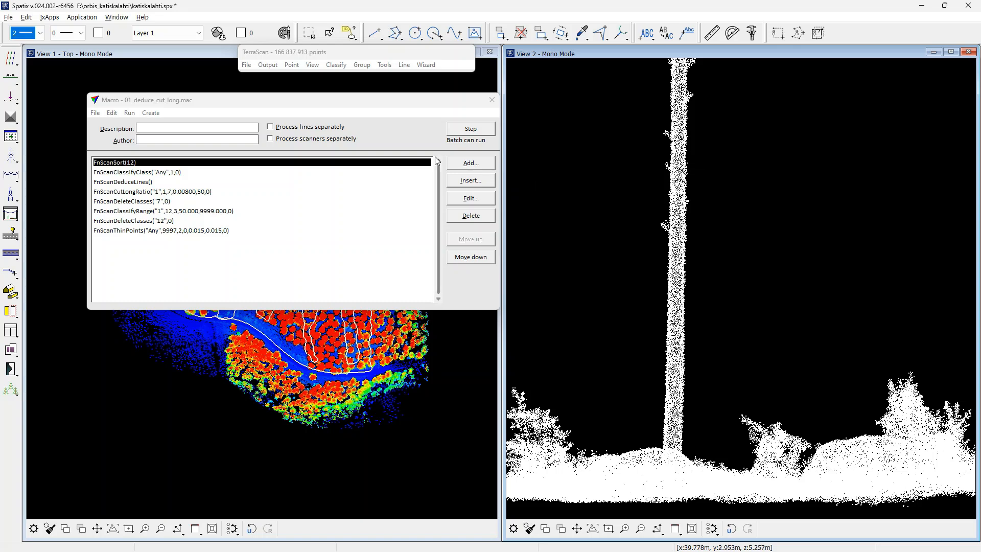
click(95, 113)
click(109, 136)
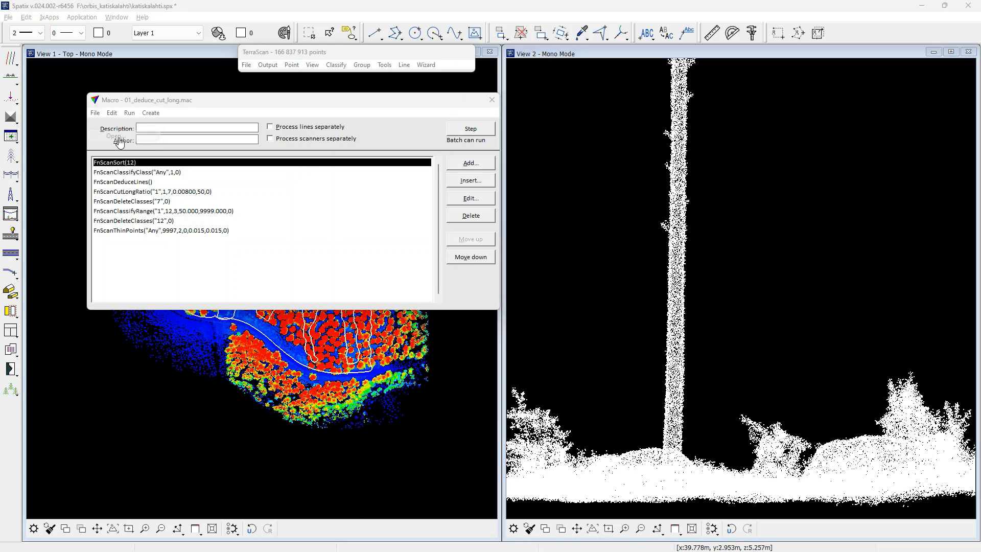
click(220, 167)
double_click(221, 167)
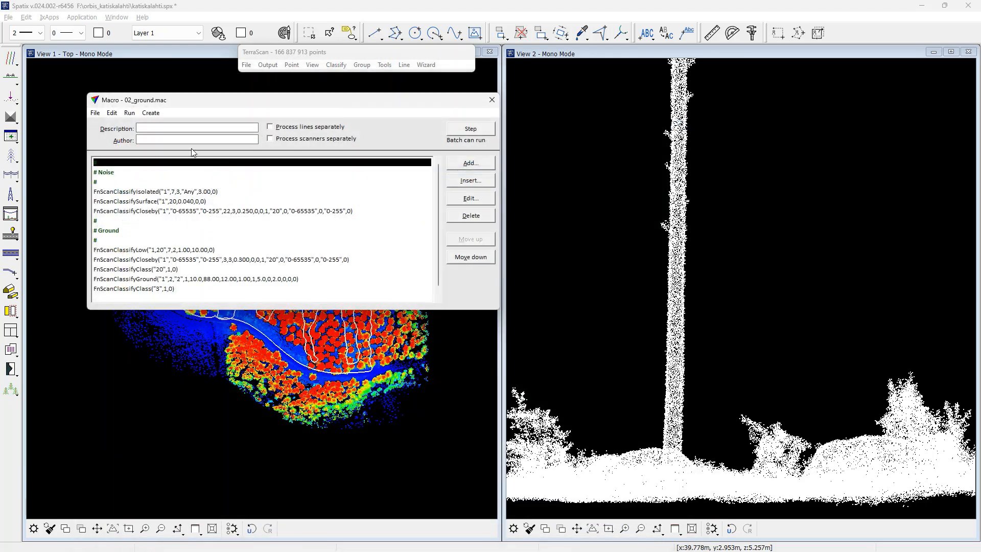
Run the 02_ground.mac macro on the loaded points and close its execution report
click(130, 113)
click(137, 125)
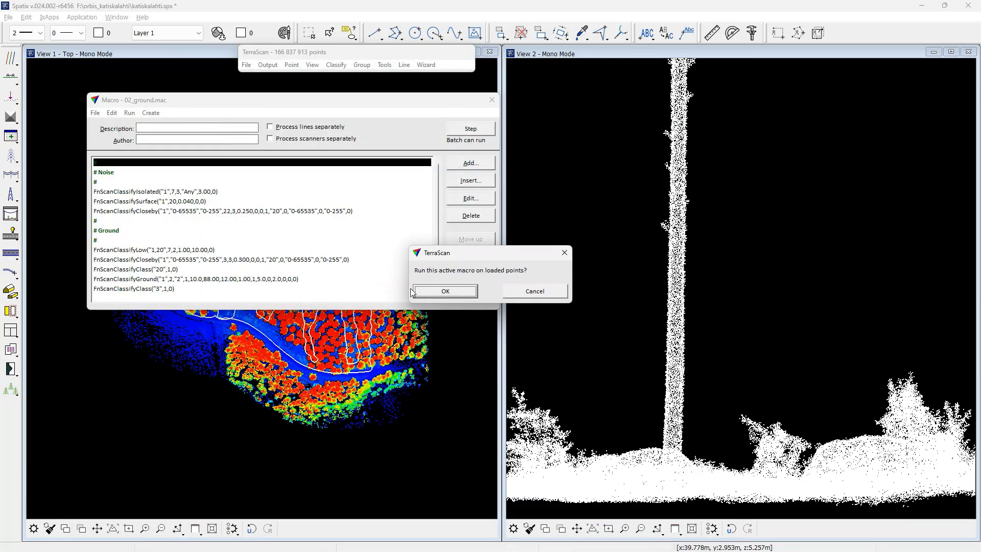
click(442, 292)
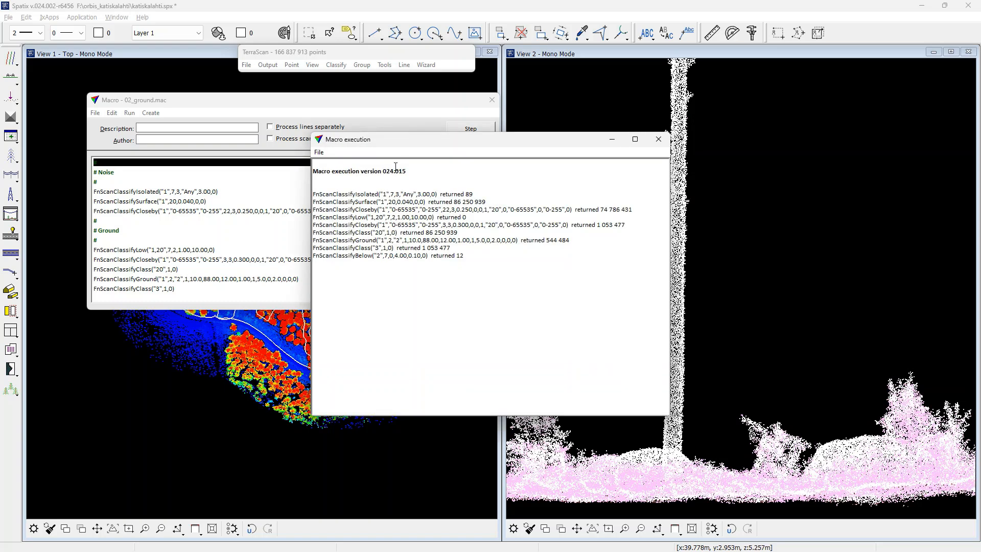
click(658, 139)
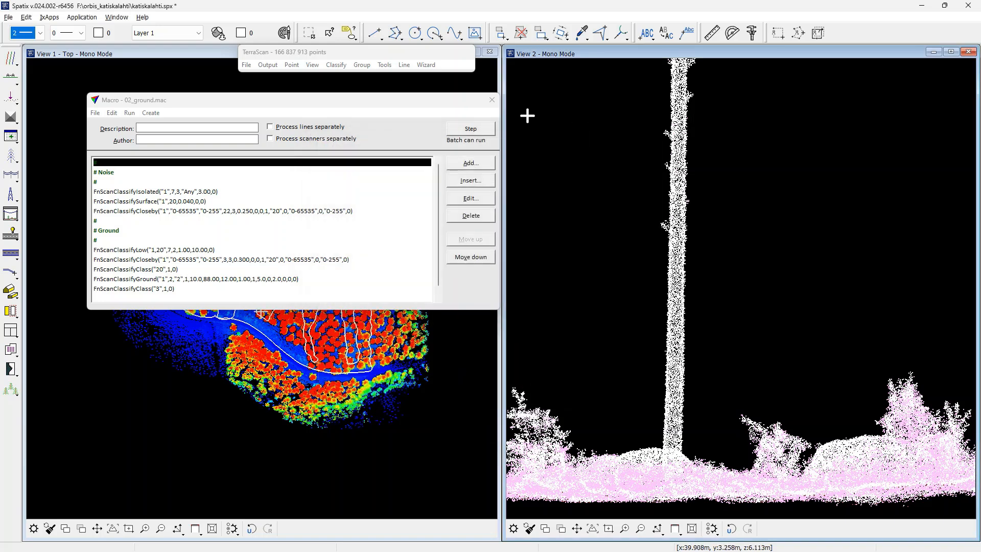
Close the macro window and create an editable surface model from point class 2 Ground
click(491, 104)
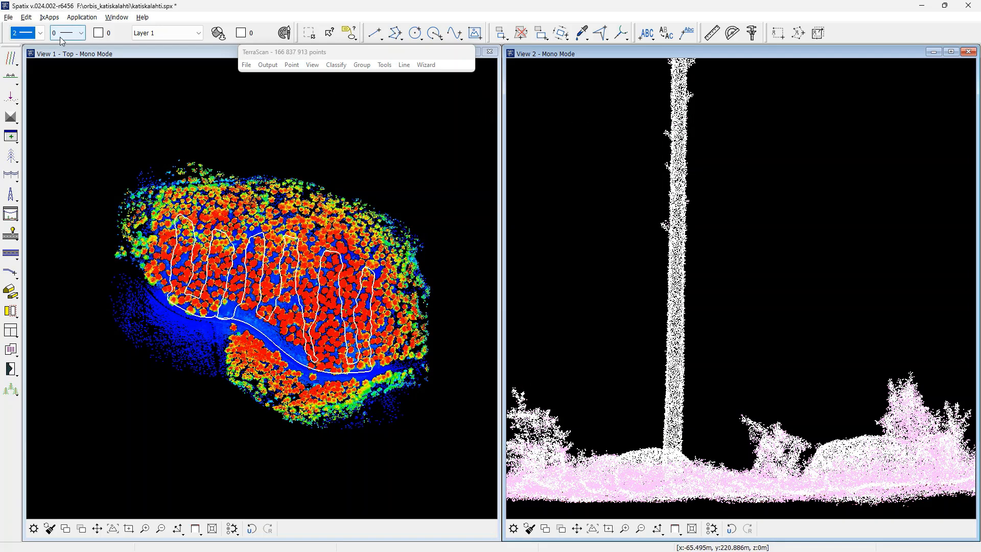
click(14, 128)
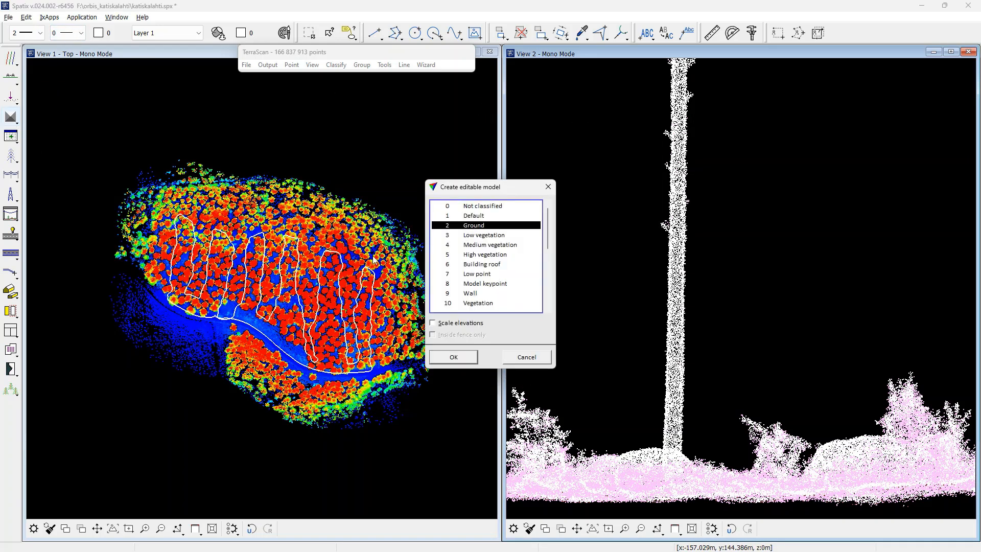
click(454, 357)
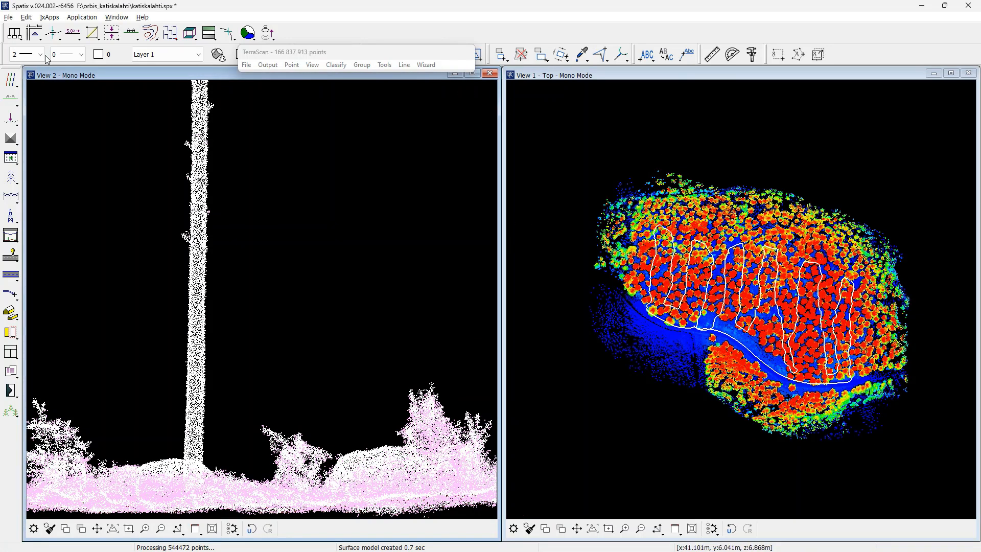
Dock the surface model toolbar vertically beside the views and rearrange the views so that View 1 precedes View 2
drag(4, 33, 971, 149)
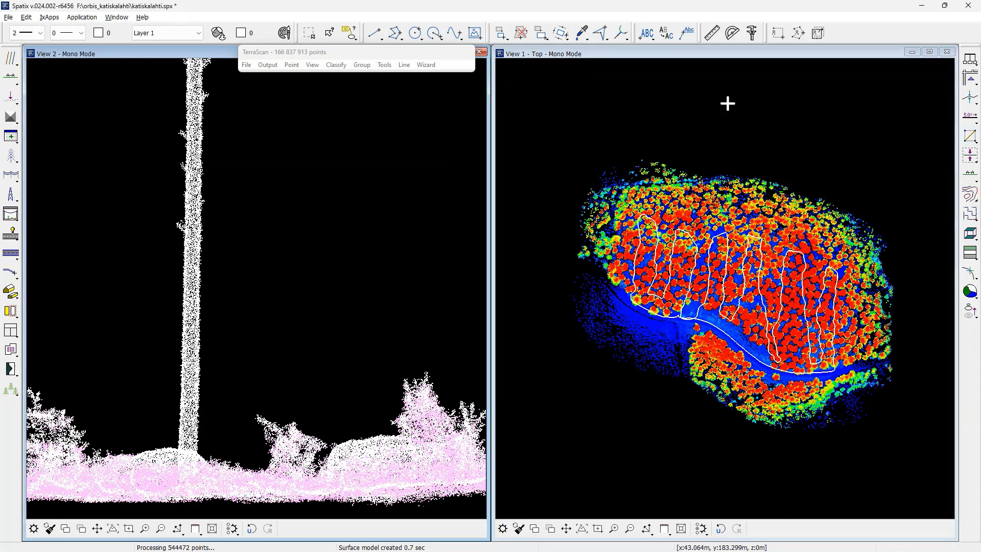
click(116, 17)
click(130, 61)
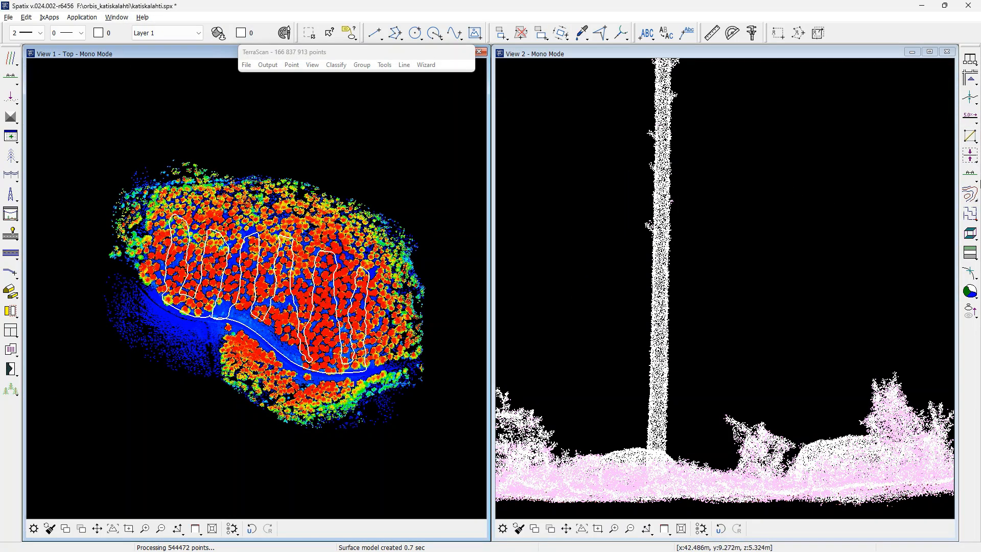
Display the ground model as a shaded surface in View 1
click(970, 195)
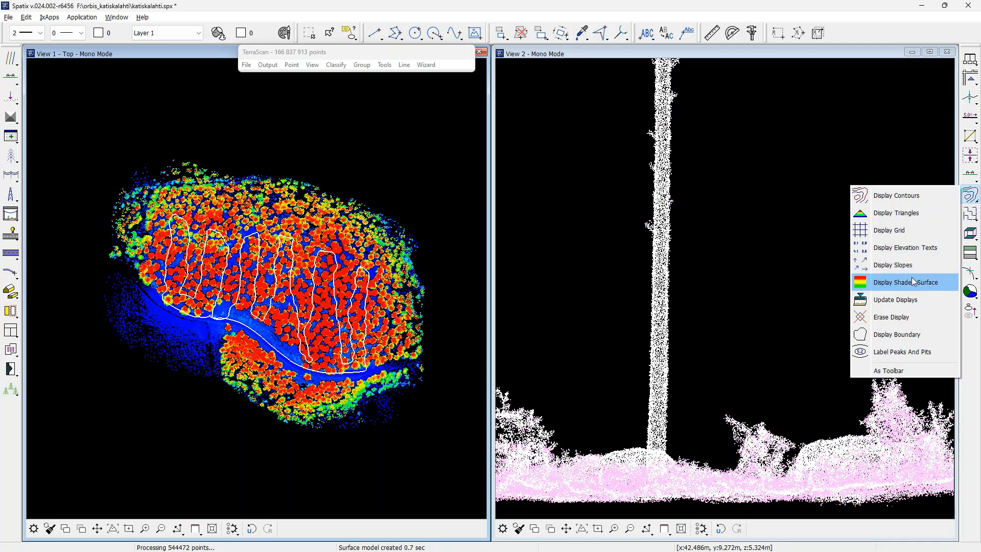
click(911, 277)
click(435, 345)
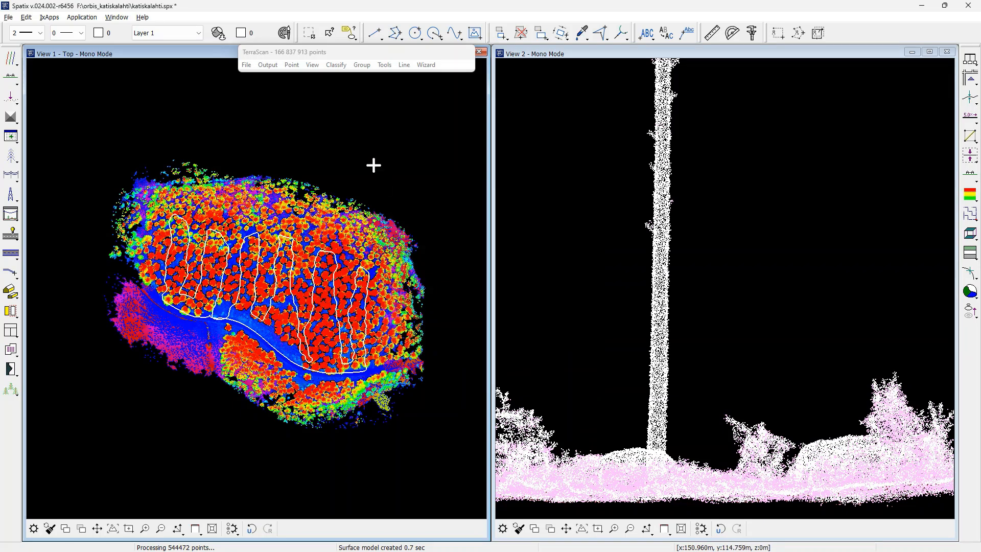
Switch off all point classes in View 1 in the display mode settings
click(312, 65)
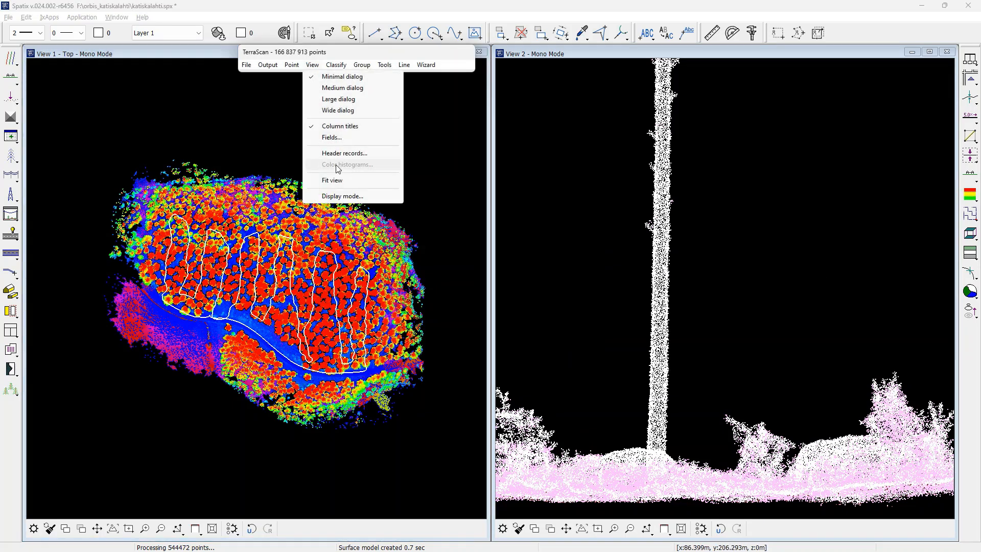
click(342, 196)
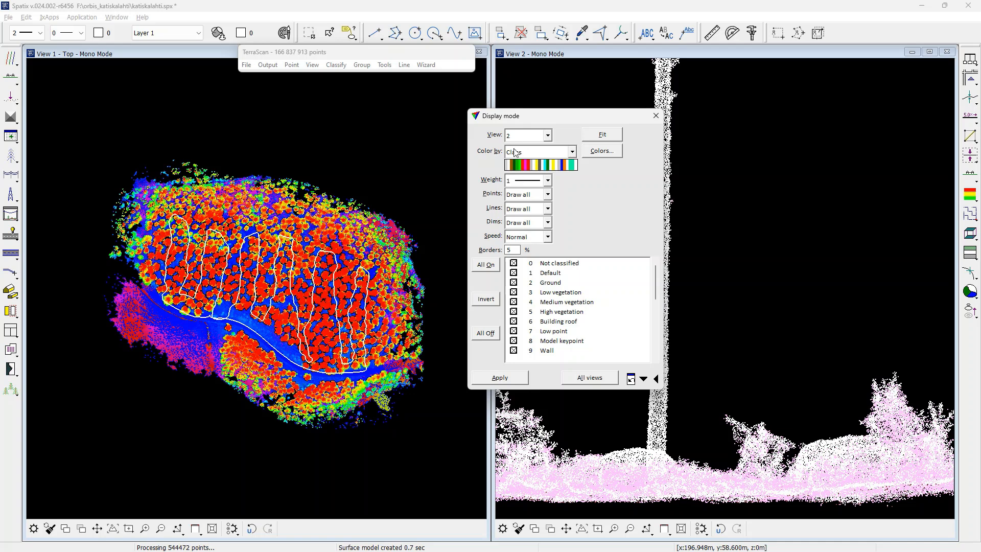
click(516, 135)
click(516, 144)
click(486, 333)
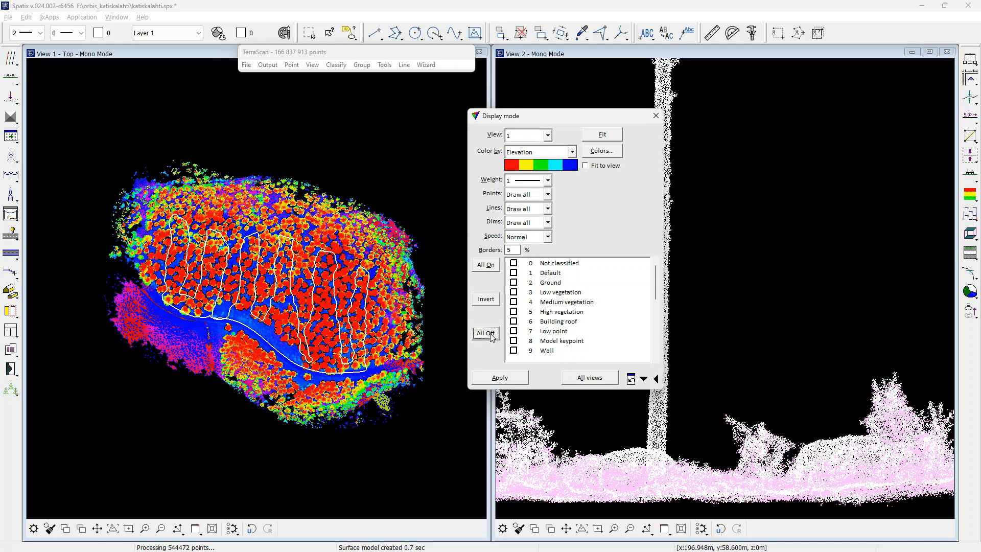
click(506, 379)
Show only class 2 Ground in View 2, colored by class, and close the display mode settings
click(516, 135)
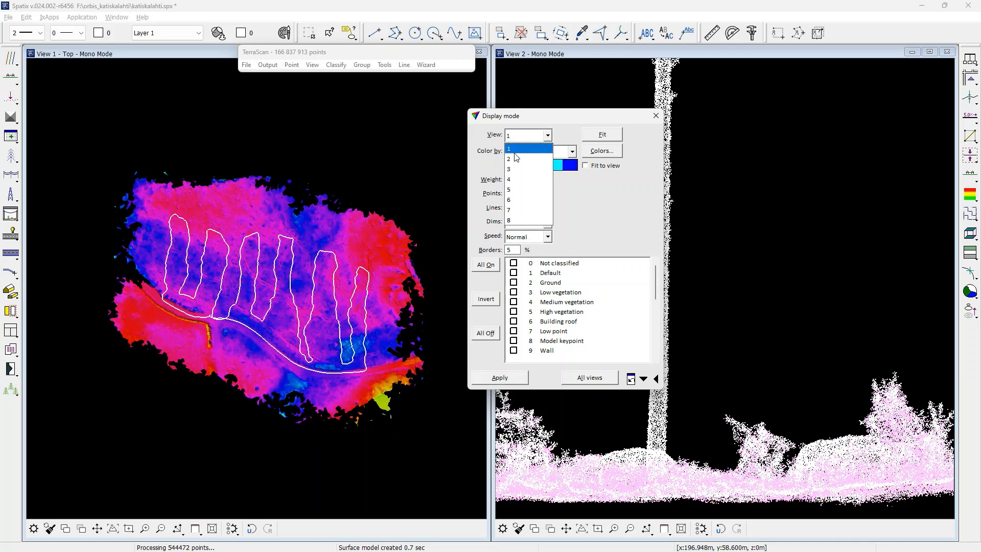
click(516, 153)
click(485, 333)
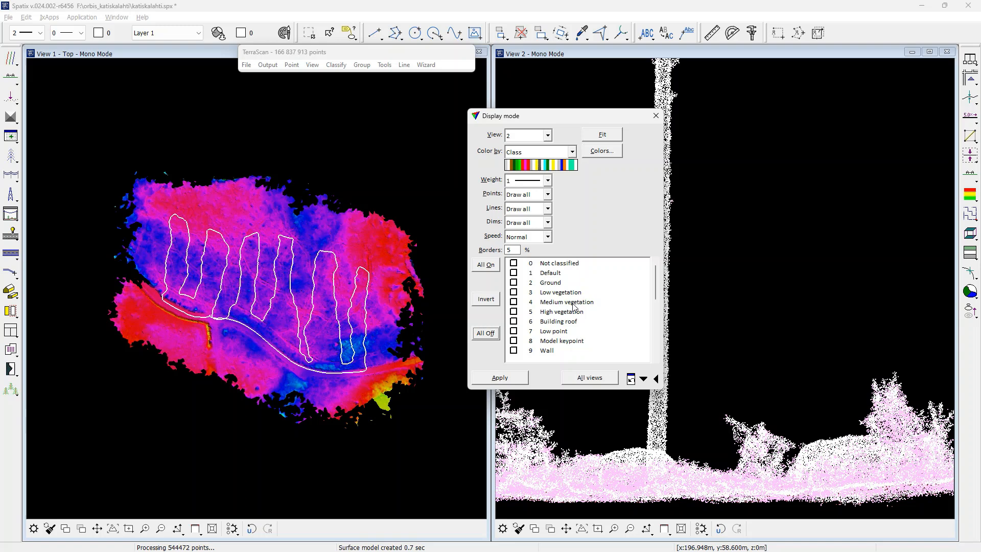
click(542, 286)
click(499, 378)
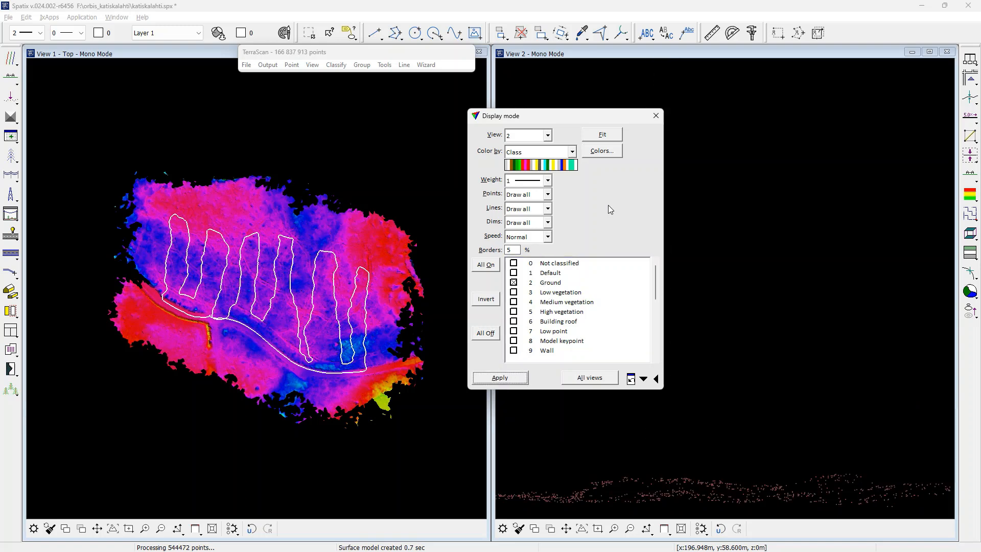
click(656, 117)
Draw a vertical section about 2.03 m deep across the blue bump south of the road, shown in View 2
click(144, 528)
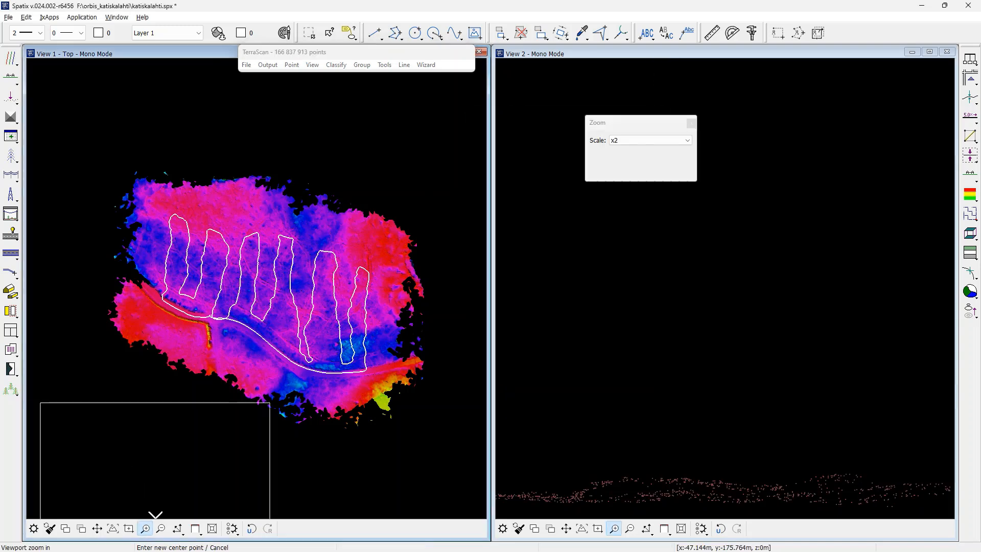
click(229, 304)
click(224, 342)
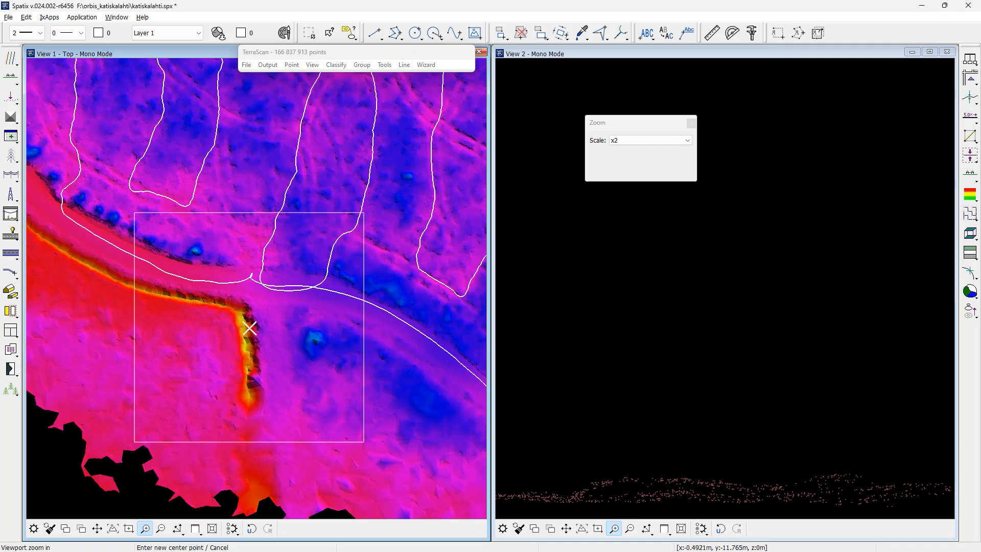
click(258, 307)
right_click(259, 306)
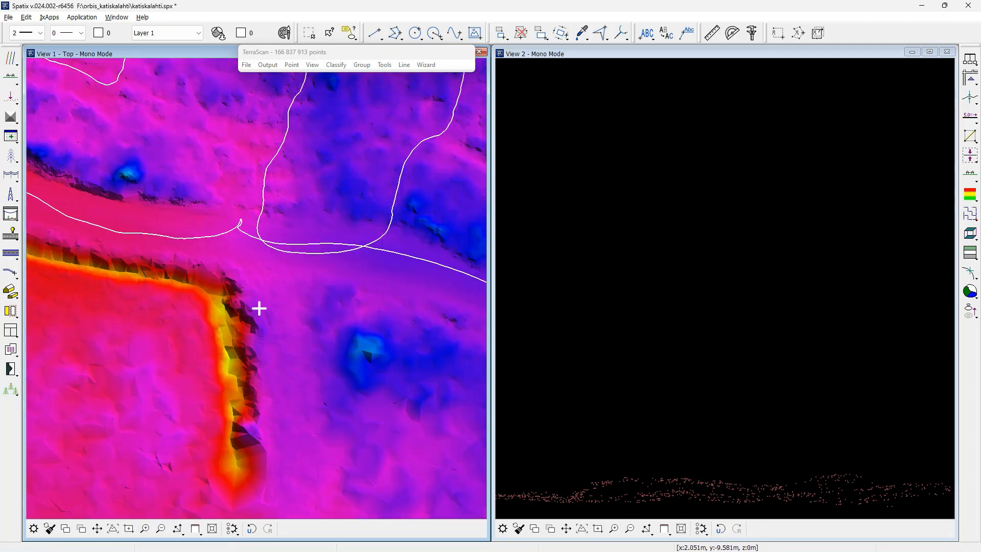
click(10, 78)
click(327, 293)
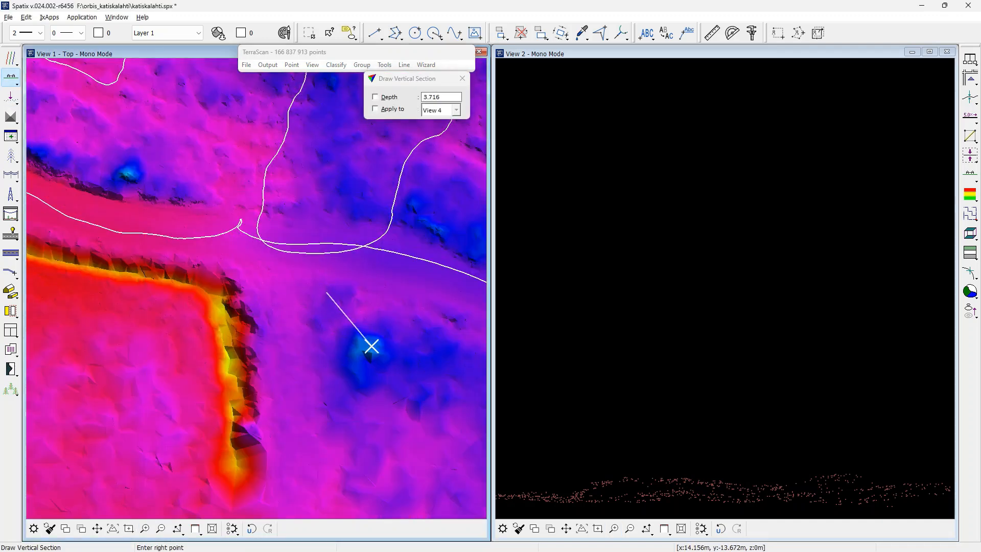
click(417, 414)
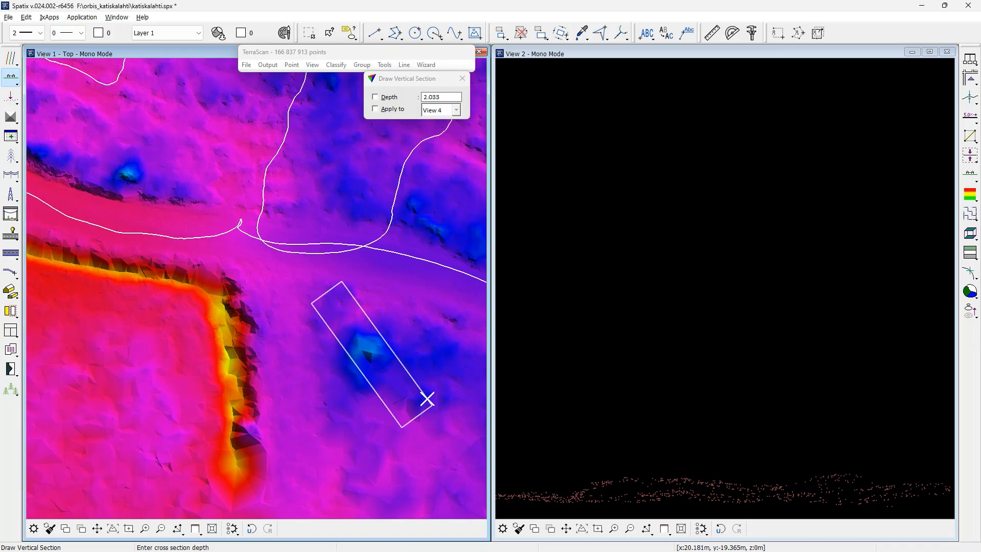
click(427, 398)
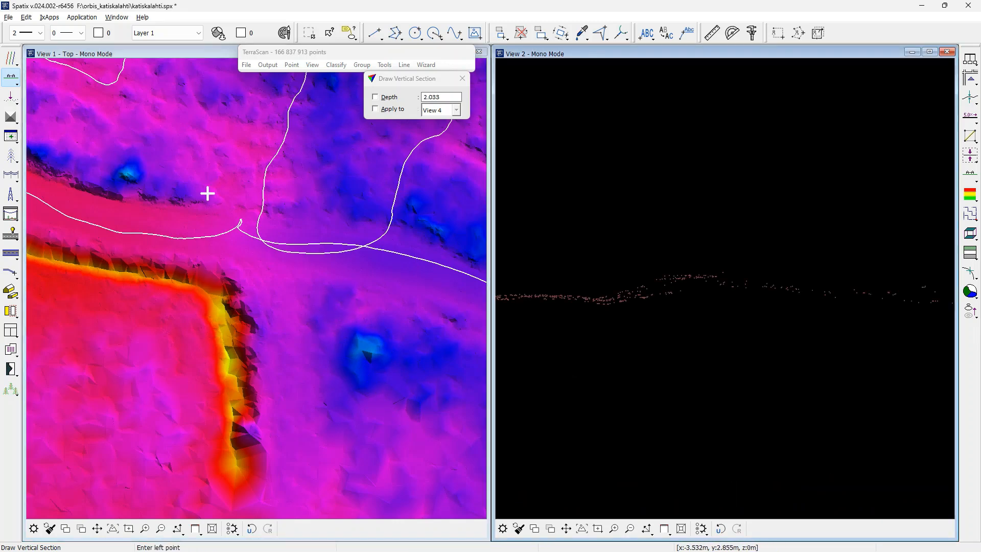
Classify the points above a line through the bump in the section from any class to 3 - Low vegetation
click(11, 117)
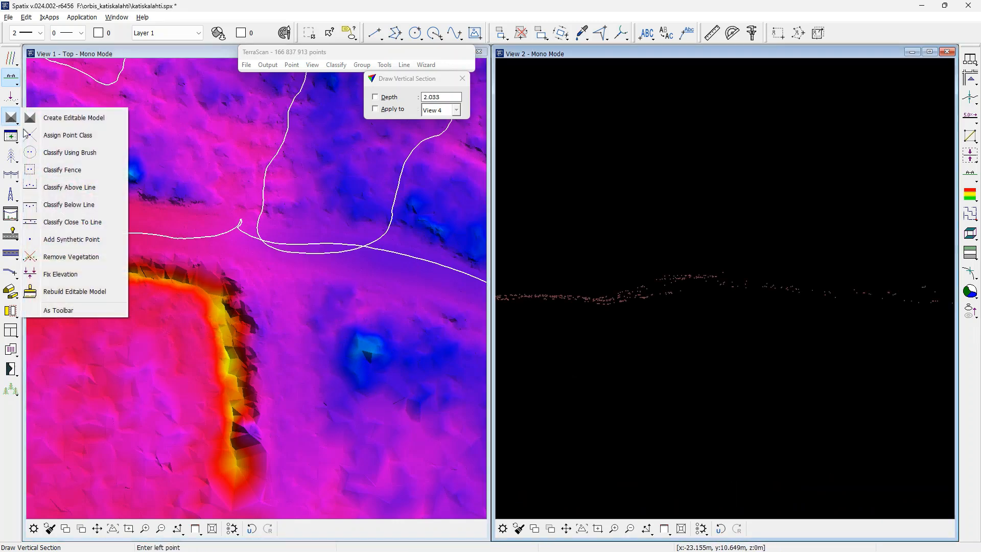
click(69, 187)
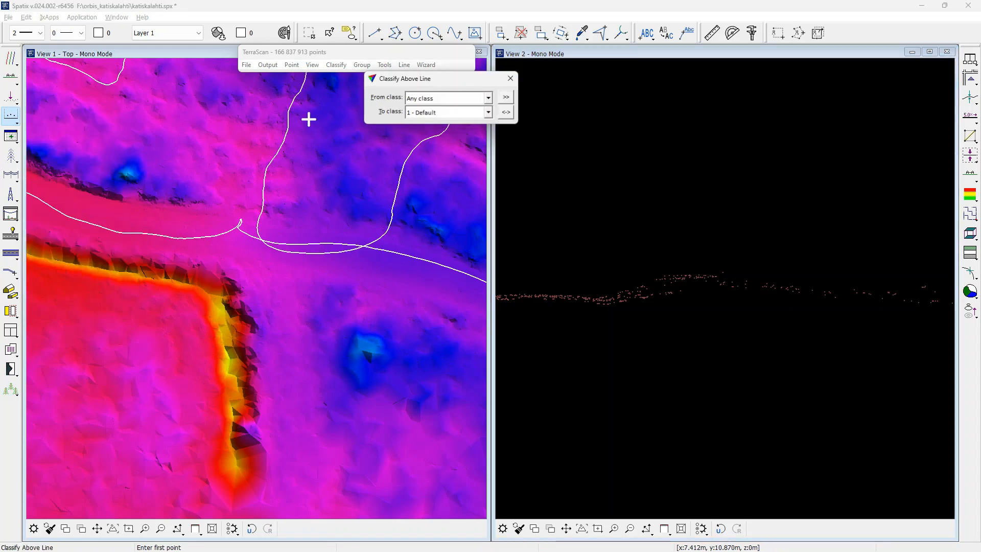
click(421, 114)
click(421, 157)
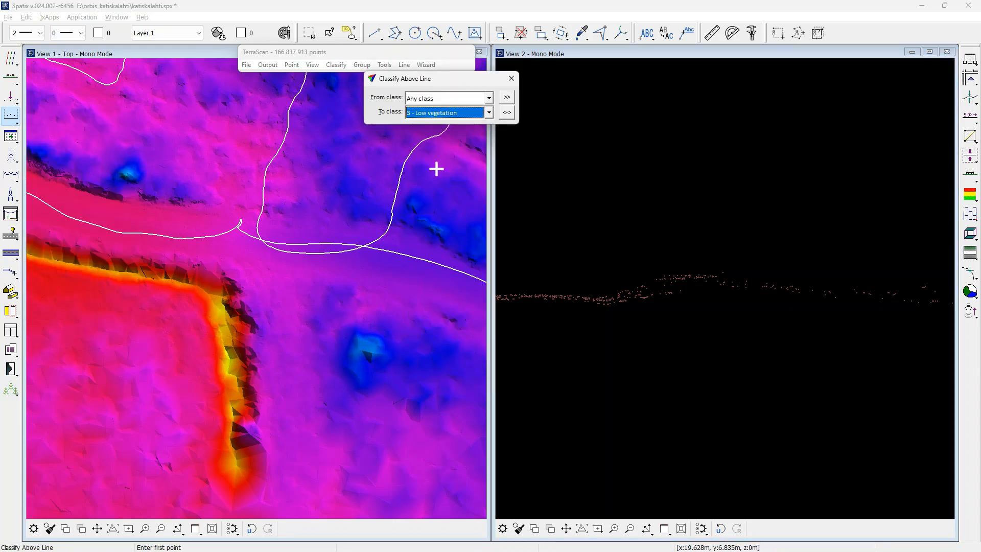
click(649, 281)
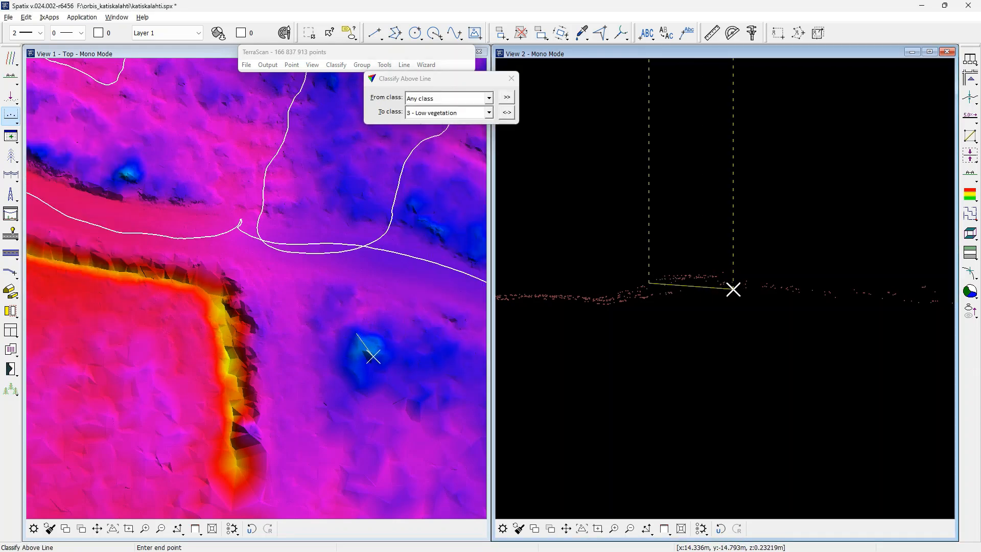
click(752, 283)
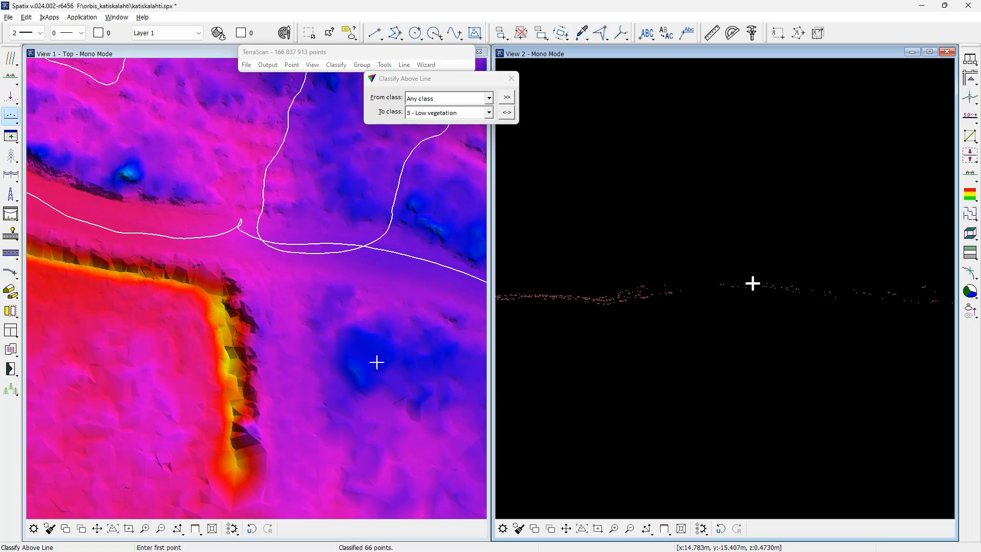
Draw a vertical section about 1.35 m deep across the small blue bump north of the road, shown in View 2
click(11, 79)
click(112, 200)
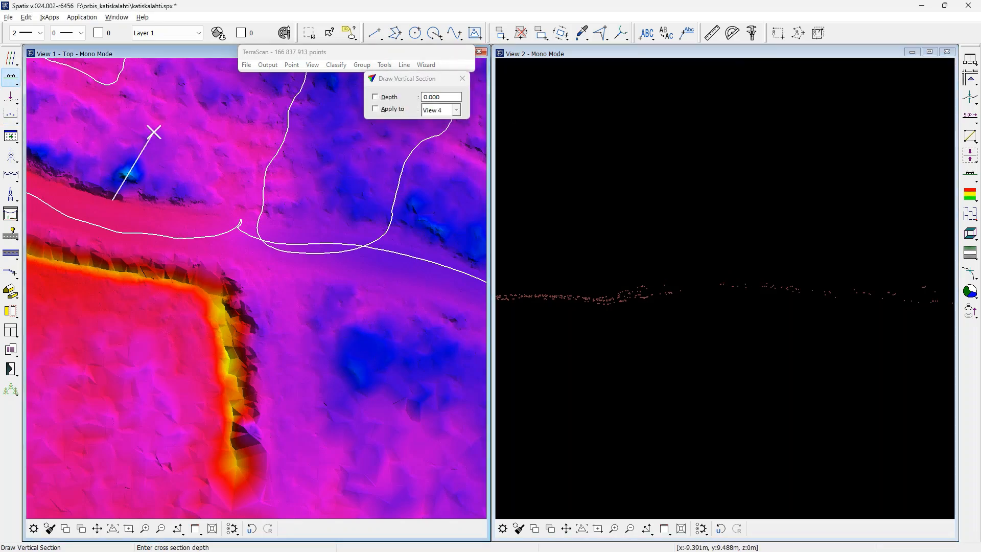
click(158, 128)
click(153, 128)
click(593, 242)
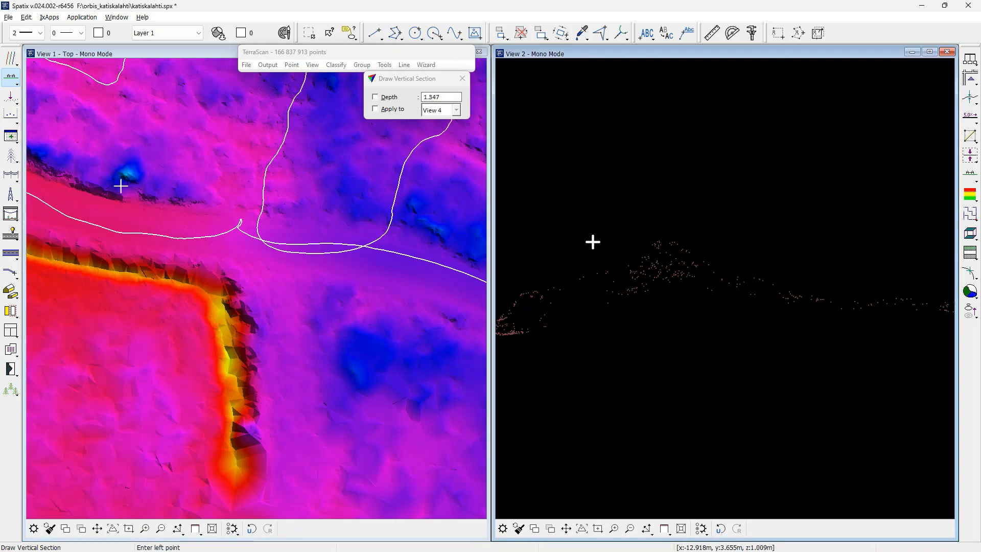
Classify the points above a line through the northern bump's section from any class to 3 - Low vegetation
click(12, 114)
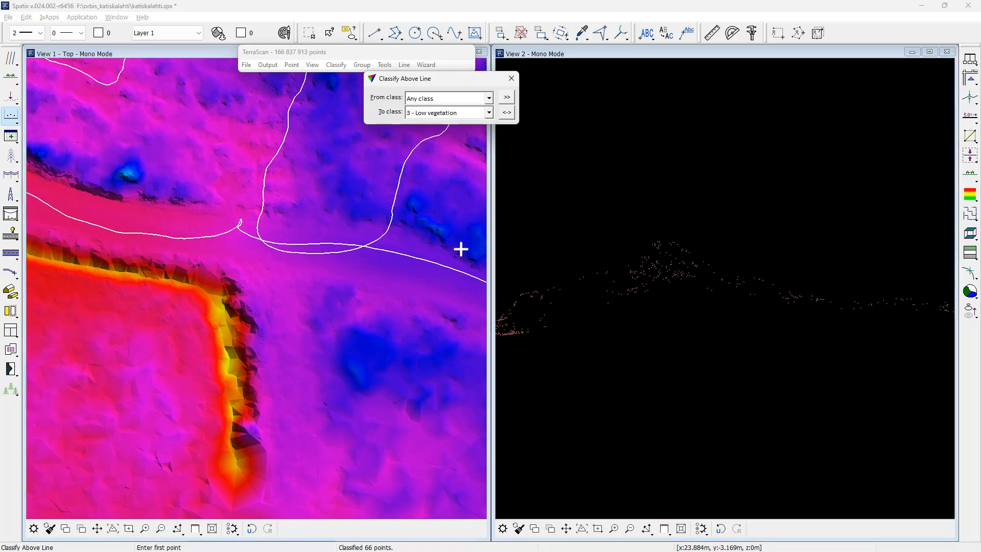
click(614, 267)
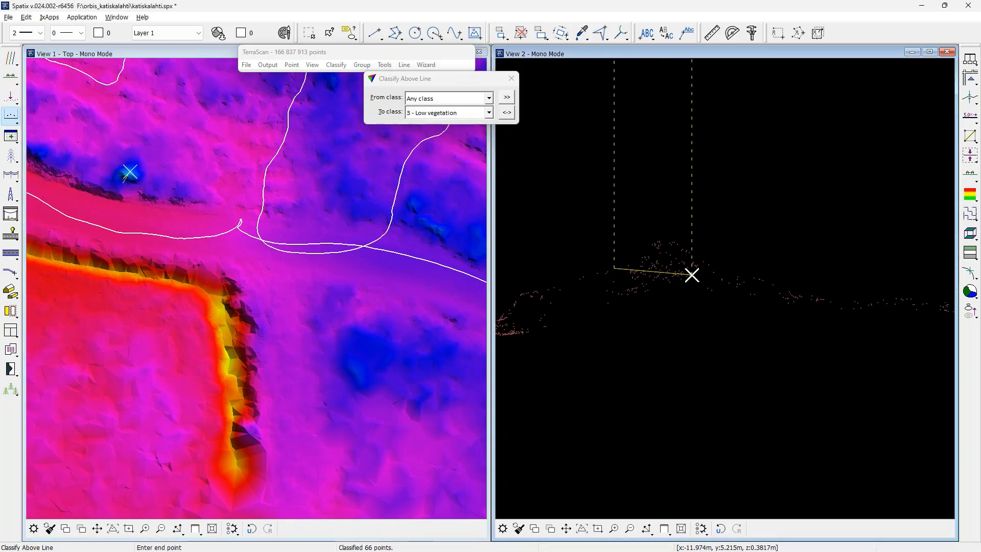
click(717, 271)
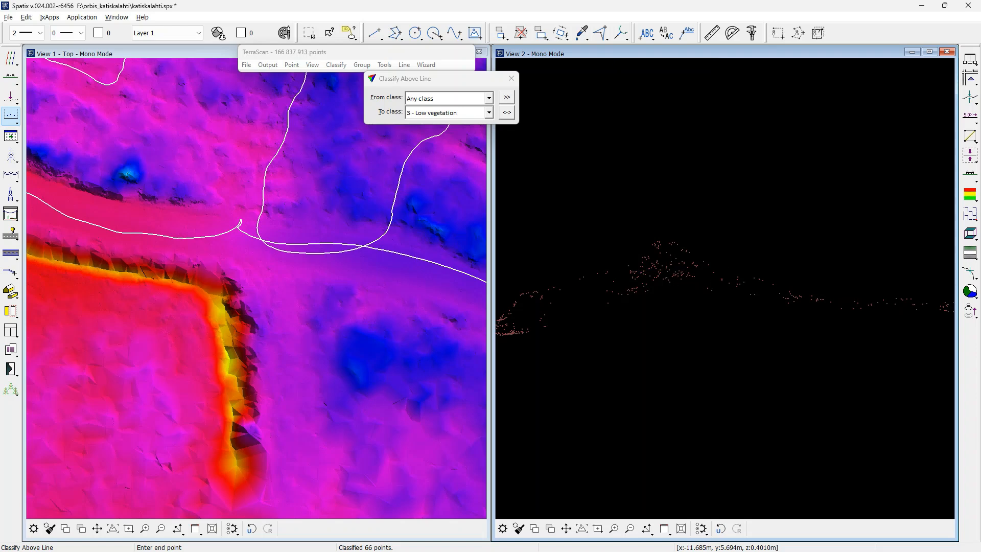
Draw a vertical section across the small bright-blue bump between the trajectory loops north of the road, shown in View 2
key(Escape)
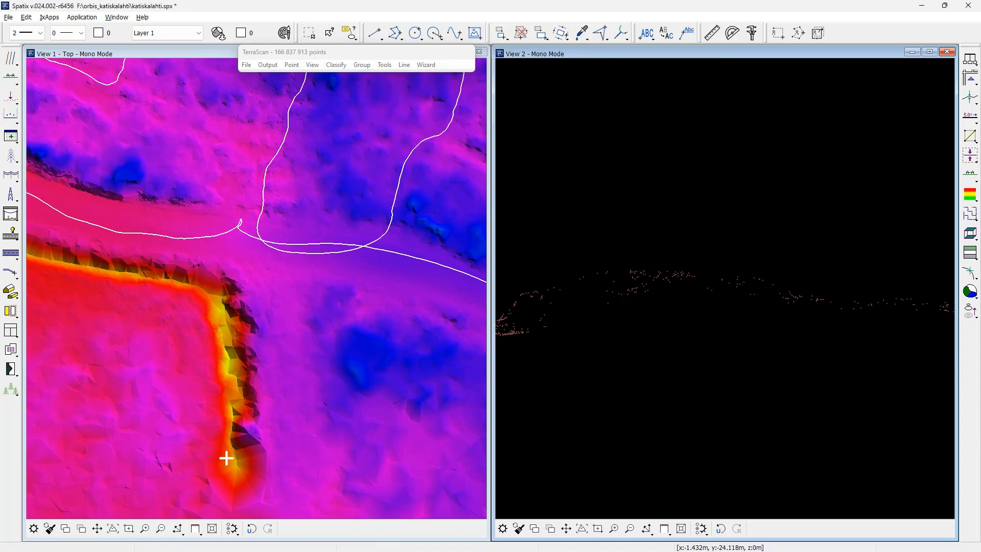
click(160, 528)
click(339, 304)
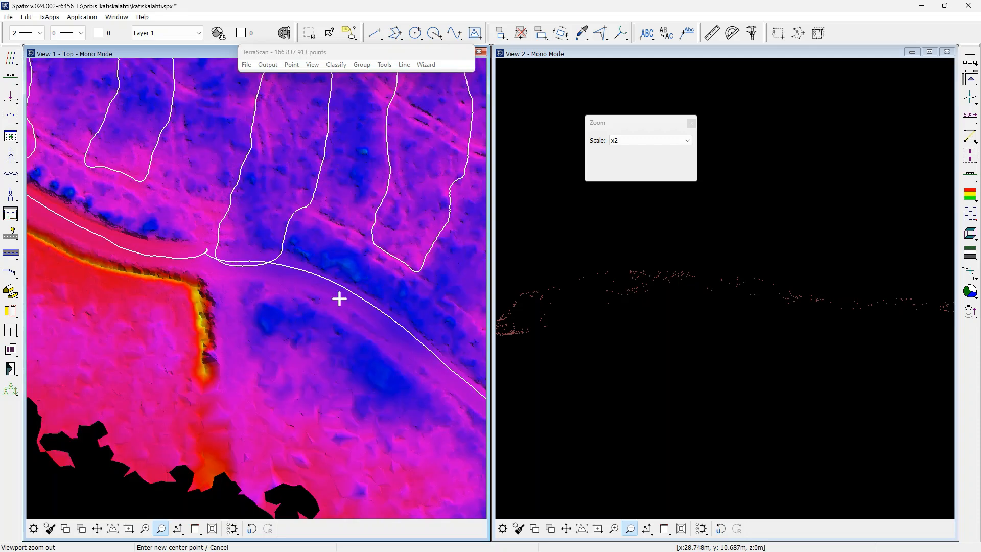
click(11, 77)
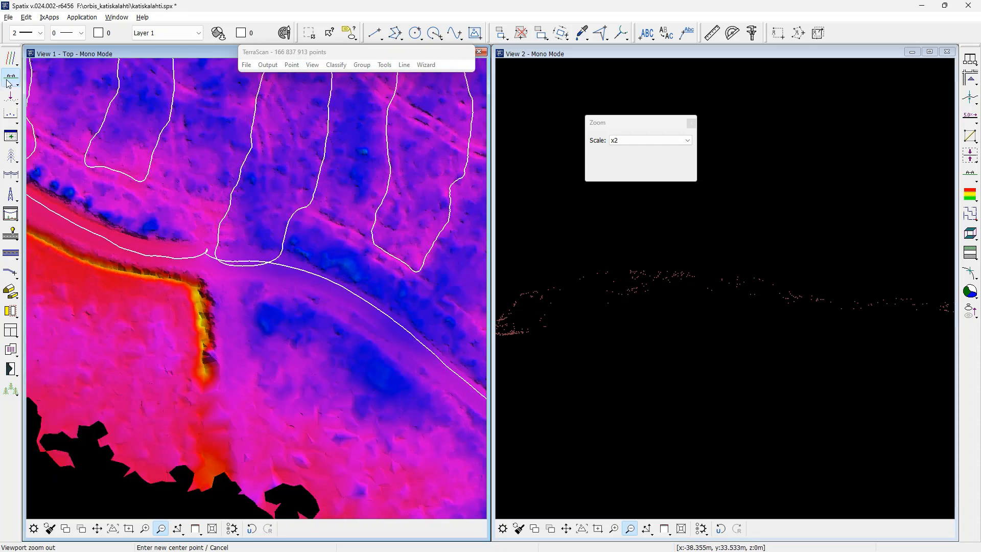
click(348, 157)
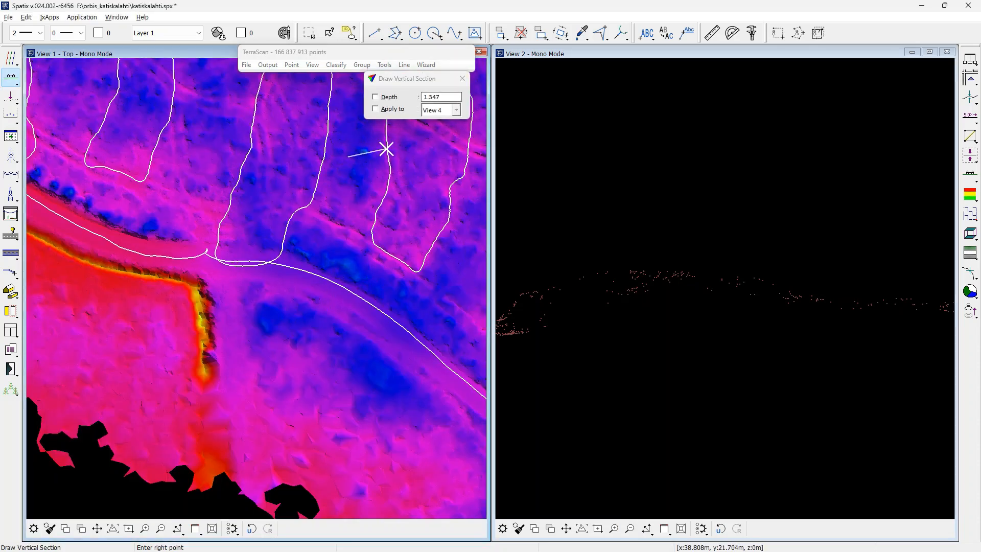
click(389, 142)
click(389, 142)
Classify the points above a line through this bump's section from any class to 3 - Low vegetation
click(10, 113)
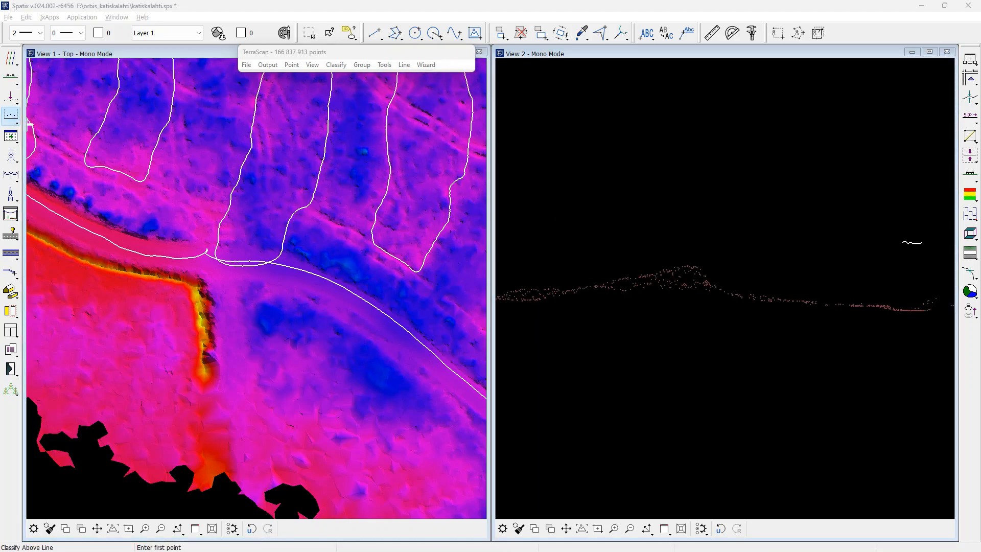
click(641, 276)
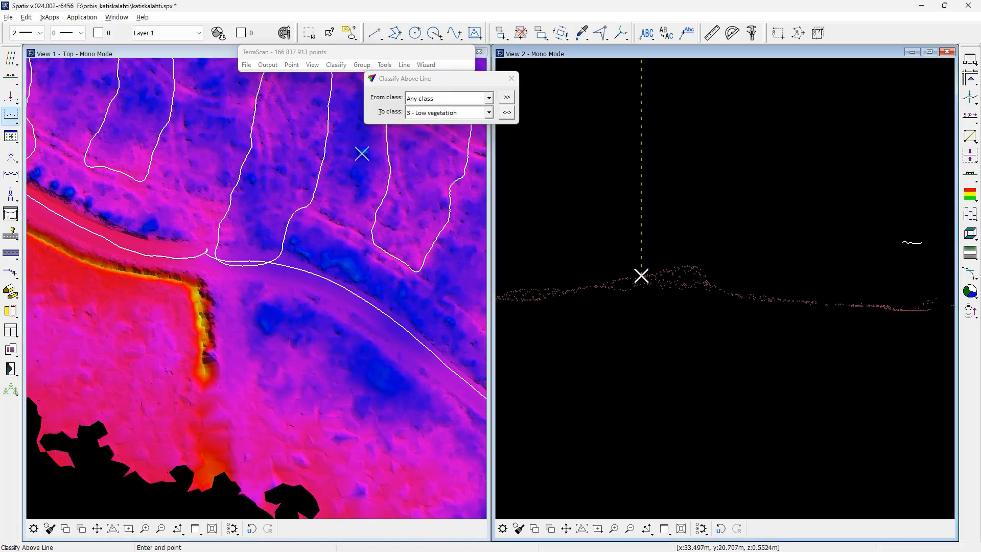
click(712, 283)
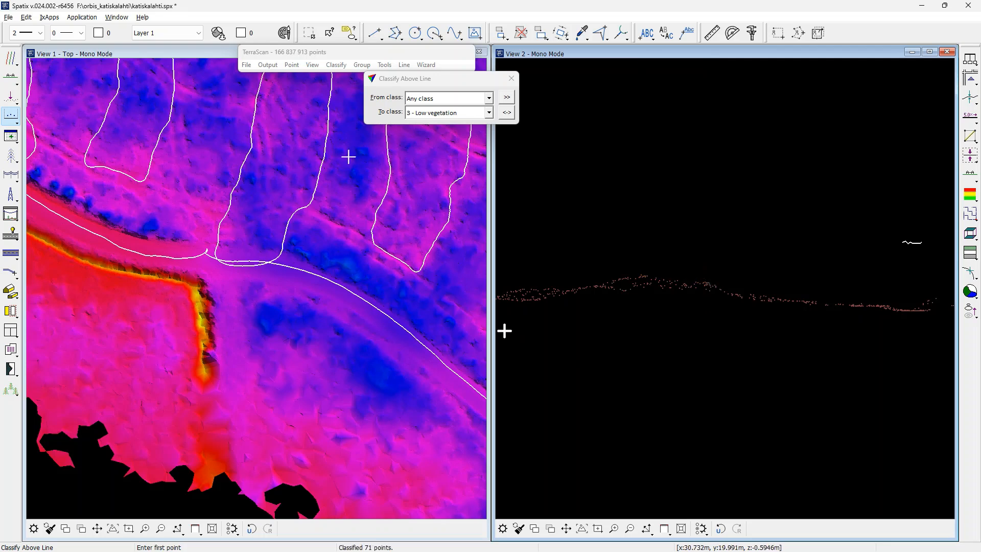
Delete the Ground surface model and close the TerraModeler surface list
click(970, 62)
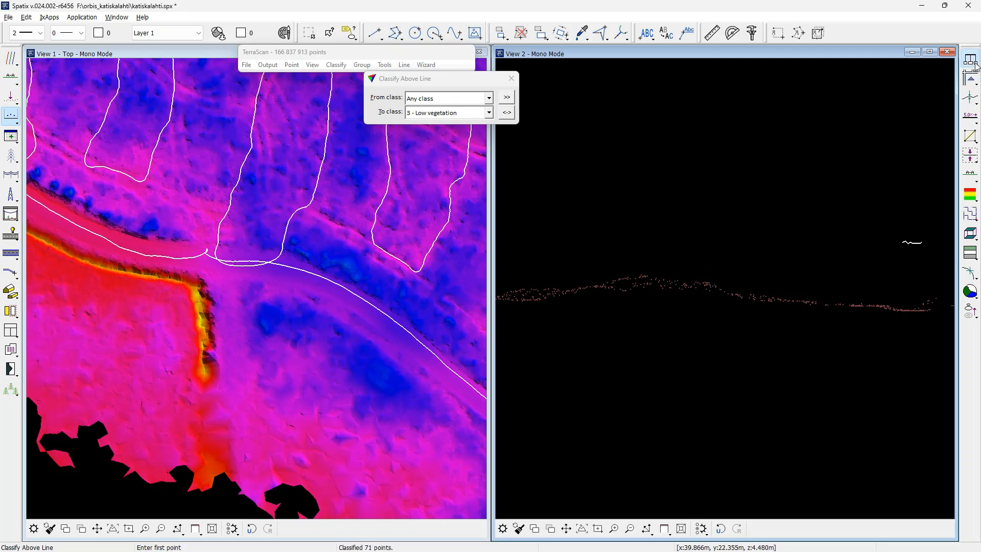
click(889, 111)
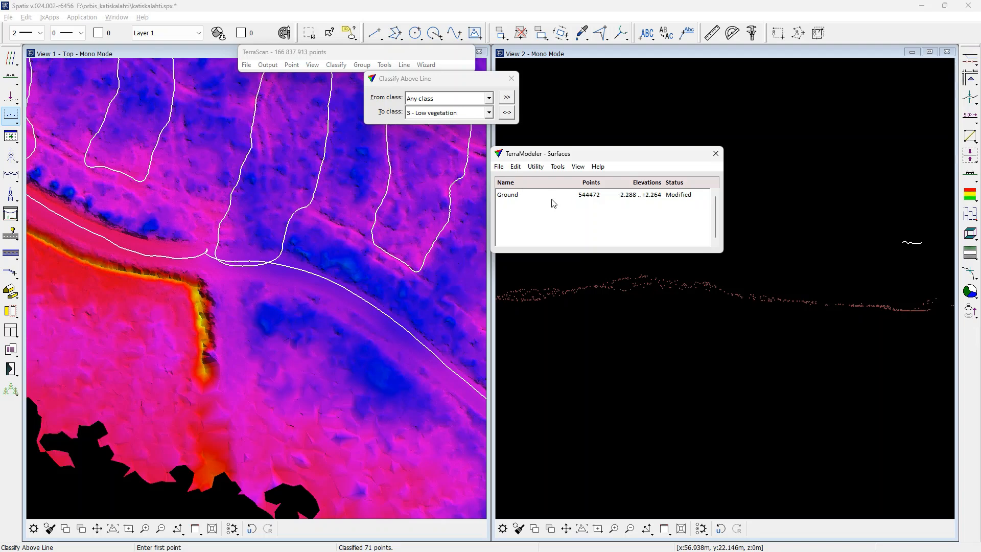
click(549, 196)
click(516, 167)
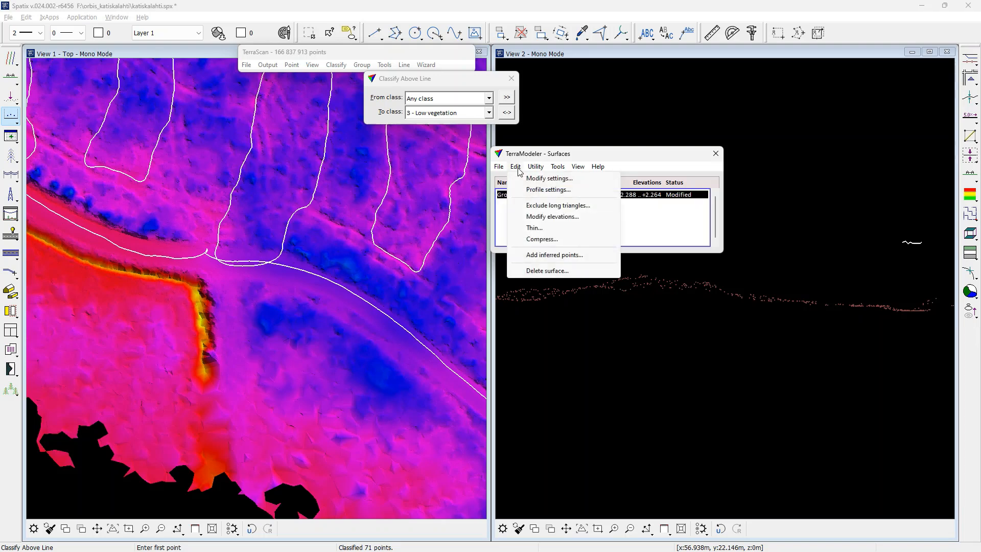
click(541, 270)
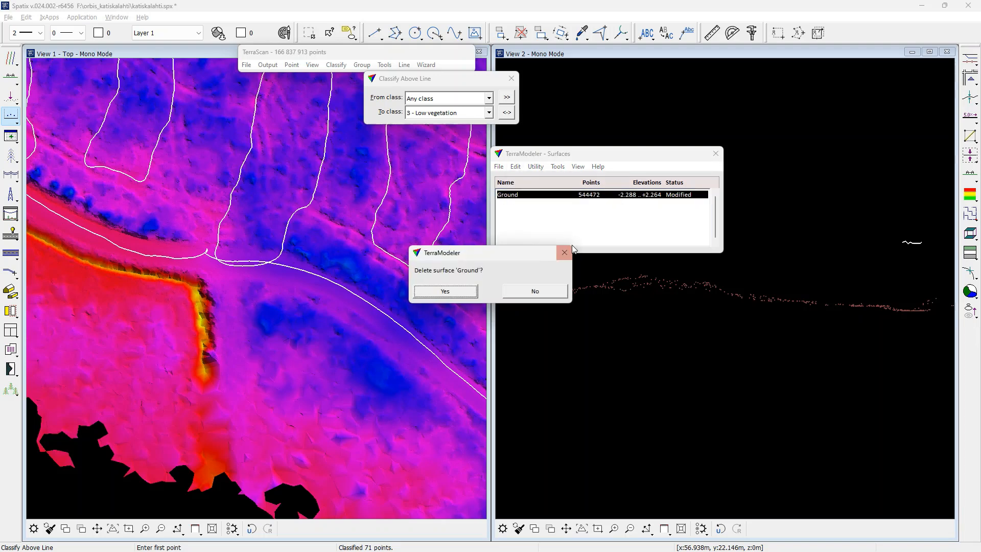
click(473, 290)
click(715, 154)
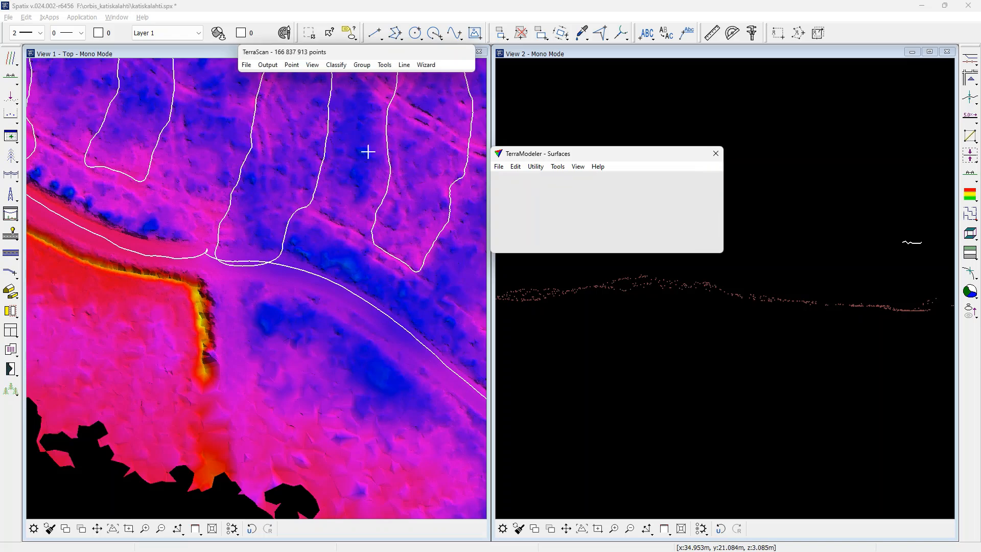
Stop the TerraModeler application tmodel.ix
click(55, 18)
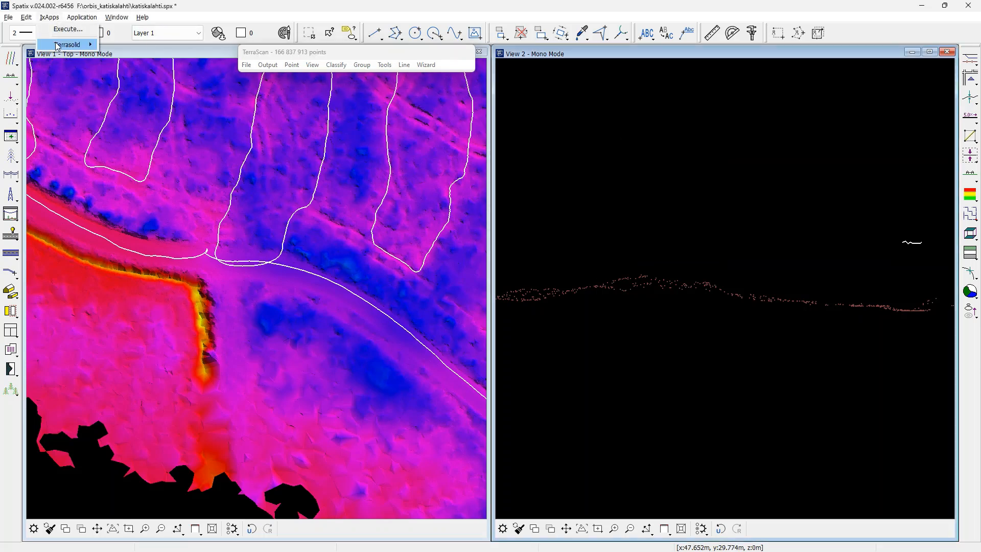
mouse_move(77, 44)
click(128, 67)
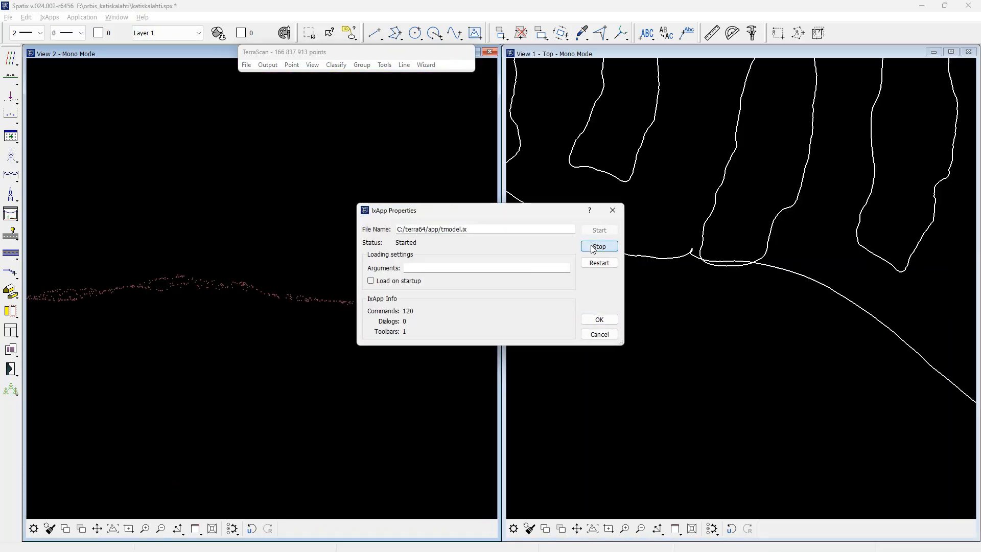
click(593, 247)
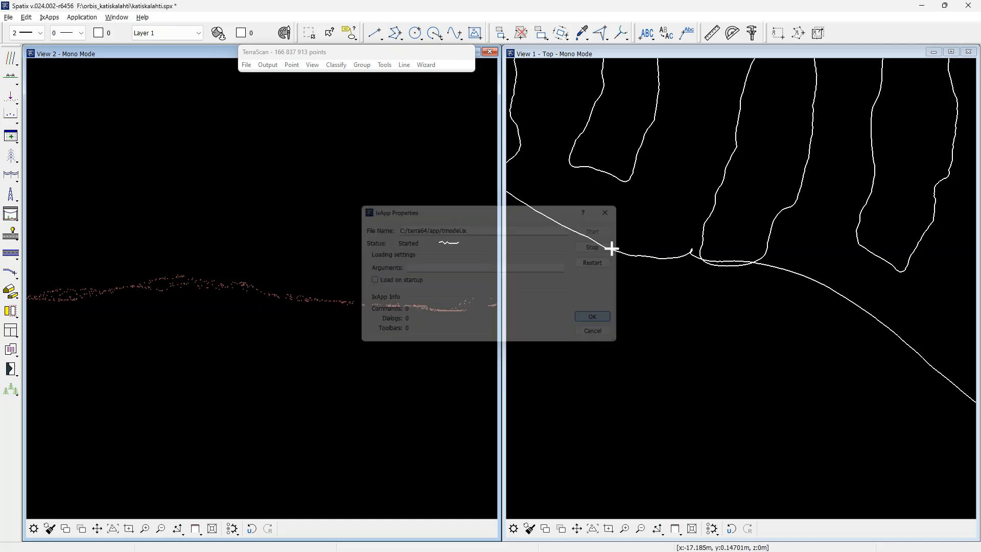
Tile the view windows again with View 1 first and View 2 second
click(524, 54)
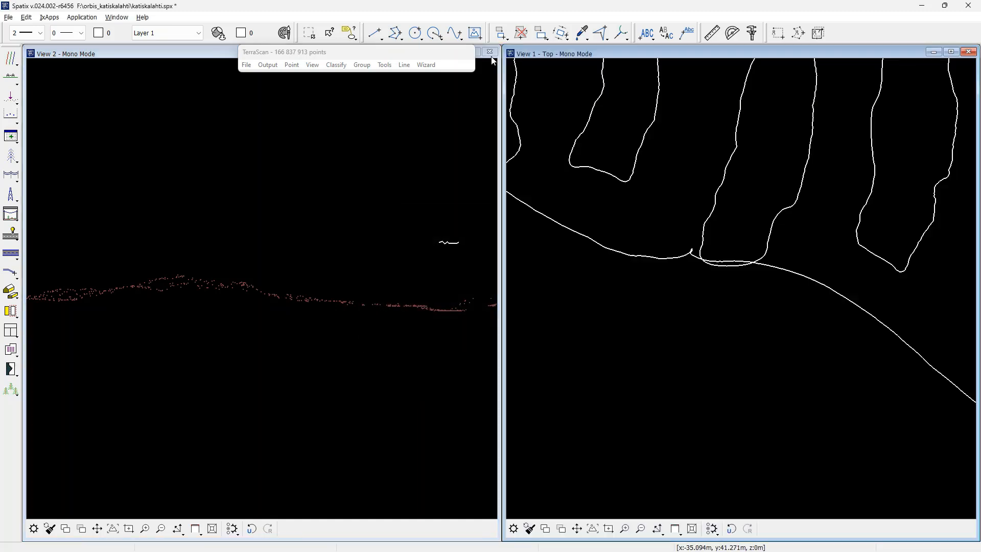
click(117, 17)
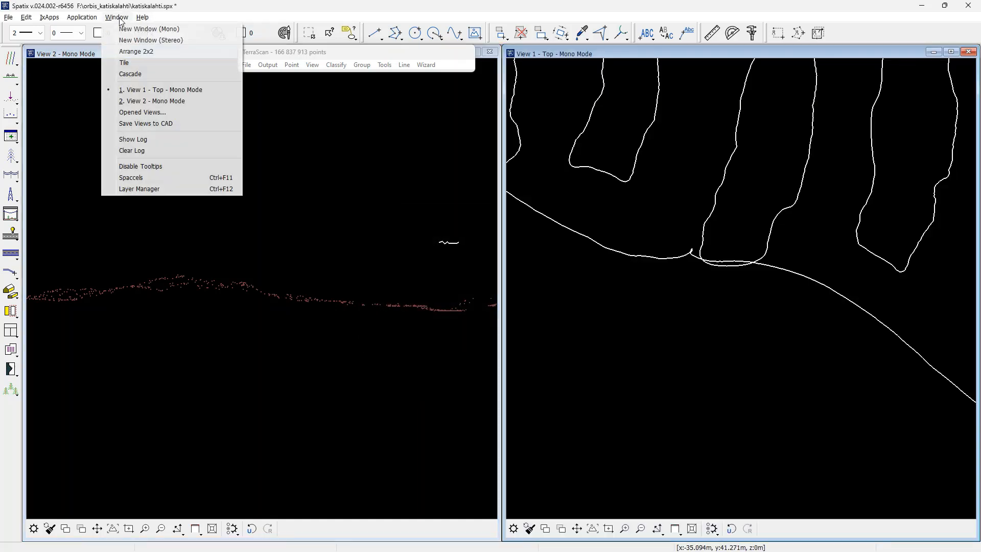
click(115, 62)
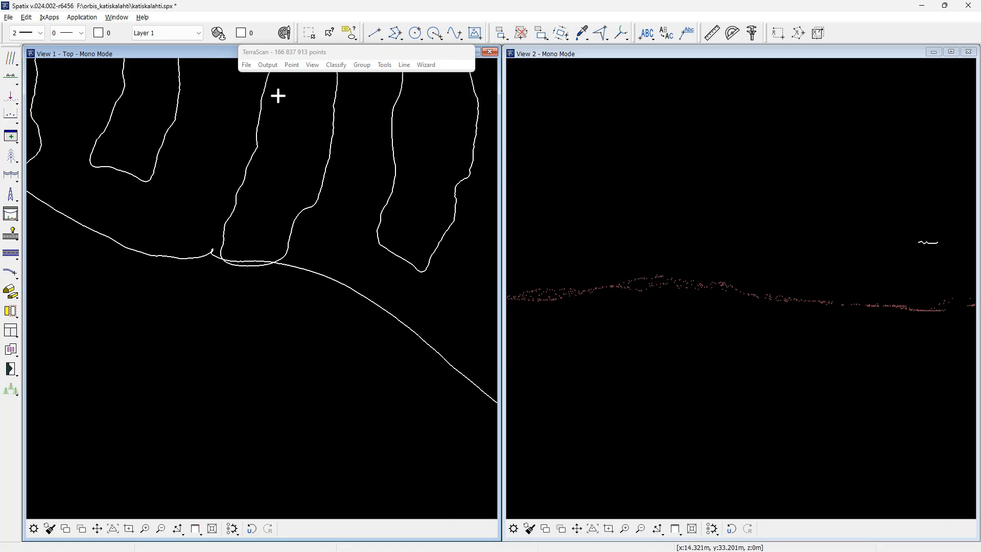
Load the macro 03_height_from_ground.mac into the TerraScan macro window
click(384, 65)
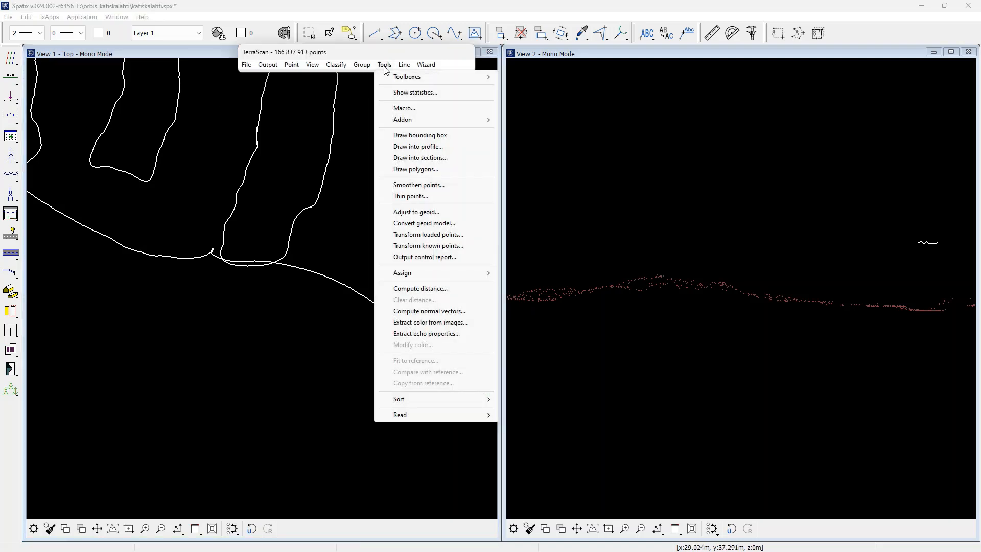
click(396, 107)
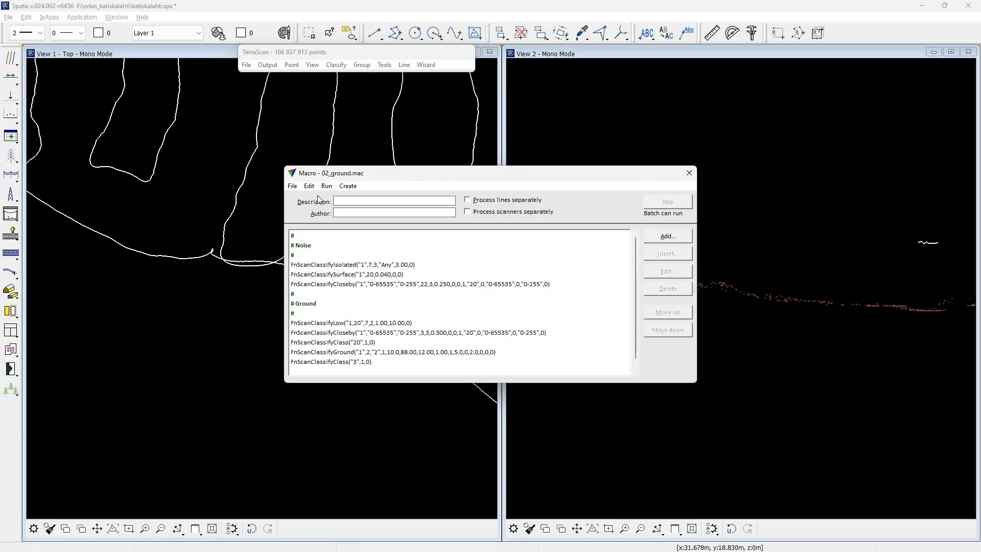
click(293, 185)
click(304, 208)
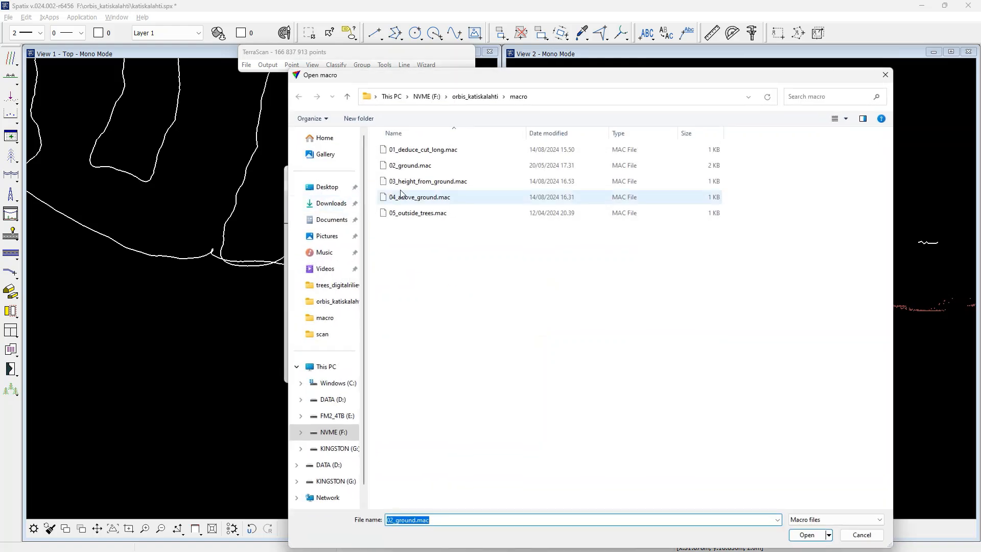
double_click(404, 181)
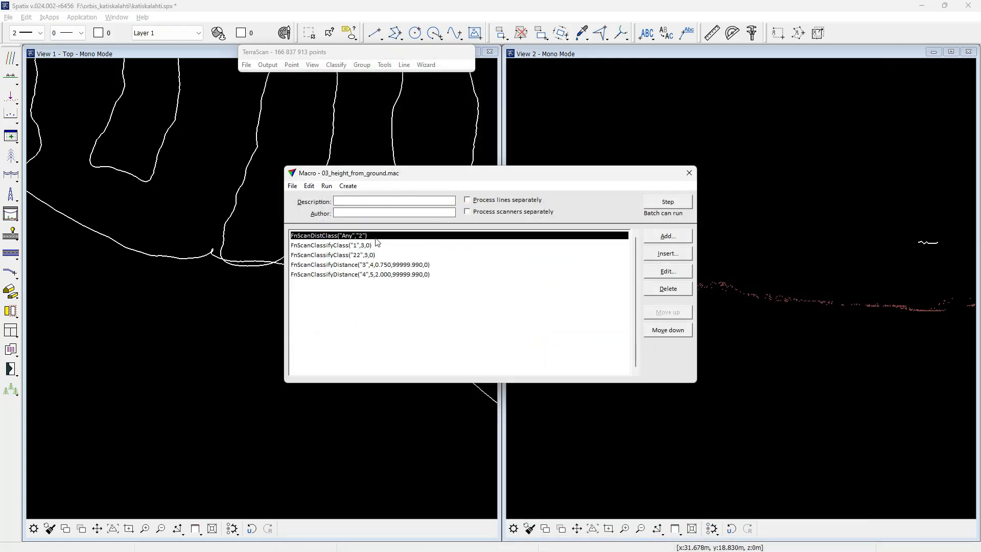
Run the height-from-ground macro on the loaded points and close its execution report and the macro window
click(326, 185)
click(347, 197)
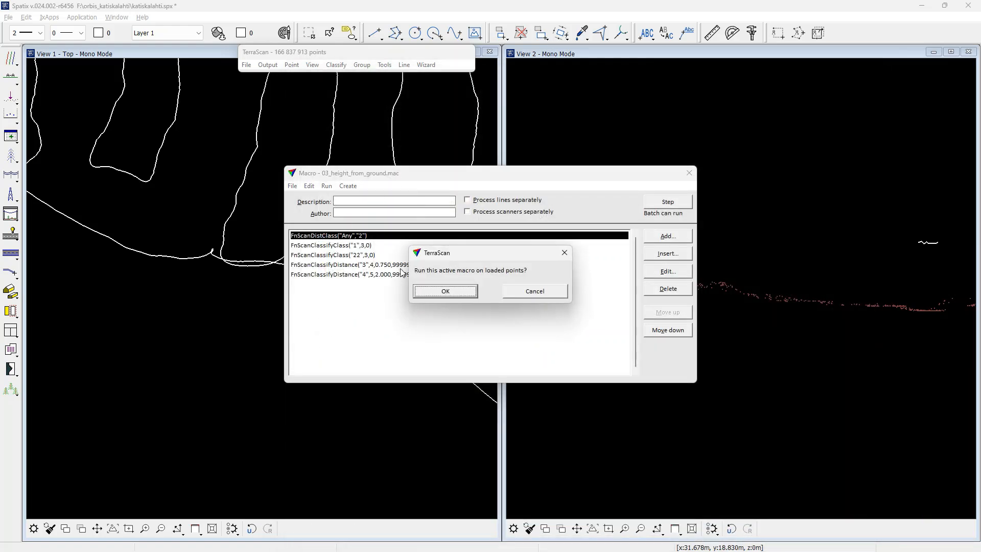
click(440, 292)
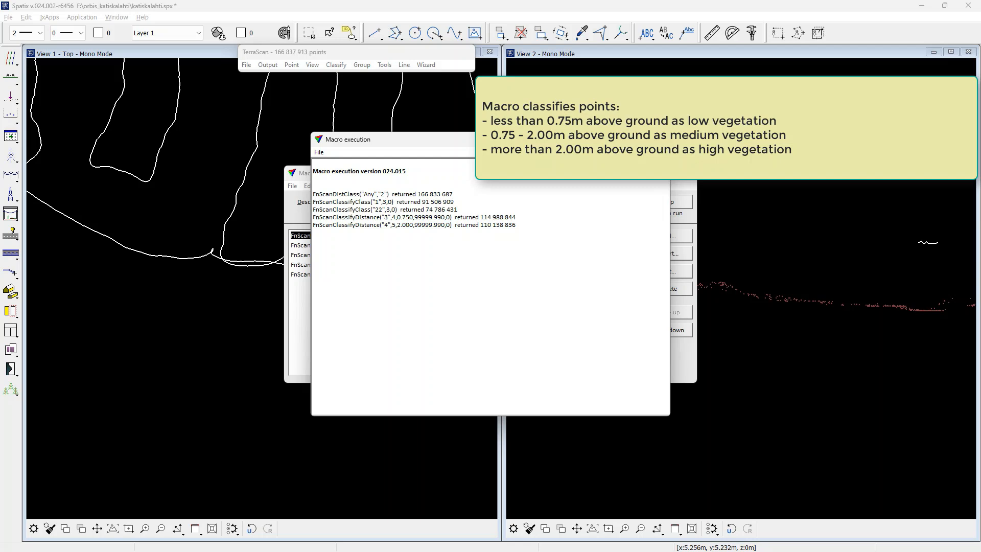
click(658, 140)
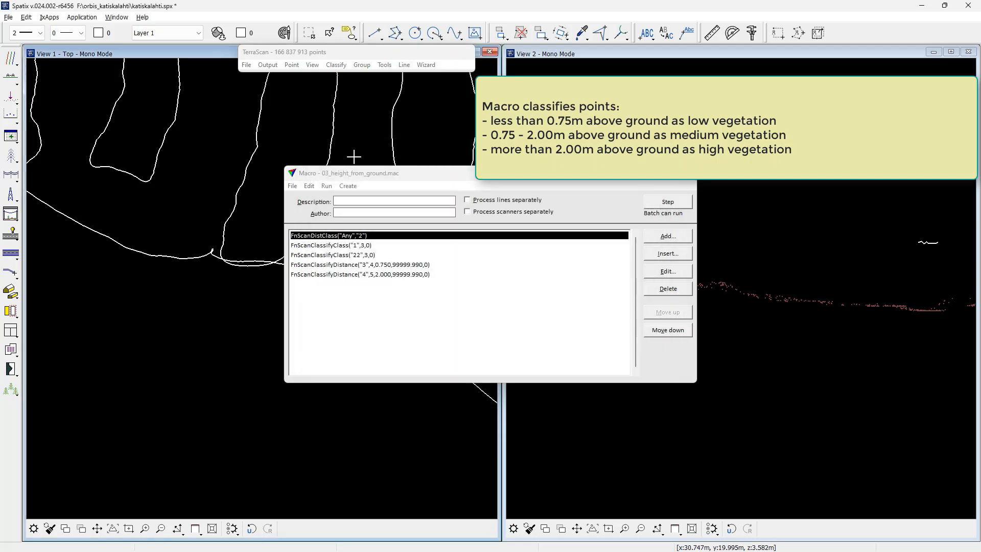
click(687, 174)
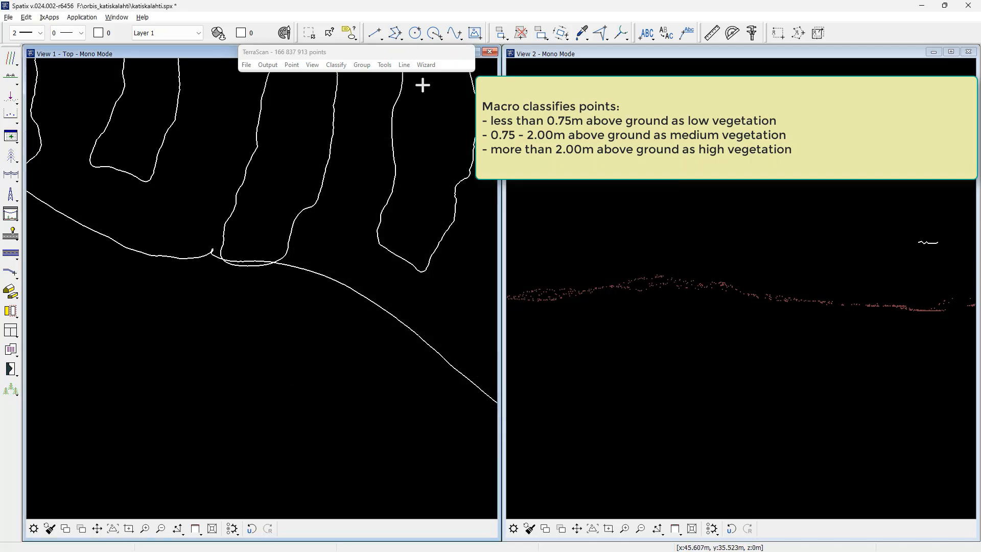
Display the medium vegetation and high vegetation classes in View 1, showing the whole forest area, and close the display settings
click(312, 65)
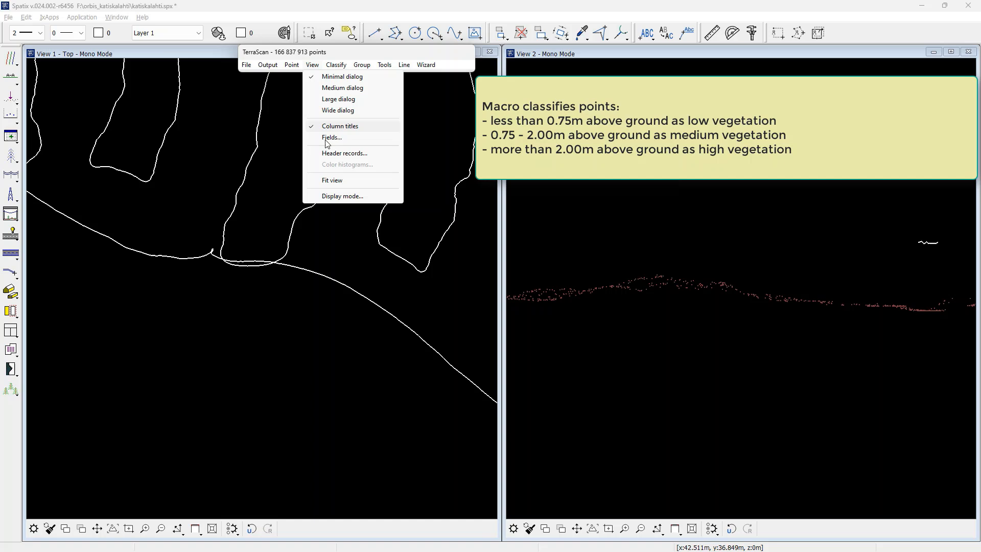
click(338, 198)
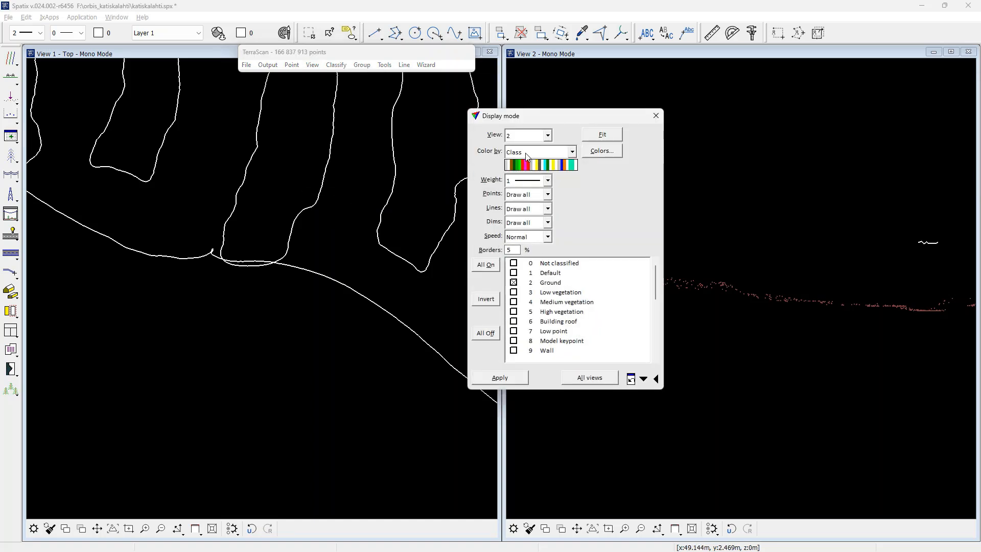
click(518, 135)
click(515, 149)
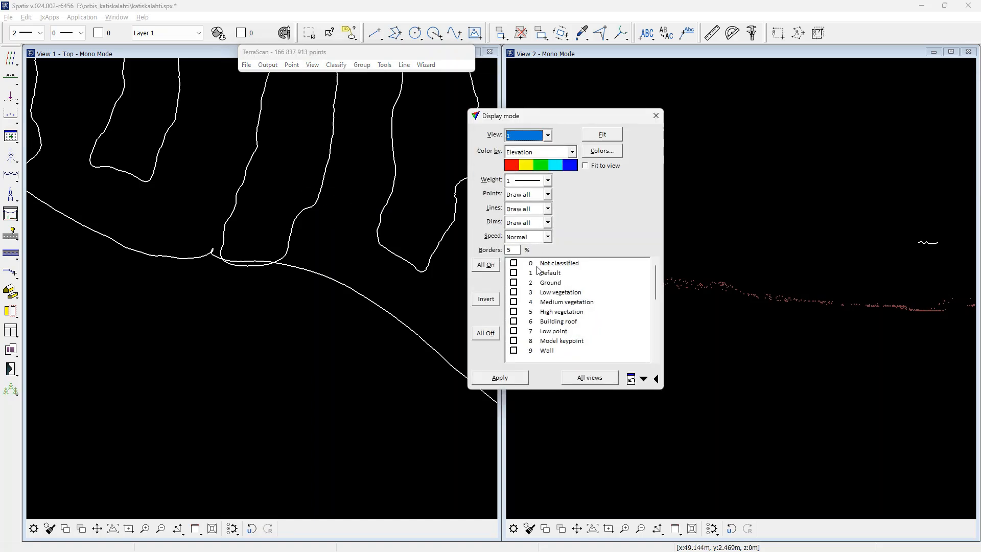
click(552, 302)
click(515, 378)
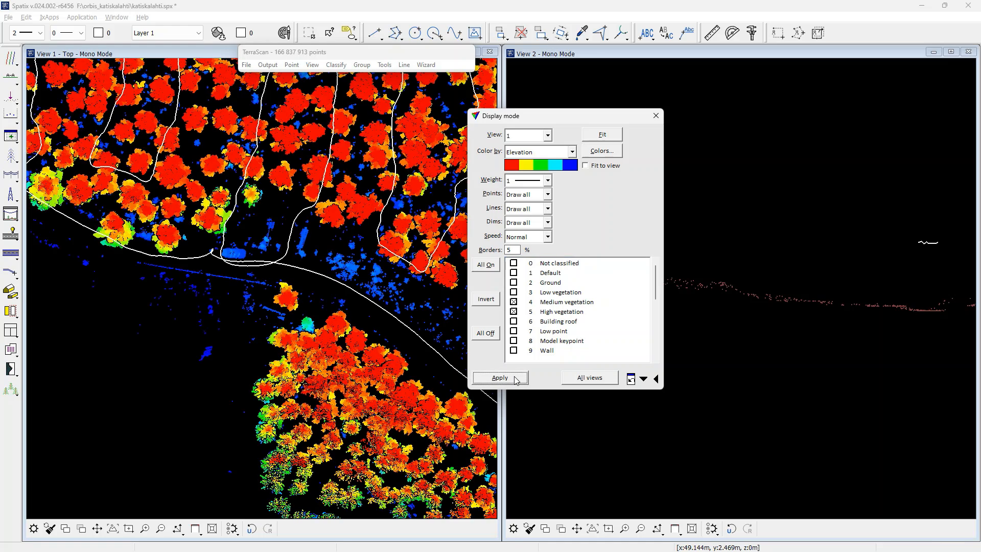
click(160, 528)
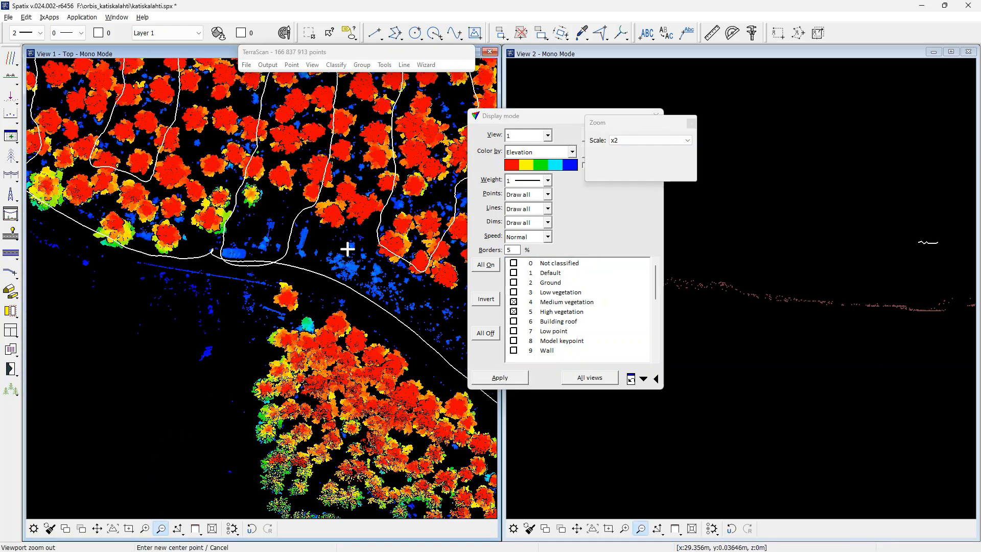
click(229, 314)
click(366, 221)
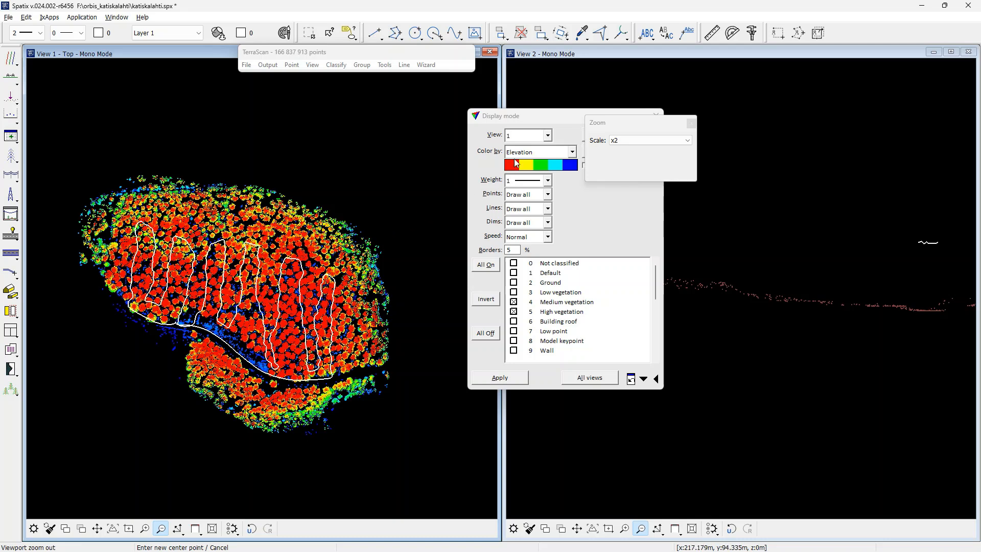
click(559, 118)
click(656, 115)
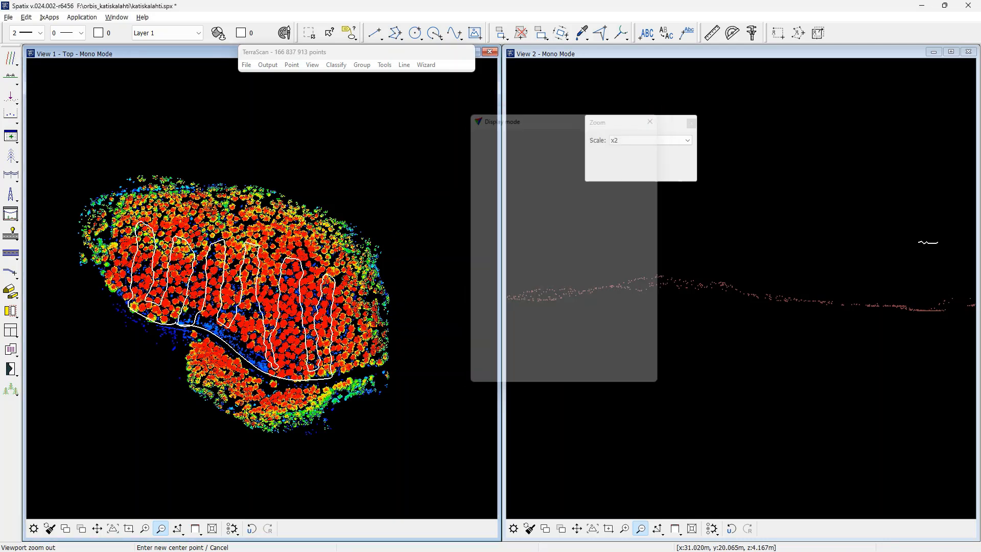
Load the macro 04_above_ground.mac into the TerraScan macro window
click(384, 64)
click(388, 109)
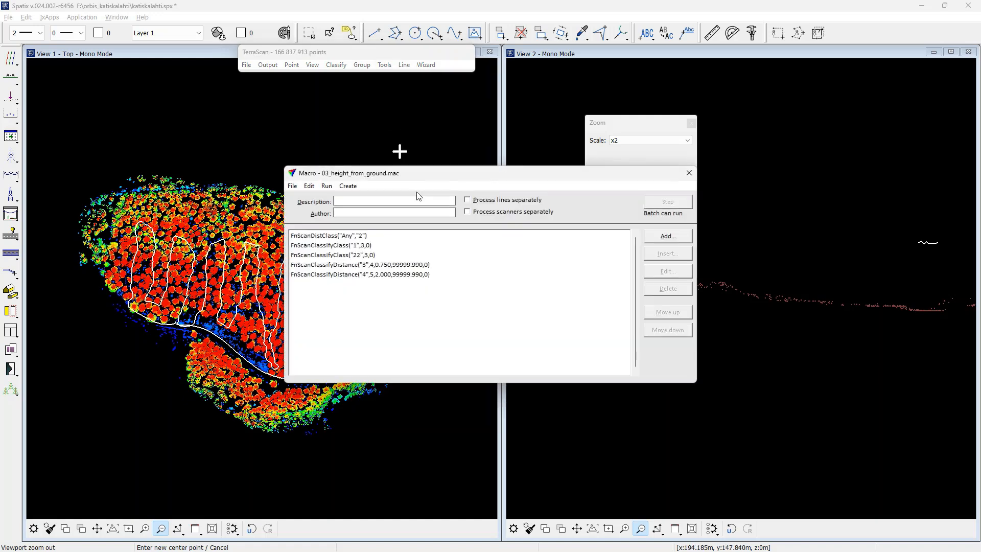
click(292, 186)
click(299, 209)
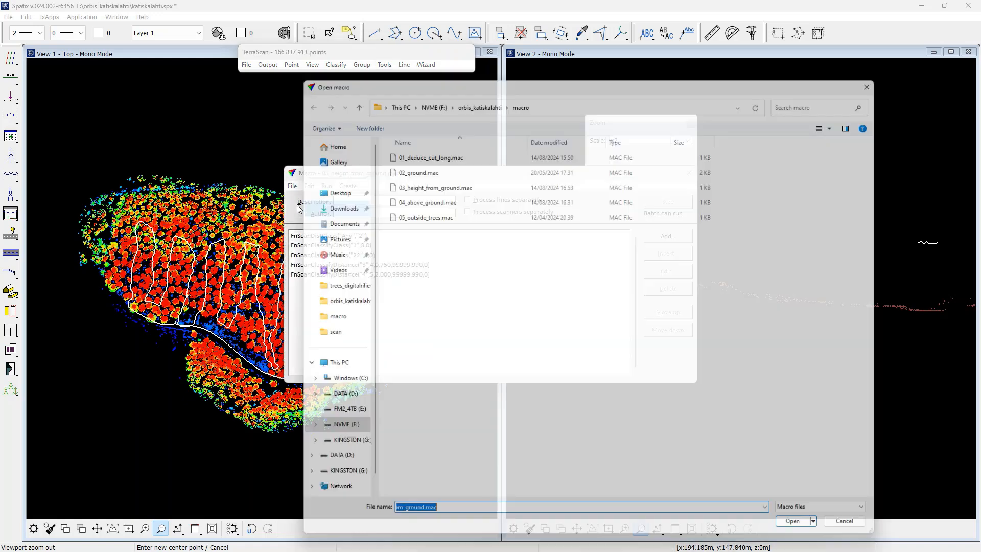
double_click(398, 200)
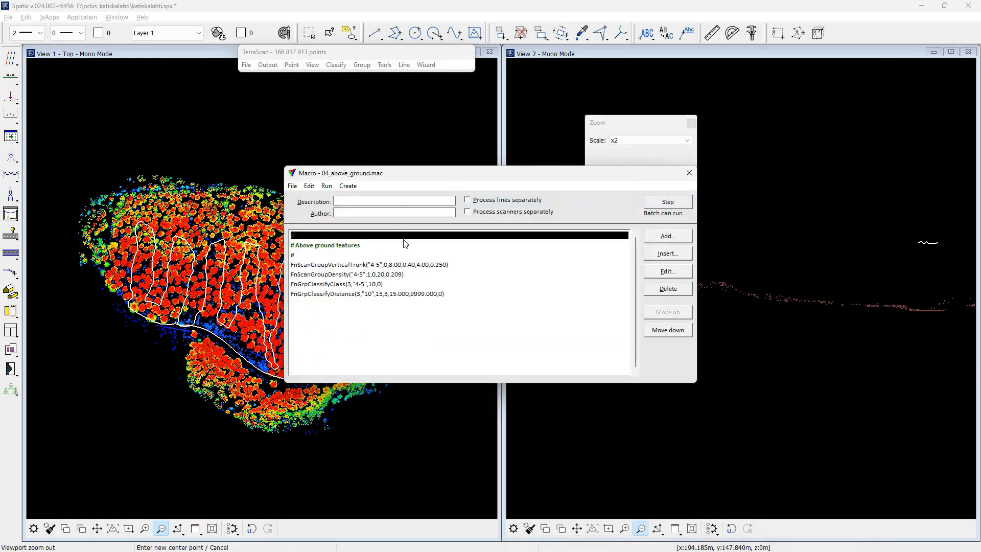
Turn off color use in the macro's vertical trunk grouping step for classes 4-5 and save the macro
click(407, 266)
click(668, 270)
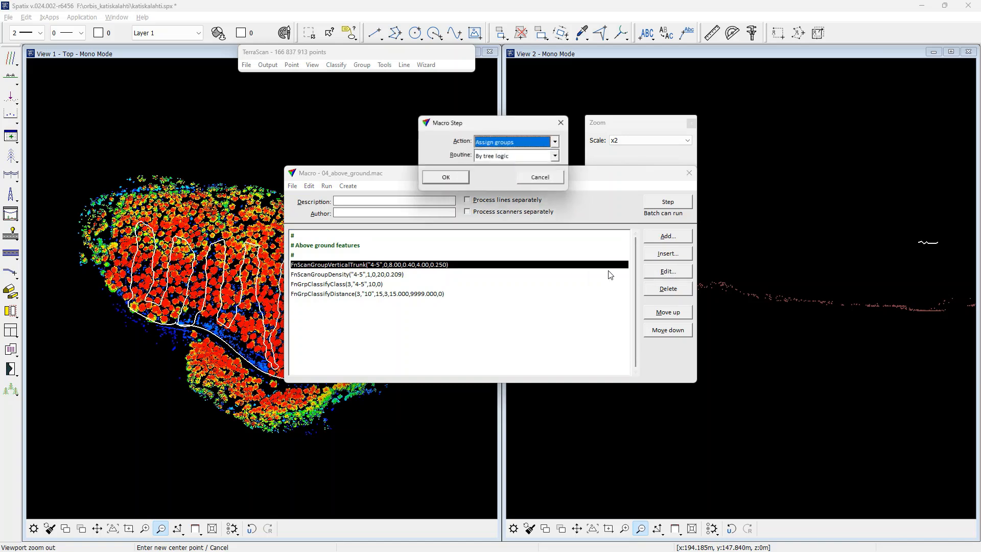
click(460, 177)
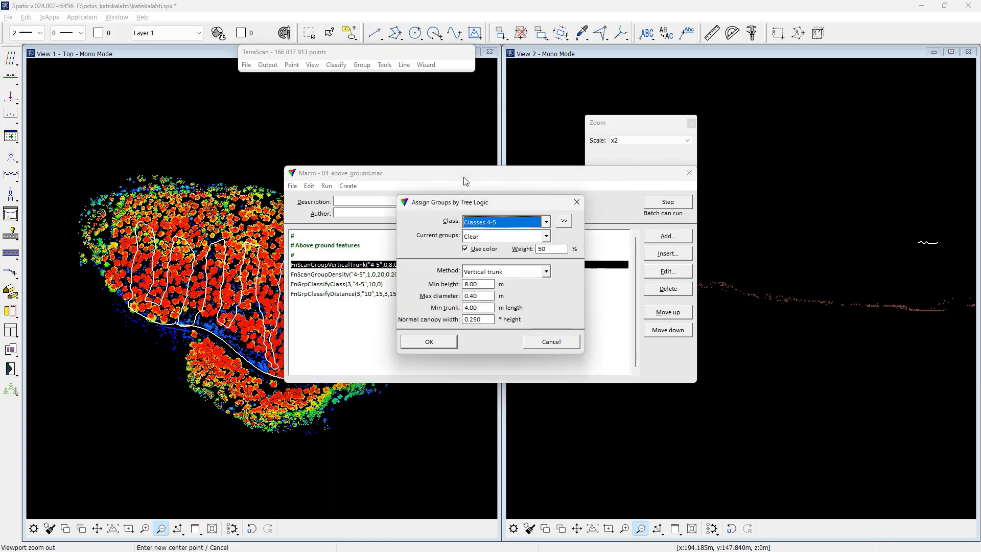
click(485, 249)
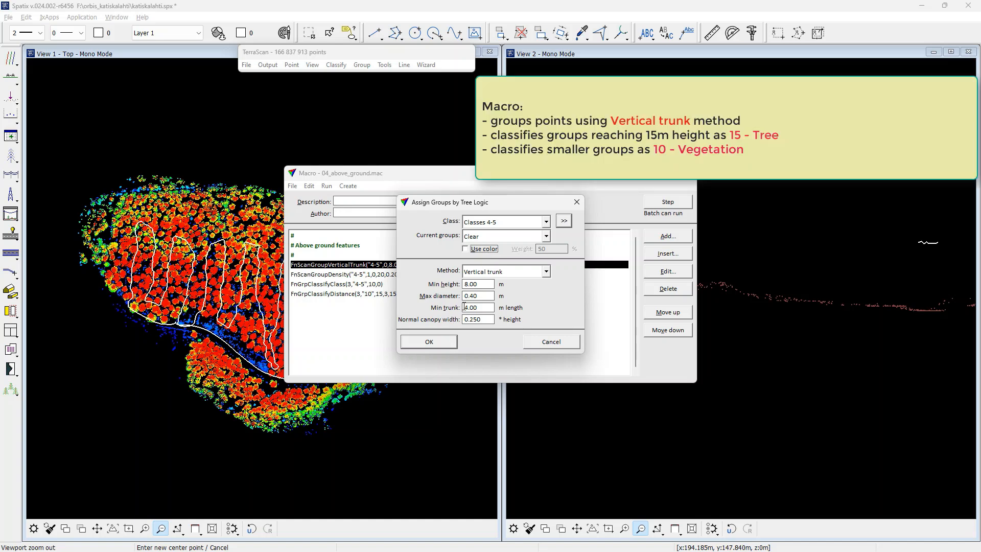
drag(460, 205, 415, 320)
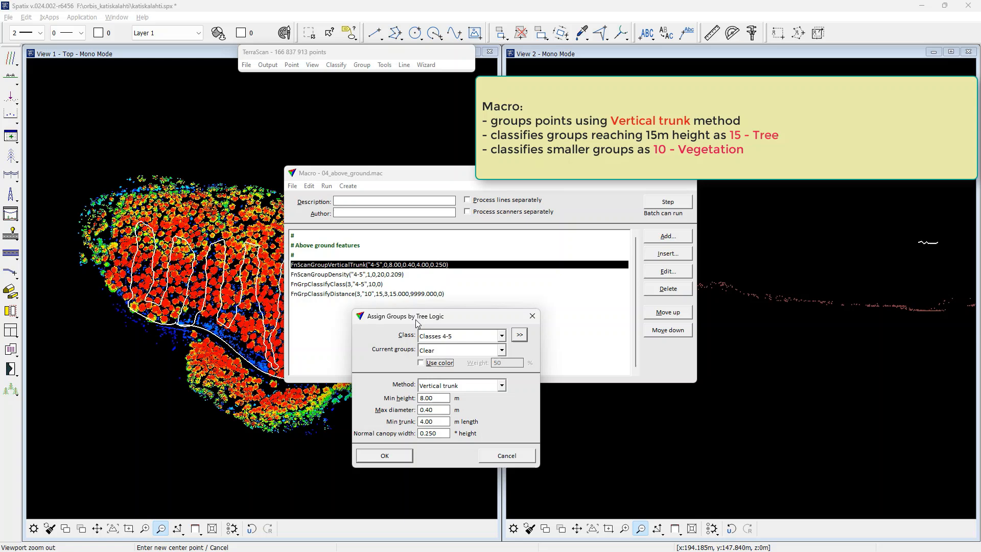
click(399, 458)
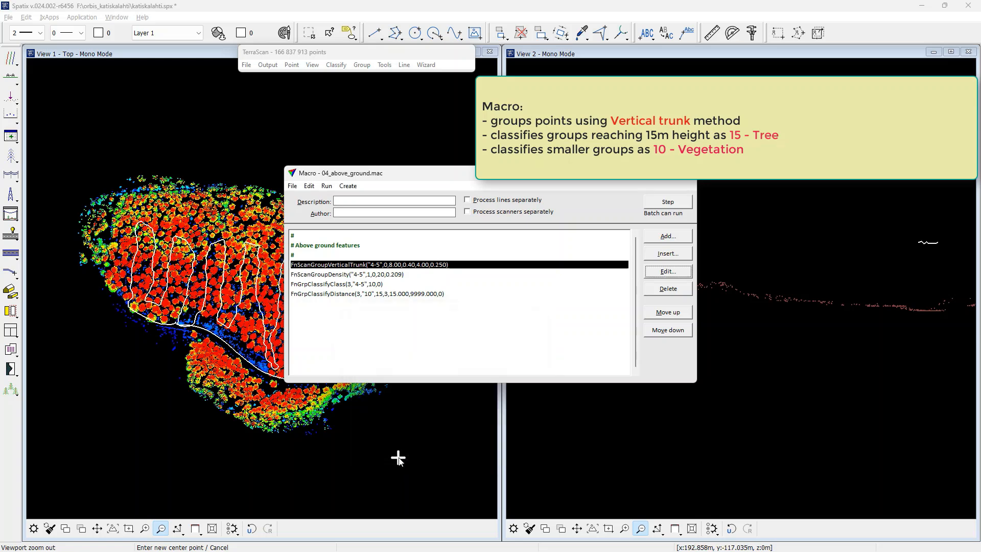
click(293, 186)
click(308, 225)
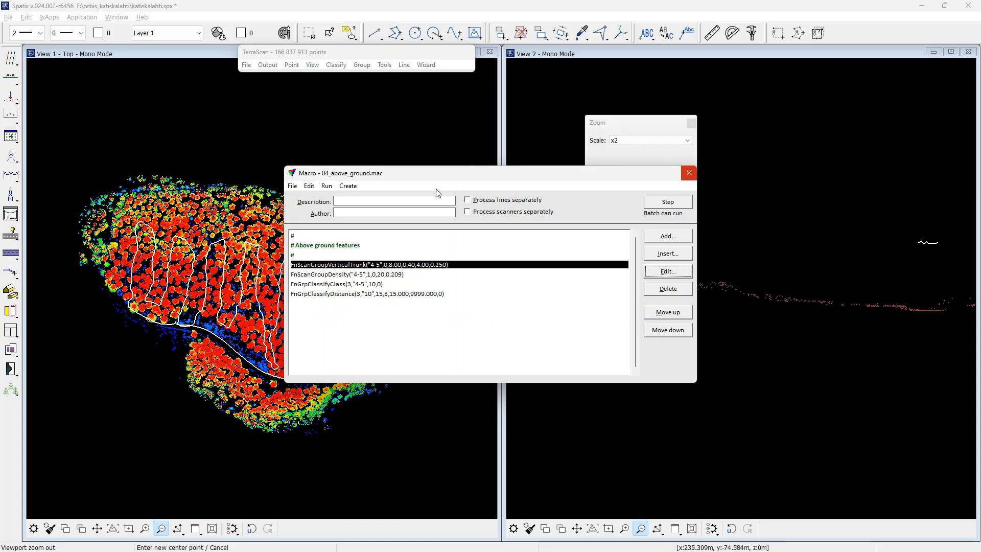
Run the above-ground macro on the loaded points, then close its execution report and the macro window
click(328, 187)
click(360, 197)
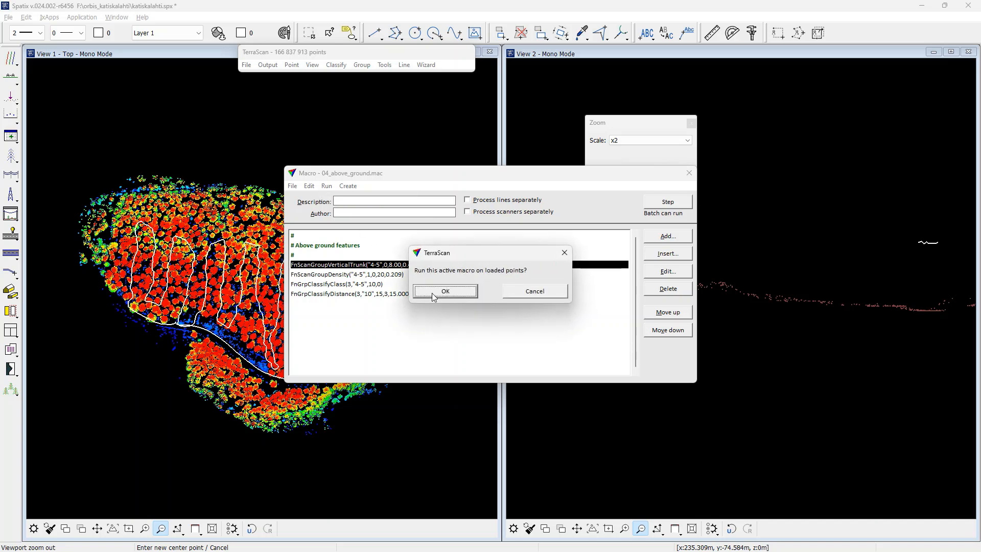
click(445, 293)
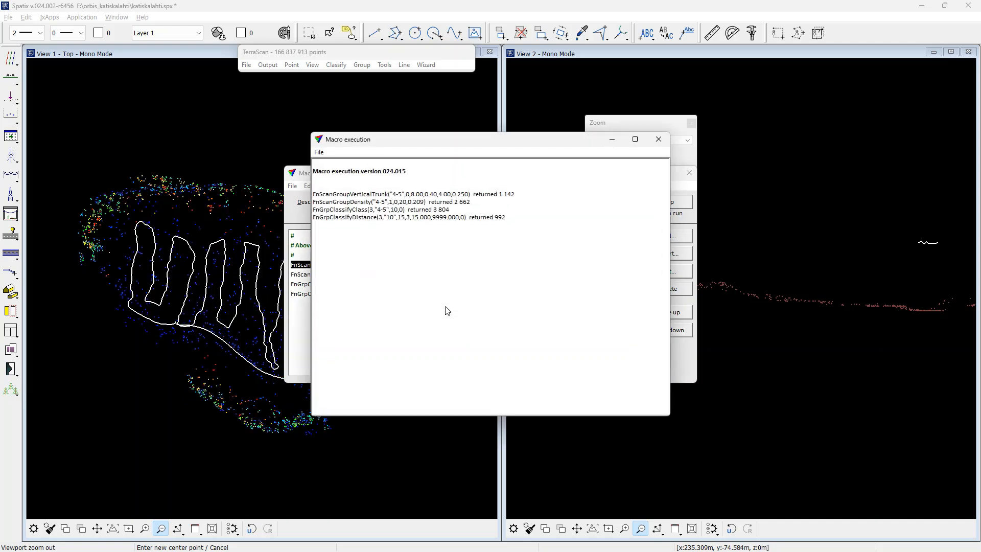
click(659, 139)
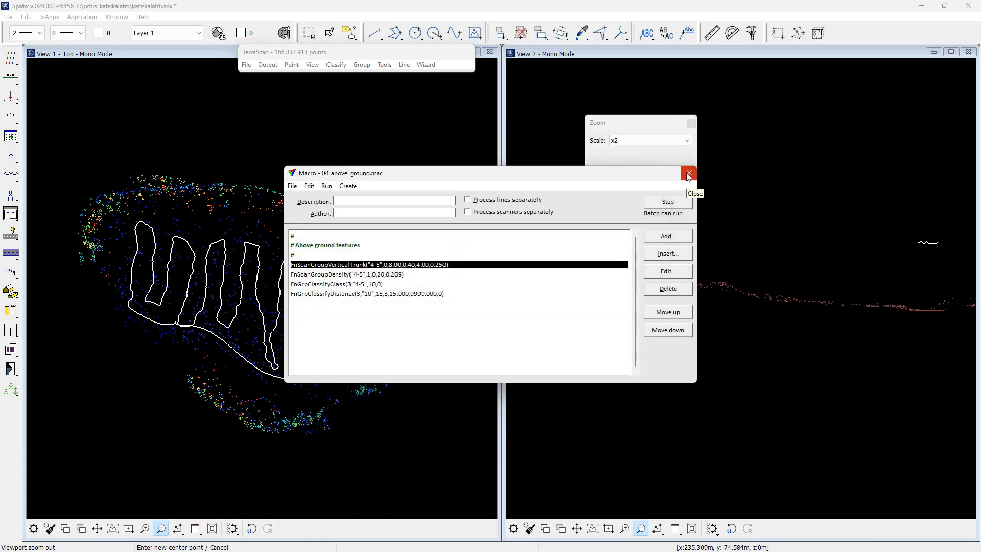
click(687, 174)
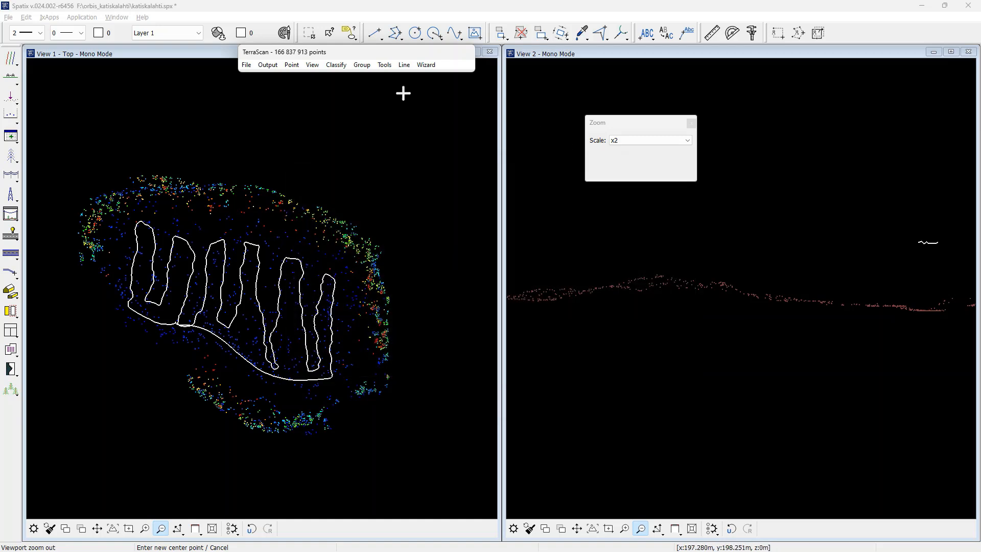
Color the points by group with only class 15 Tree shown, apply this to all views and close the display settings
click(312, 65)
click(346, 197)
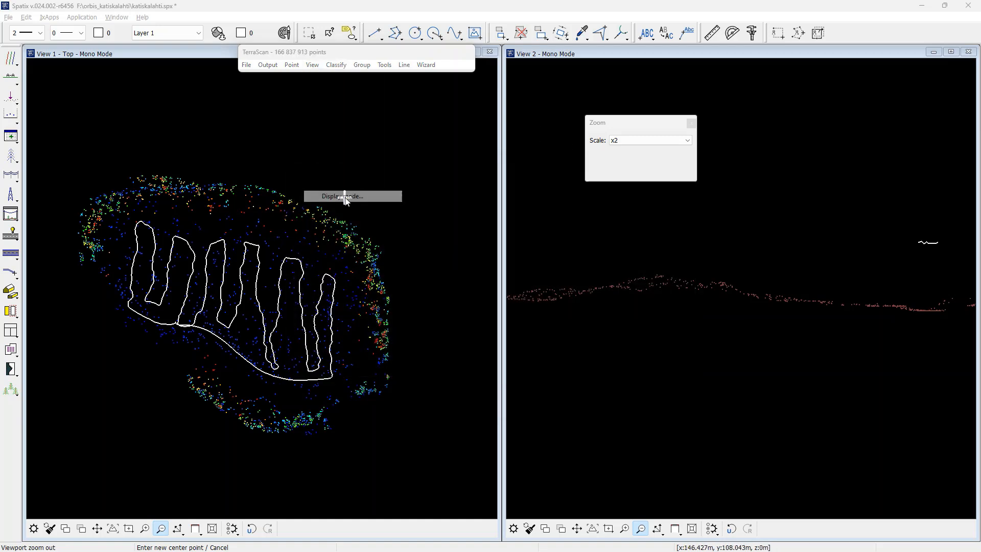
click(540, 151)
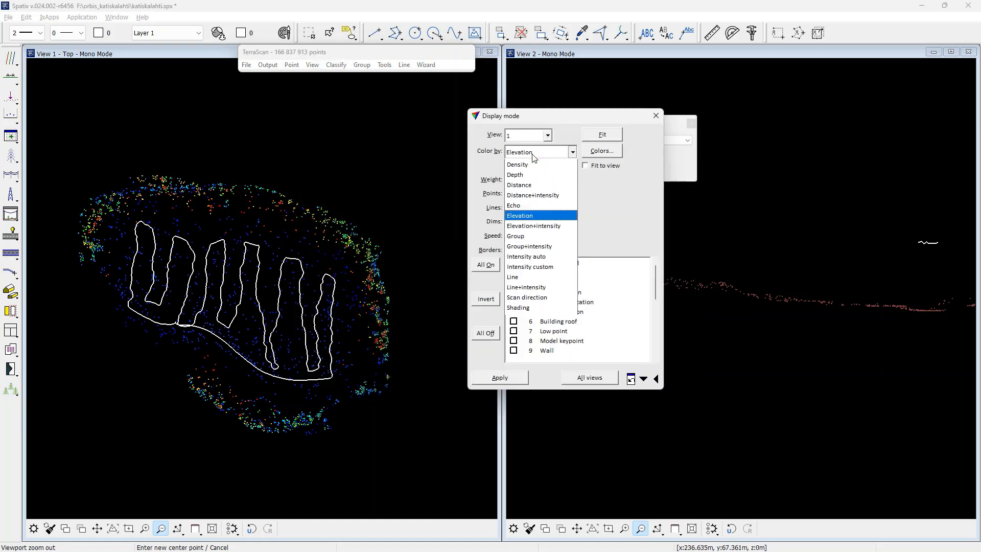
click(522, 267)
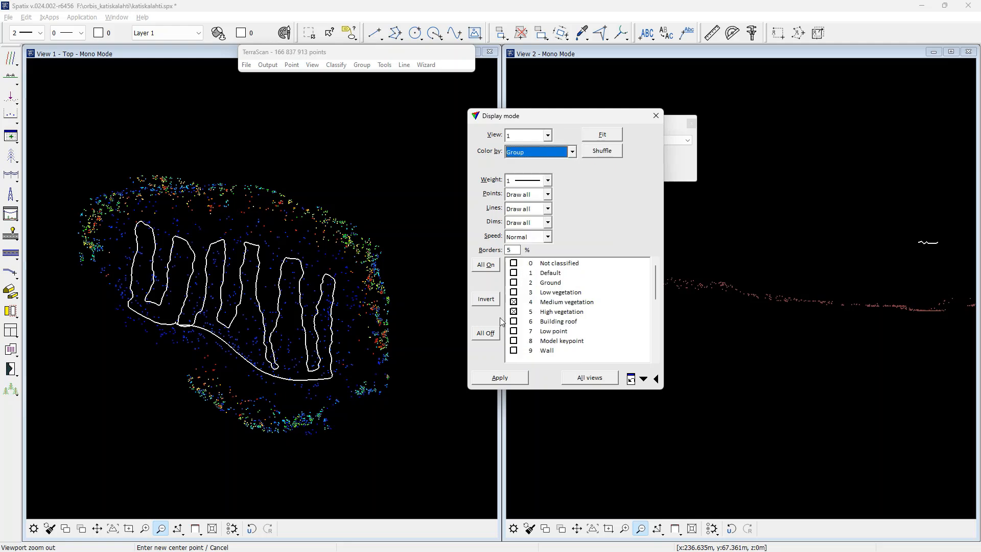
click(486, 333)
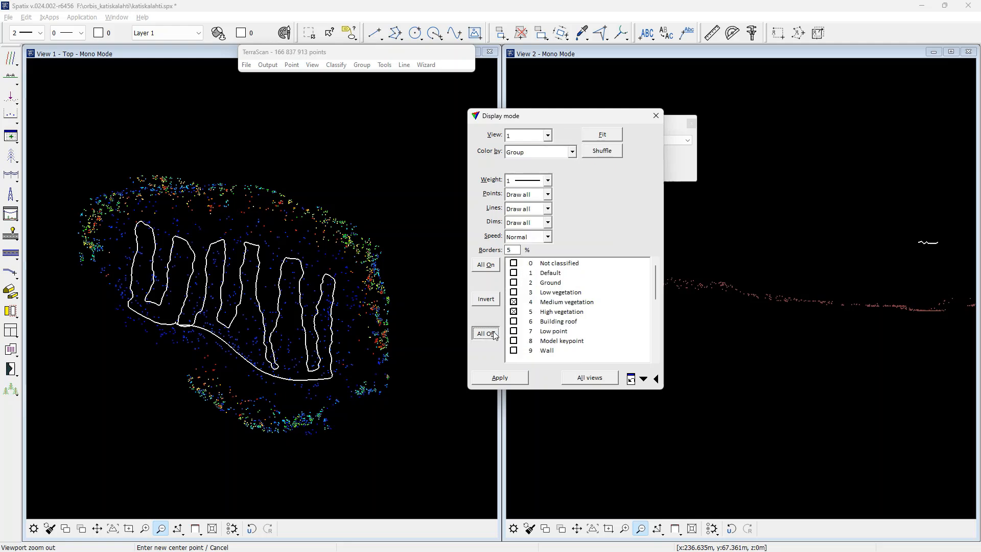
click(653, 350)
click(545, 312)
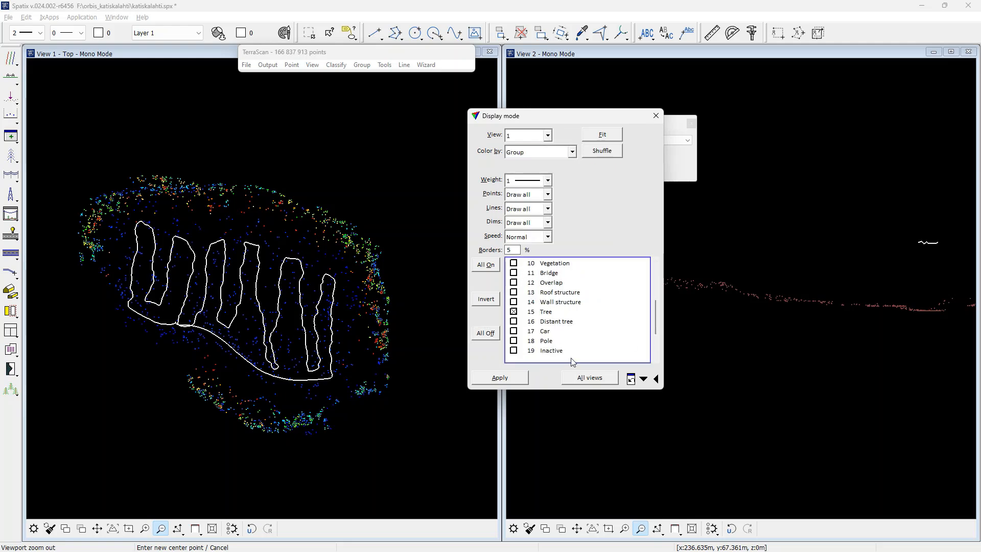
click(589, 377)
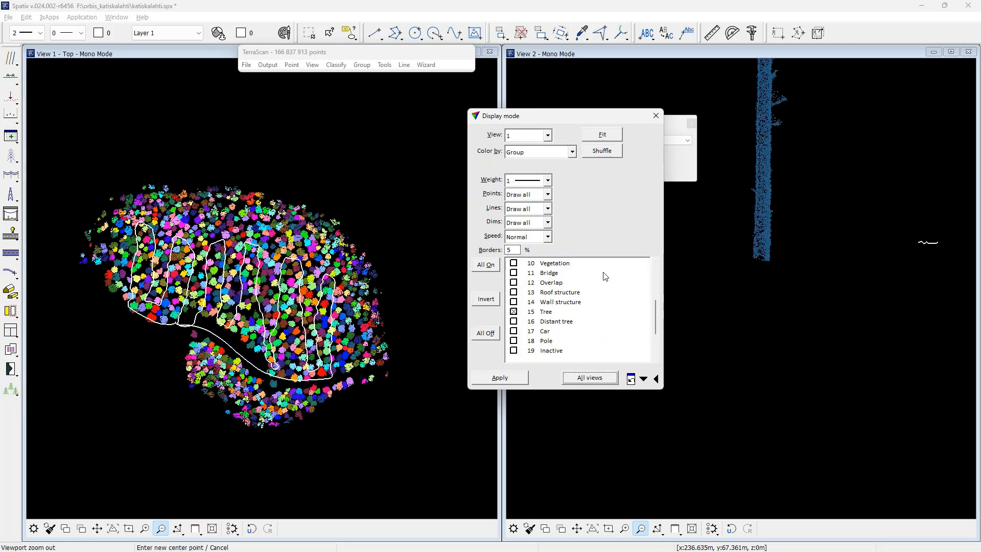
click(656, 116)
Draw a vertical section through a few trees near the forest's lower middle edge and show it in View 2
click(10, 76)
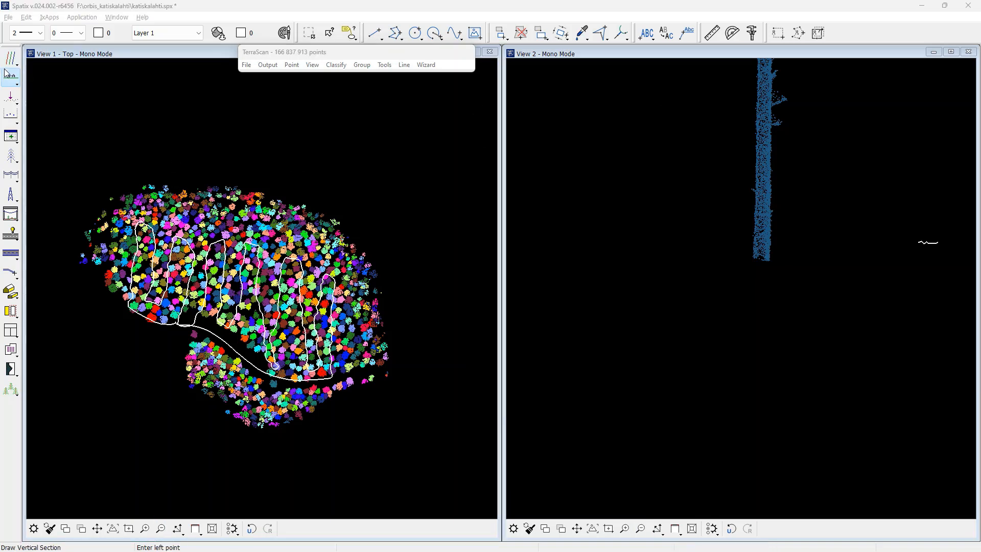
click(218, 323)
click(225, 307)
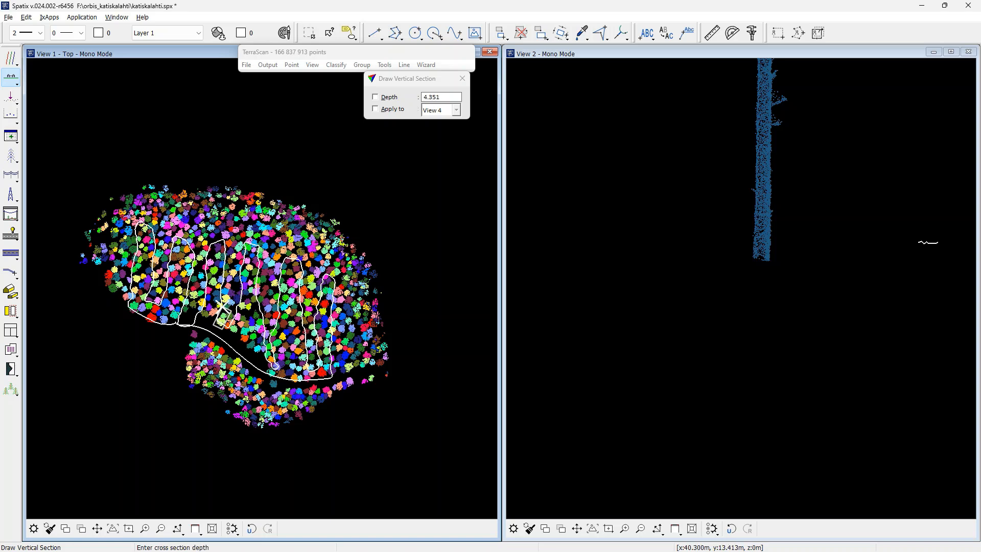
click(227, 319)
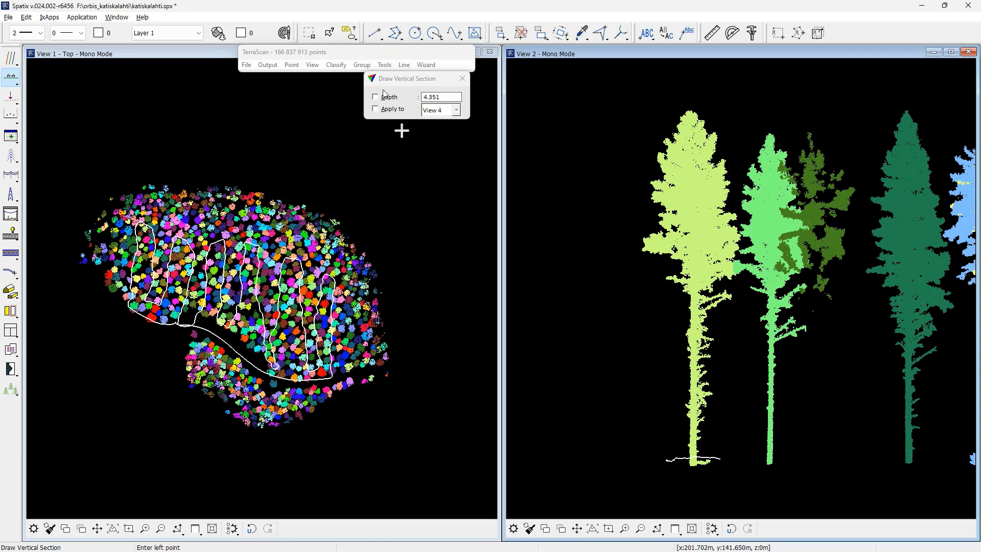
Load the macro 05_outside_trees.mac into the TerraScan macro window
click(384, 66)
click(404, 108)
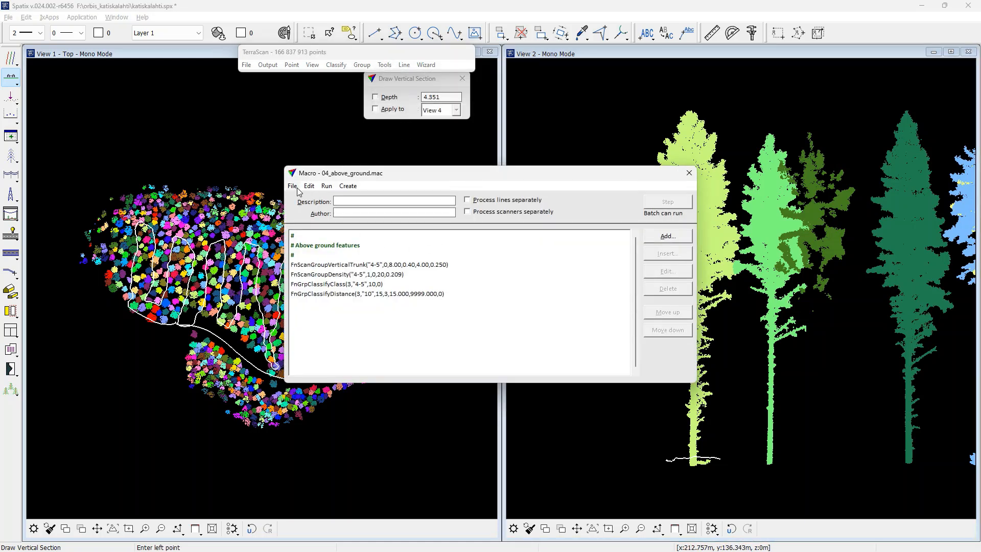
click(292, 186)
click(309, 208)
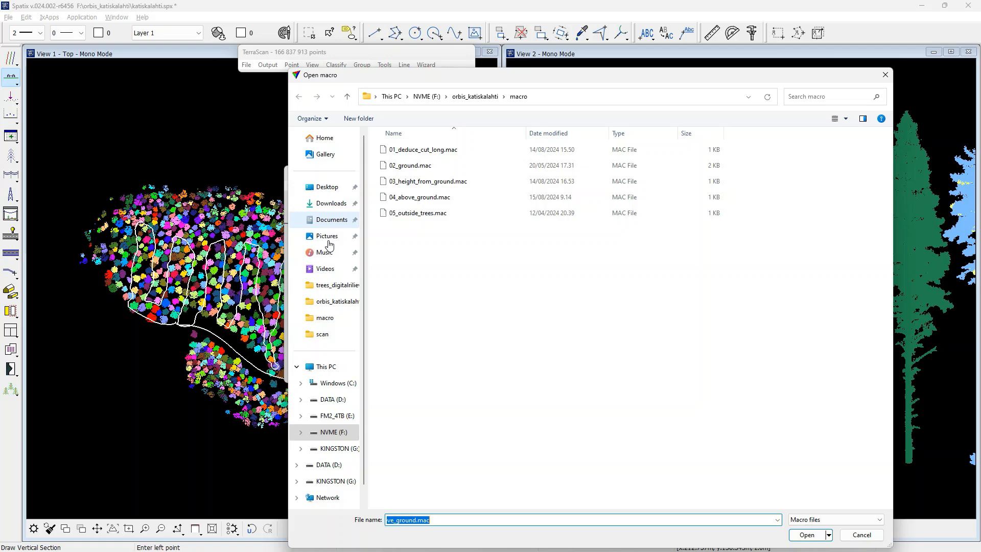
double_click(415, 217)
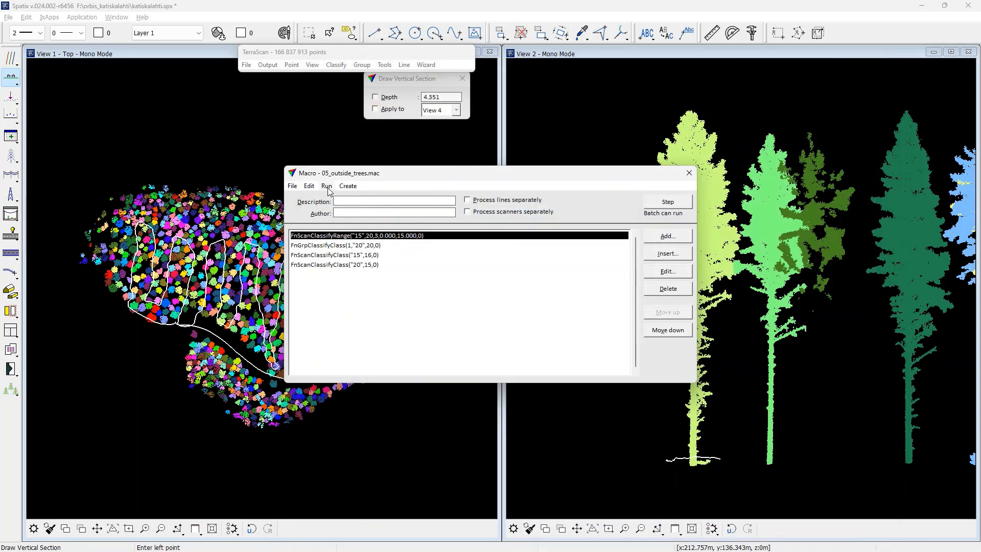
Run the outside-trees macro on the loaded points, then close its execution report and the macro window
click(328, 190)
click(331, 200)
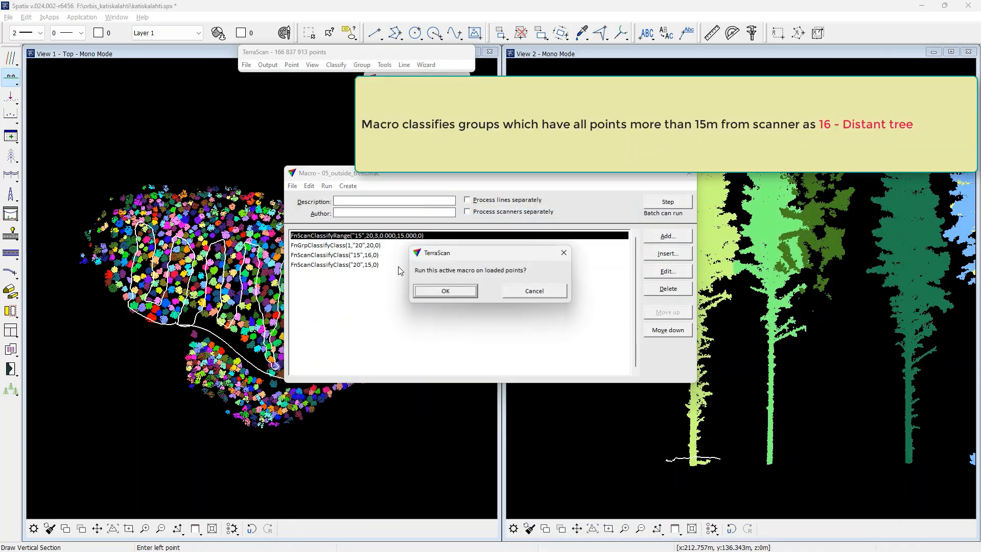
click(445, 291)
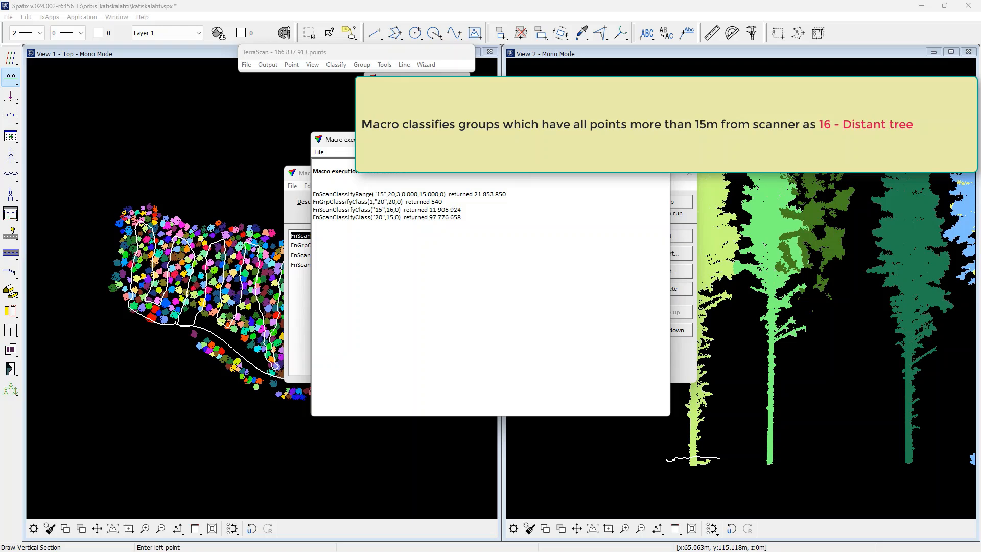
click(661, 139)
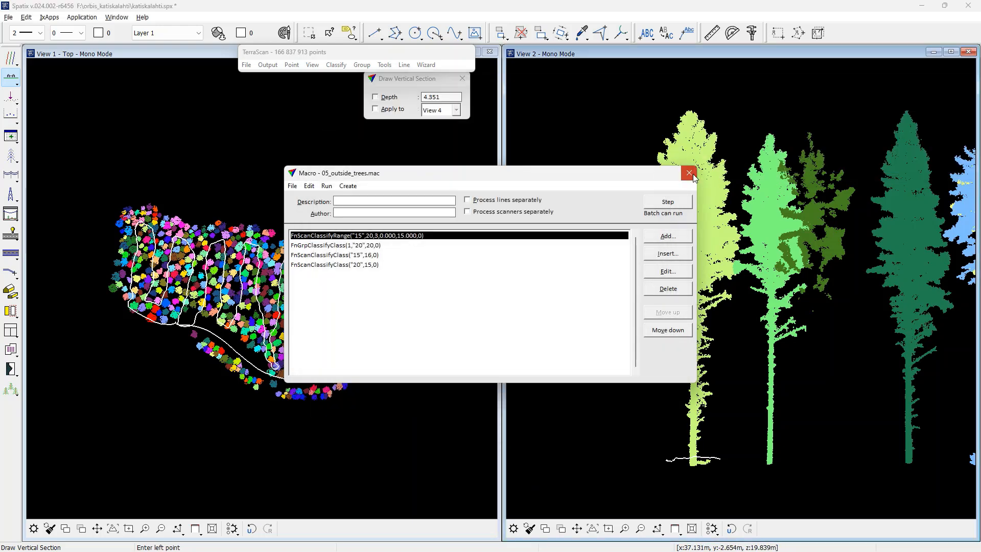
click(688, 173)
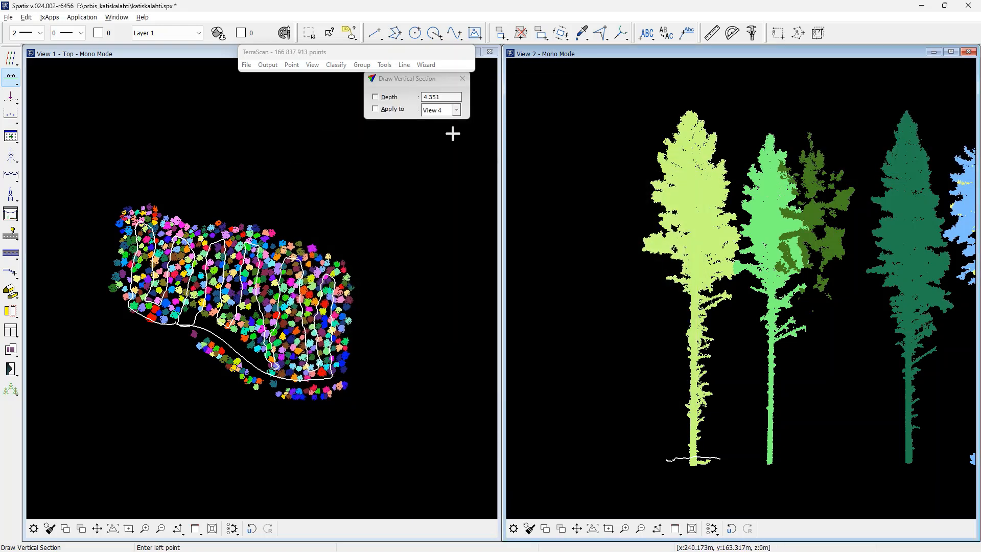
Save all points in Fast binary format with the preselected attributes as katiskalahti_grouping_done.fbi in the orbis_katiskalahti folder
click(247, 65)
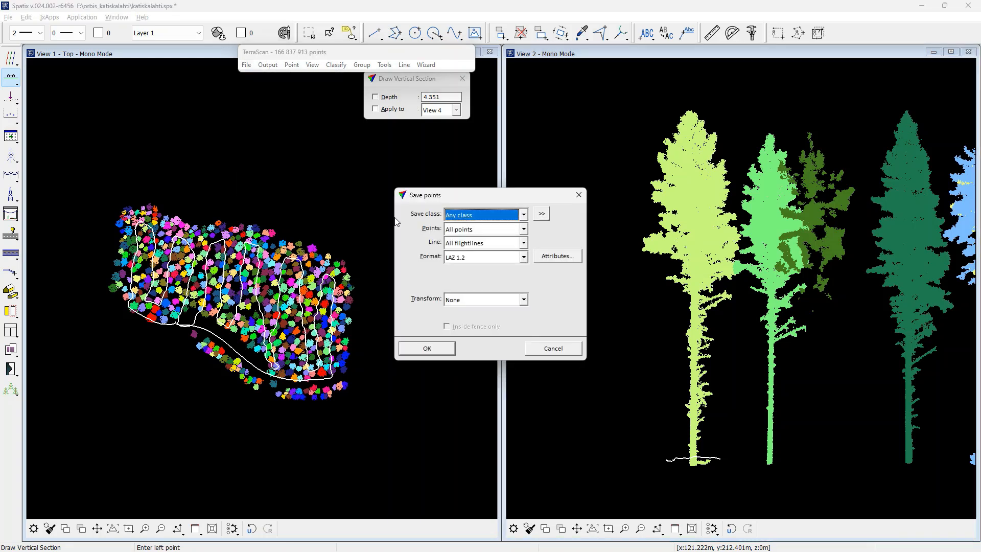
click(458, 257)
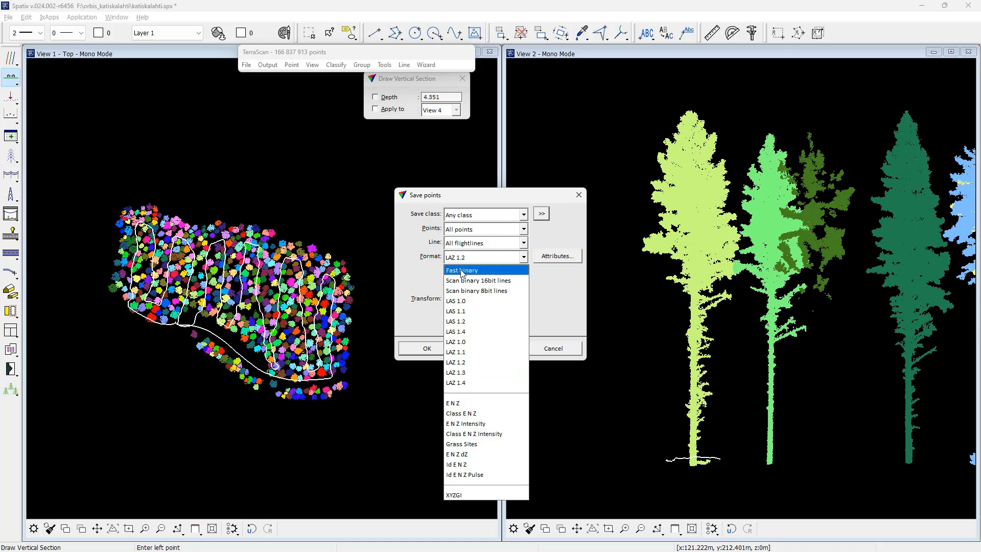
click(461, 266)
click(542, 262)
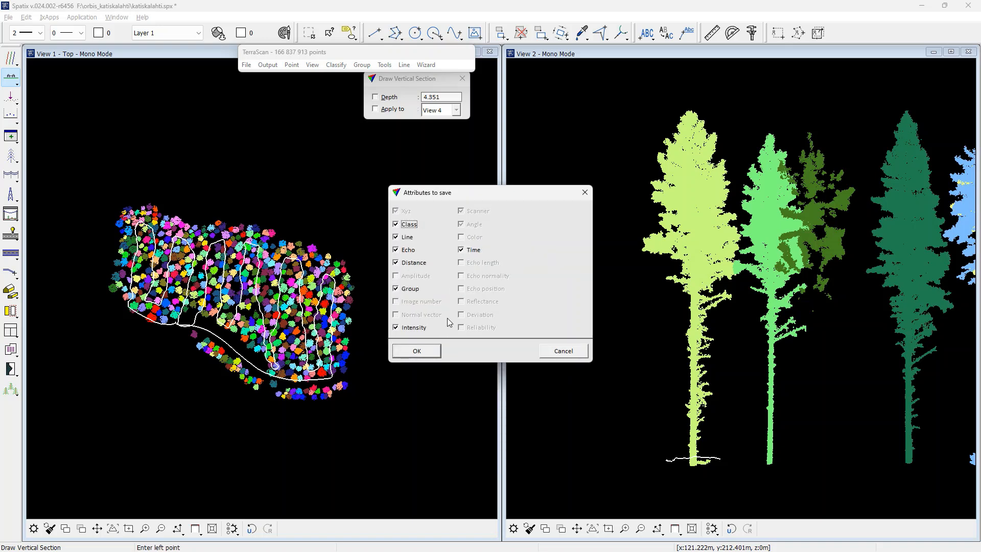
click(433, 357)
click(434, 350)
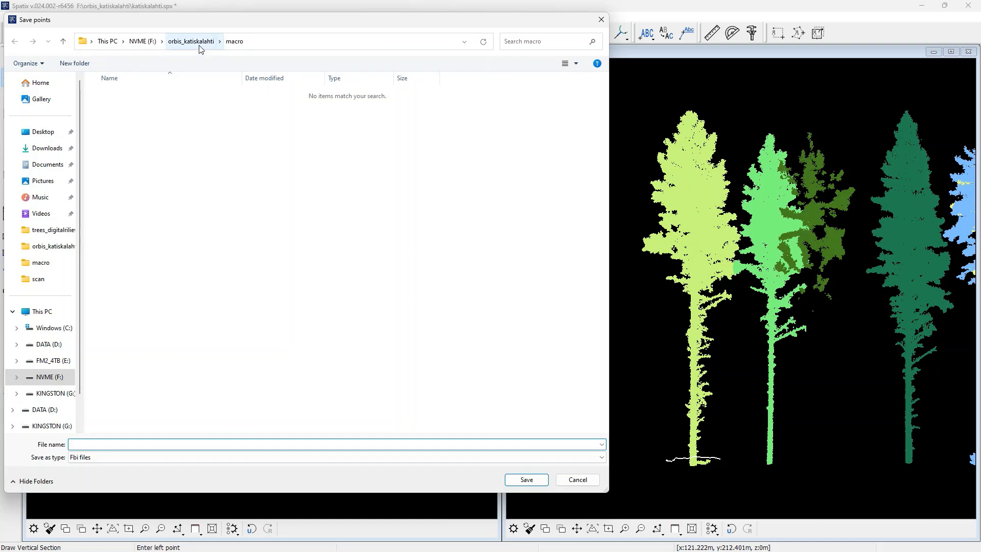
click(199, 43)
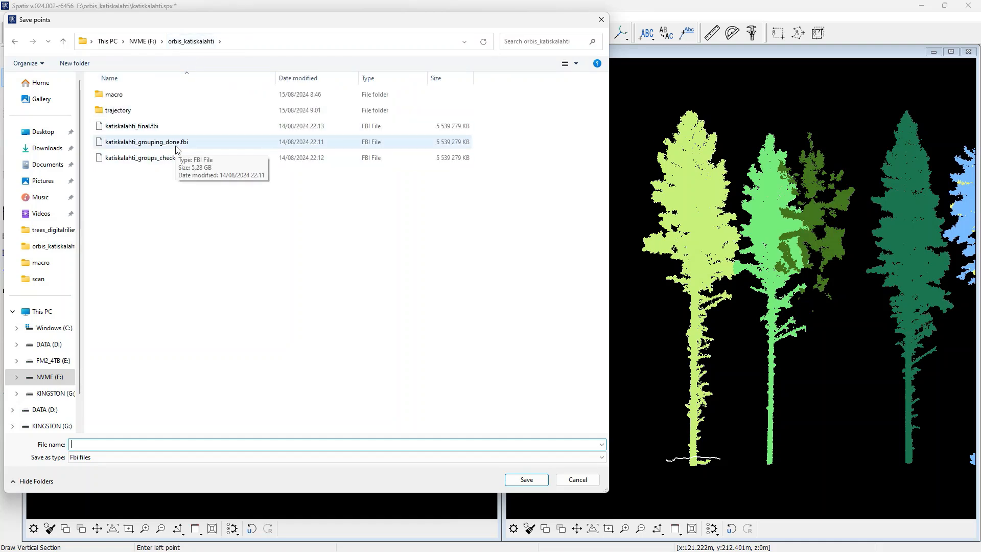
key(Escape)
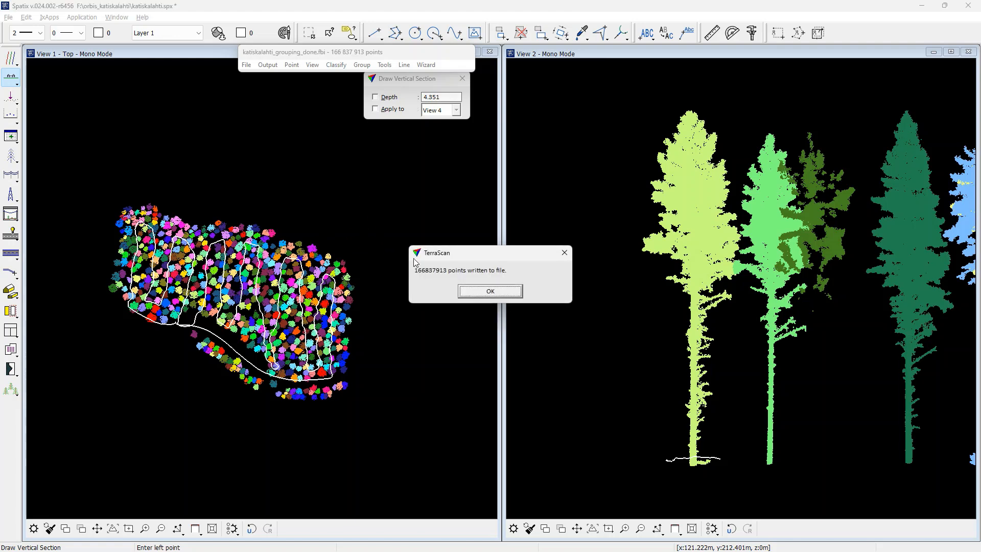
Dismiss the save report, open Inspect Groups for the loaded points and limit the group selection to class 15 Tree
click(472, 292)
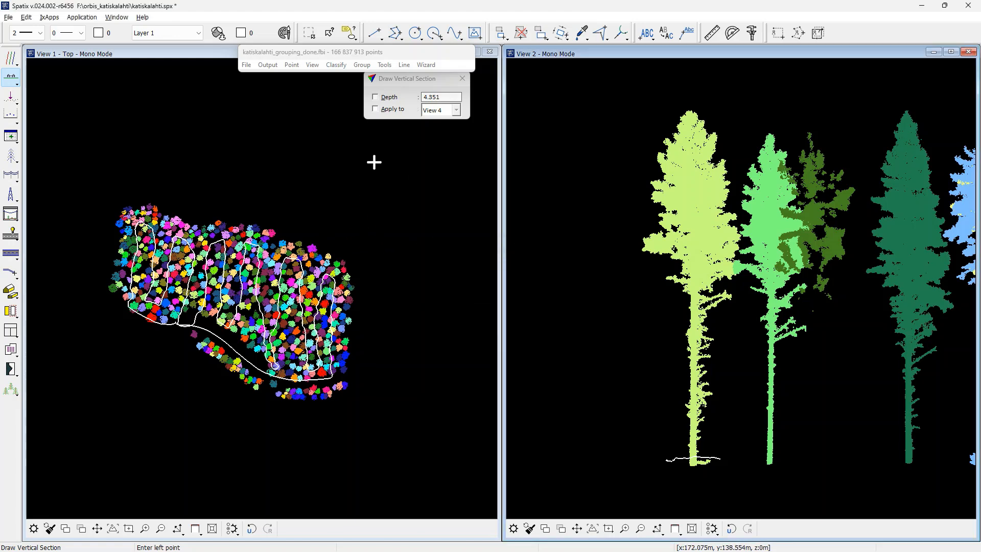
click(361, 65)
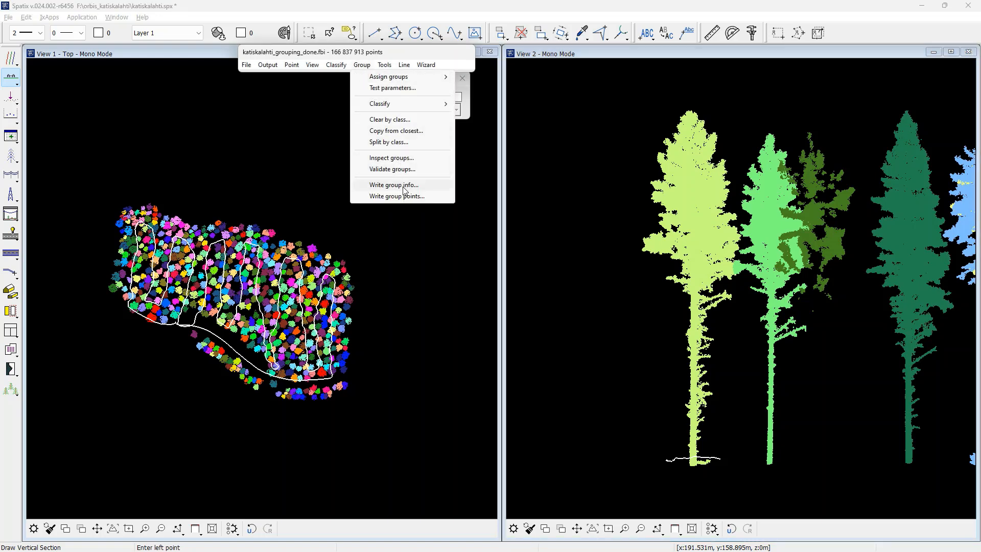
click(396, 158)
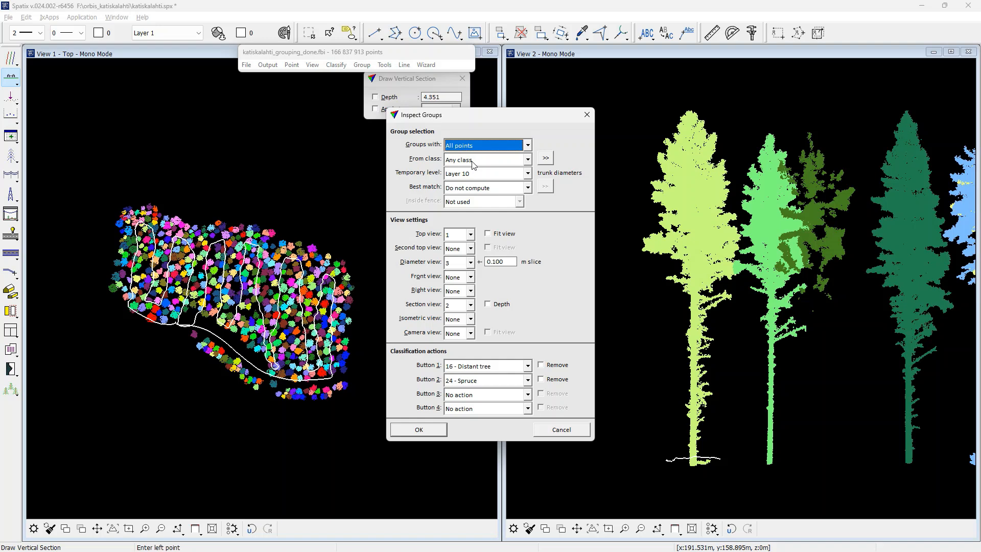
click(542, 159)
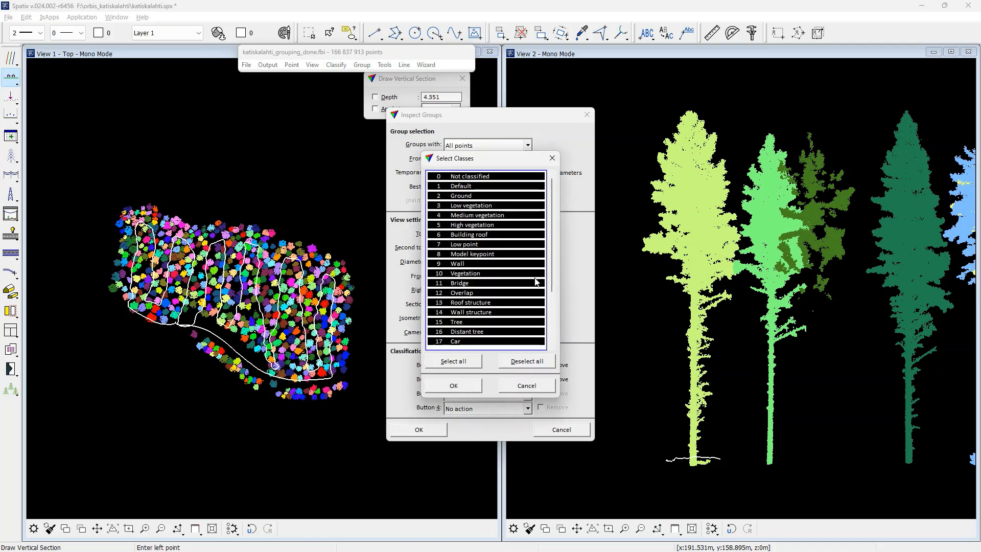
click(477, 321)
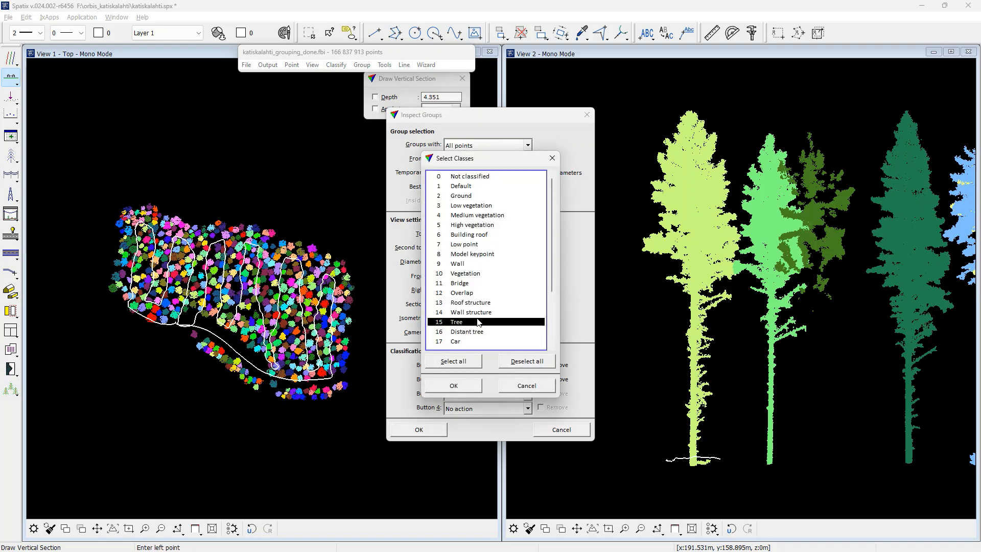
click(470, 386)
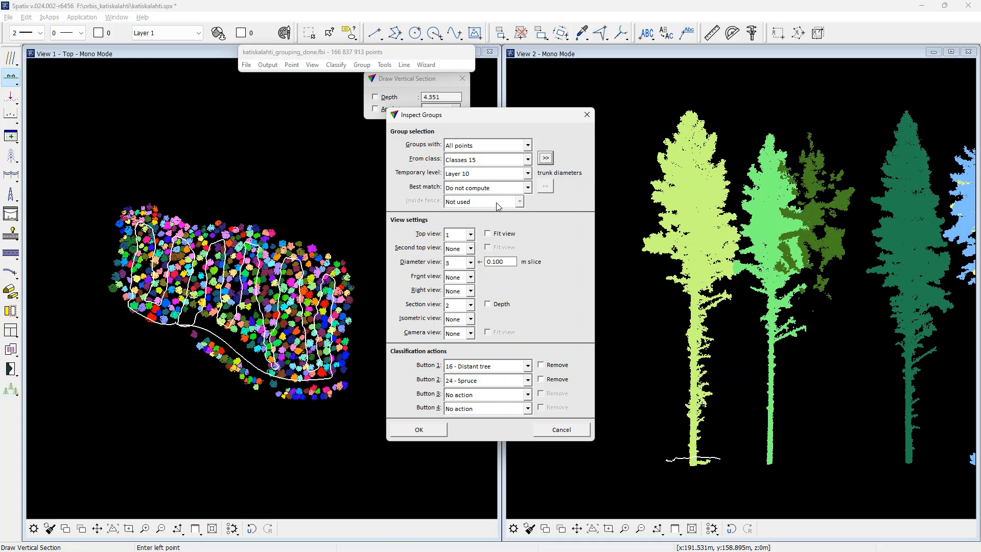
Set the inspection's diameter view to None and Button 2 to No action, enable Remove for Distant tree, and start inspecting
click(470, 276)
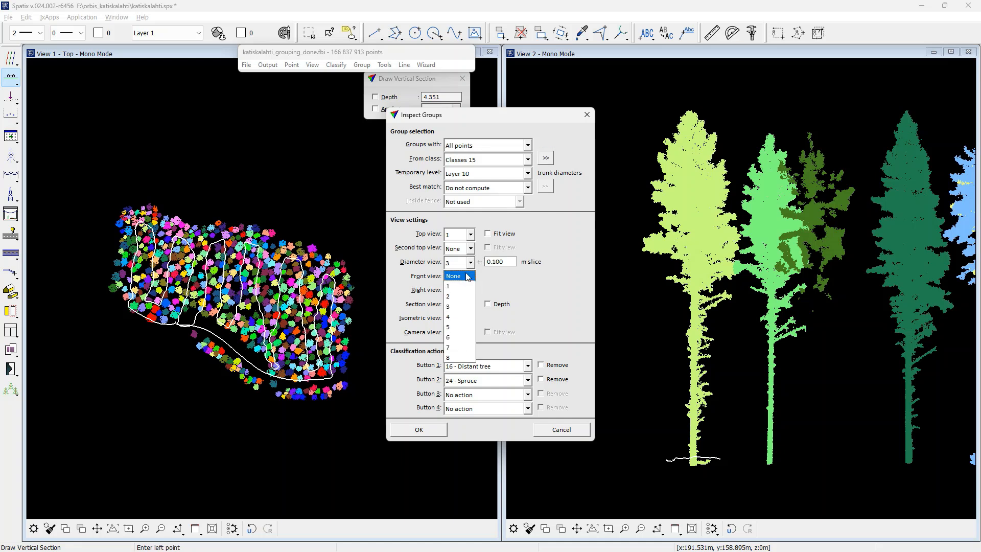
click(467, 276)
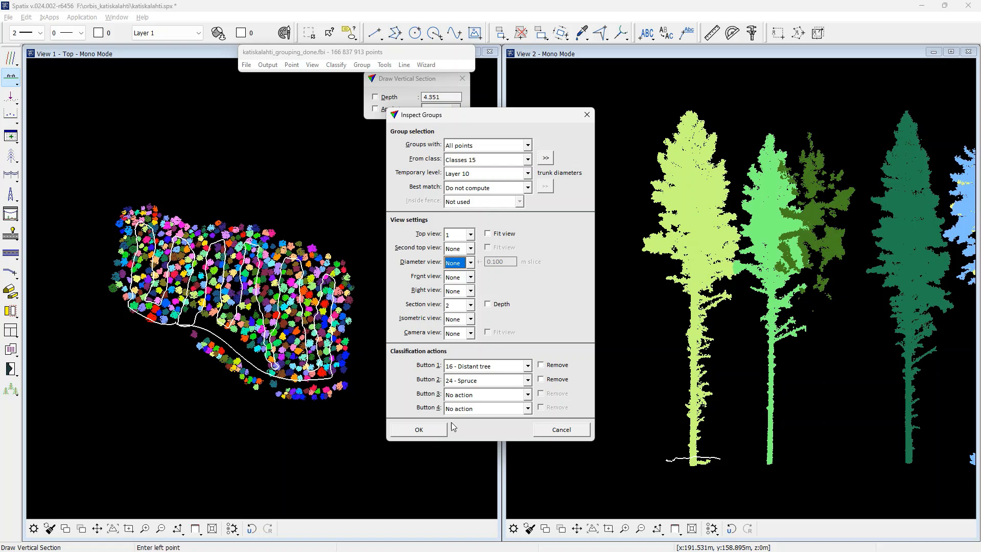
click(483, 381)
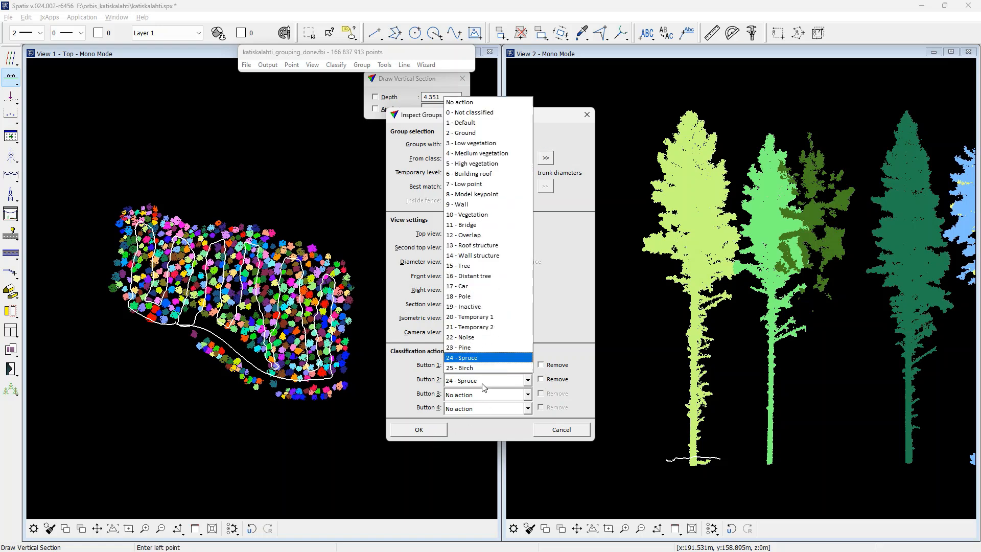
click(473, 107)
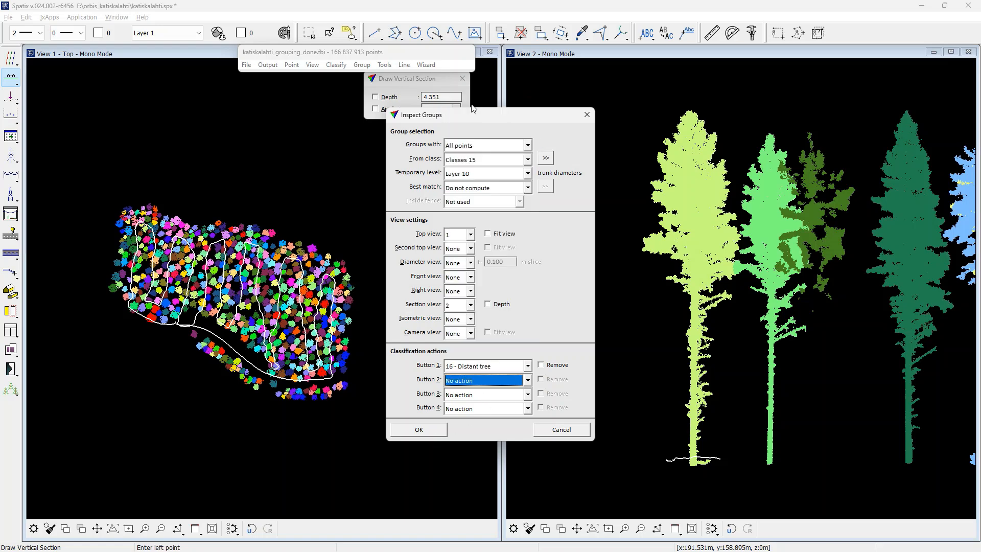
click(540, 365)
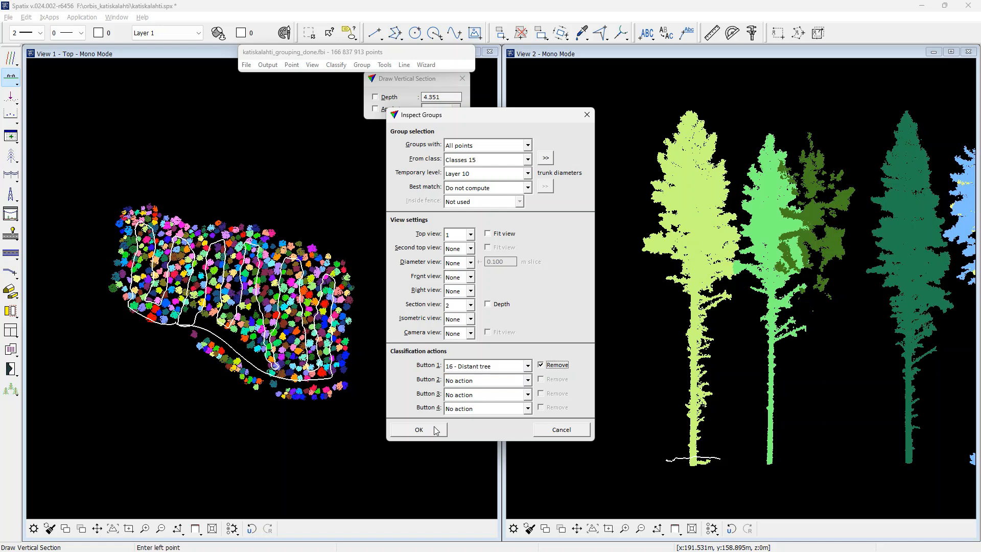
click(436, 430)
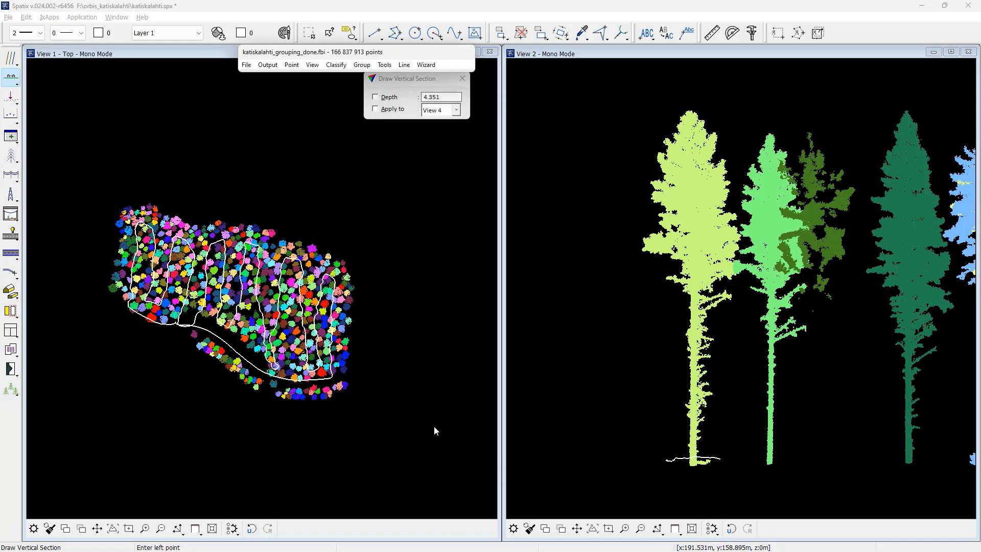
Set the point display of View 2 to Displayset only, apply it and close the display settings
click(312, 65)
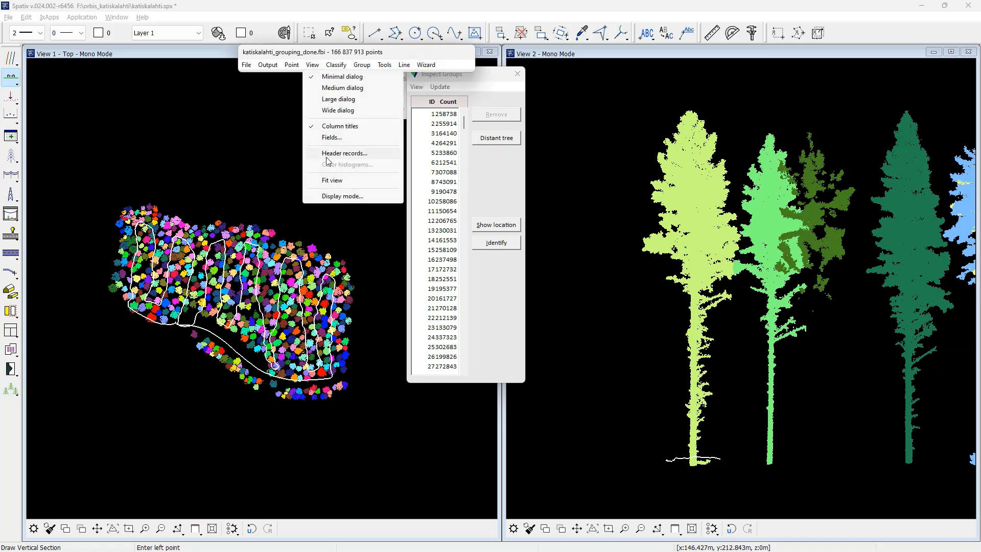
click(332, 197)
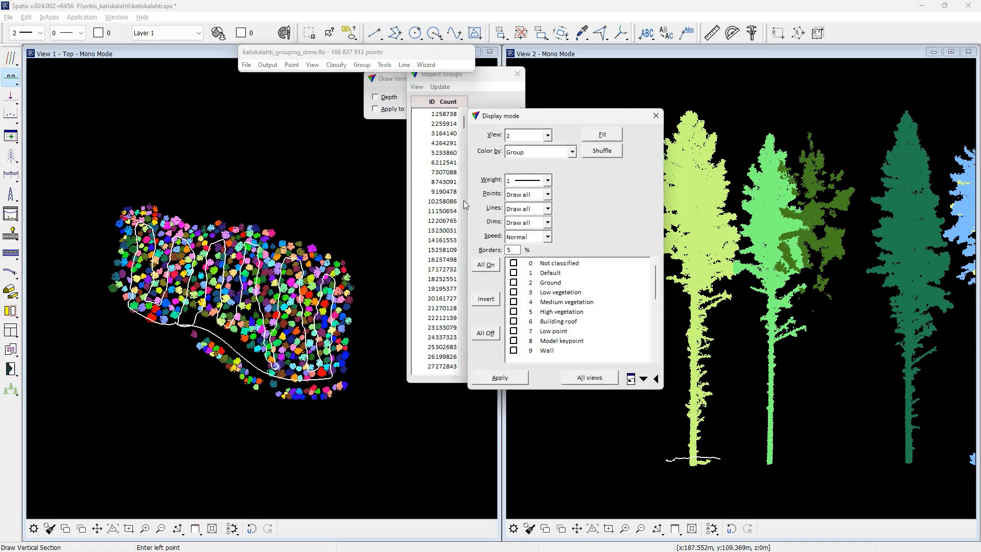
click(526, 195)
click(527, 220)
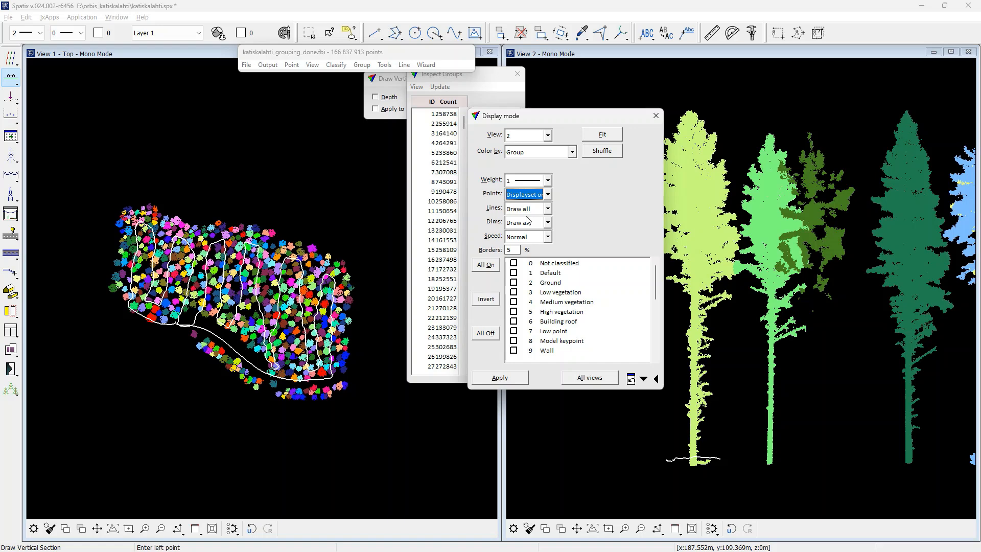
click(523, 378)
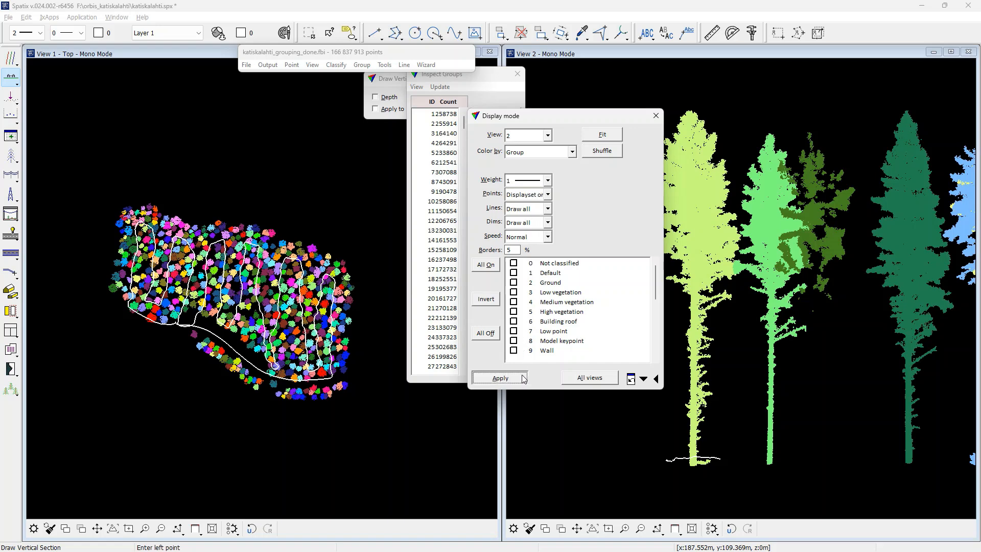
click(656, 116)
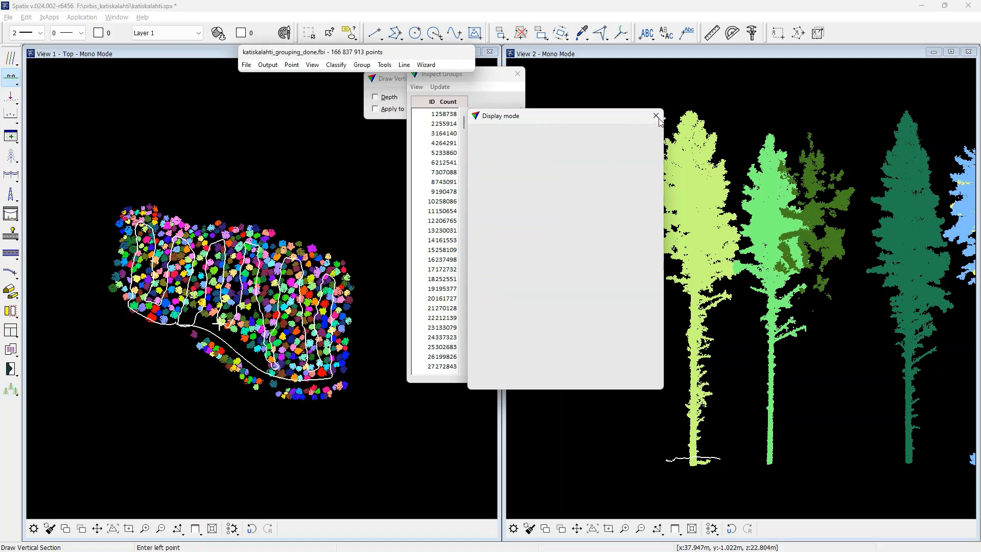
Zoom View 1 in to single-tree scale, show group 1 in the views and widen the Inspect Groups window
click(144, 528)
click(282, 290)
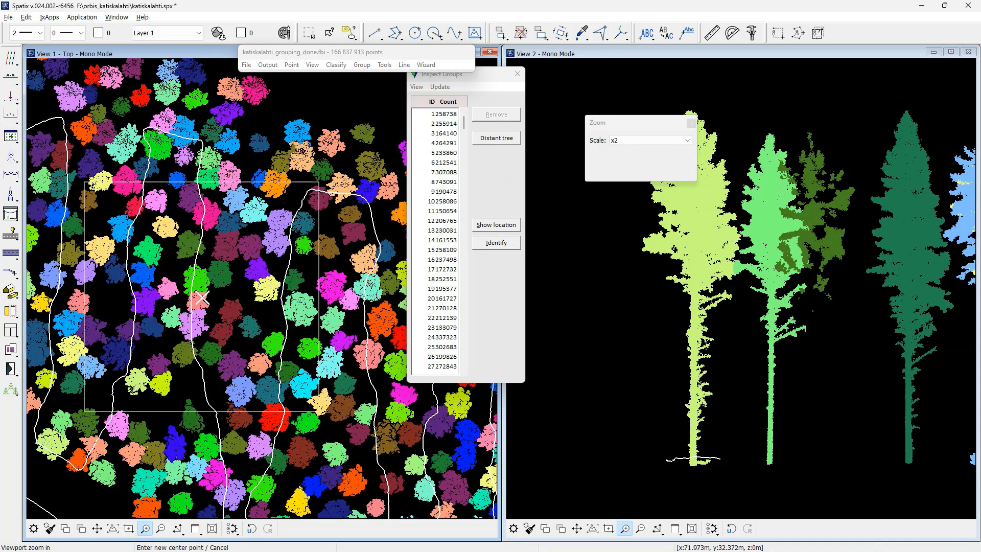
click(241, 271)
click(241, 267)
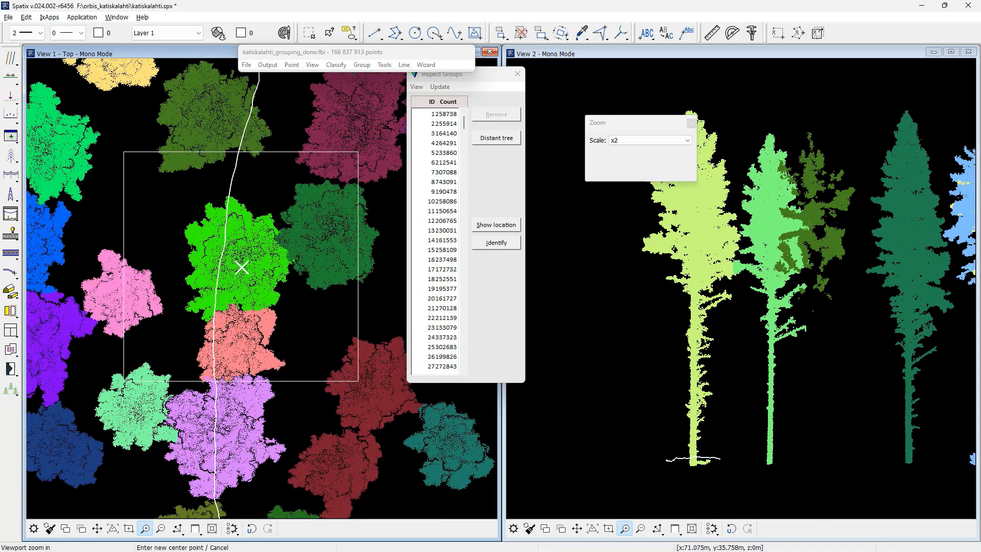
click(242, 267)
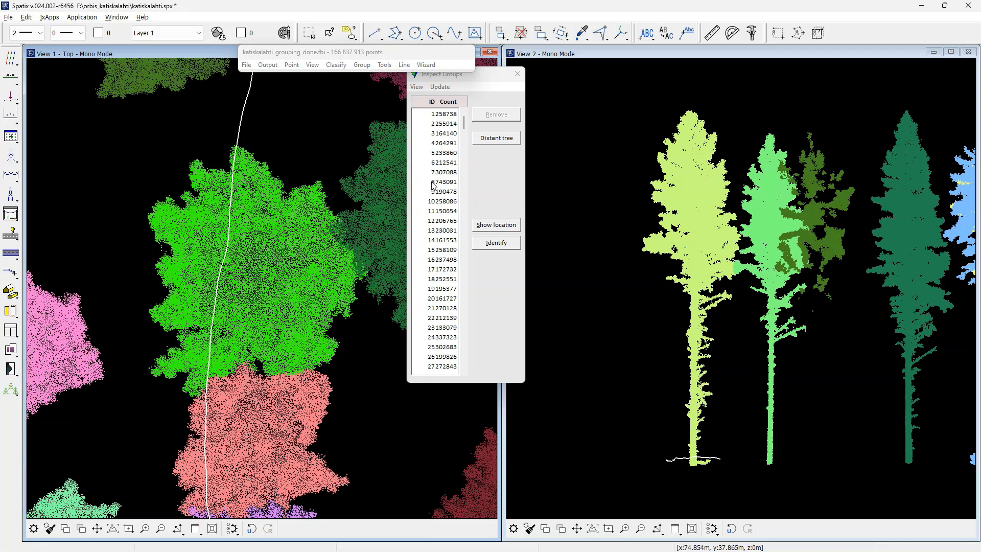
click(441, 114)
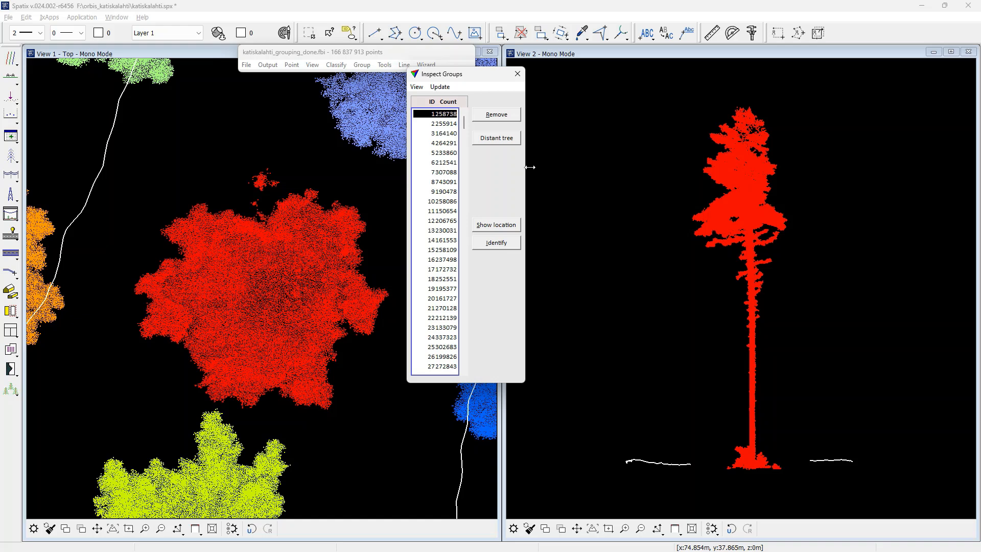
drag(530, 167, 544, 168)
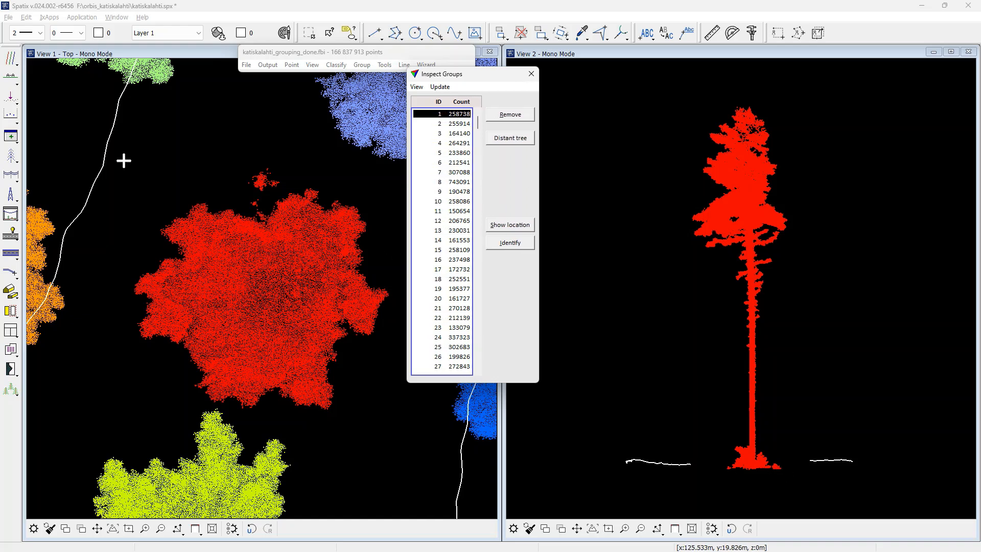
Open the point group tools as a floating toolbar and place it just below the Inspect Groups list
click(13, 159)
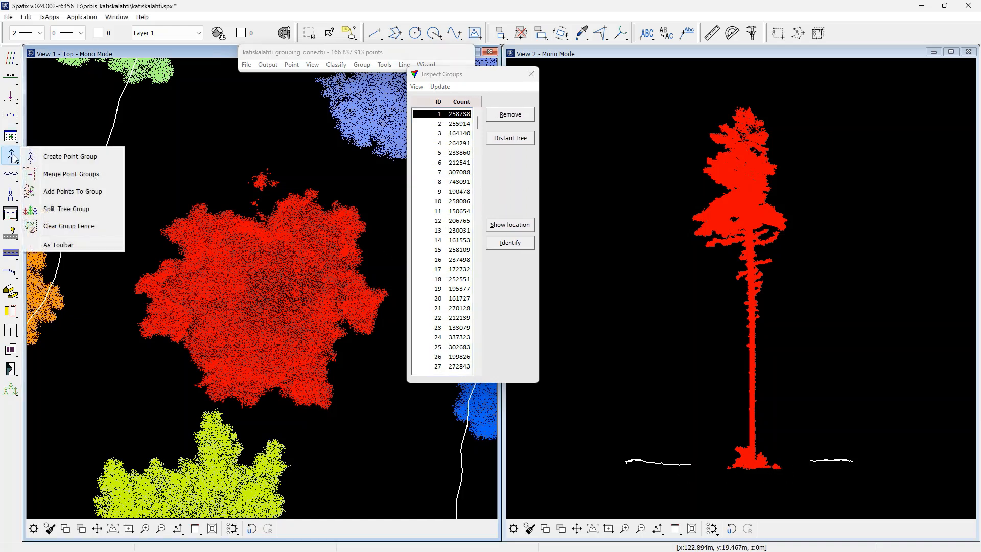
click(76, 243)
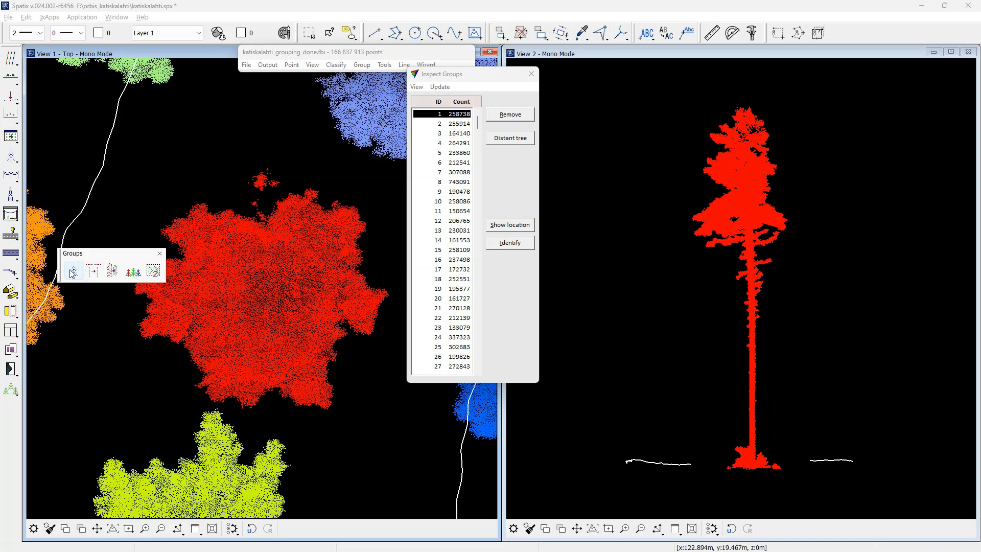
drag(60, 268, 399, 402)
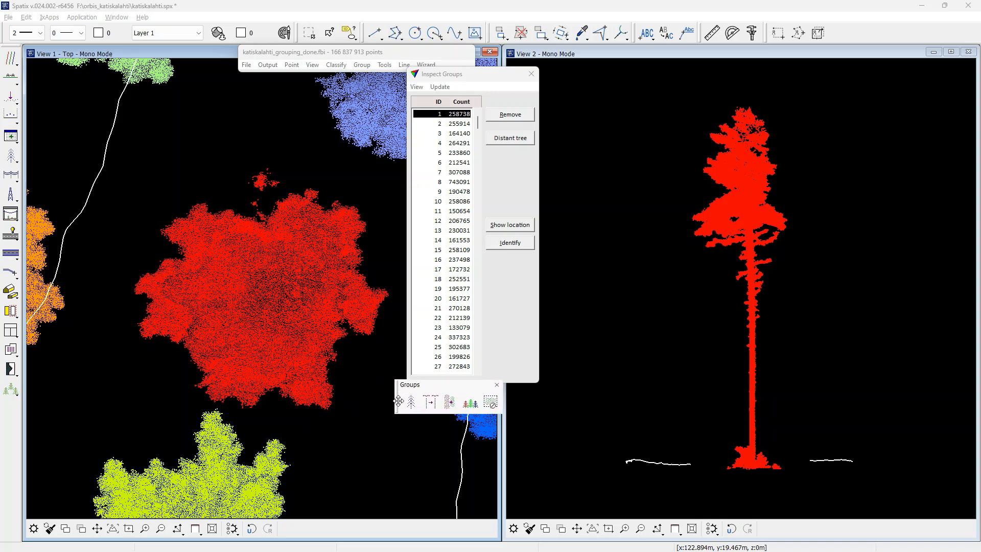
Use Clear Group Fence to ungroup the stray points just above the red tree's crown in View 1
click(492, 403)
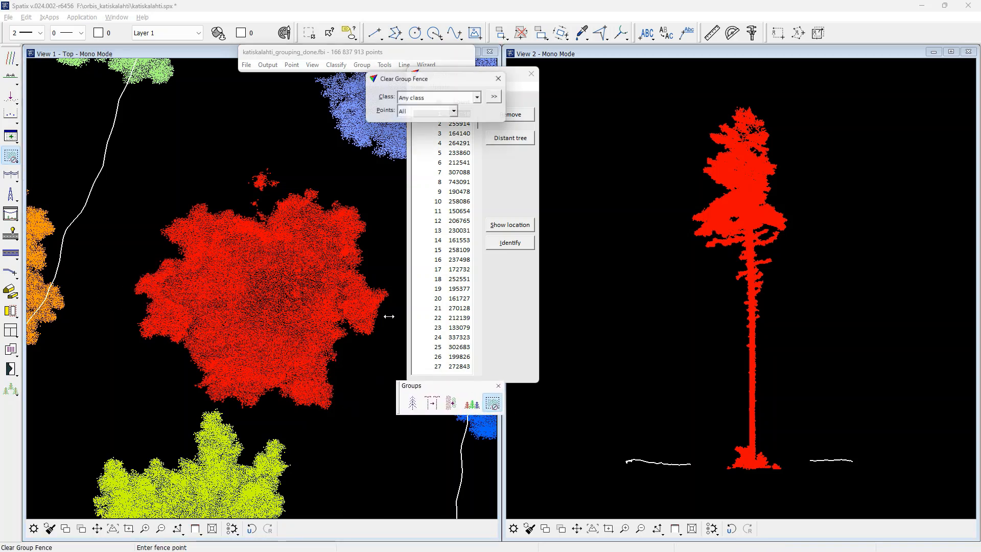
click(293, 172)
click(285, 191)
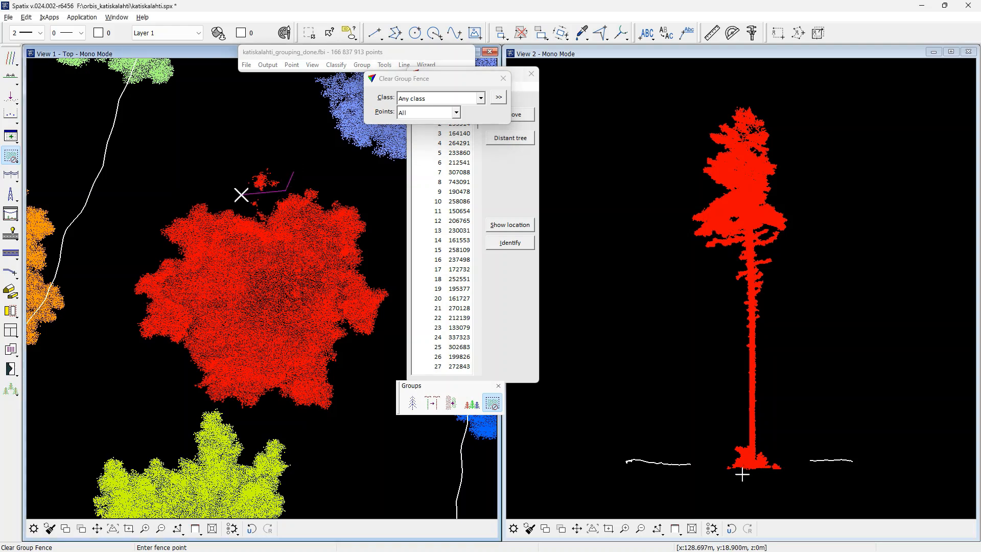
click(241, 194)
click(237, 164)
click(263, 152)
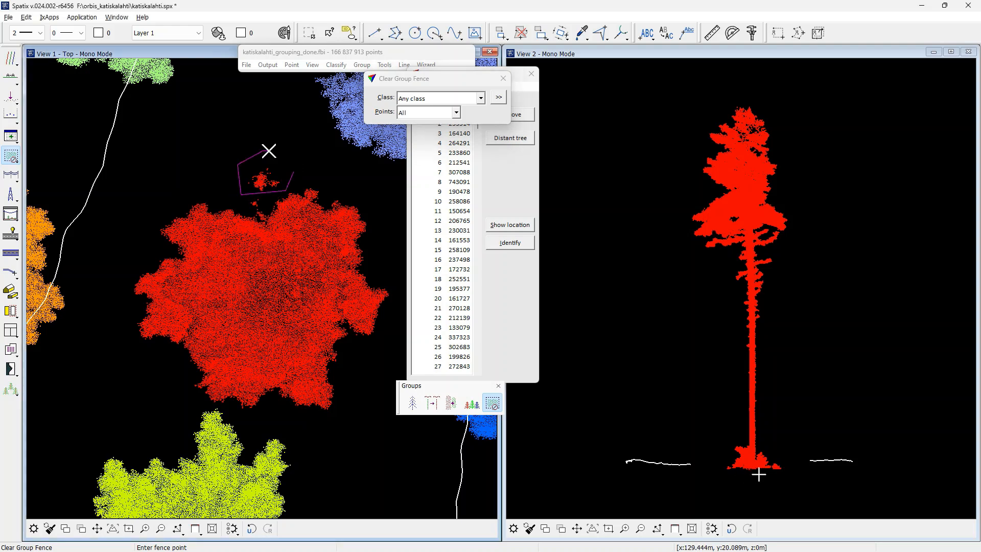
click(294, 170)
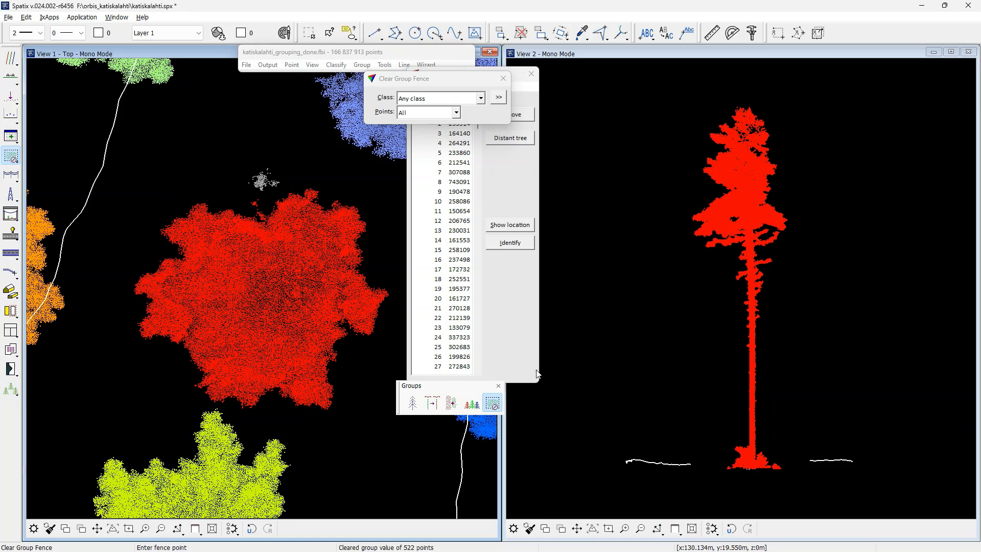
Clear the group from the low vegetation points right of the red tree's trunk base in View 2
click(756, 443)
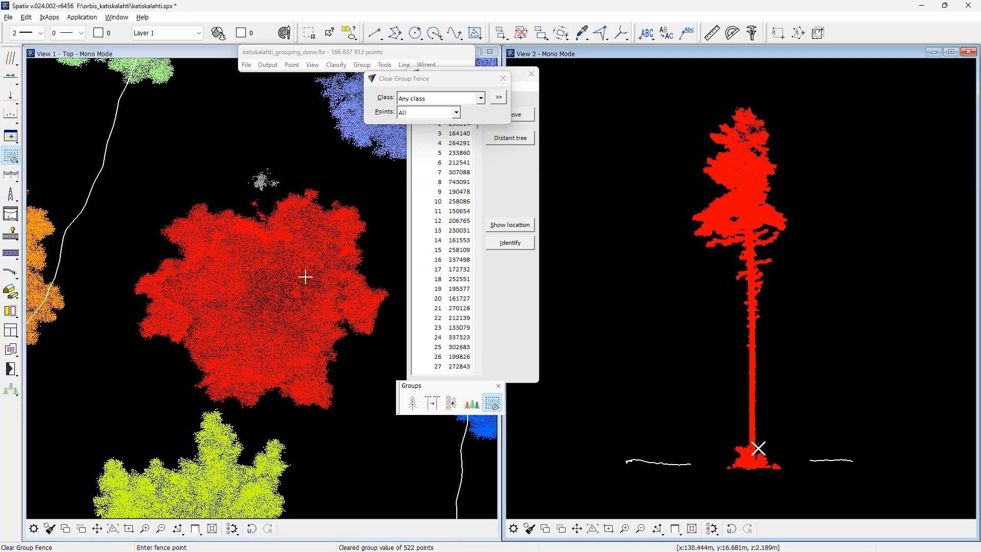
click(756, 476)
click(789, 479)
click(788, 447)
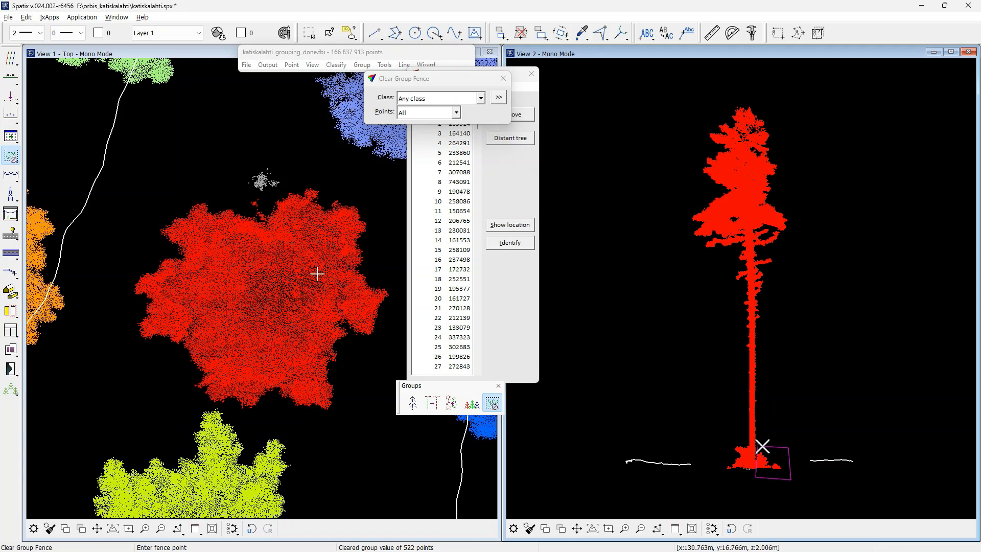
click(761, 444)
click(751, 446)
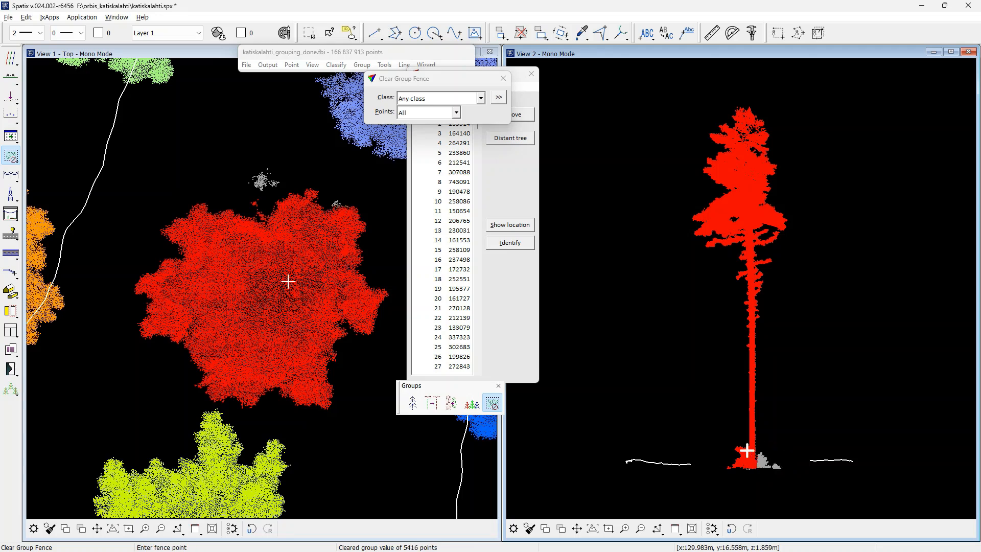
Clear the group from the low vegetation points left of the red trunk base in View 2, then return to Inspect Groups
click(744, 436)
click(749, 474)
click(720, 477)
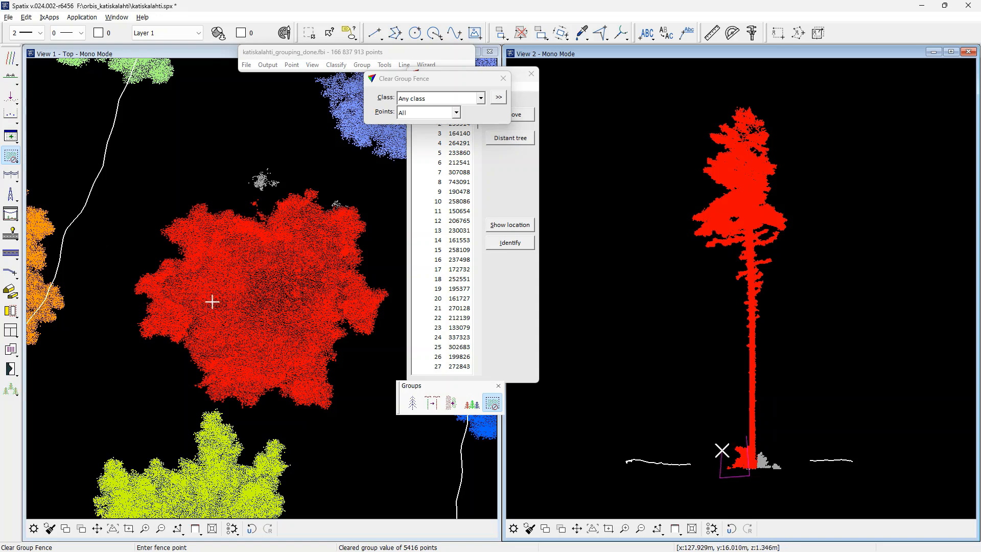
click(720, 443)
click(744, 439)
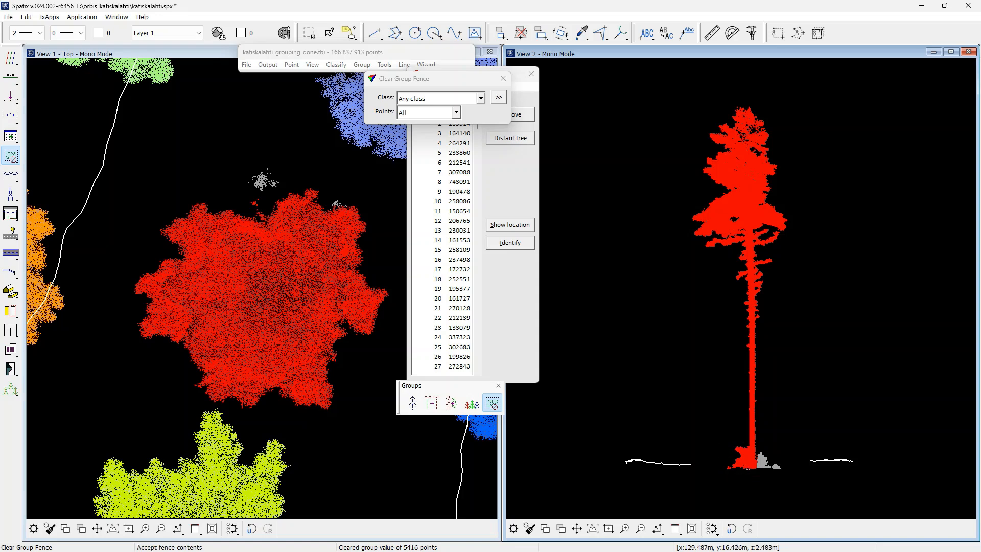
click(524, 192)
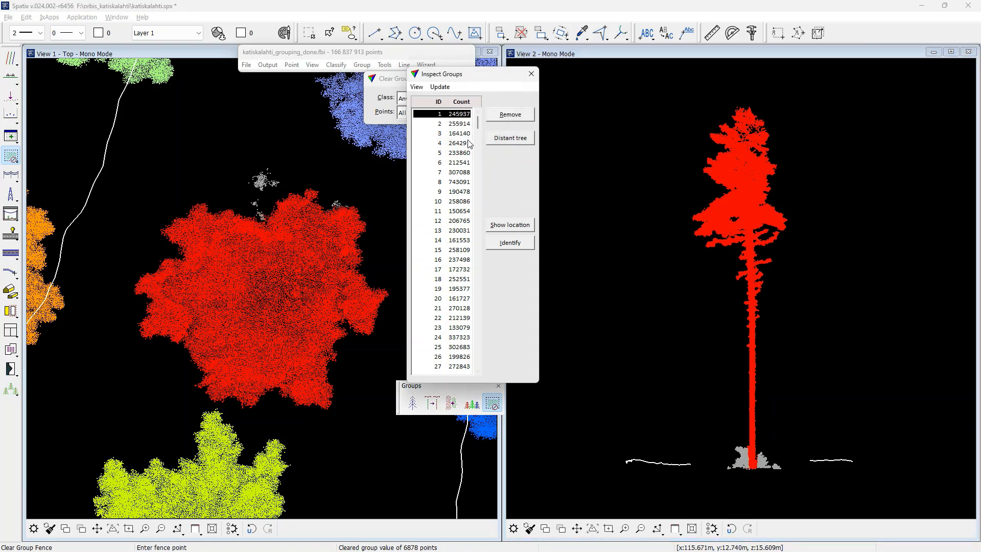
Review groups 2 to 4, then clear the group from the low points left of tree 4's trunk base in View 2
click(459, 123)
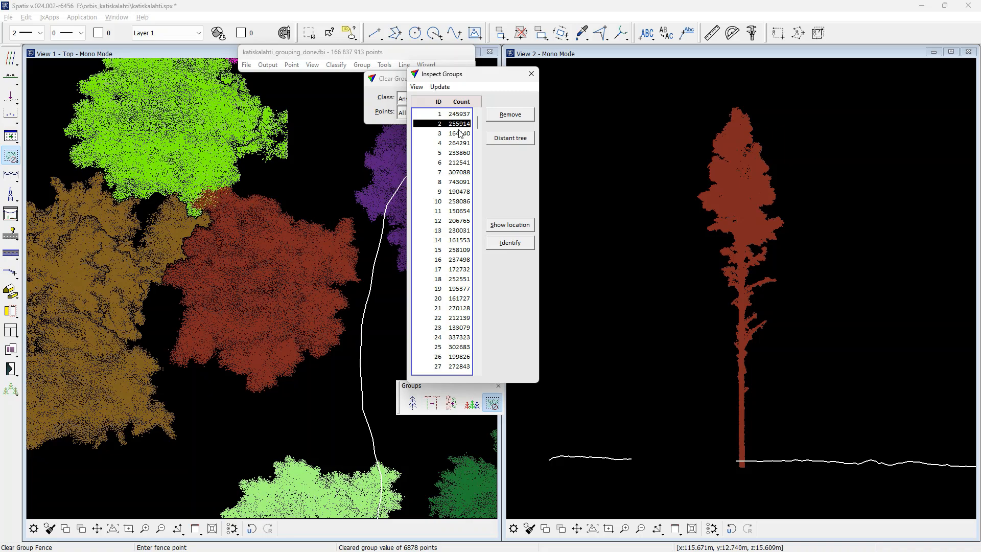
click(458, 133)
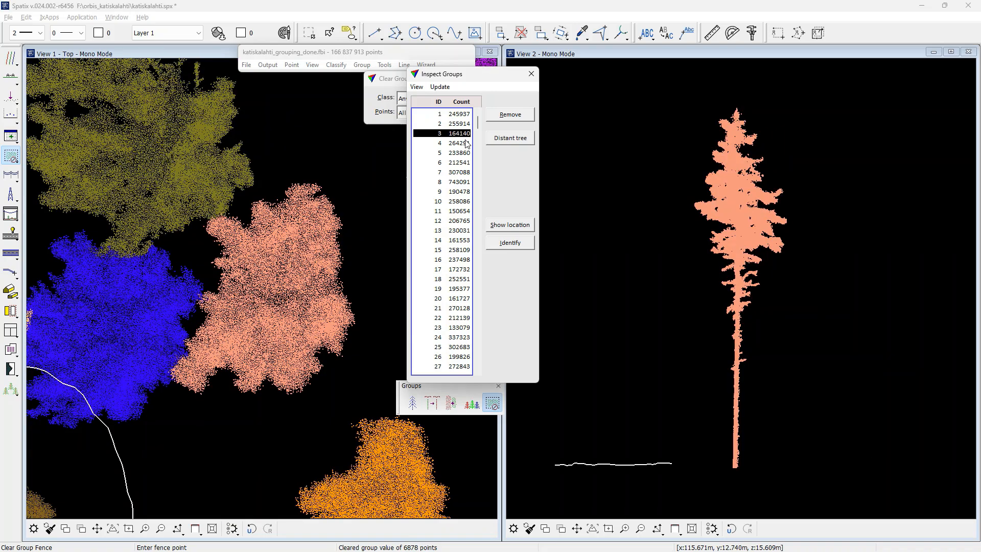
click(466, 144)
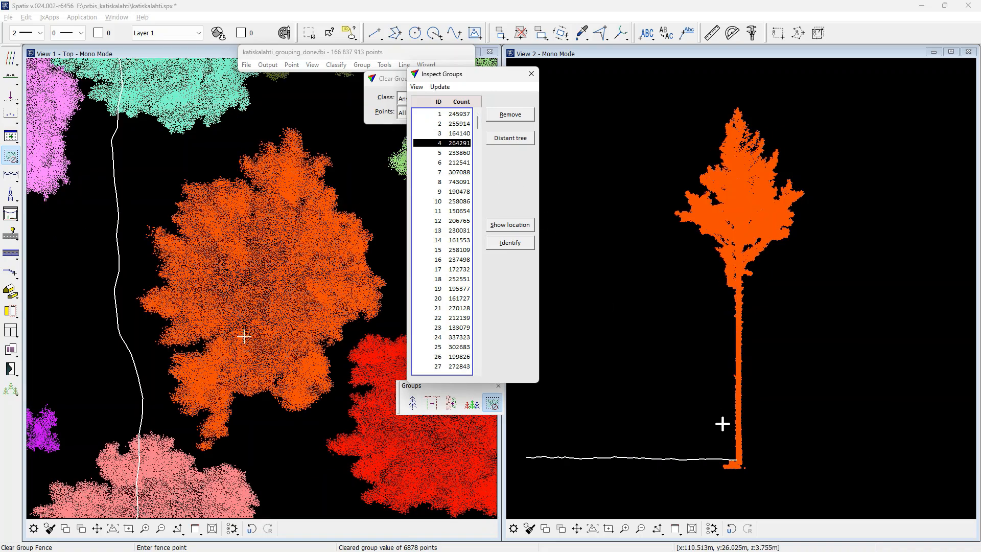
click(732, 454)
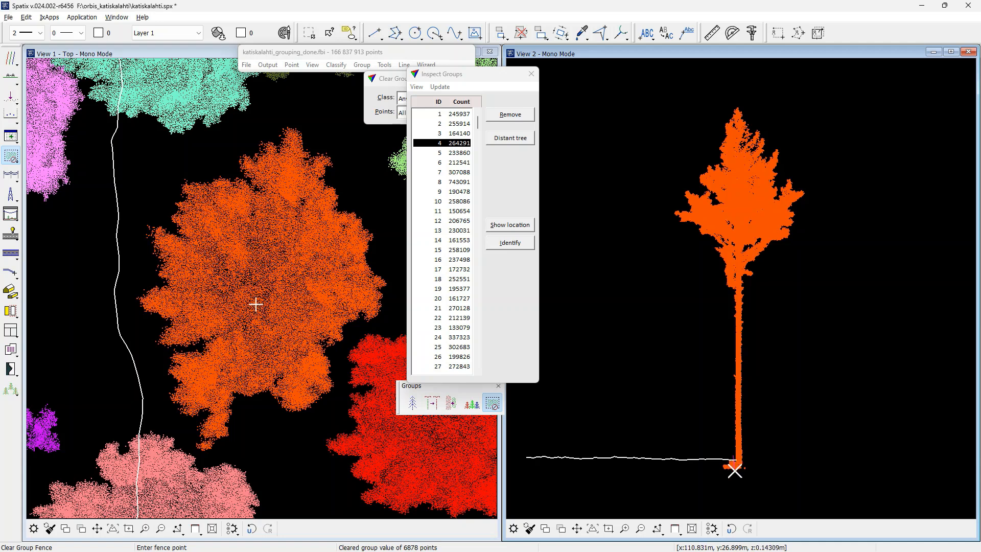
click(720, 473)
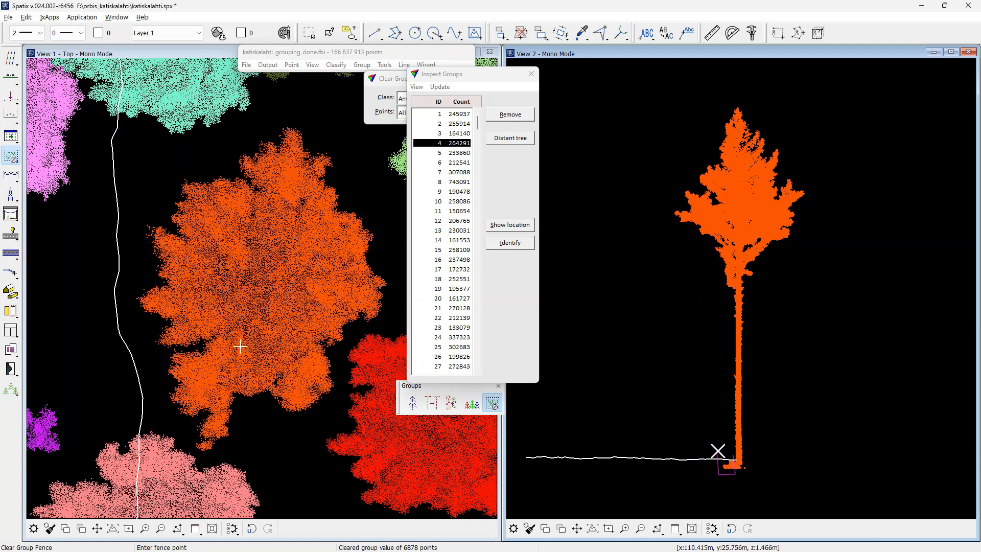
click(716, 451)
click(731, 455)
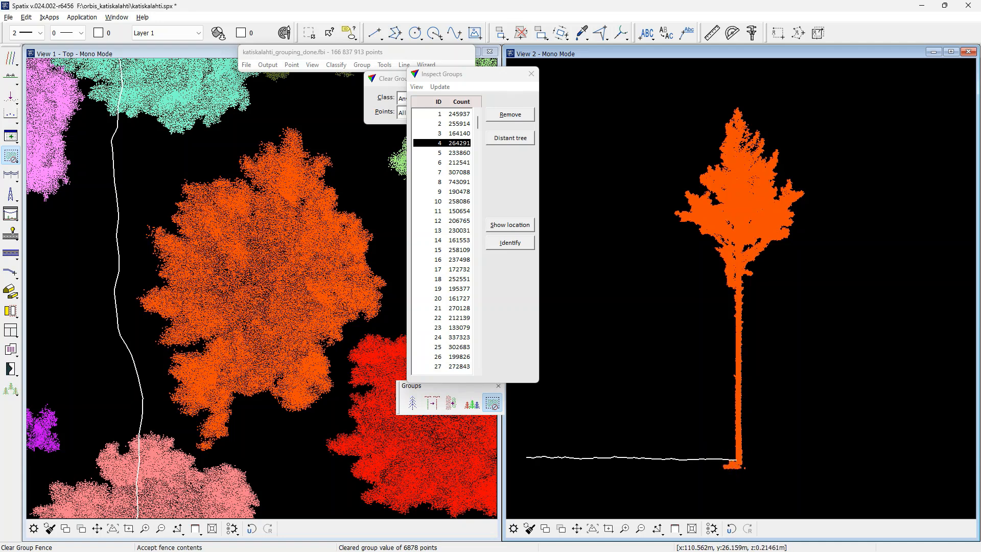
Make Layer 2 the active layer and switch off Layer 1 in the Layer Manager
click(169, 32)
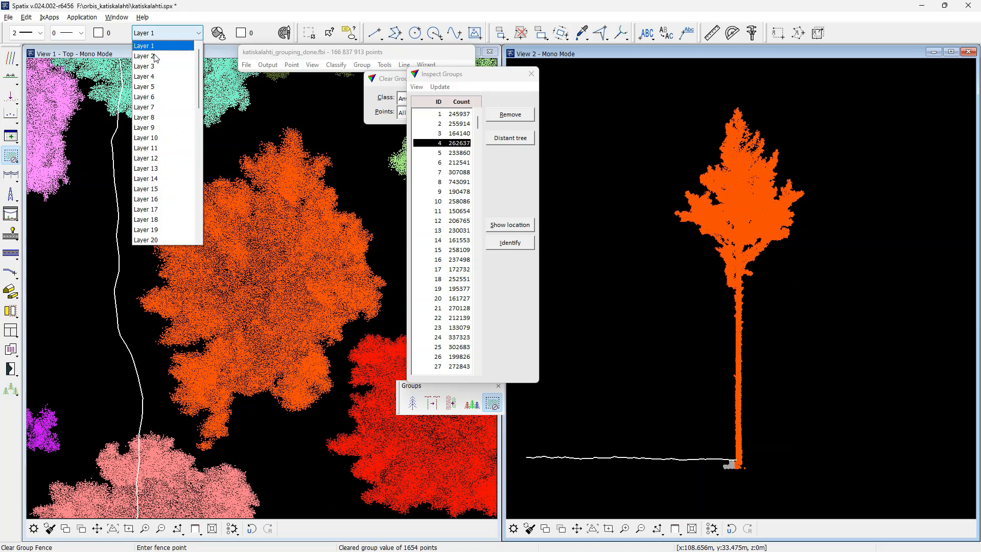
click(153, 43)
click(116, 17)
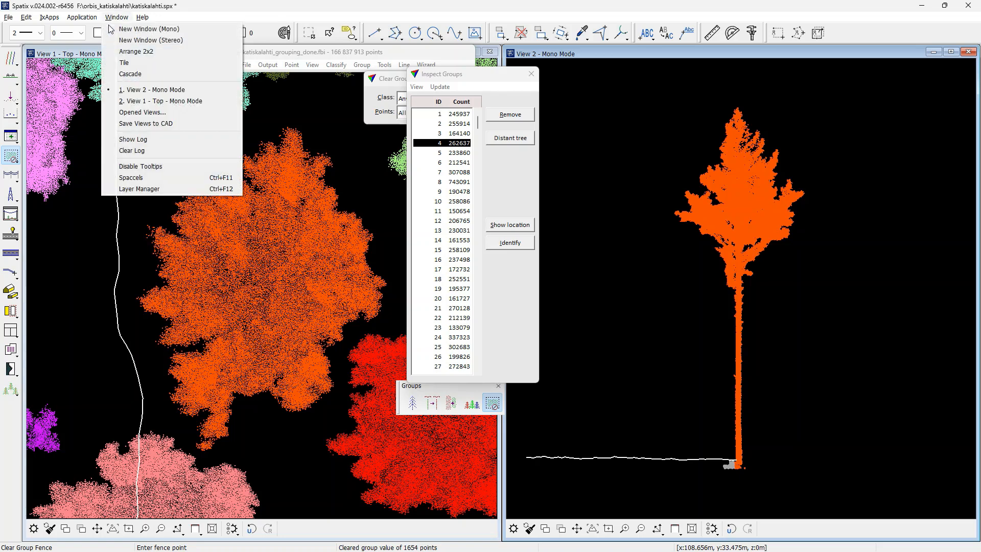
click(136, 188)
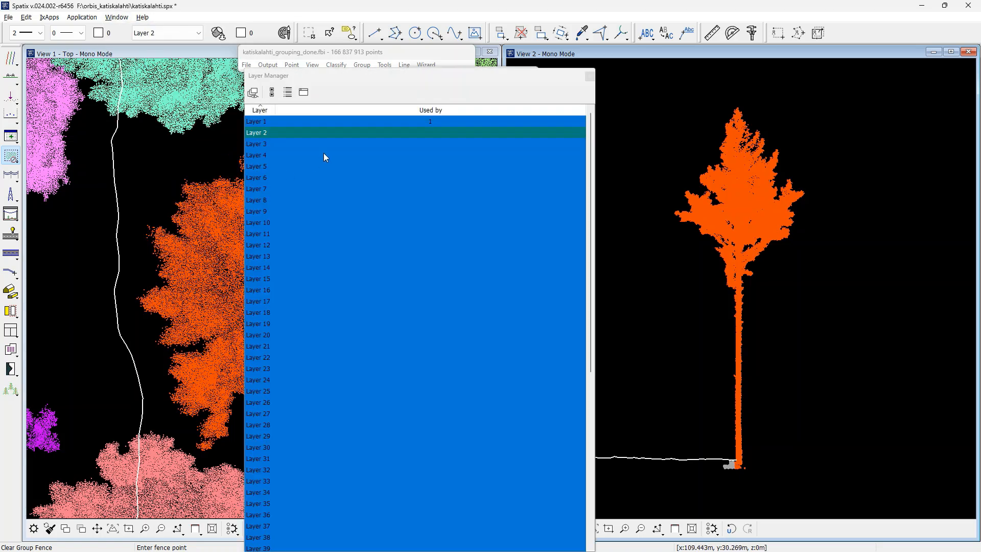
click(455, 121)
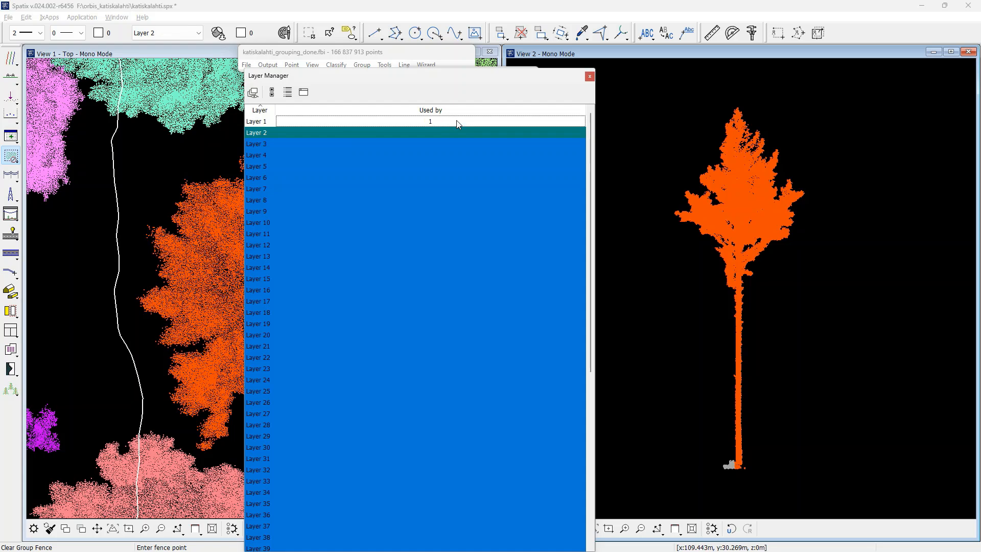
click(589, 78)
Show group 6 and clear the group from the low points left of its trunk base in View 2
click(462, 162)
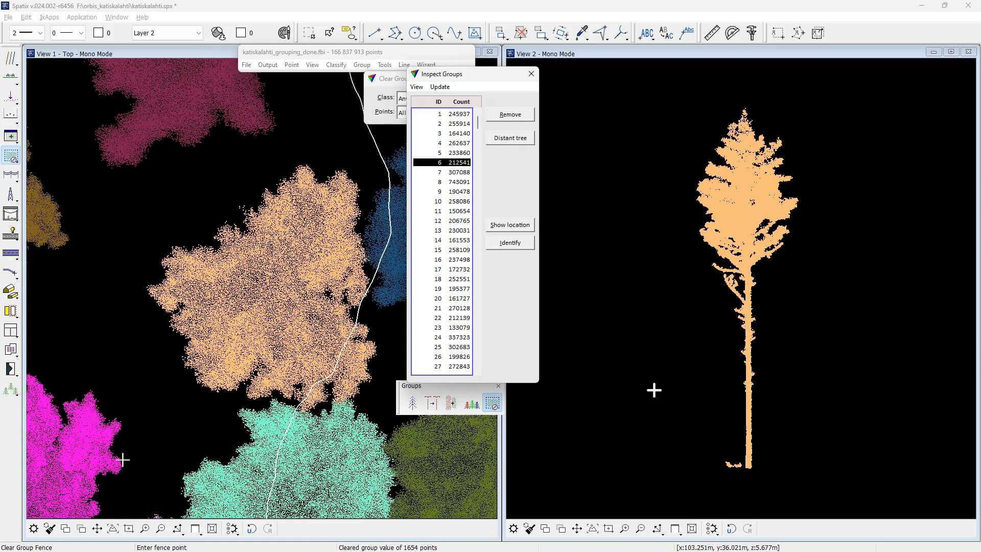
click(719, 458)
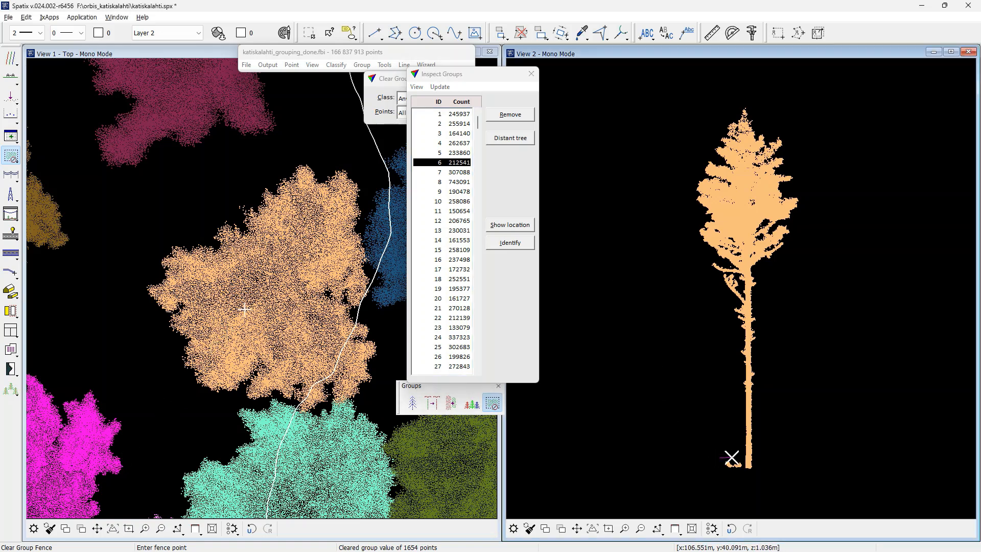
click(744, 471)
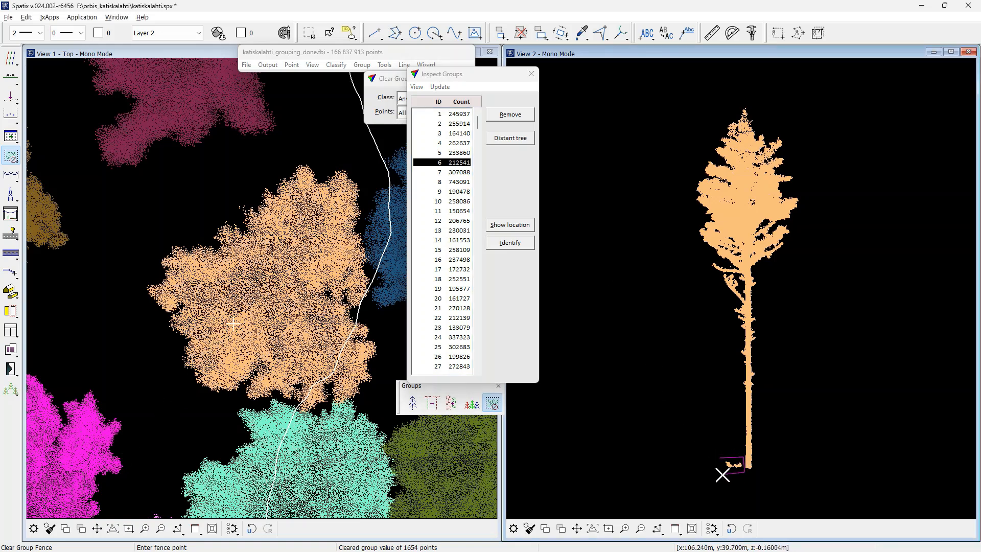
click(720, 475)
click(720, 460)
click(719, 460)
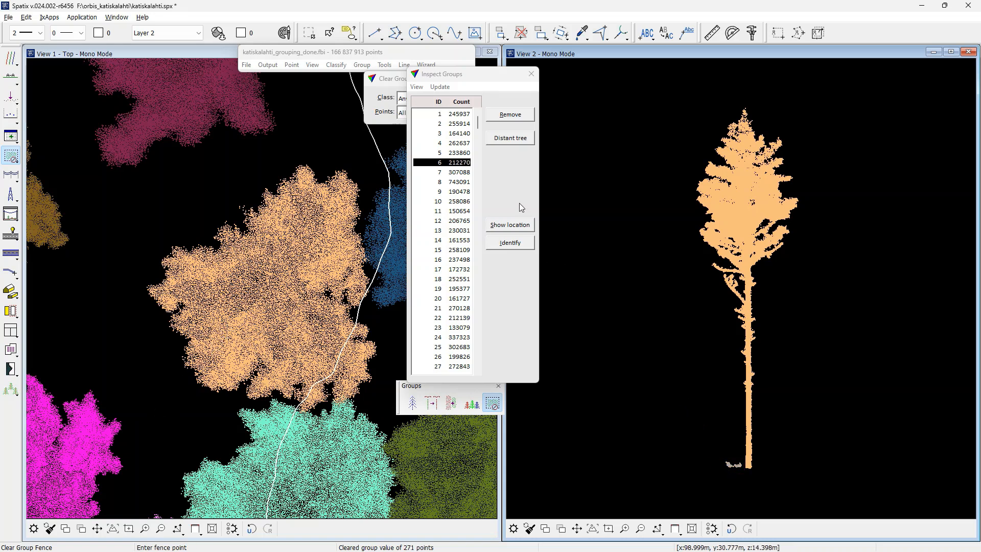
Review groups 7 and 8, then set Create Point Group to create using Inside fence for group 8
click(466, 173)
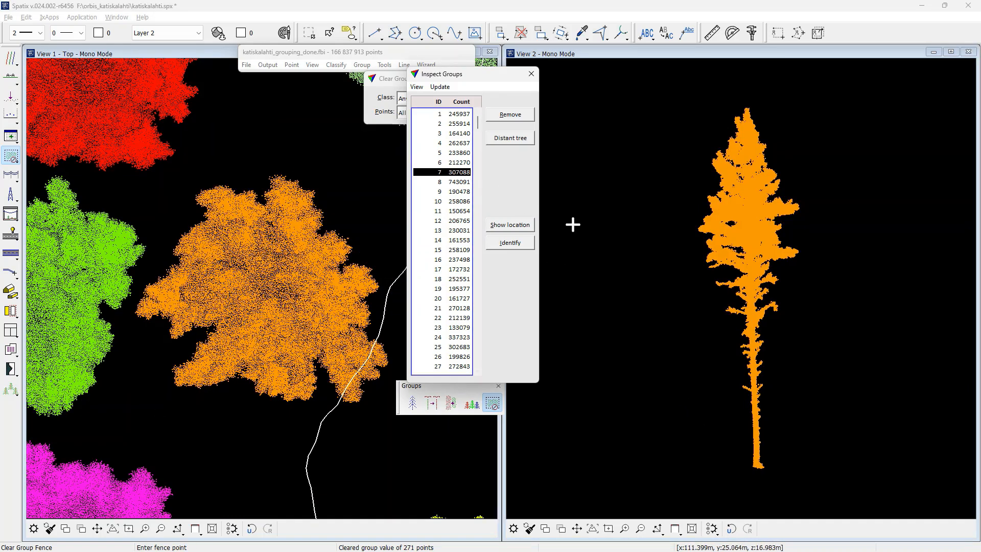
key(Down)
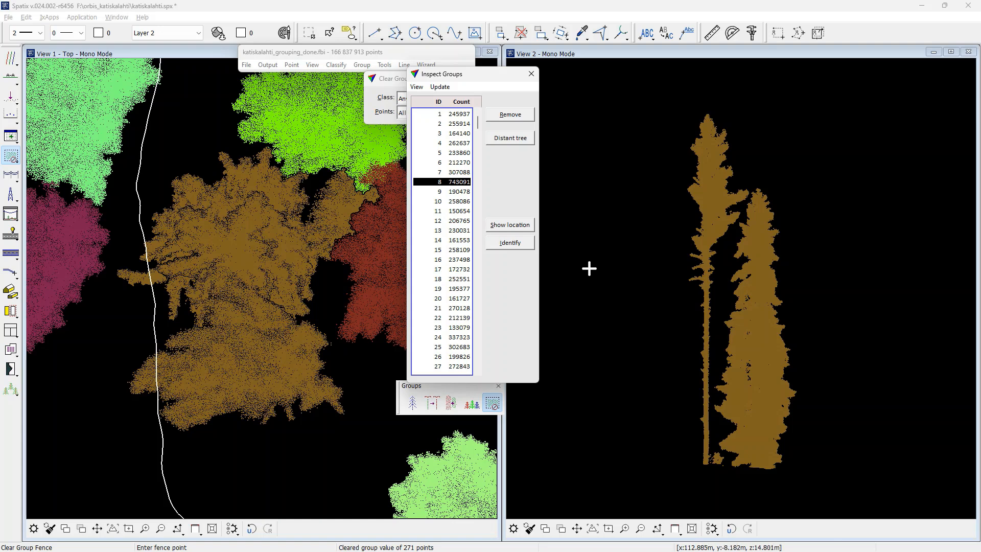
click(417, 406)
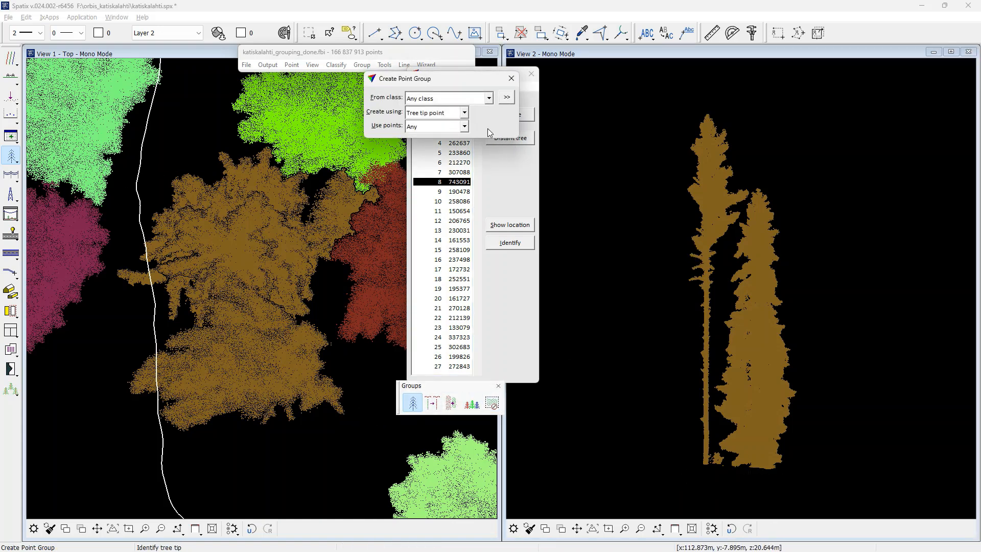
click(462, 113)
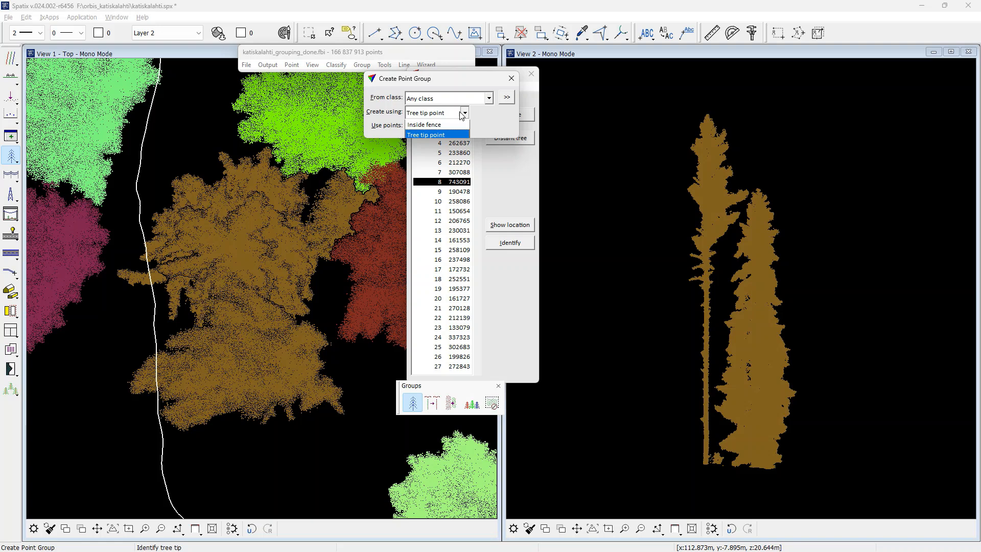
click(427, 128)
Fence the shorter right-hand tree of group 8 in View 2 to create a separate group, then show group 8 again
click(758, 169)
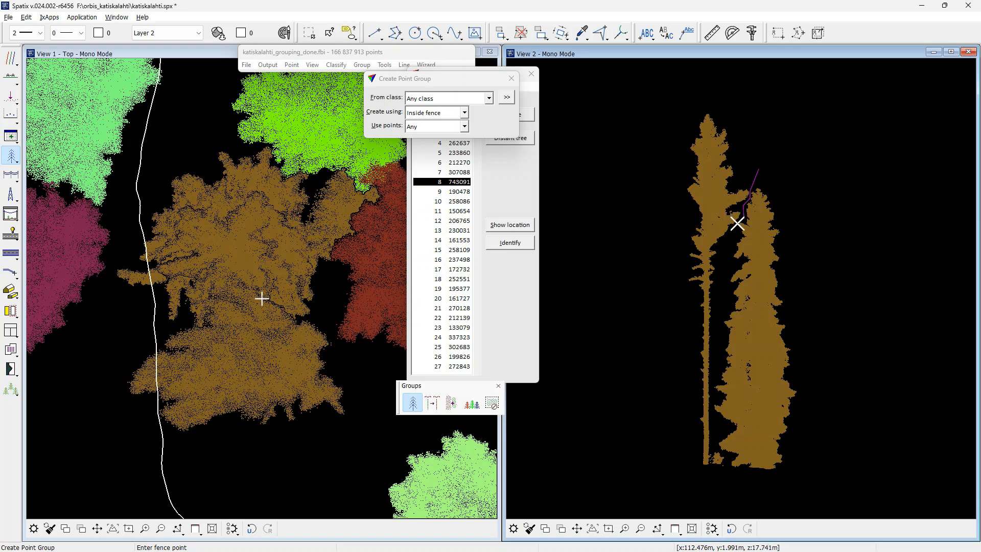
click(728, 250)
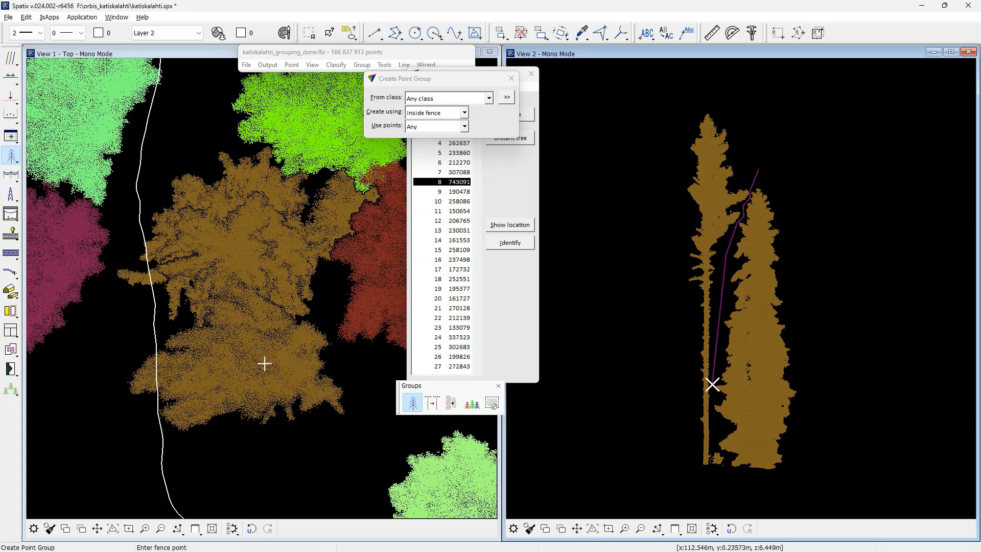
click(711, 416)
click(713, 444)
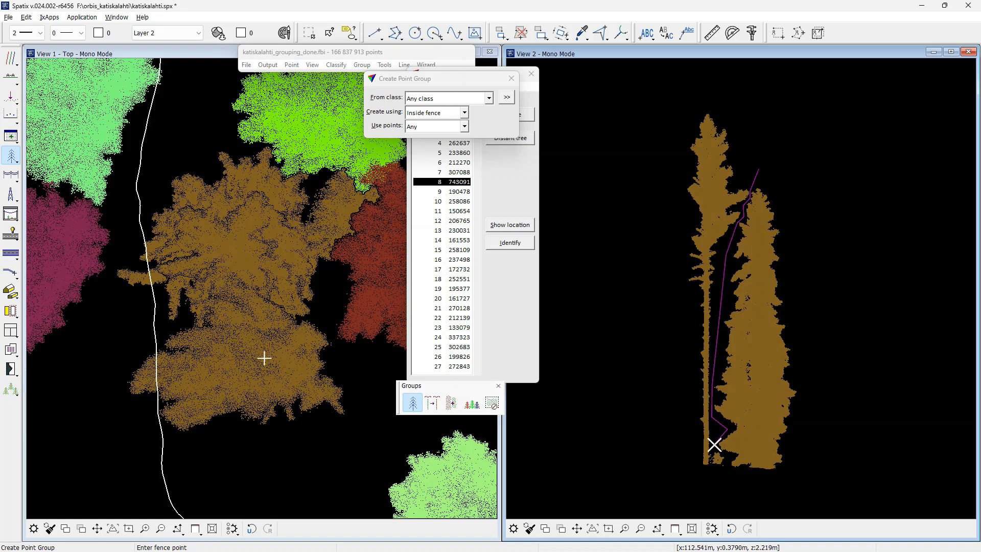
click(728, 454)
click(729, 474)
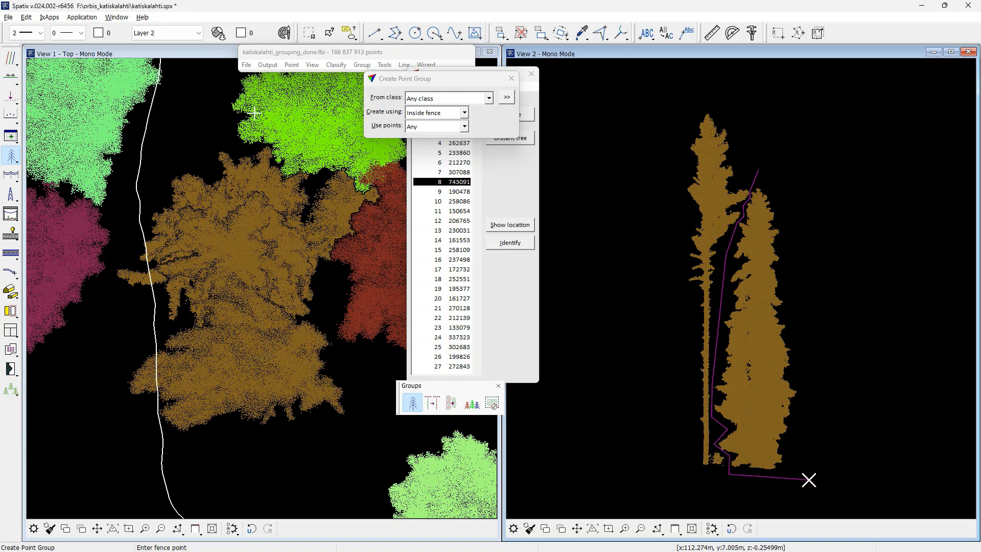
click(808, 479)
click(823, 200)
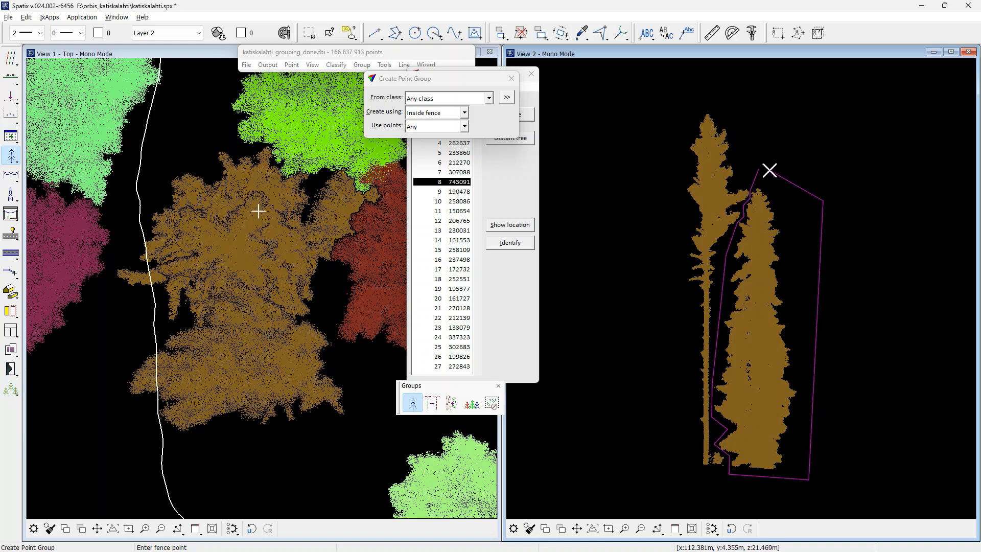
click(759, 169)
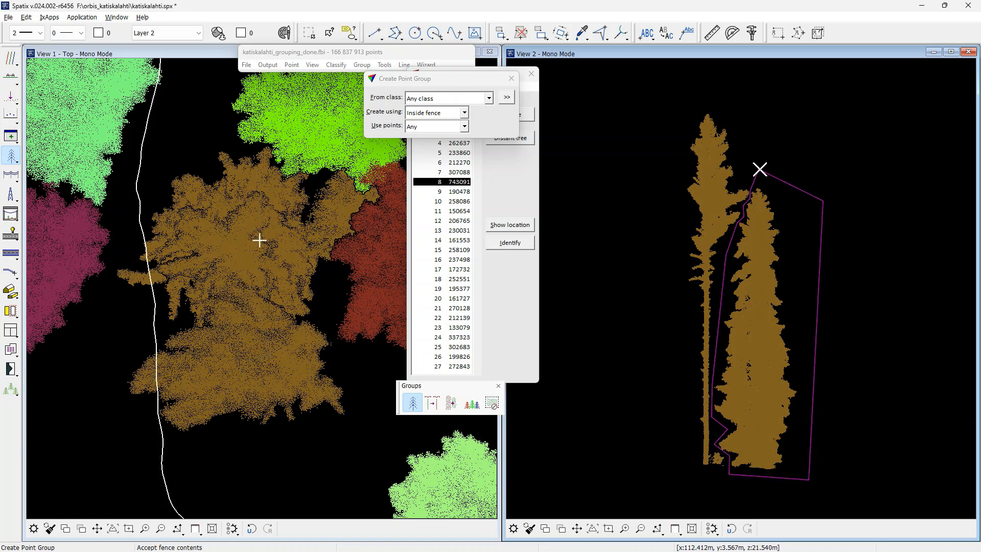
click(759, 210)
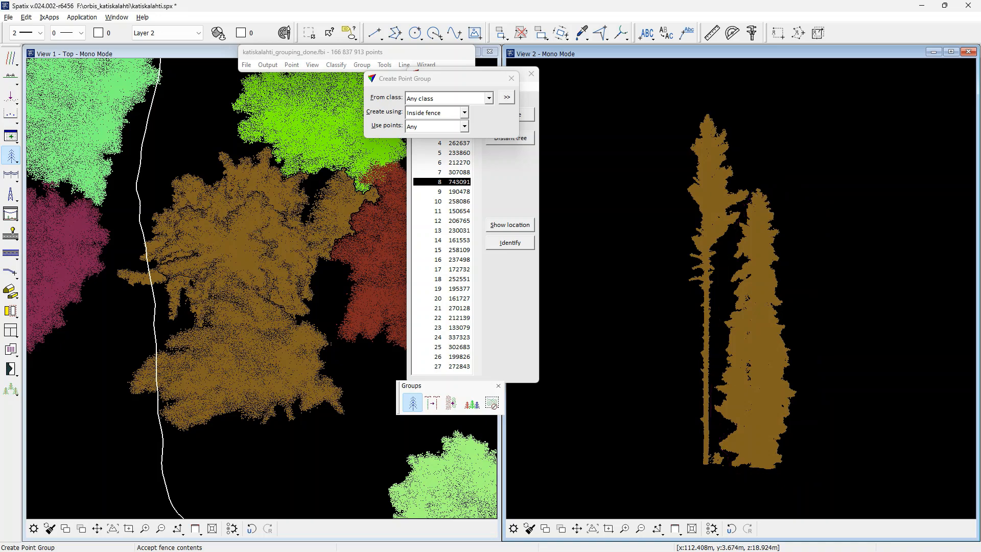
click(466, 172)
click(466, 182)
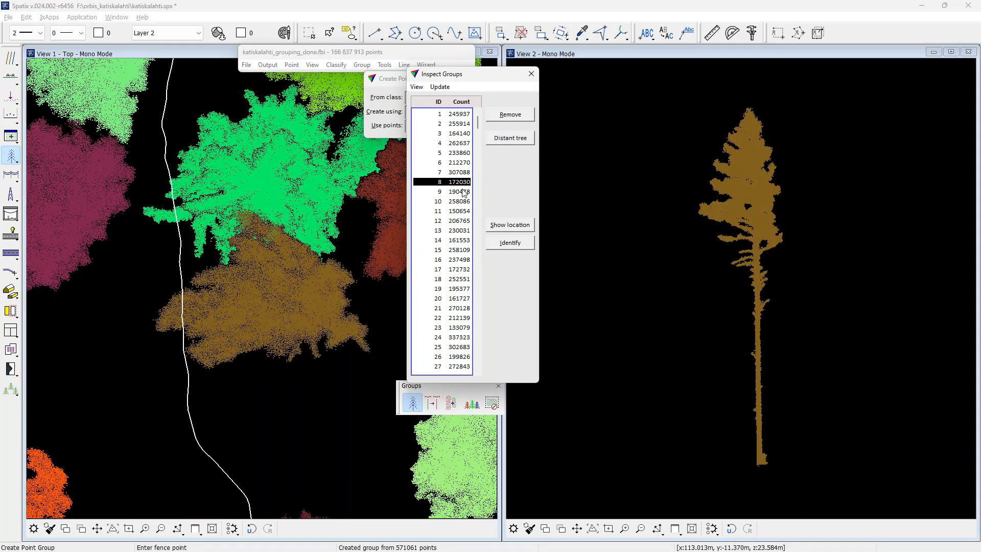
Review groups 9 and 10, then use Clear Group Fence on the low points right of tree 10's trunk base in View 2
click(463, 192)
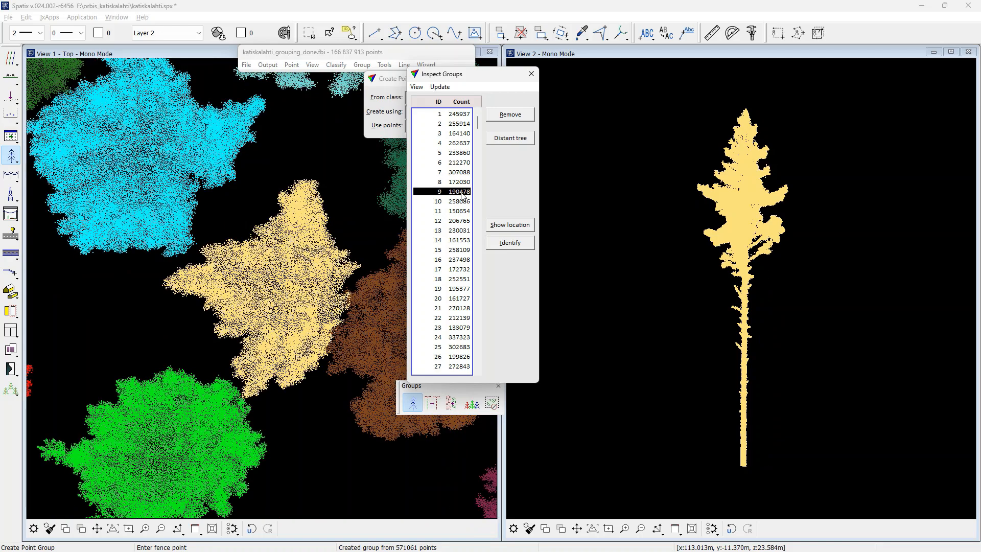
click(461, 202)
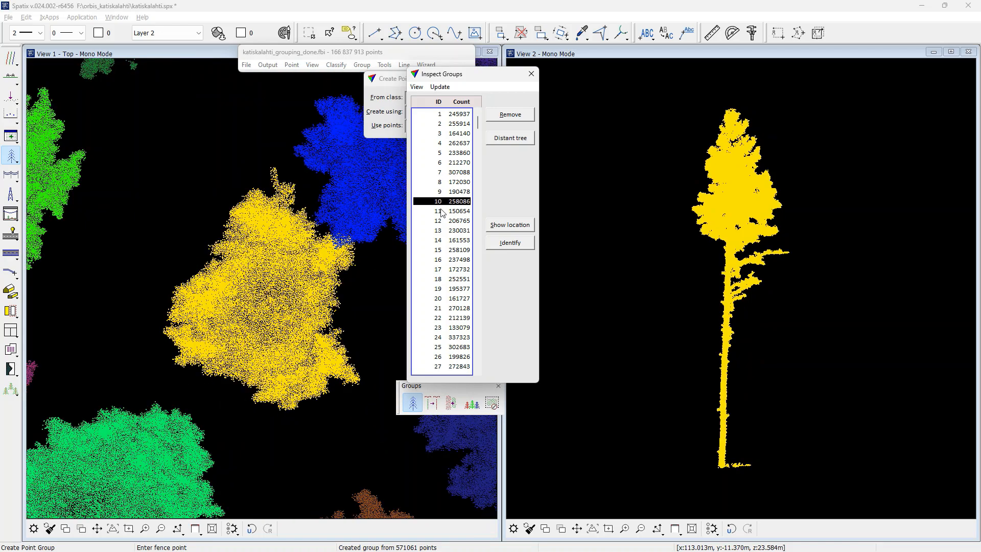
click(494, 404)
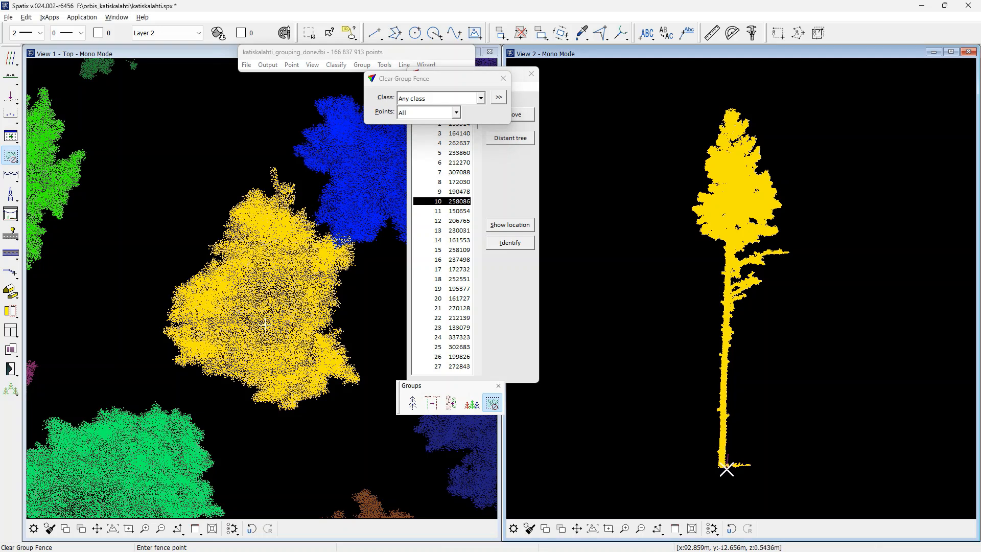
click(724, 470)
click(766, 469)
click(758, 456)
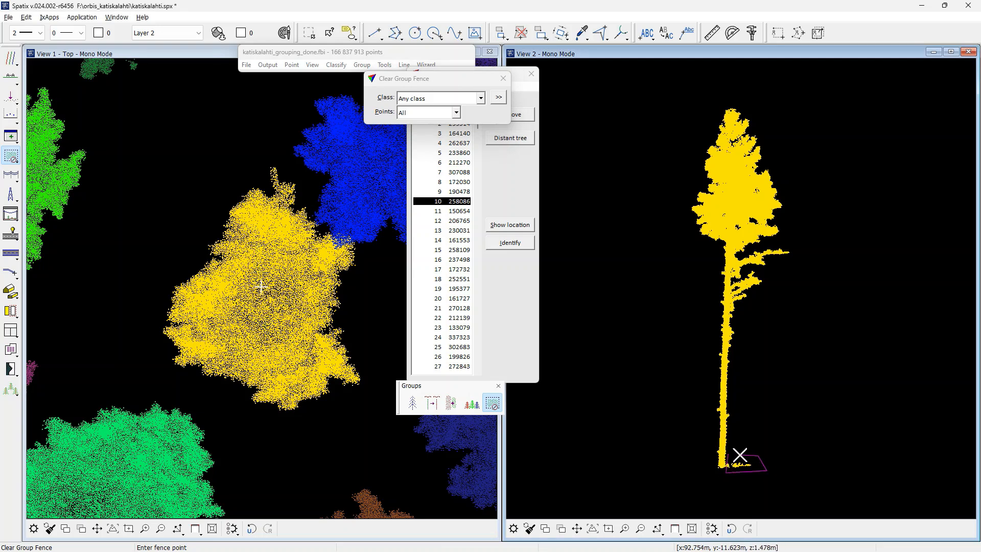
click(729, 455)
click(729, 455)
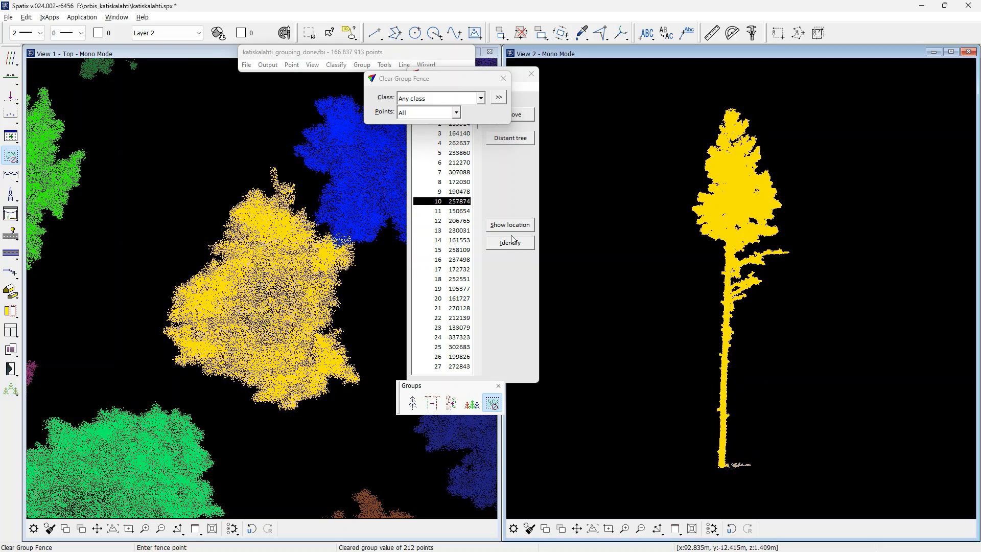
Inspect the tree groups one by one from group 11 onward up to group 19
click(465, 212)
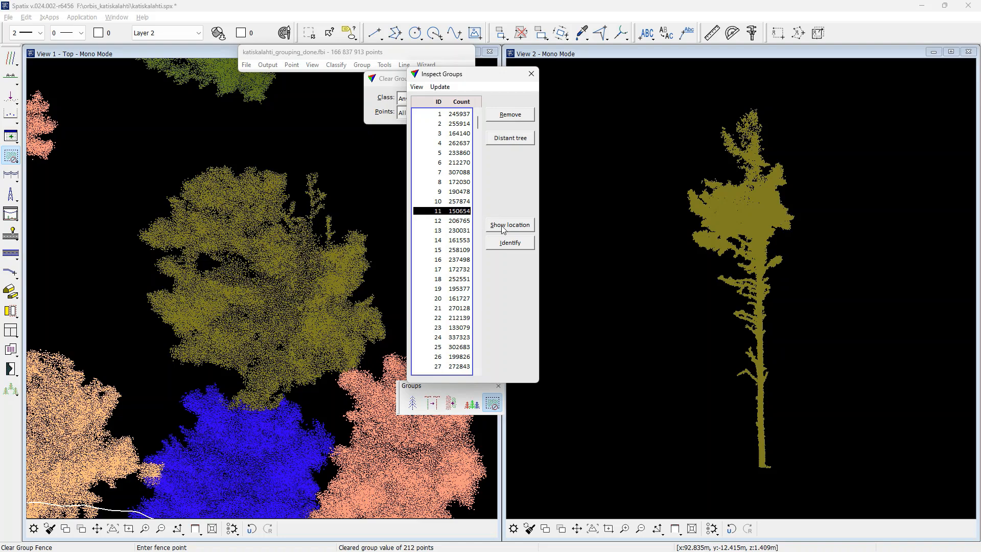
key(Down)
key(Down)
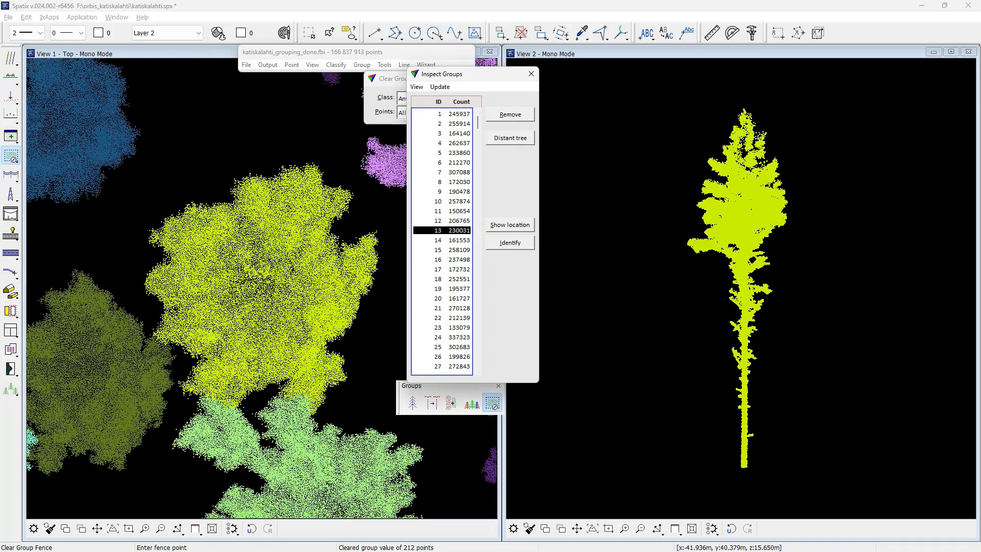
key(Down)
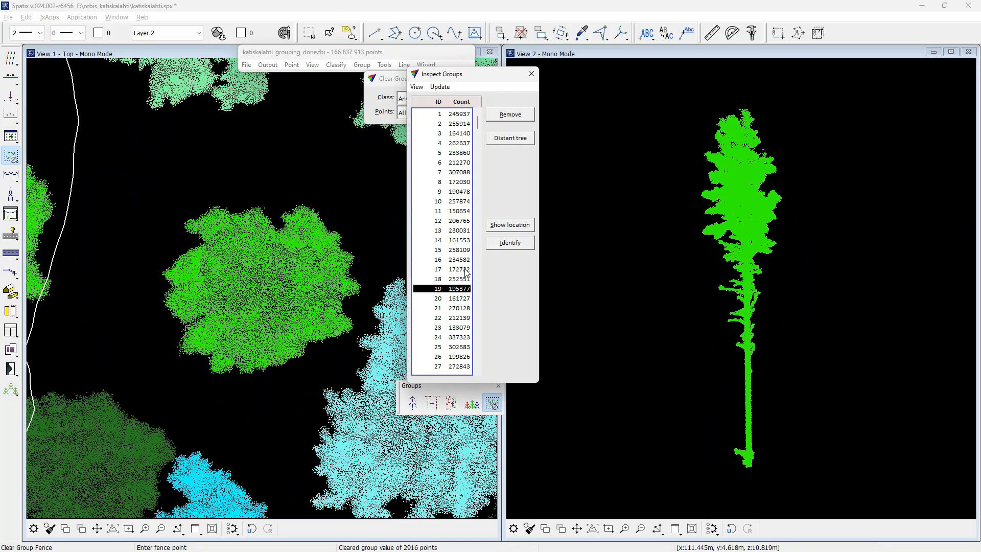
Use Cut Section in View 2 at tree 19's trunk to show a perpendicular section with a depth of about 3.59 m
click(9, 82)
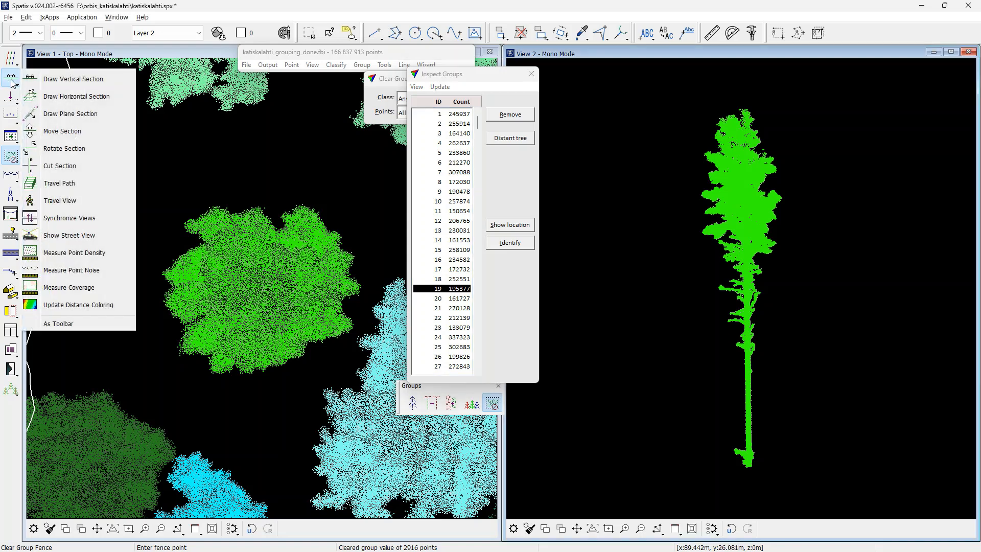
click(56, 164)
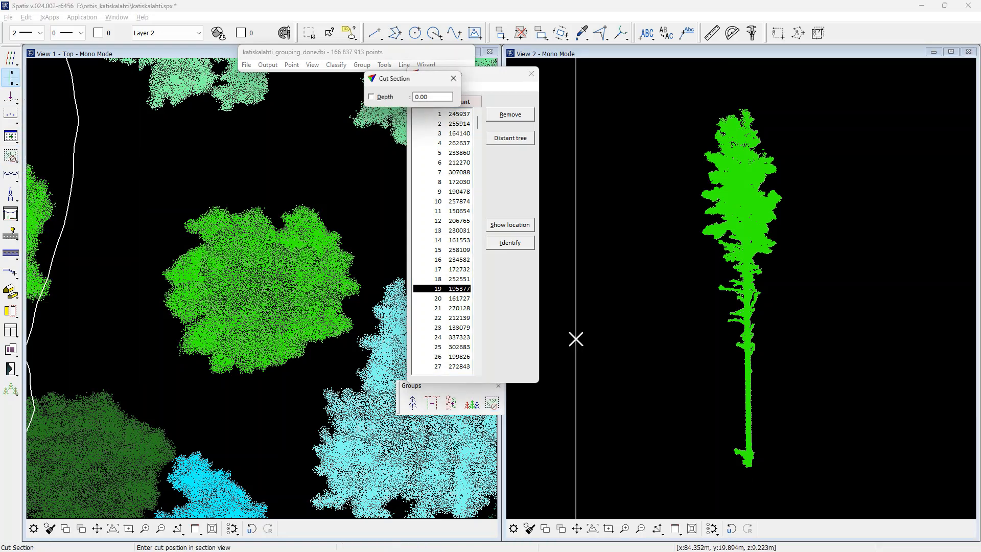
click(749, 351)
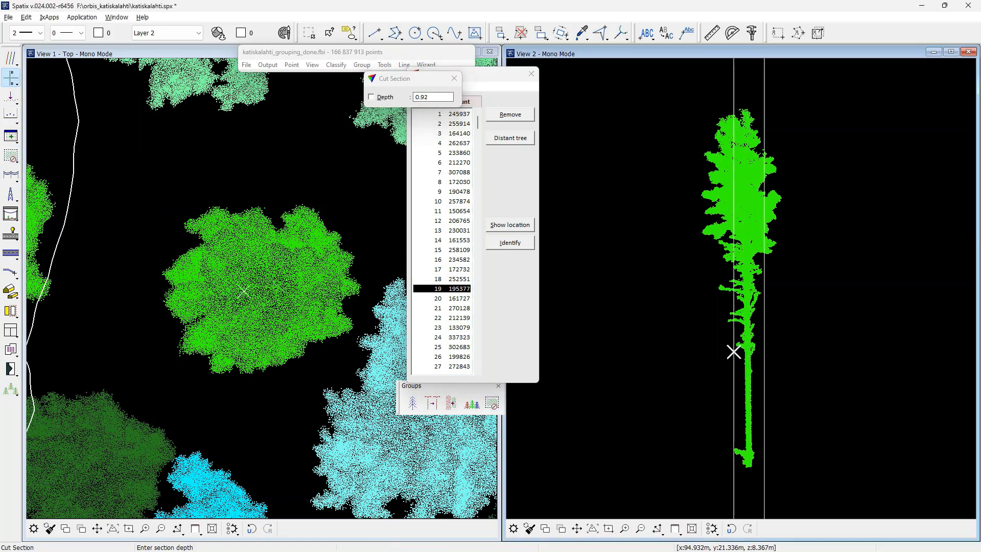
click(695, 346)
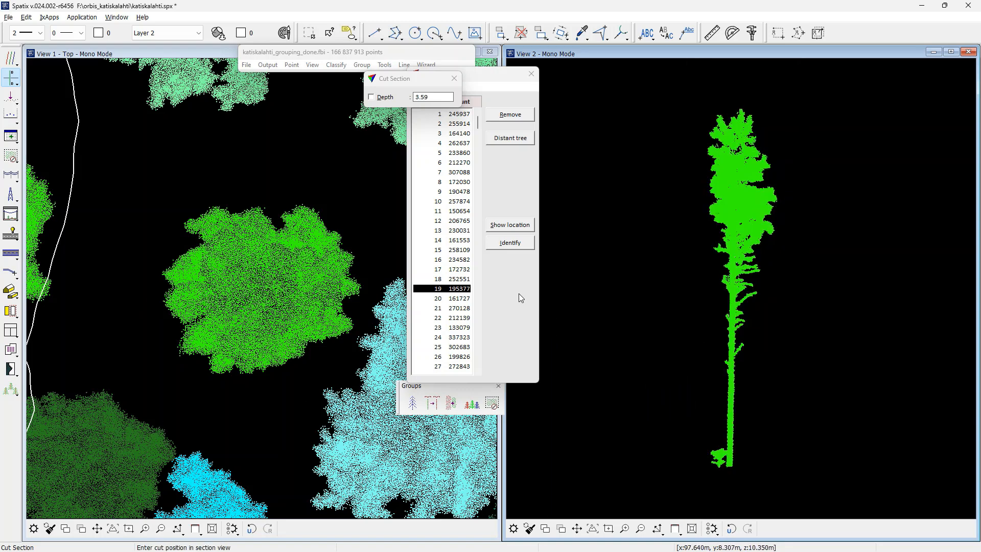
Use Clear Group Fence on the low points left of tree 19's trunk base in View 2
click(494, 403)
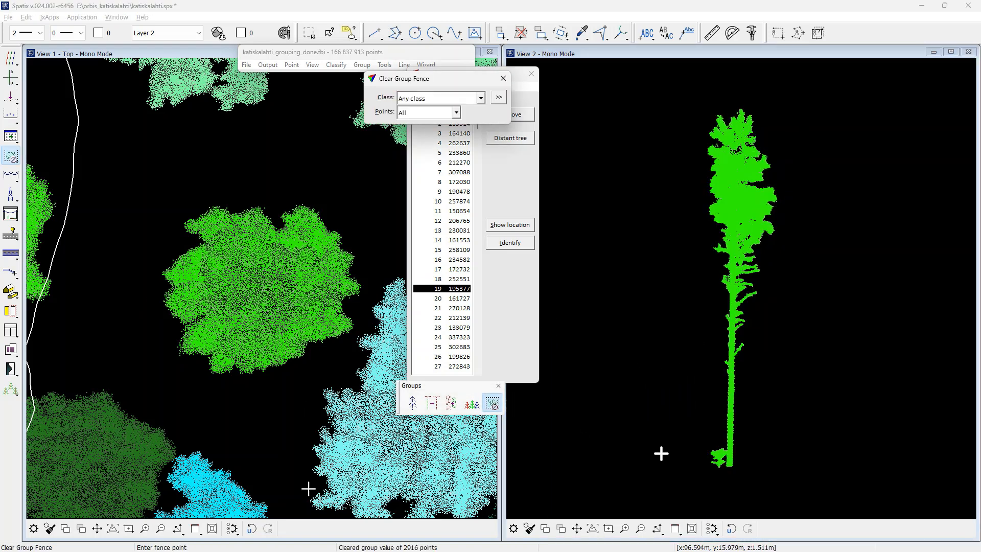
click(725, 440)
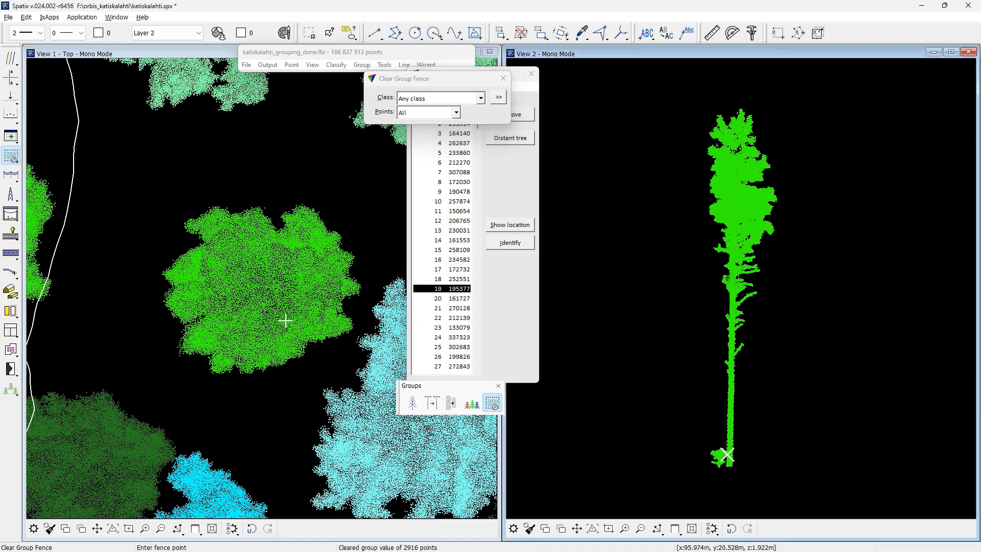
click(725, 470)
click(705, 471)
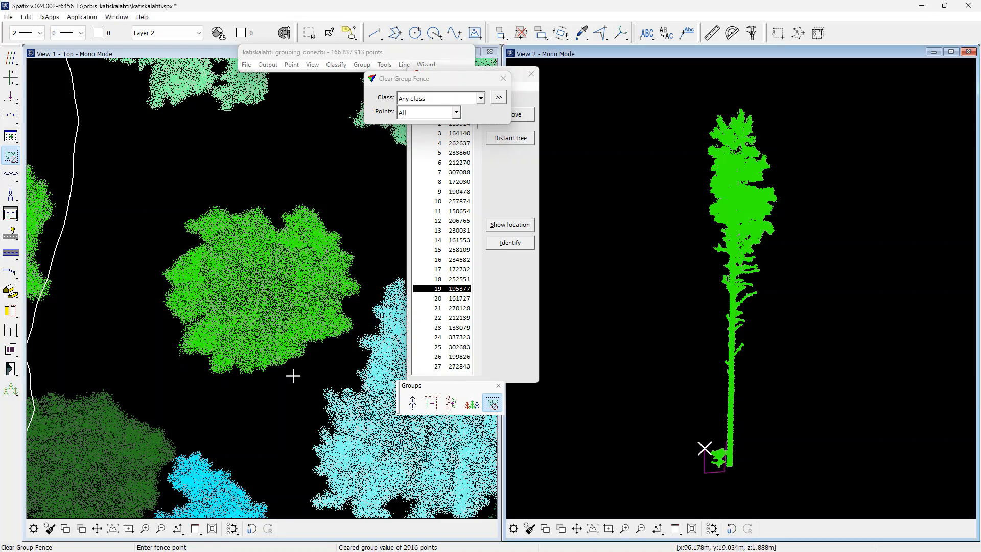
click(704, 448)
click(725, 440)
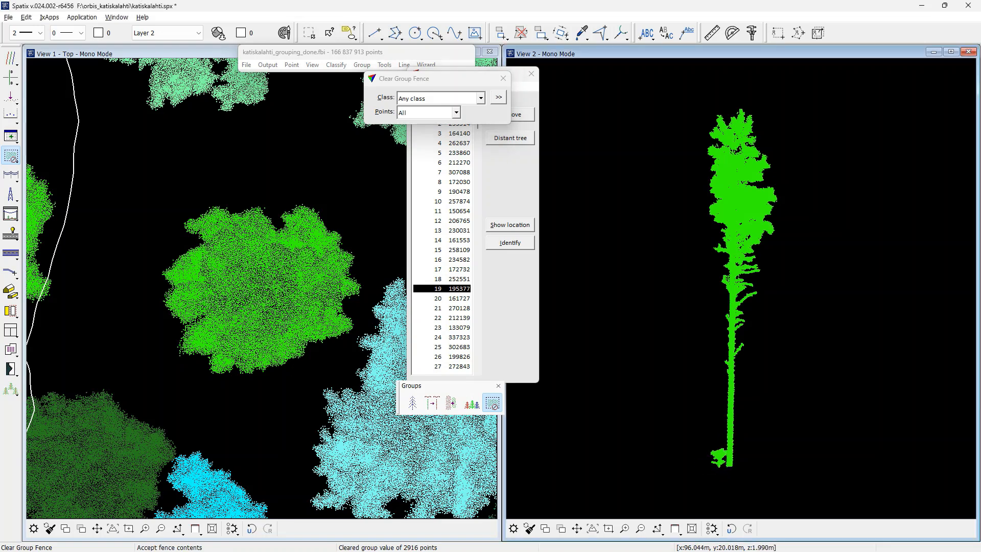
Inspect the tree groups one by one from group 20 onward up to group 46
click(463, 299)
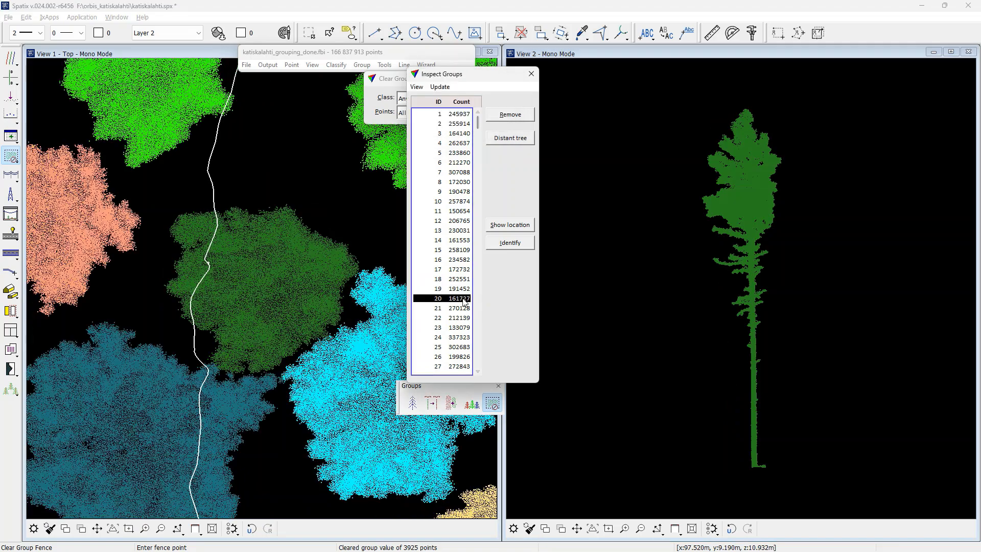
key(Down)
key(Down)
key(Down)
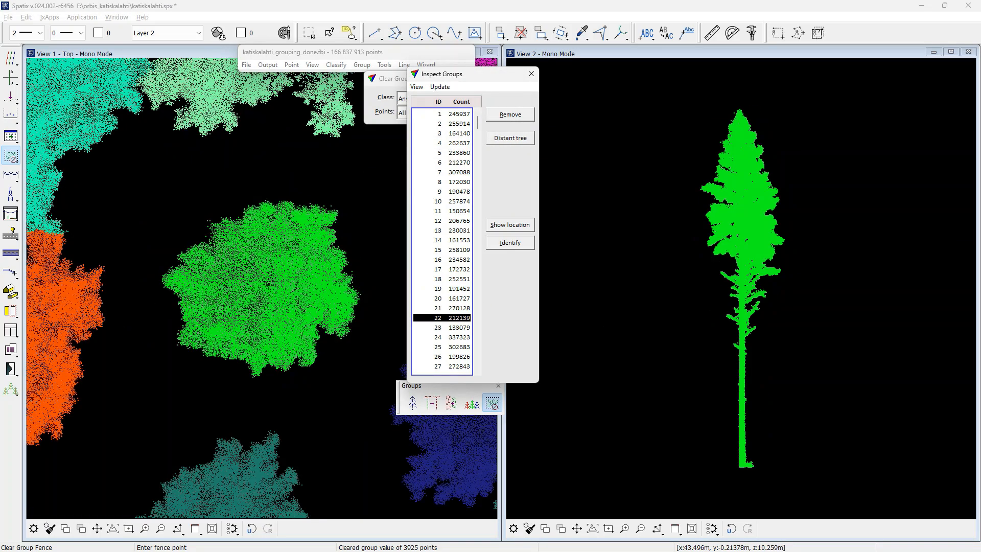
key(Down)
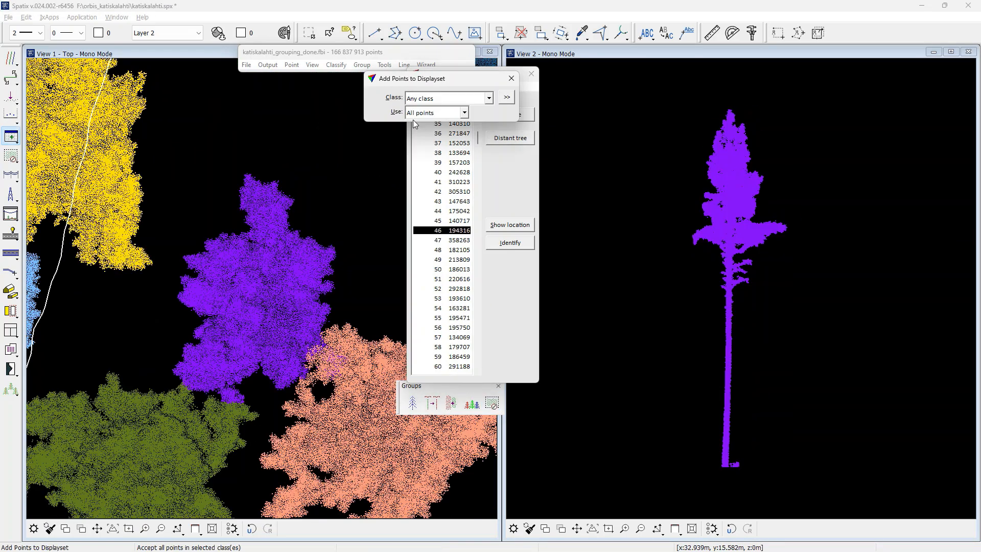
Set Add Points to Displayset to use Group and add the olive-green tree group below purple group 46 in View 1
click(412, 115)
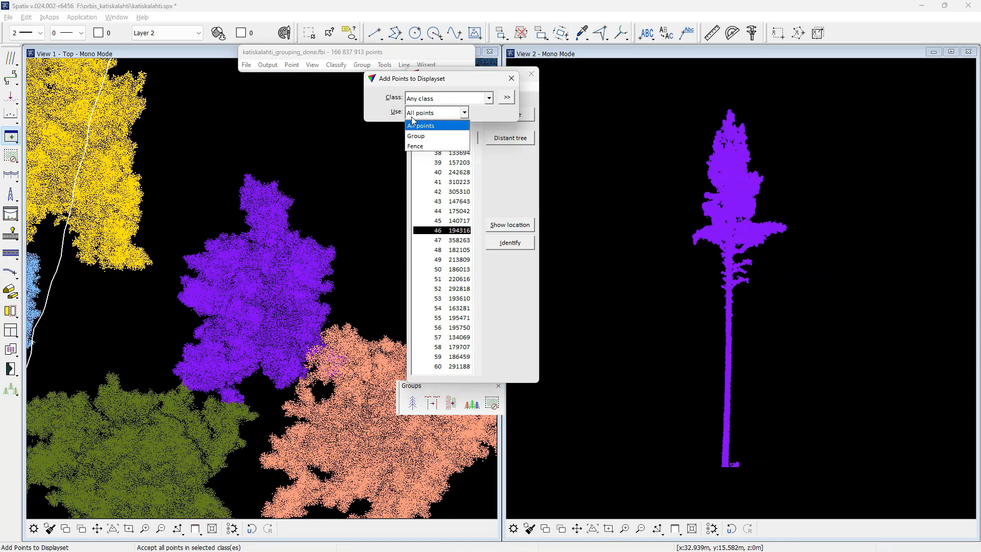
click(414, 136)
click(204, 428)
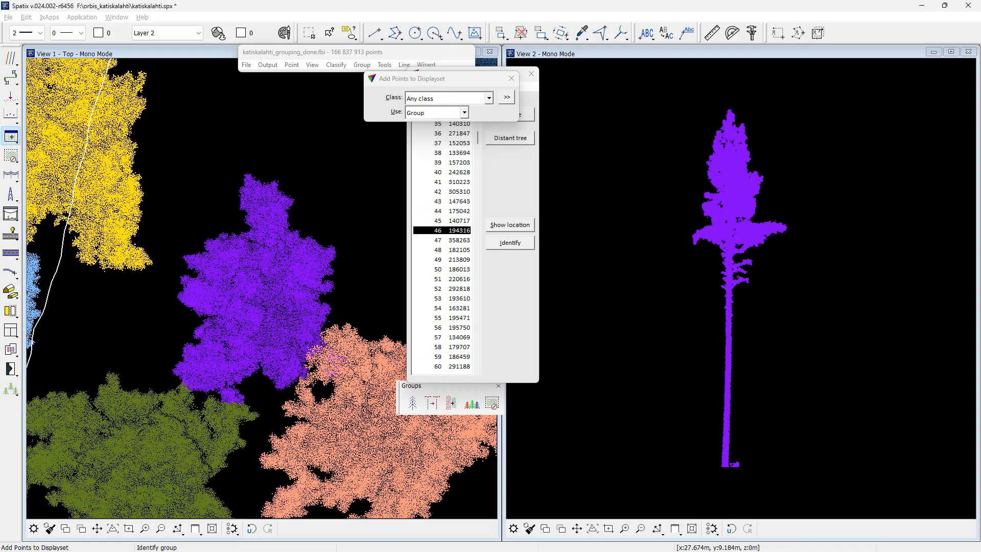
Draw a vertical section about 0.67 m deep across the contact between group 46 and the olive-green group in View 1
click(11, 78)
click(56, 78)
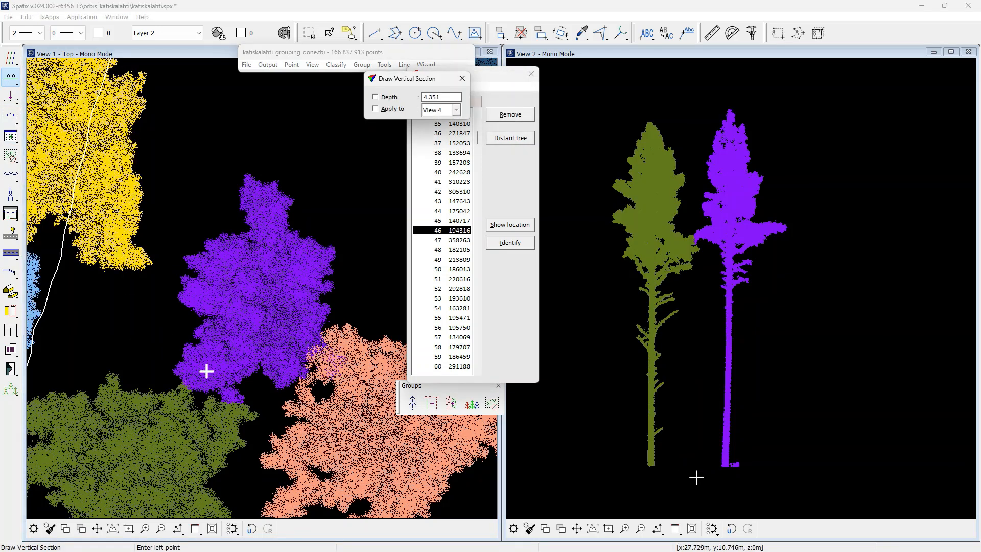
click(236, 433)
click(211, 325)
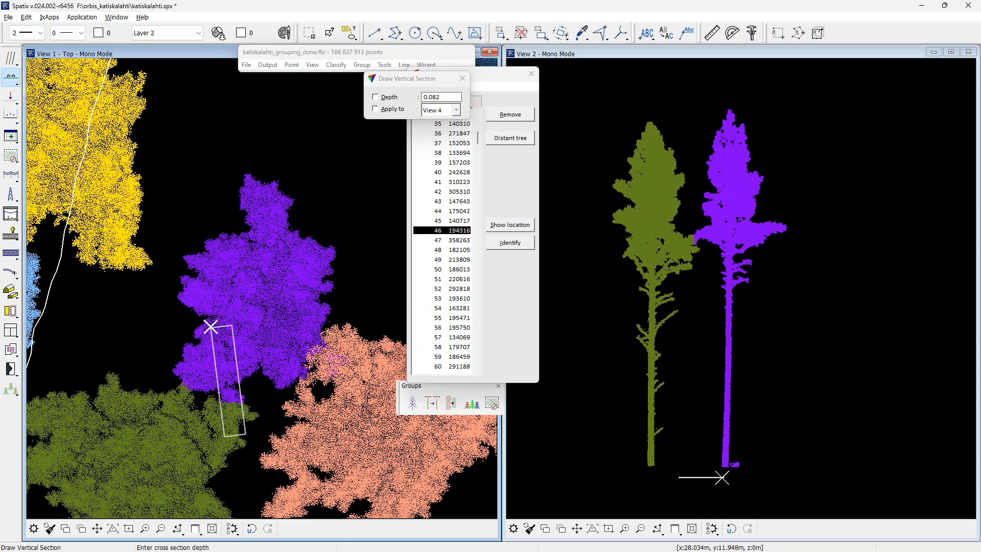
click(198, 325)
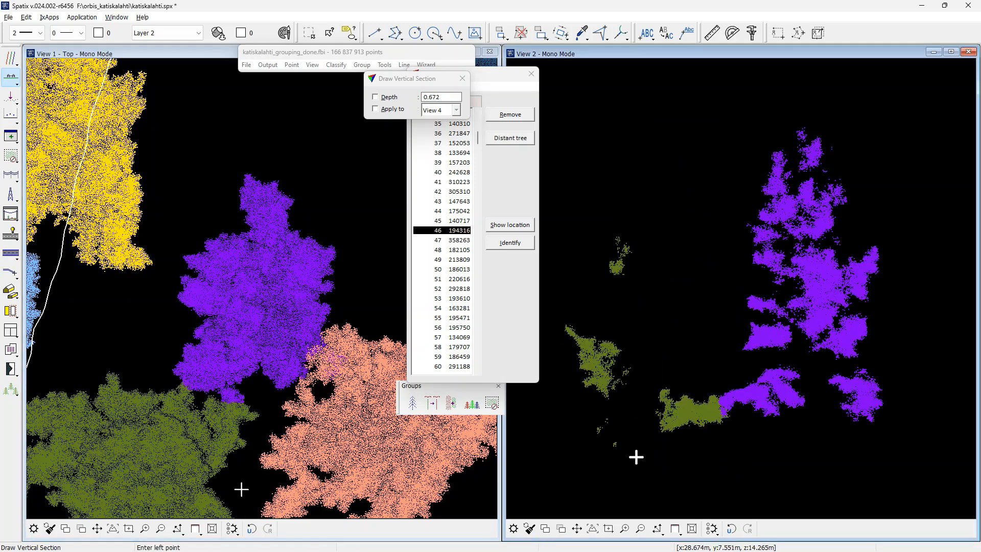
click(624, 528)
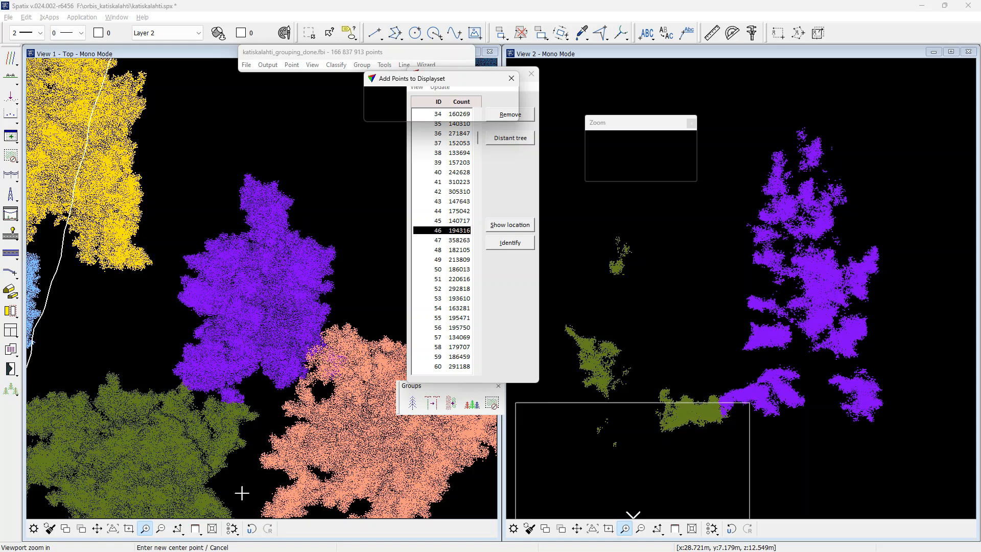
click(731, 411)
click(762, 293)
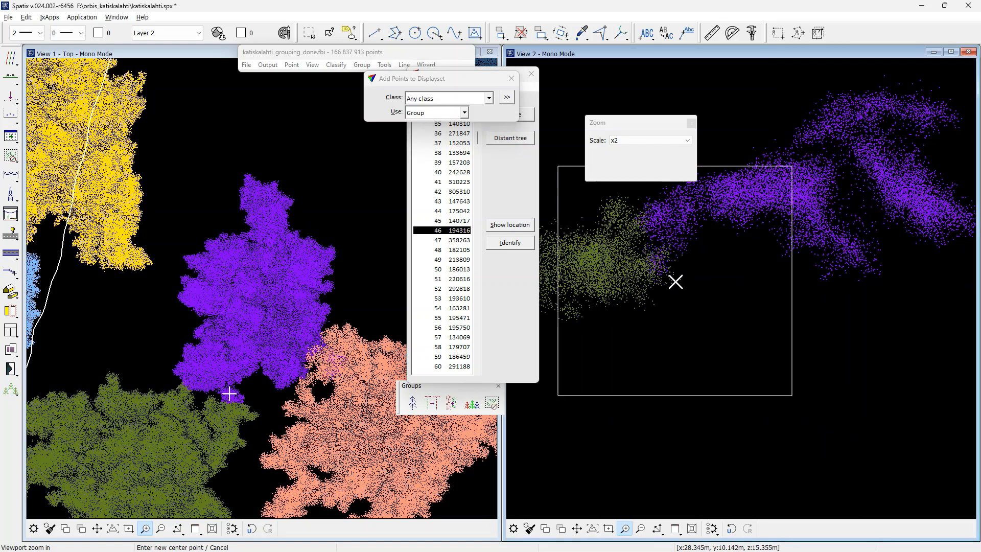
Use Add Points To Group with One group to move the fenced purple branch tip from group 46 to the olive-green group in View 2
click(451, 403)
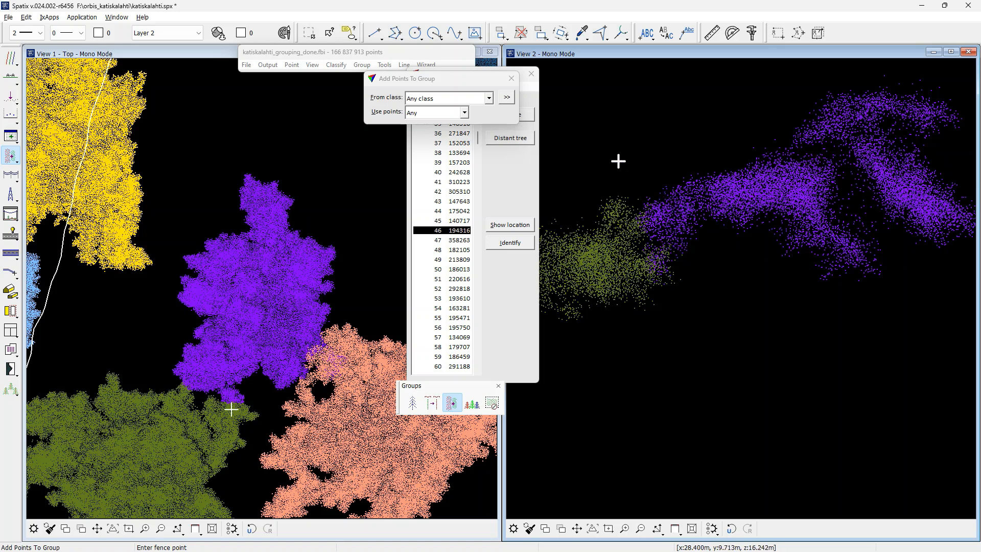
click(465, 112)
click(424, 135)
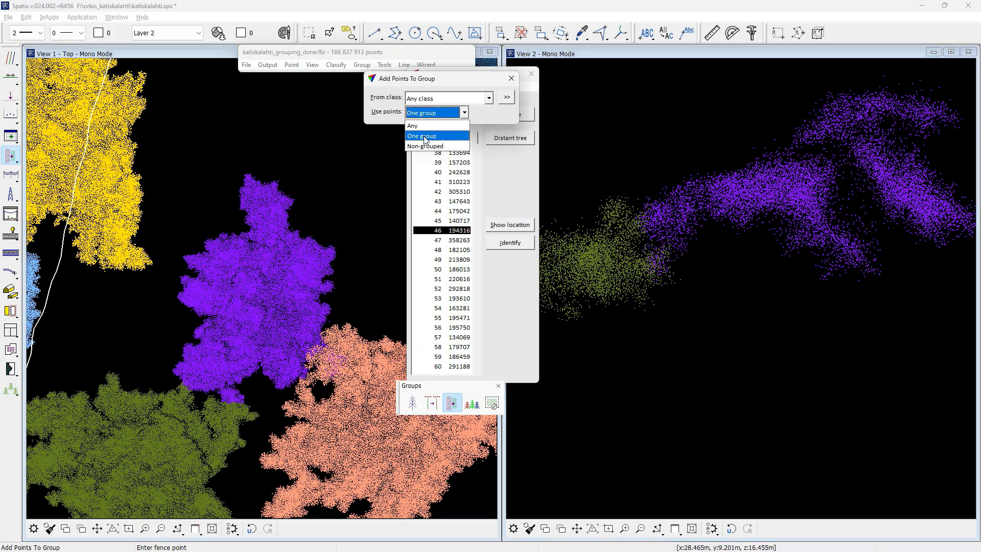
click(672, 157)
click(721, 235)
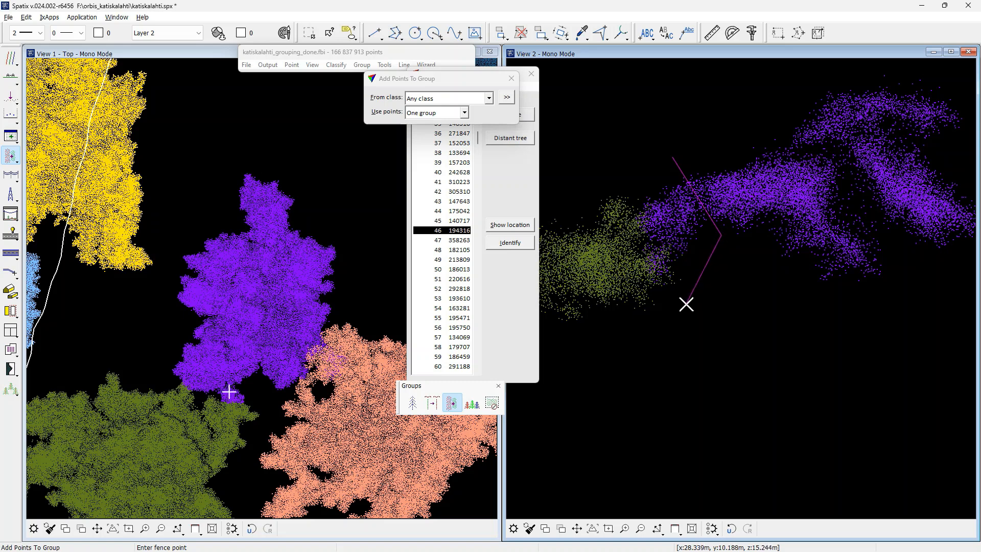
click(672, 317)
click(619, 315)
click(581, 192)
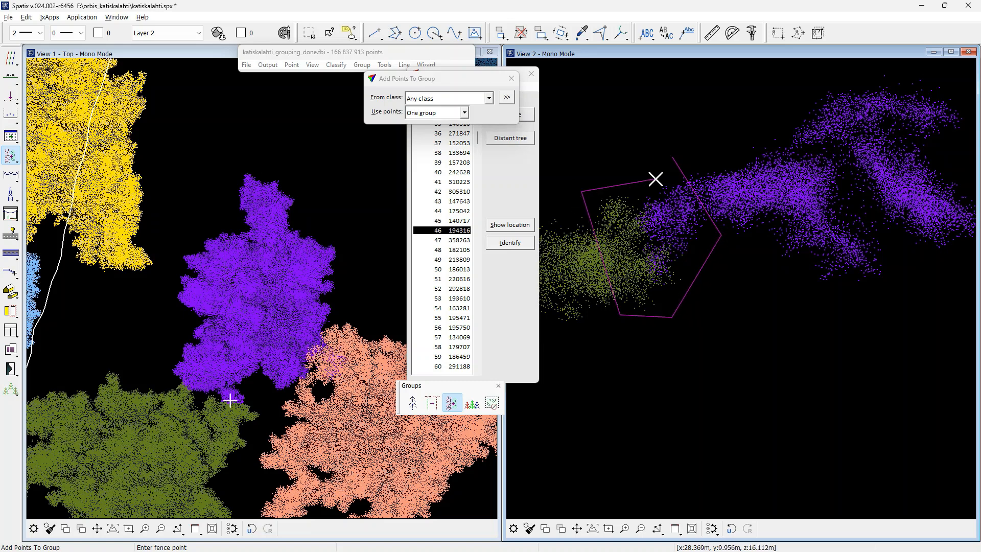
click(673, 160)
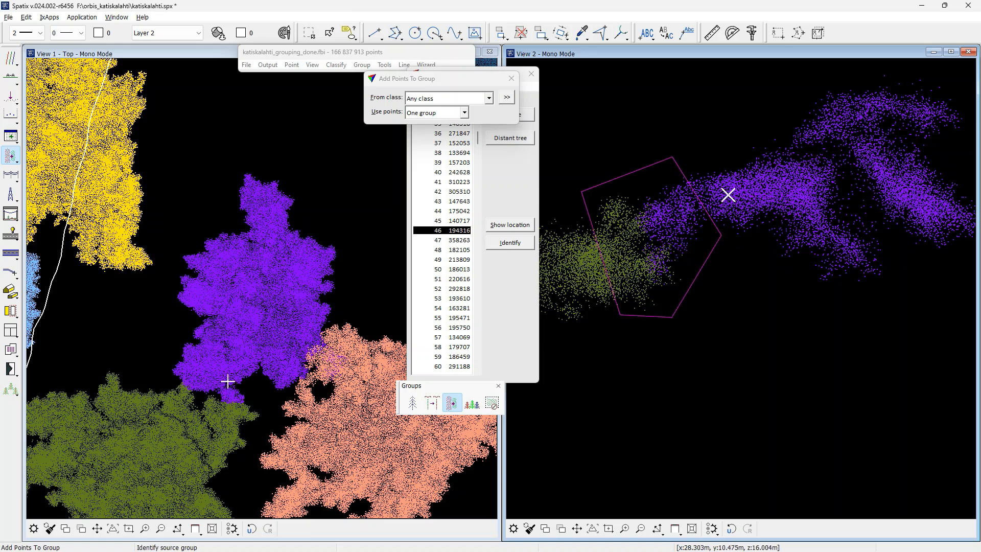
click(728, 195)
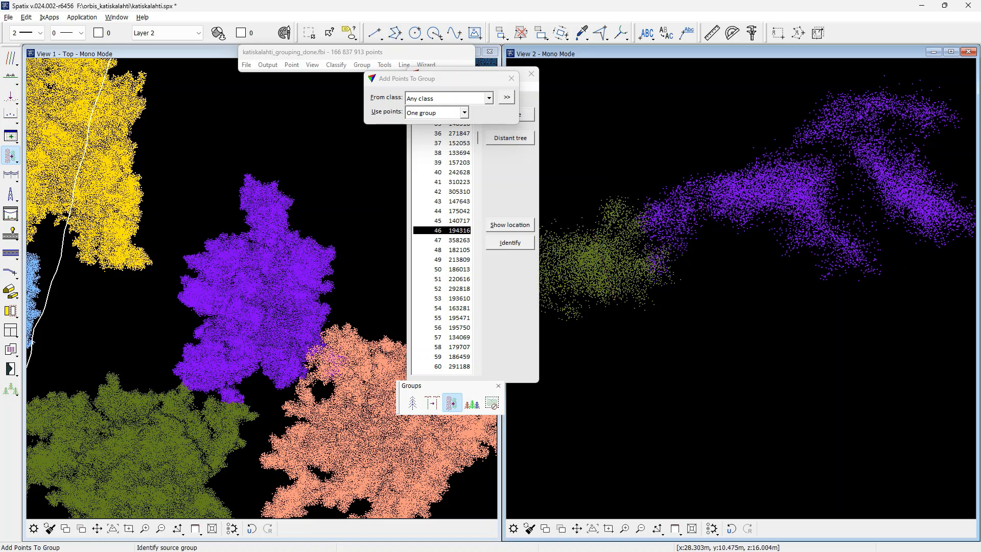
click(642, 214)
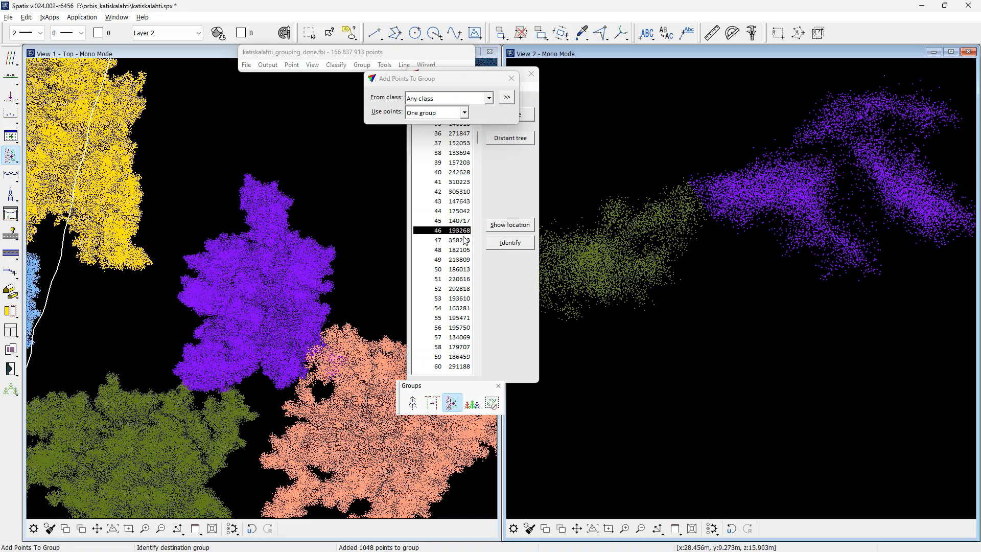
Show group 46 again, then review the following groups from group 48 onward up to group 65
click(460, 230)
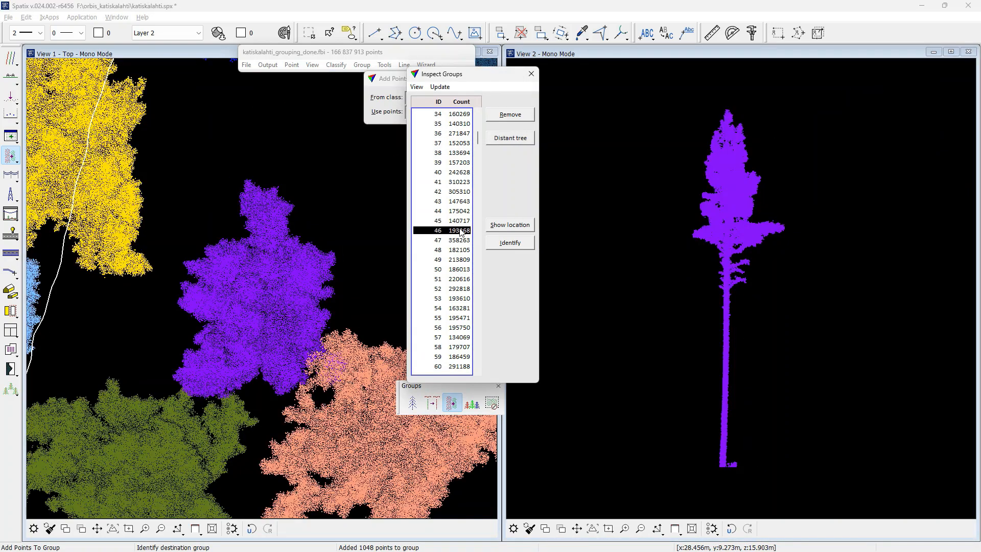
click(461, 251)
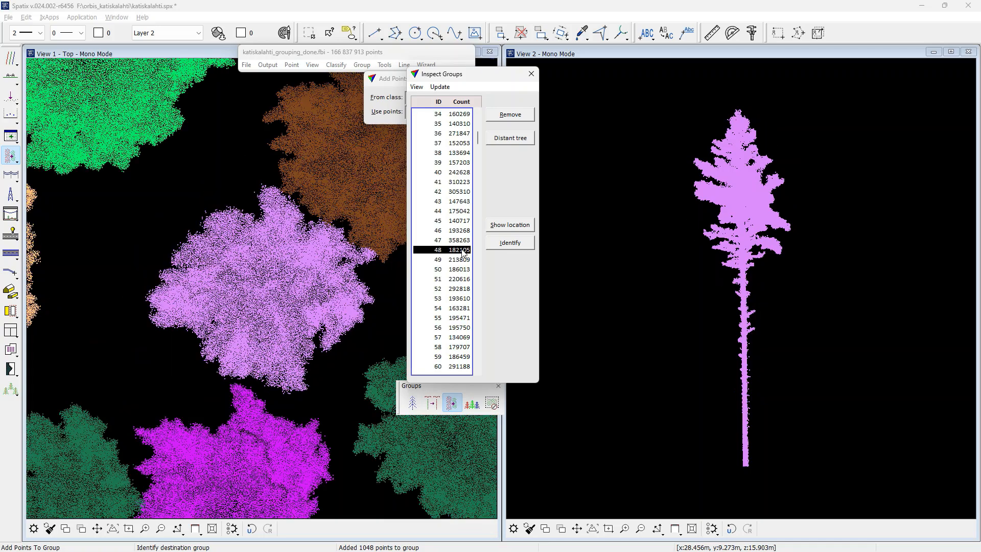
click(463, 257)
click(457, 153)
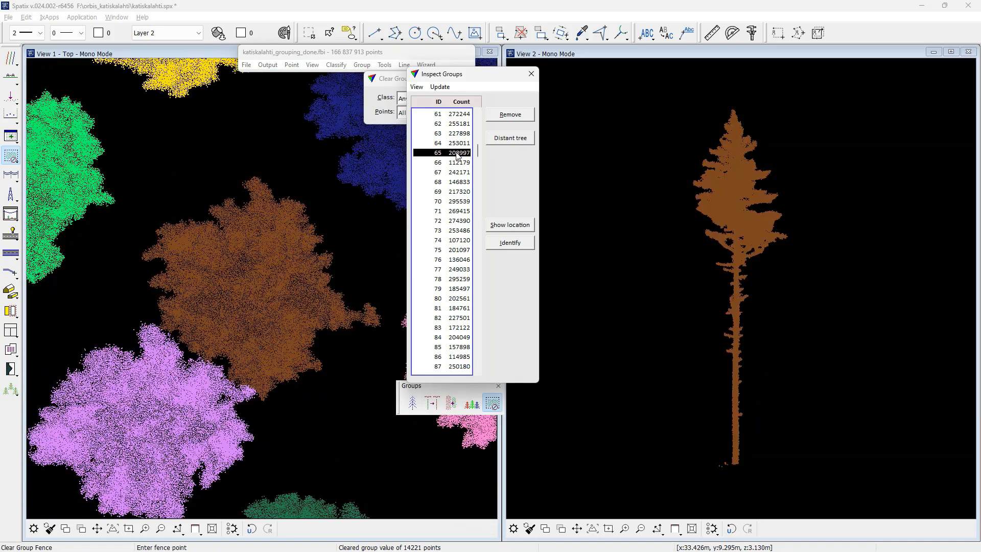
Show group 66 and clear the group from the low points right of its trunk base with a fence in View 2
click(457, 163)
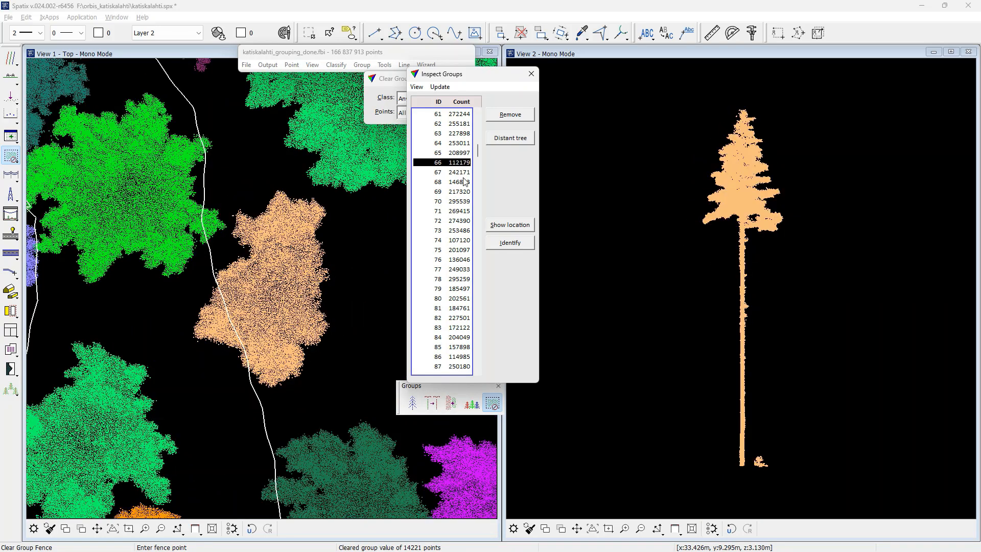
click(753, 466)
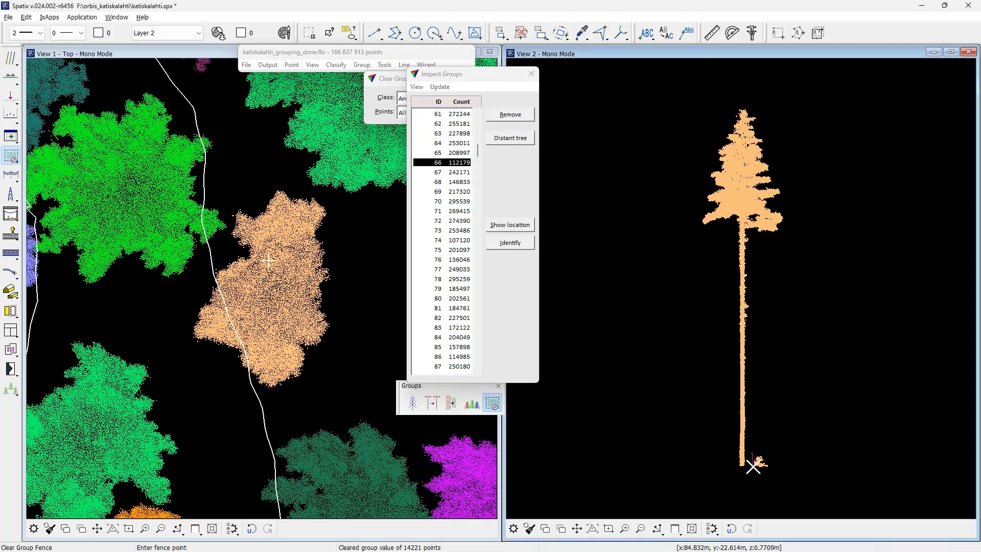
click(753, 470)
click(773, 472)
click(773, 450)
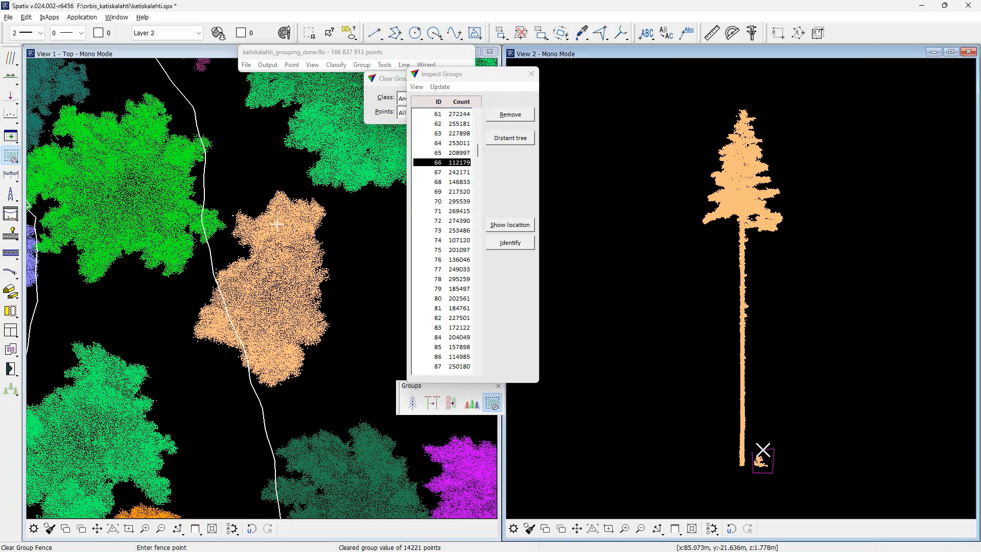
click(753, 452)
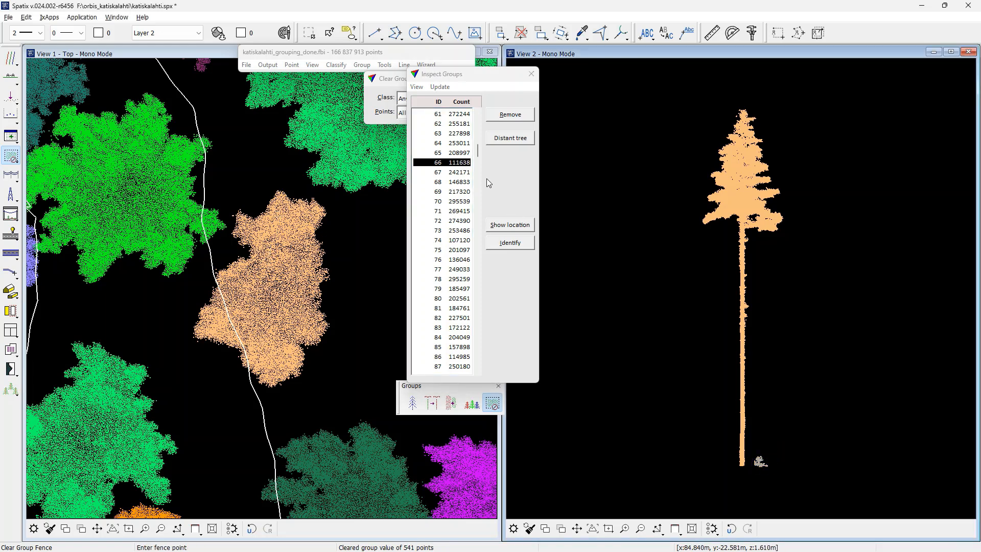
Inspect the remaining tree groups from group 67 onward up to group 226
click(466, 174)
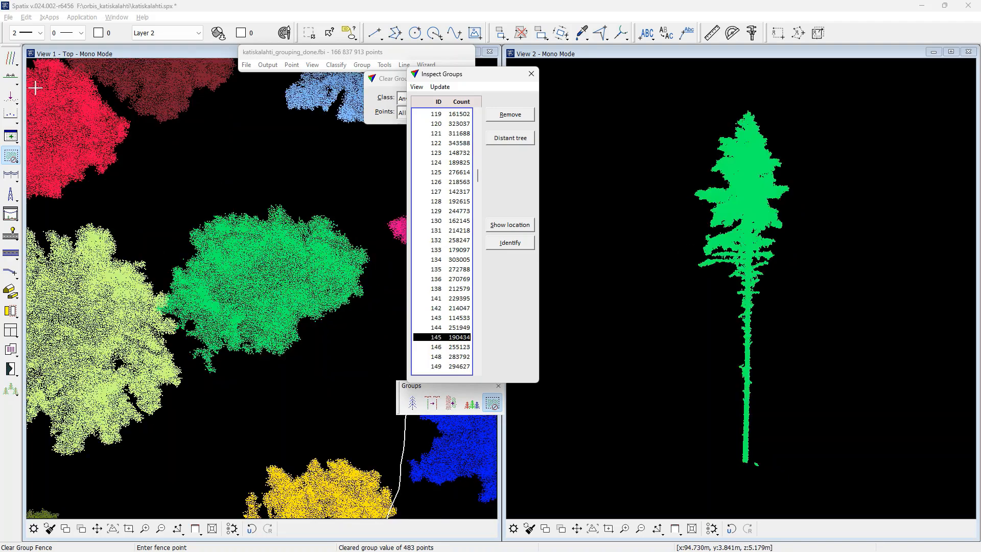
key(Down)
key(Down)
key(Down)
key(Down)
key(Down)
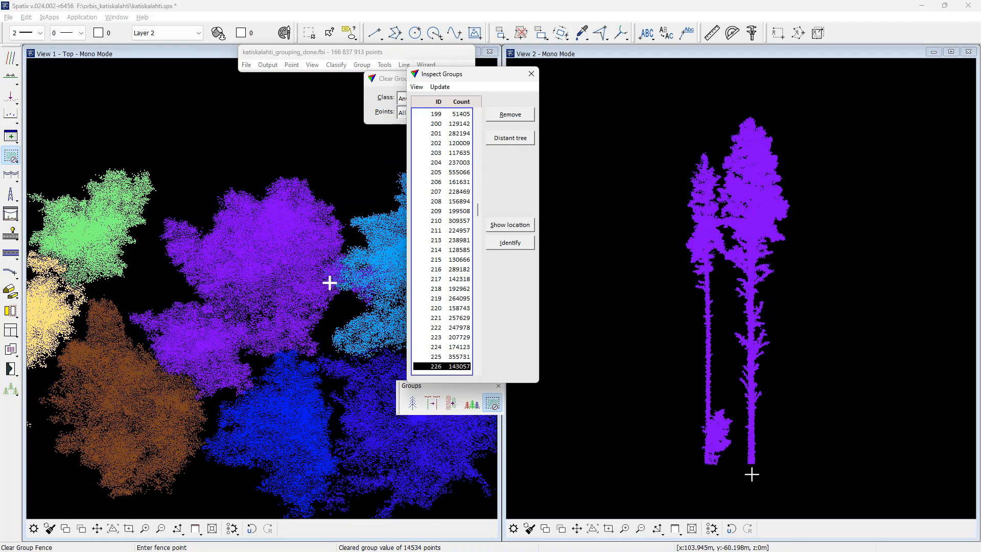
Start Split Tree Group on the purple group 226 holding two trees, and begin adding seeds for group 1 using Two views
click(14, 159)
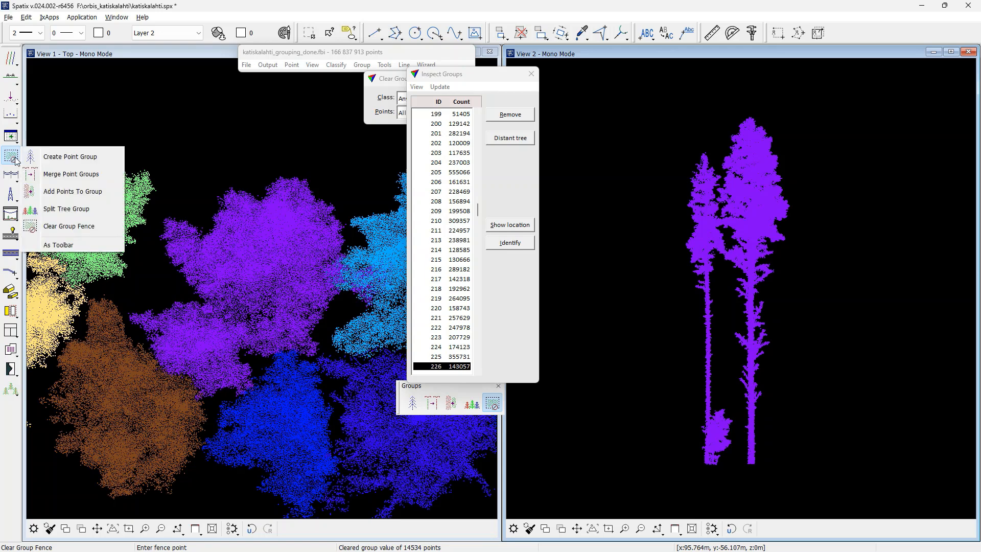
click(61, 208)
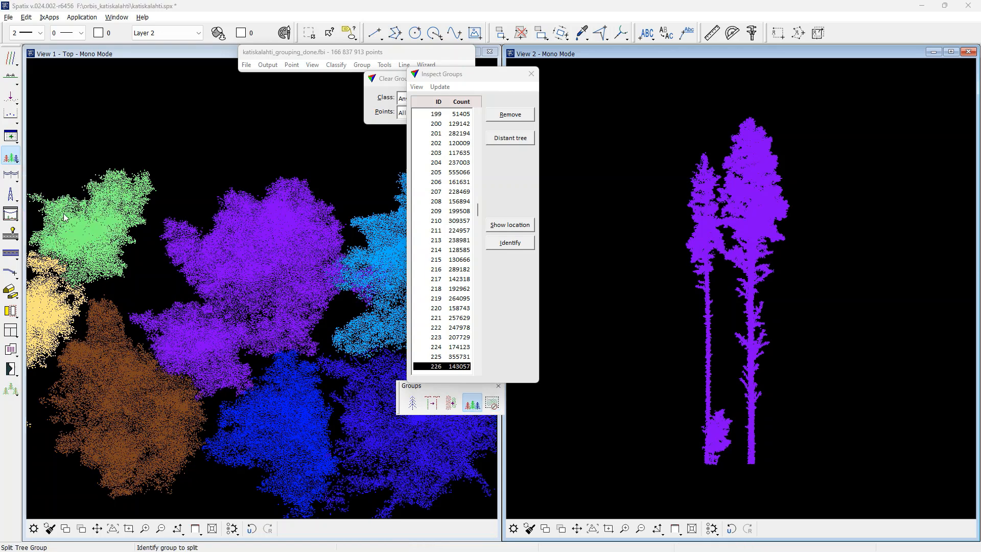
click(707, 247)
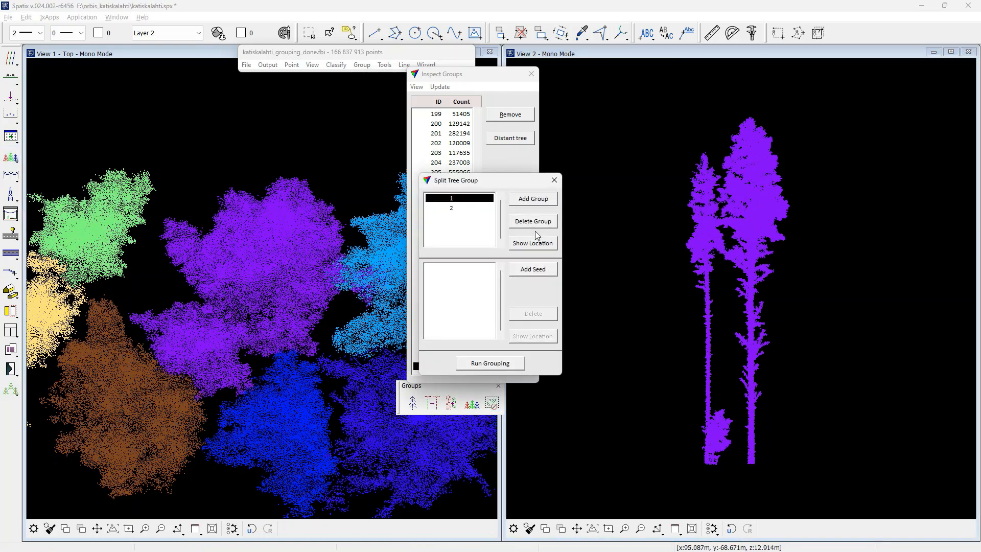
click(537, 273)
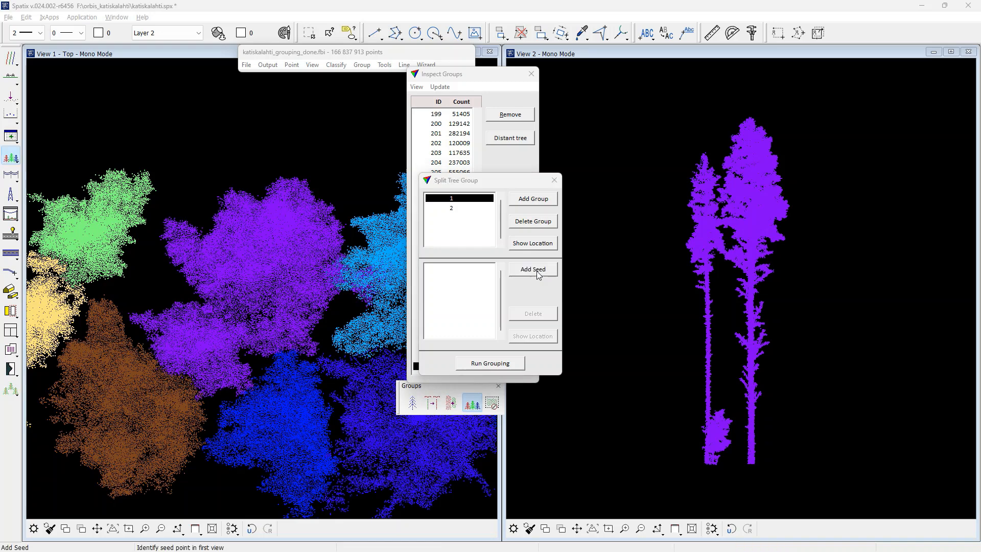
click(423, 98)
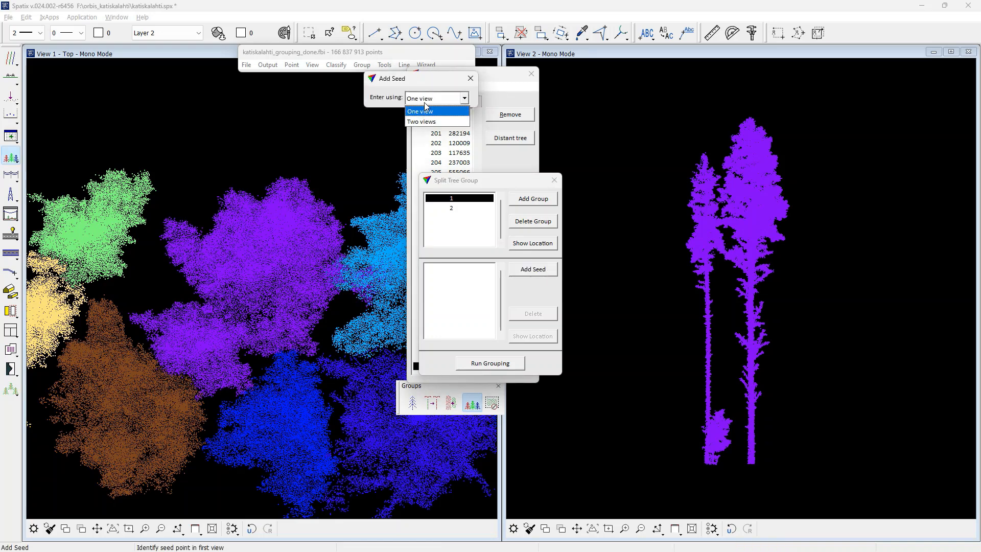
click(424, 114)
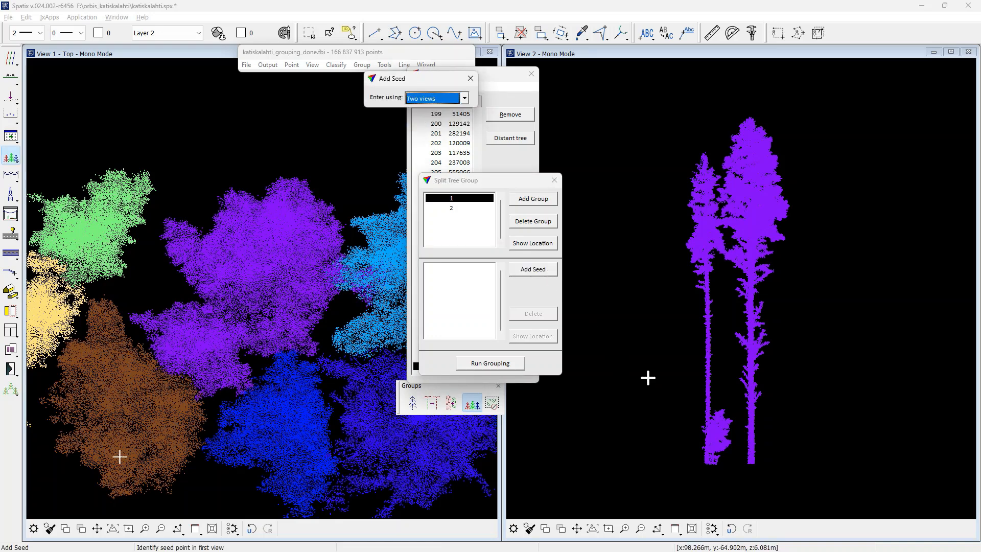
Place three seed points for group 1 along the shorter, thinner tree at heights of about 1.1, 12.3 and 15.9 m
click(707, 456)
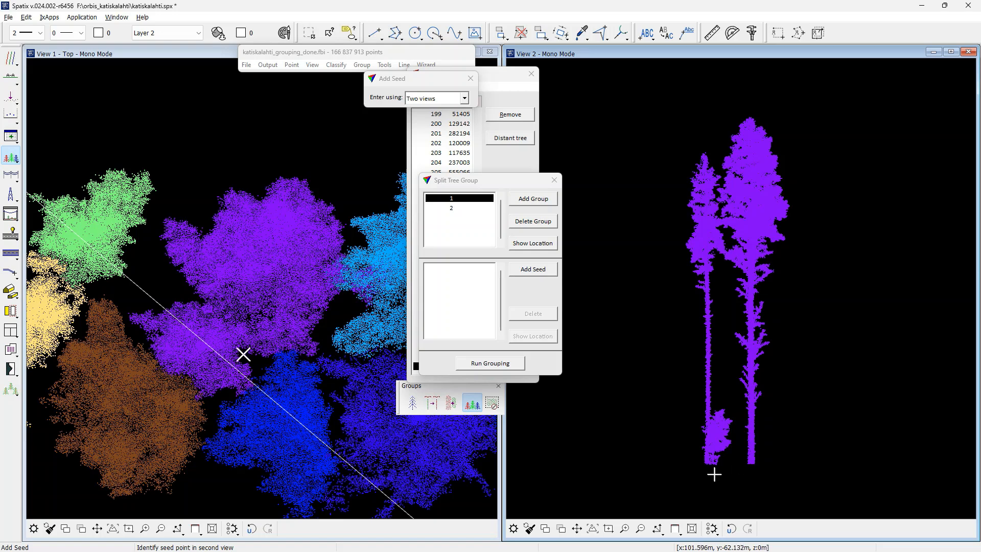
click(705, 473)
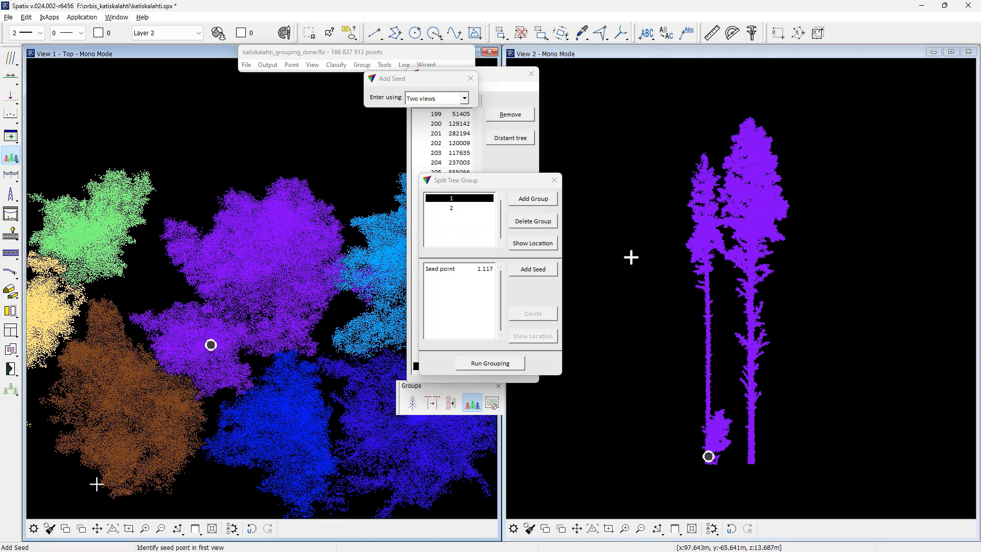
click(705, 278)
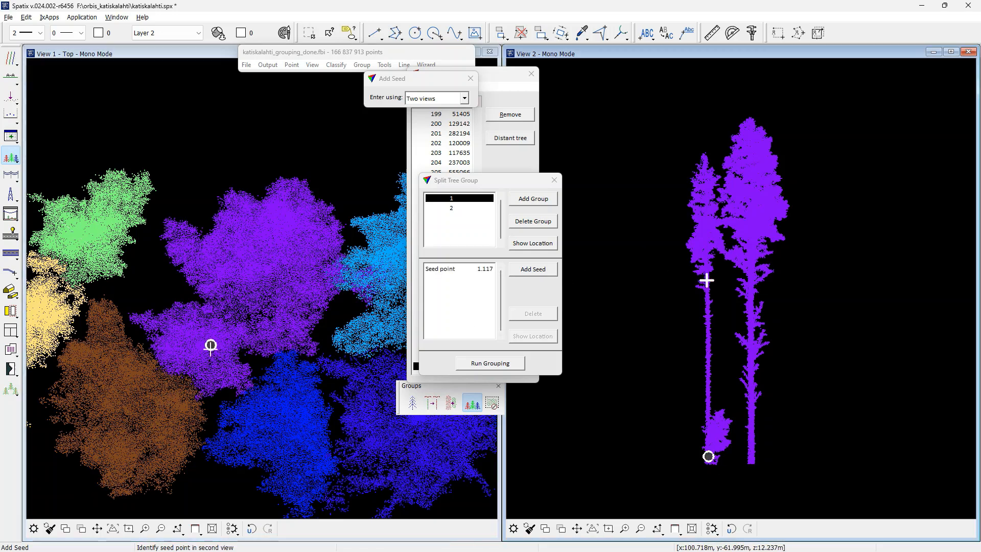
click(707, 474)
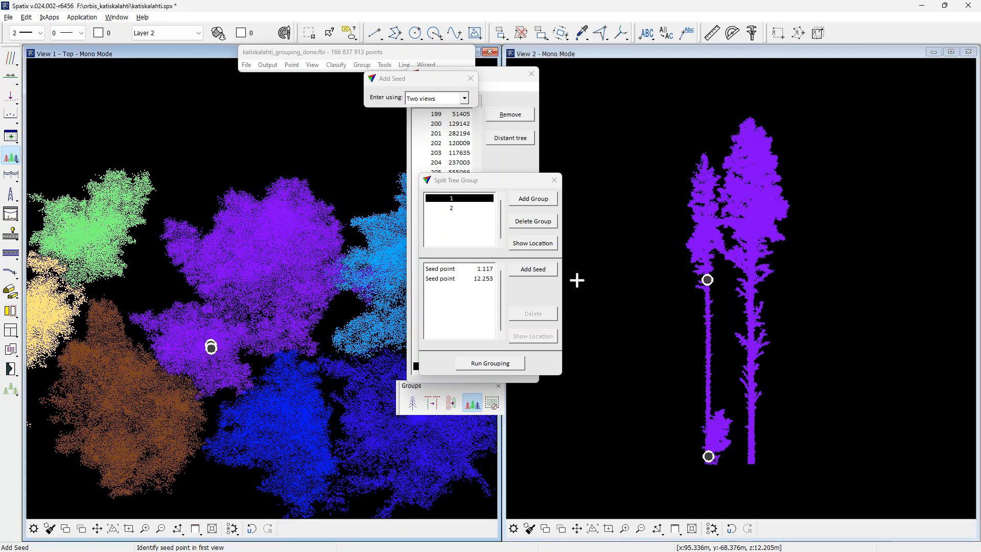
click(210, 347)
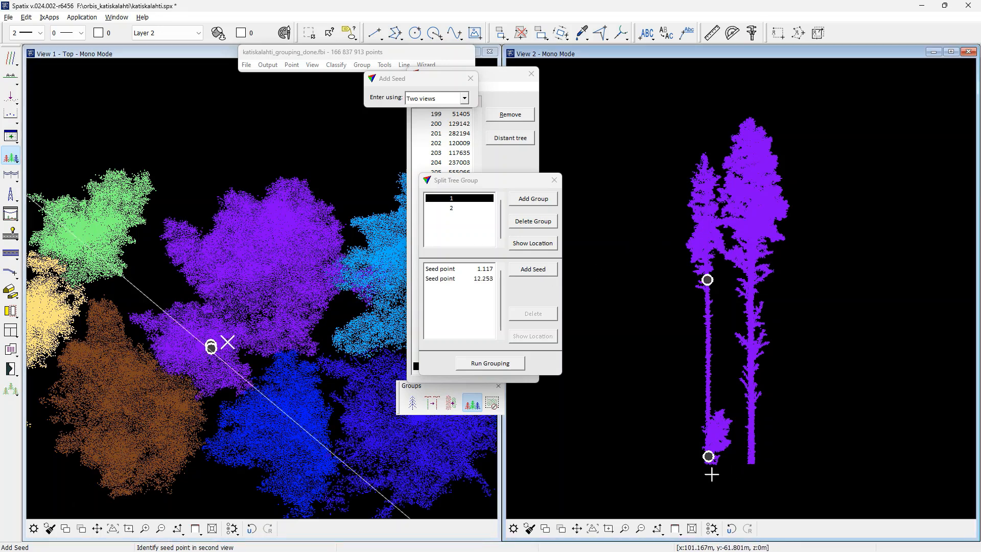
click(706, 474)
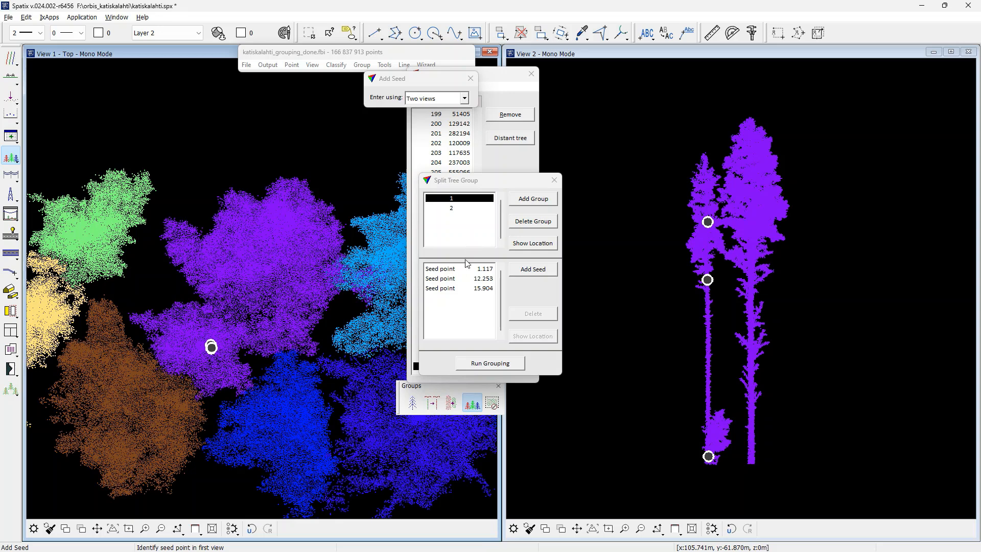
Place three seed points for group 2 along the taller tree at about 1.9, 13.8 and 17.8 m height, and run the grouping to split the trees
click(455, 209)
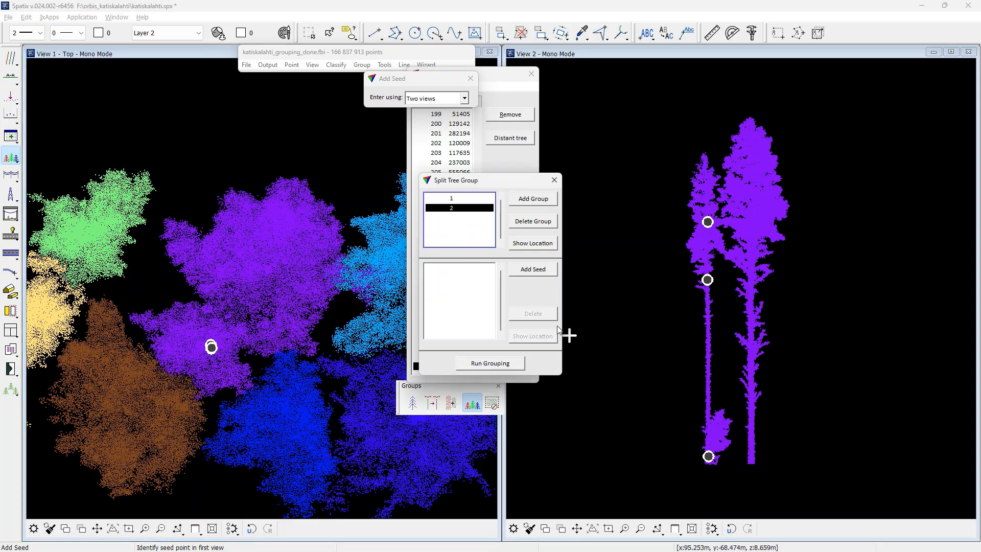
click(749, 446)
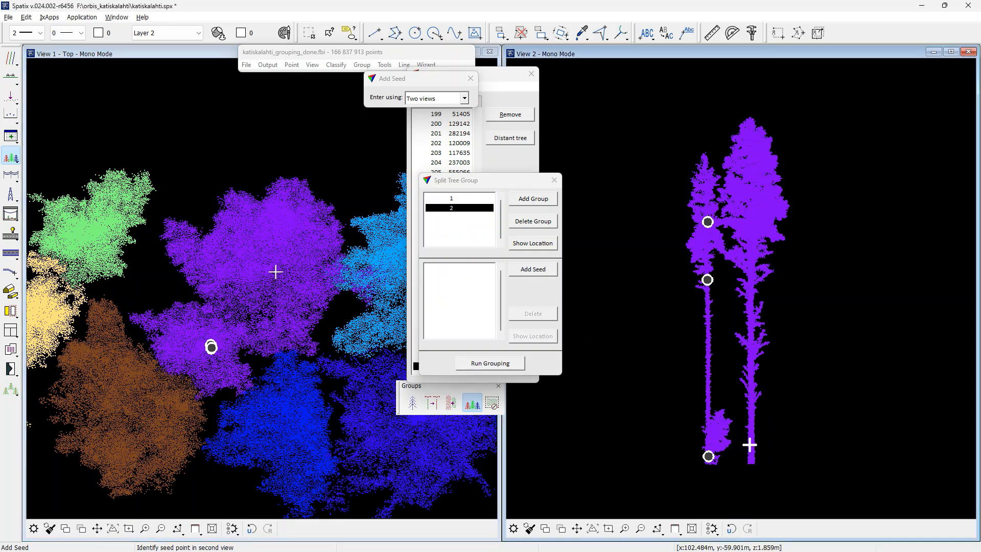
click(275, 269)
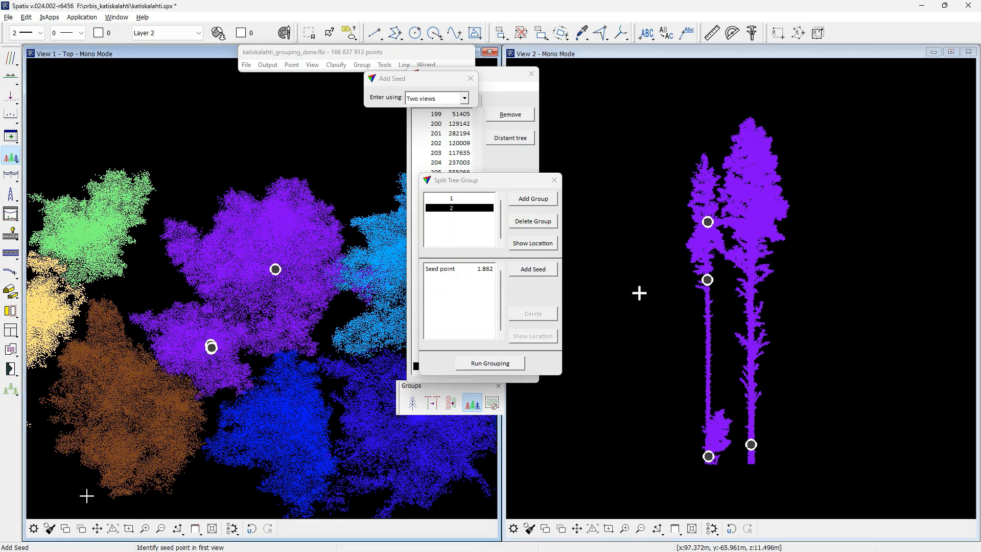
click(753, 258)
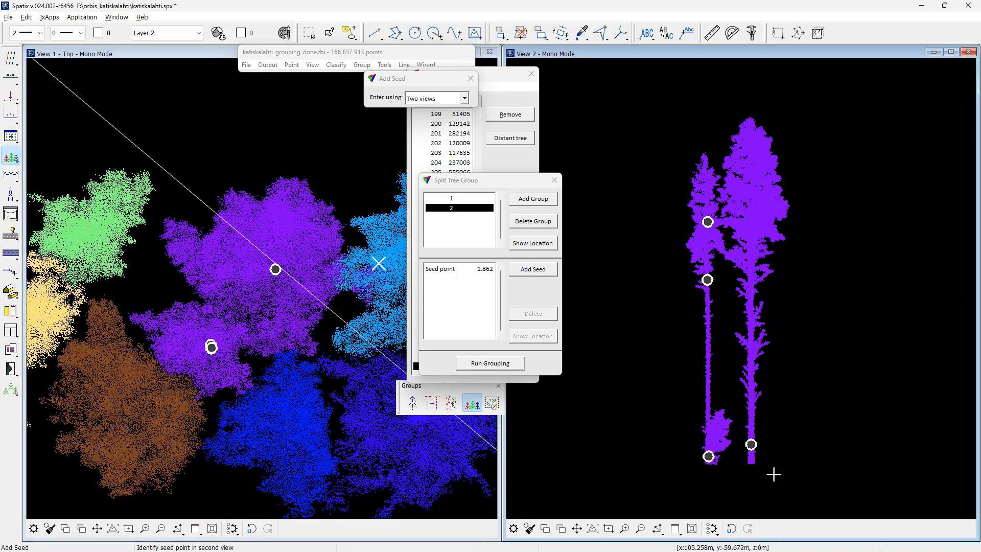
click(284, 269)
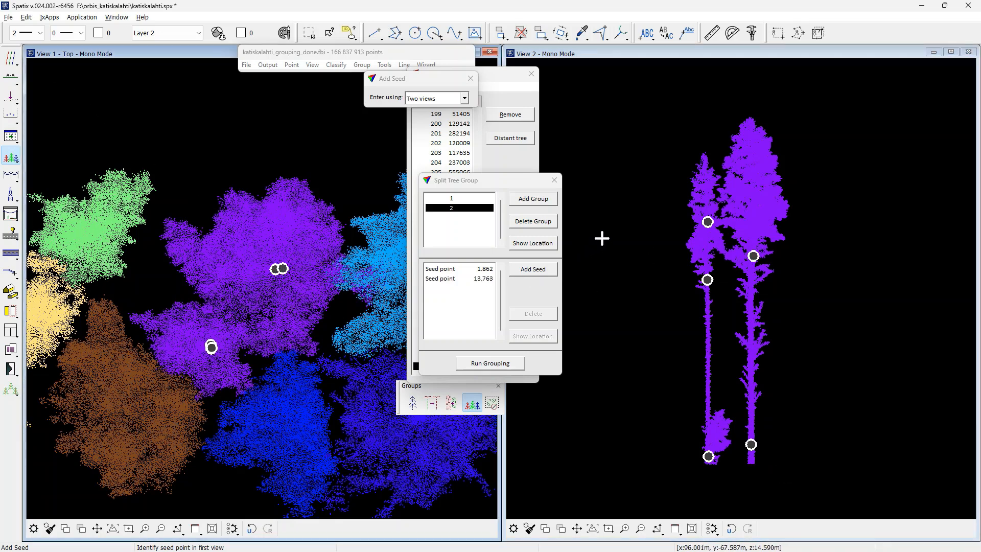
click(279, 268)
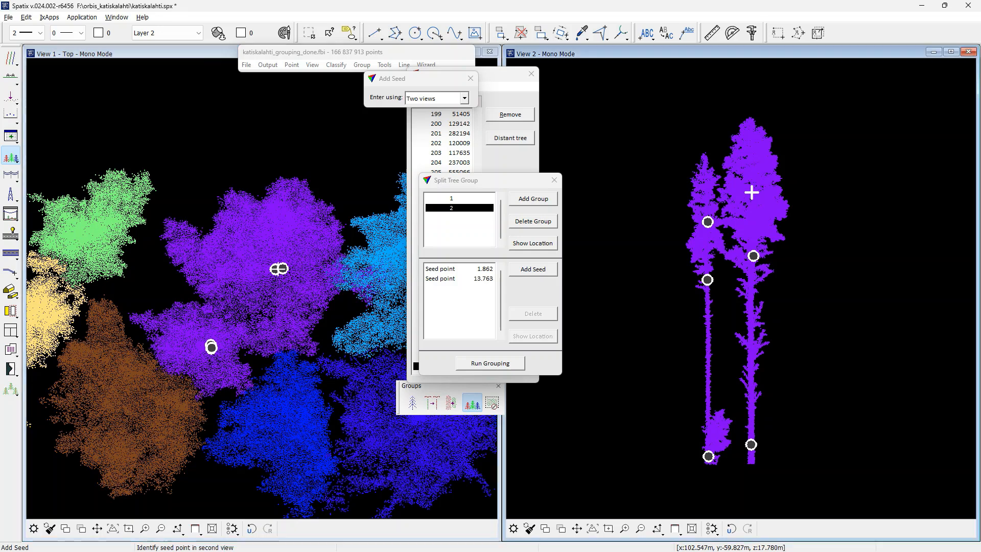
click(752, 191)
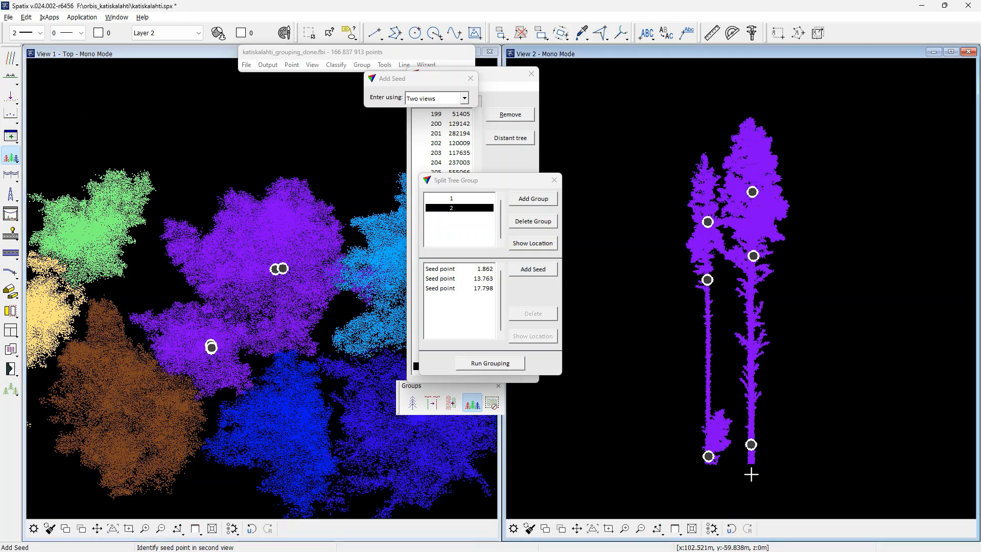
click(478, 363)
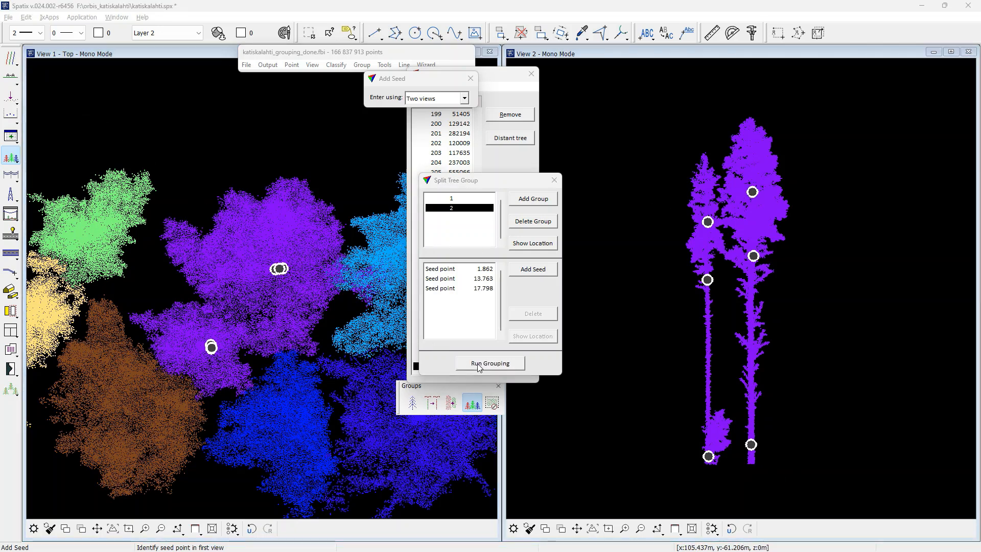
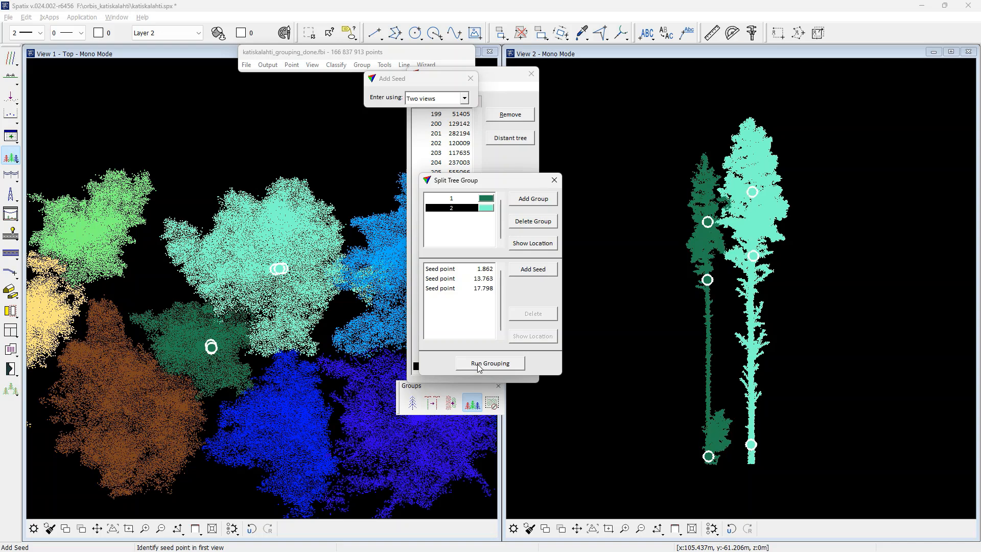
click(553, 180)
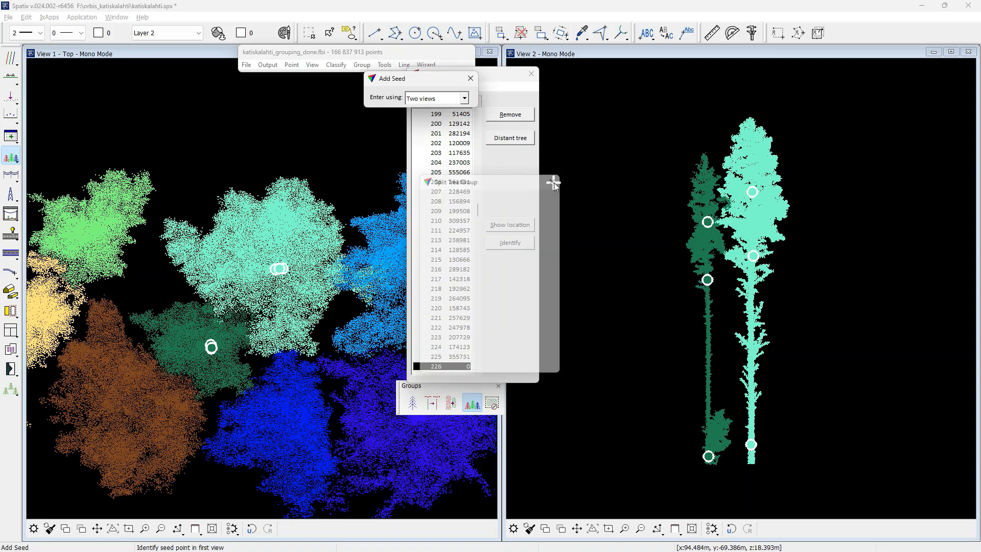
Continue inspecting the tree groups from group 228 through the last one, 3761, and end the group inspection
click(477, 323)
scroll(457, 184, down, 9)
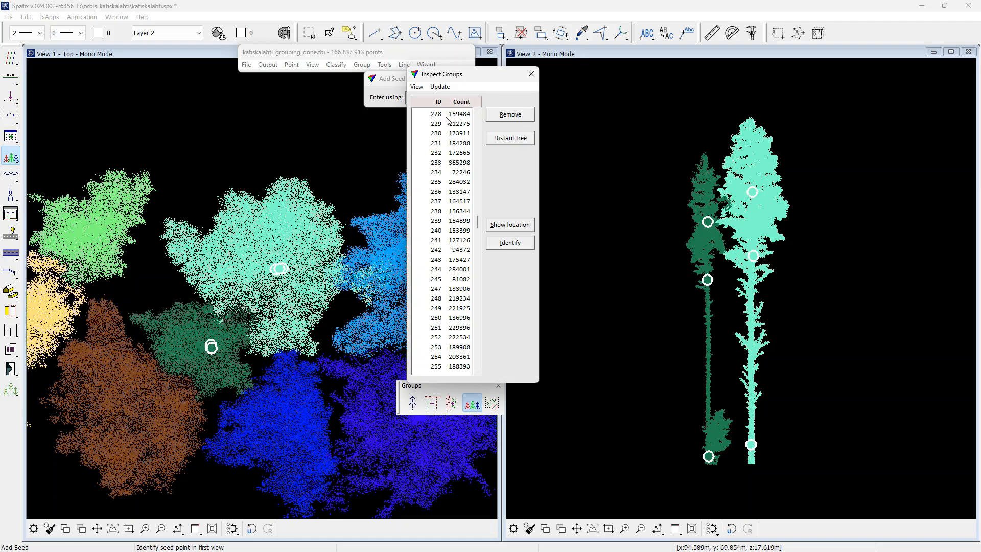
click(445, 116)
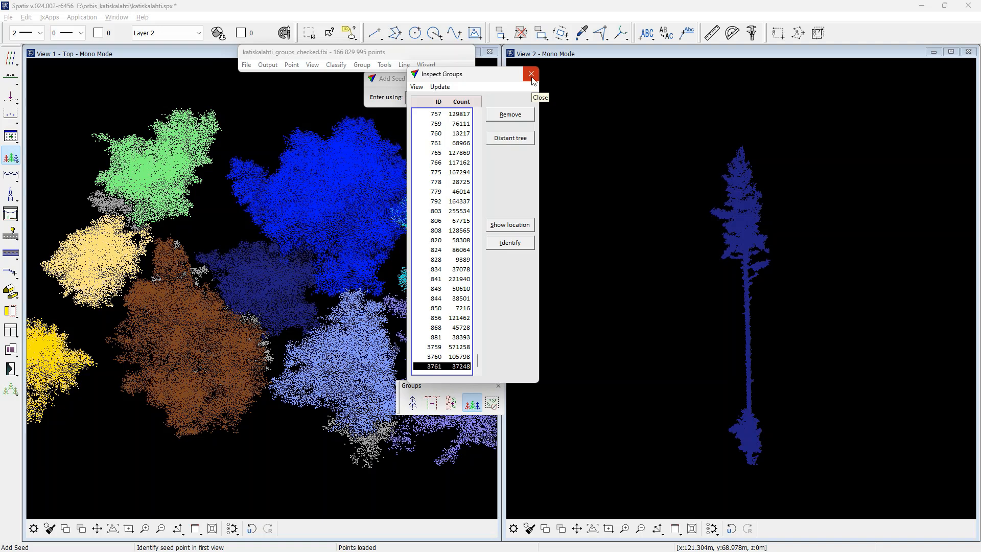
click(531, 76)
Classify the non-grouped points from class 15 Tree to class 5 High vegetation
click(360, 65)
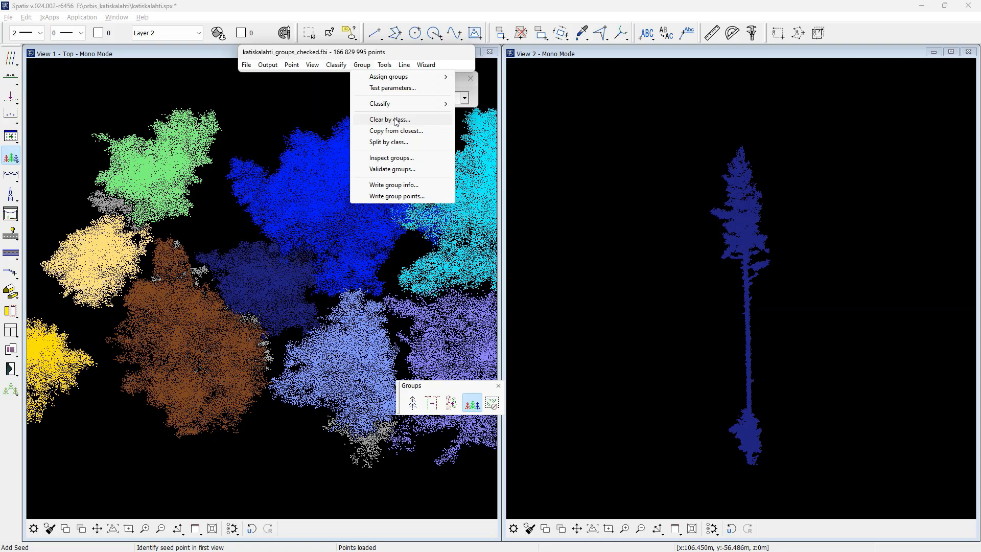
mouse_move(397, 105)
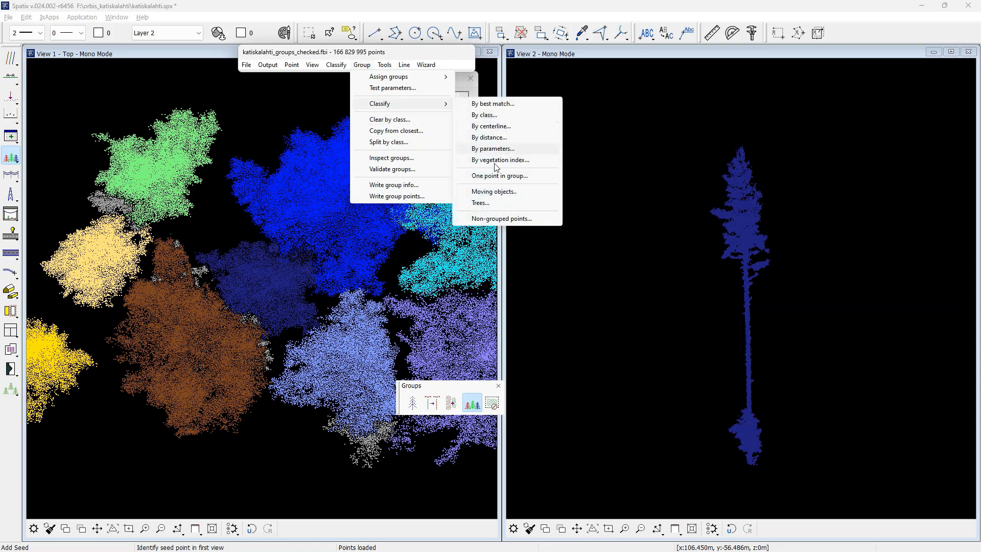
click(495, 219)
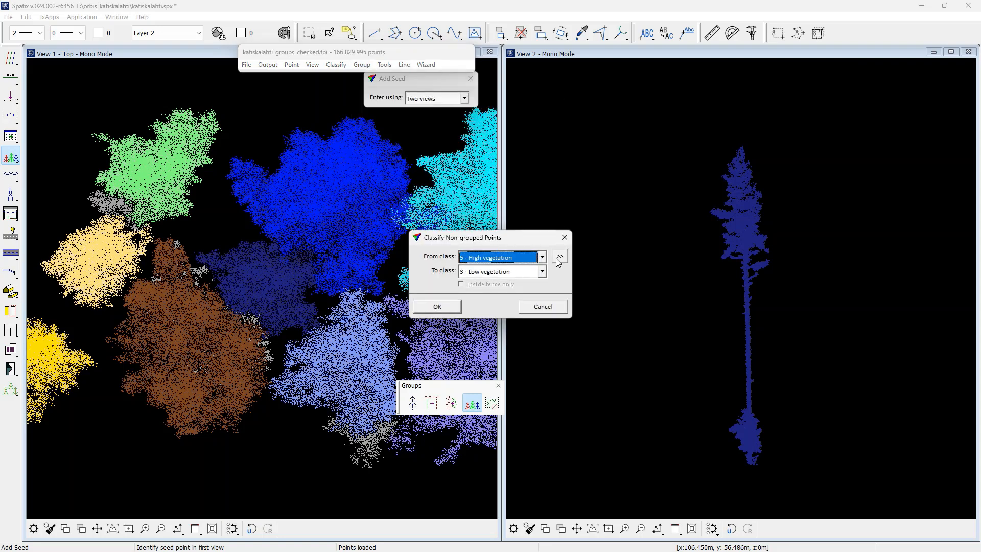
click(559, 257)
click(457, 322)
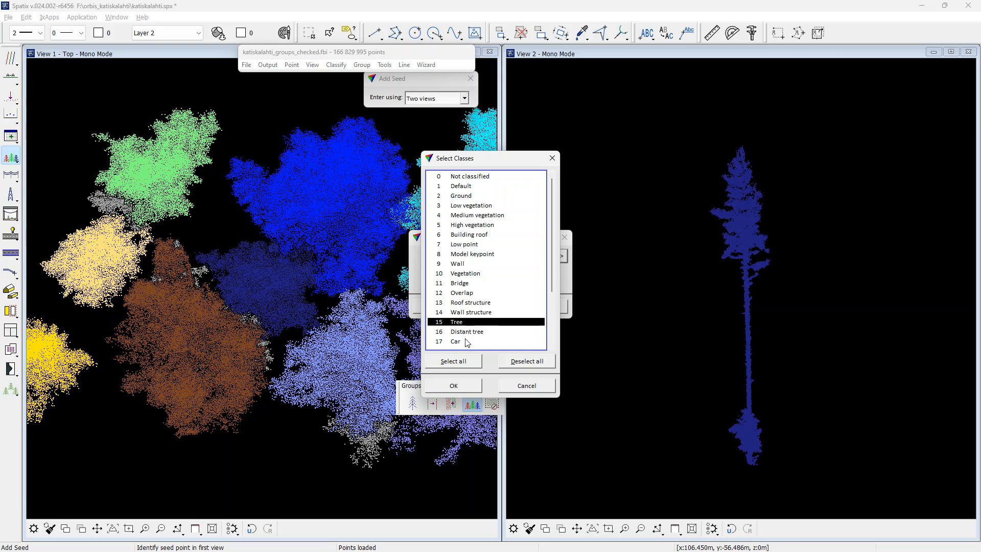
click(453, 386)
click(486, 274)
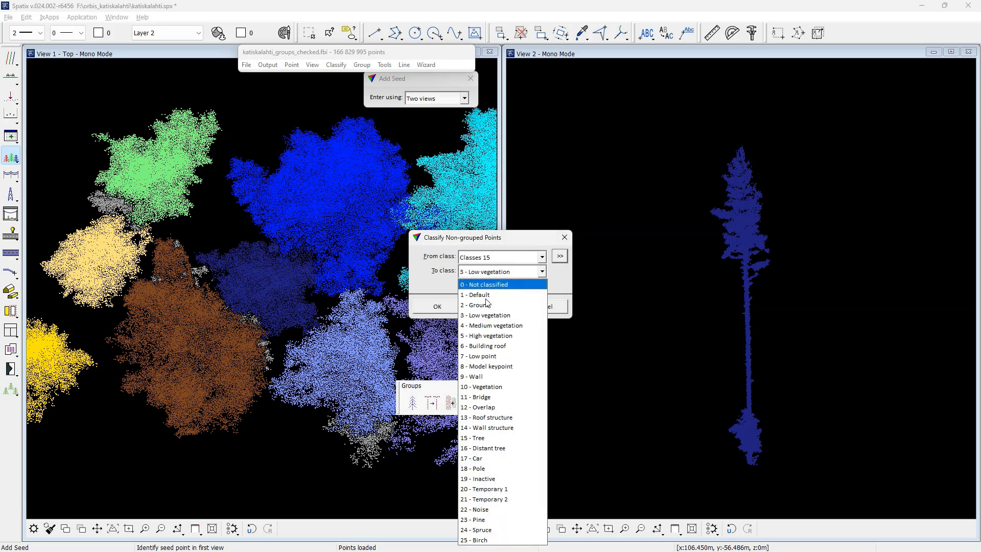
click(486, 335)
click(452, 308)
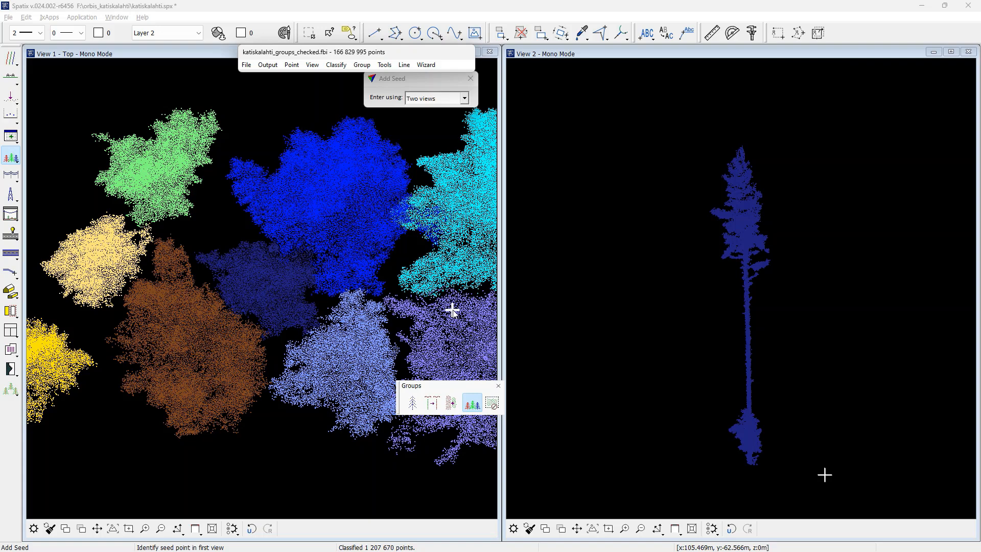
Classify the groups that have the majority of points in class 15 Tree to class 23 Pine
click(361, 65)
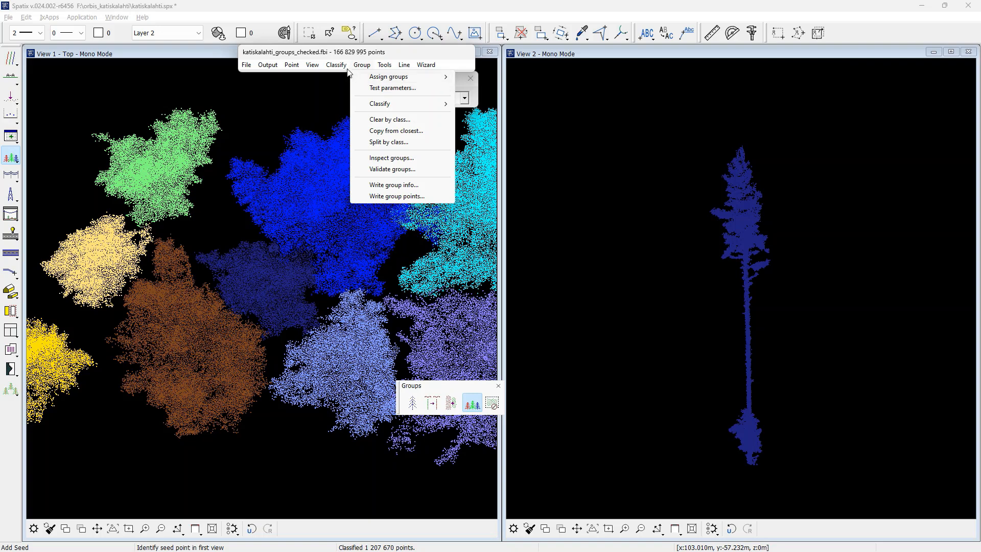
mouse_move(338, 65)
mouse_move(351, 81)
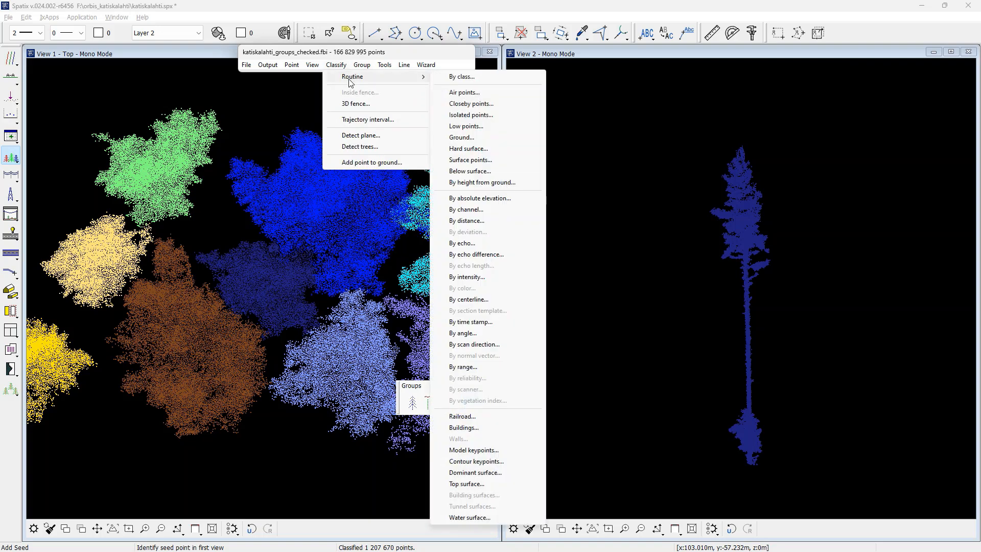
mouse_move(379, 105)
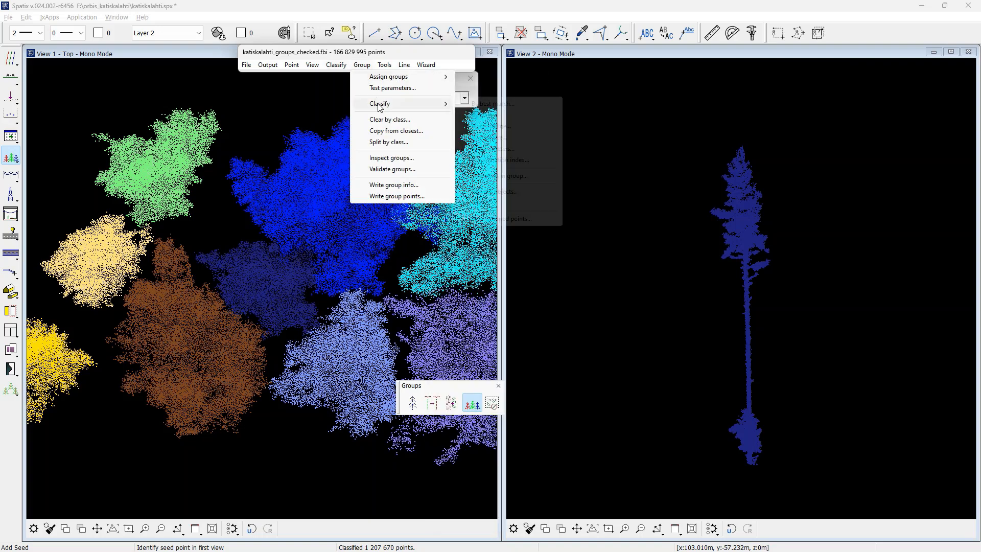
click(477, 119)
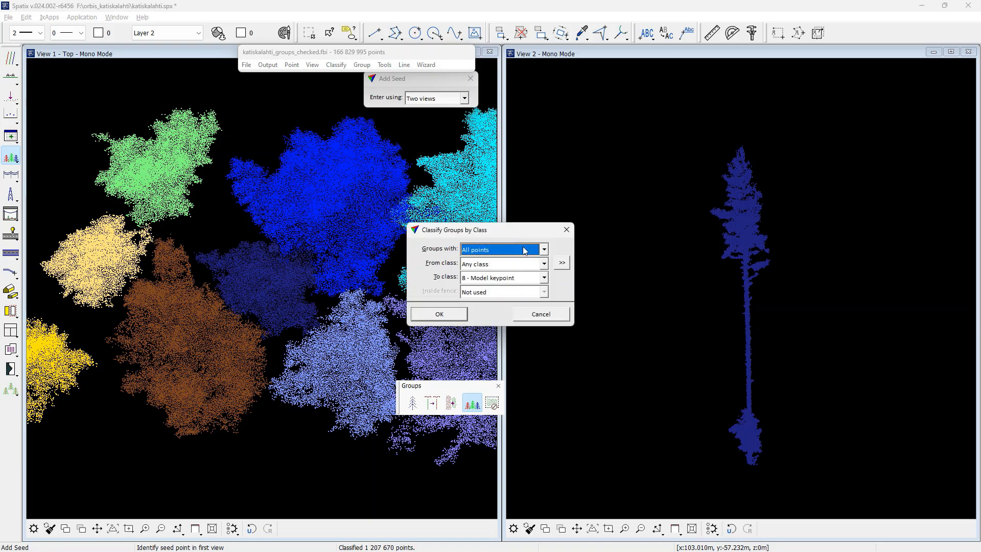
click(542, 266)
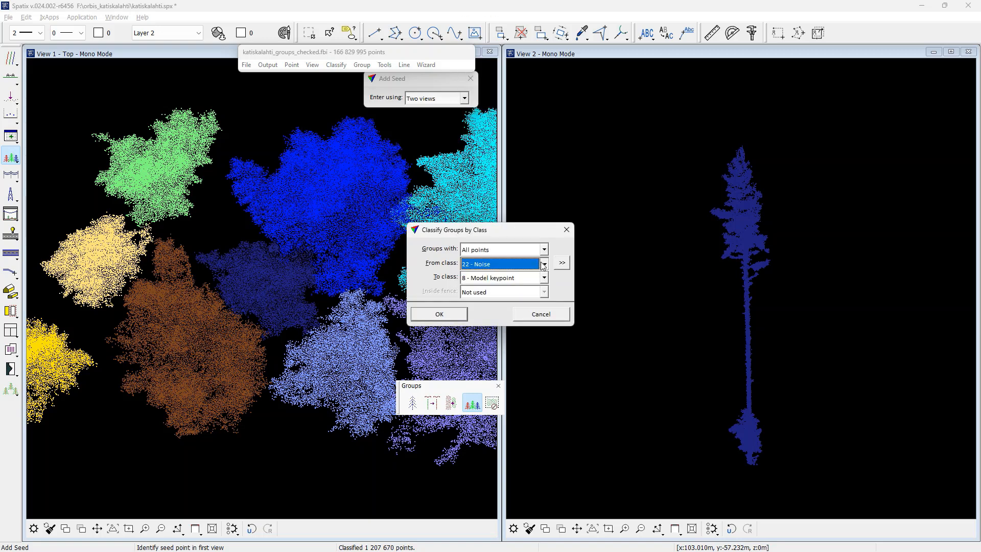
click(544, 250)
click(536, 259)
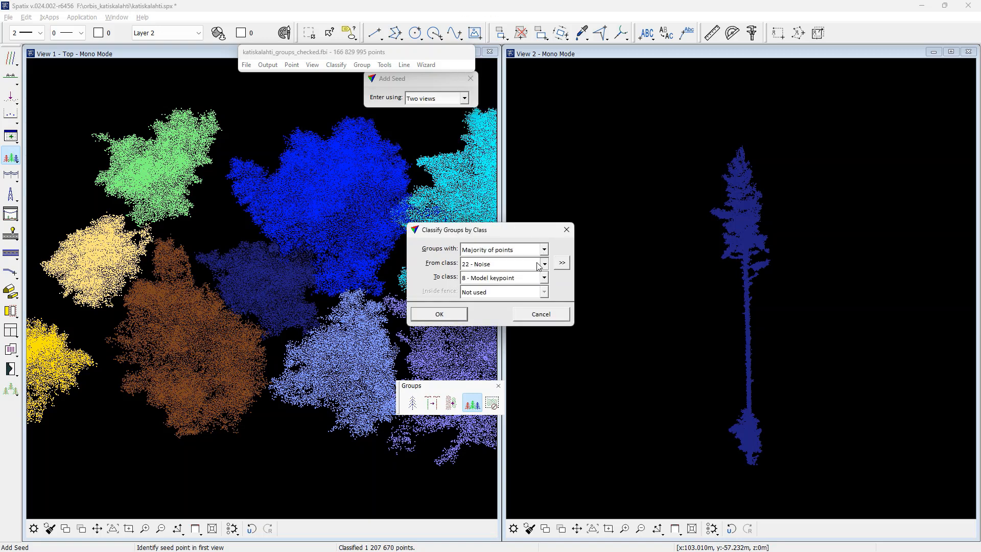
click(537, 264)
click(528, 273)
click(544, 279)
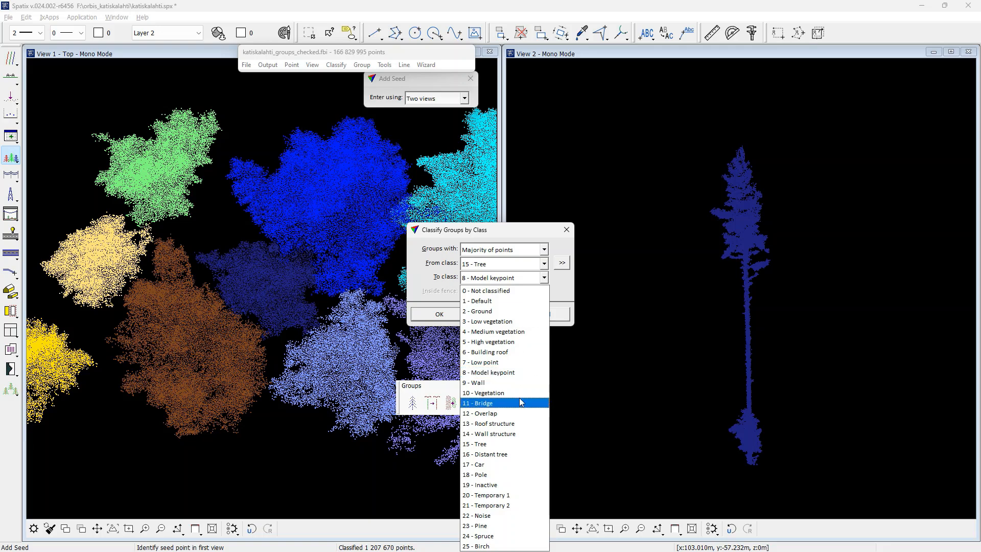
click(485, 526)
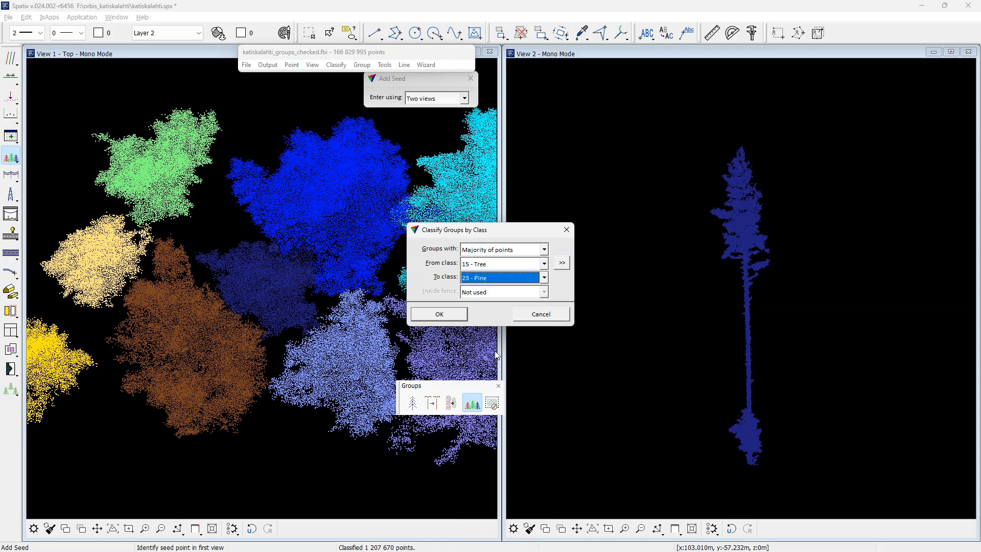
click(453, 316)
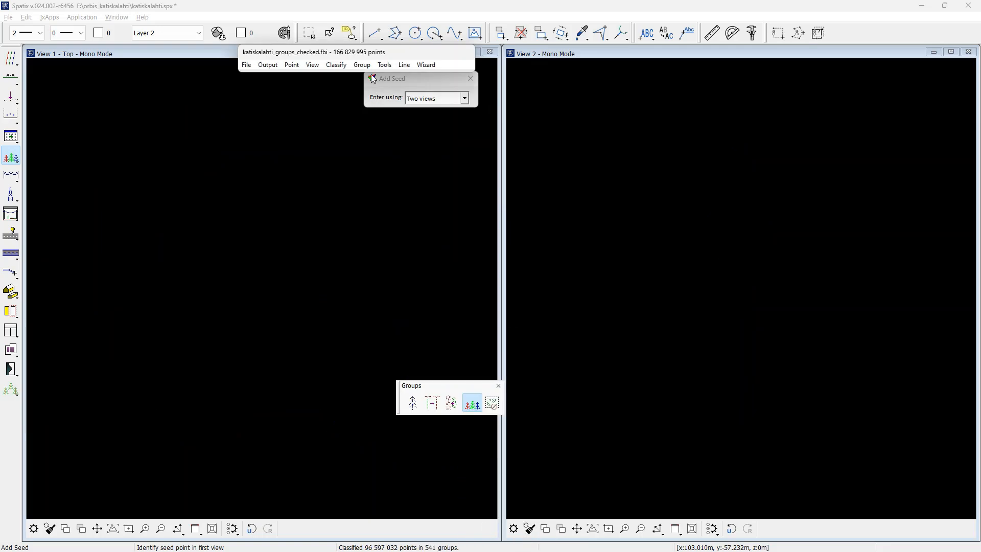
Color view 1 by class and display the classes 23 Pine, 24 Spruce and 25 Birch in it
click(312, 65)
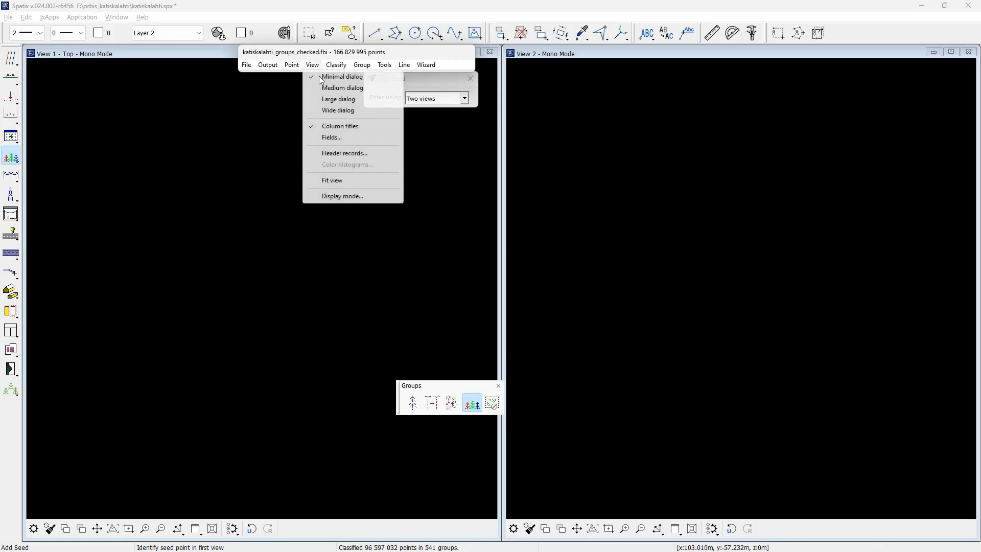
click(333, 196)
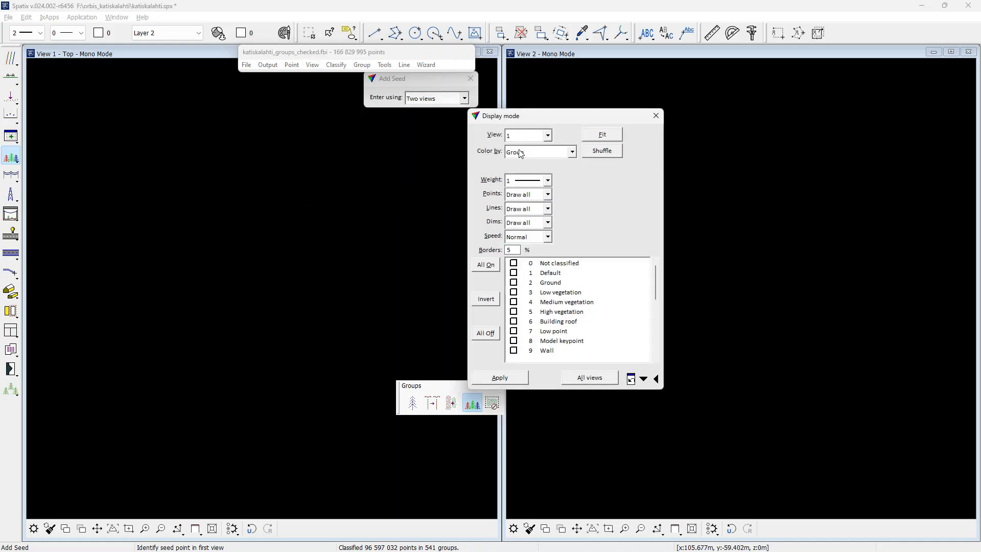
click(519, 153)
click(517, 175)
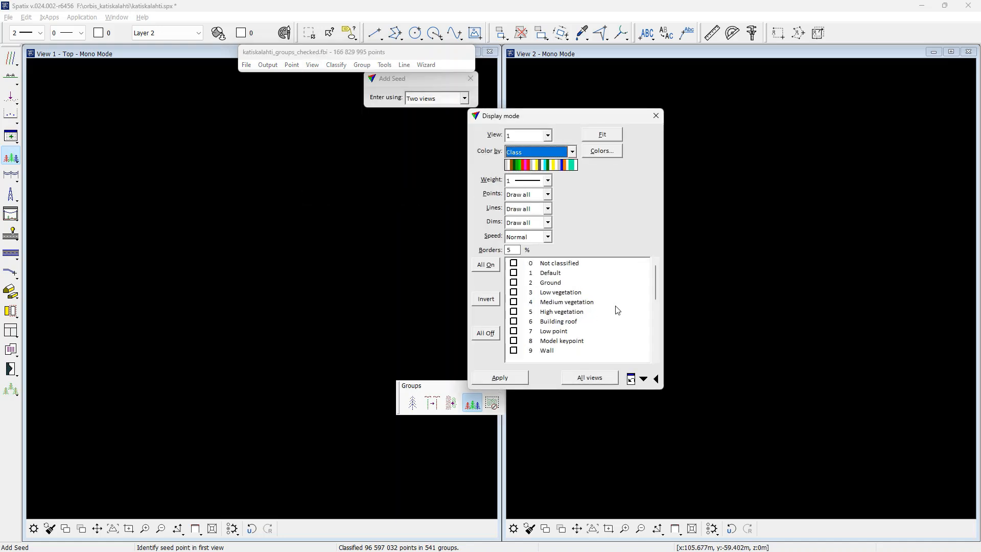
drag(656, 289, 655, 339)
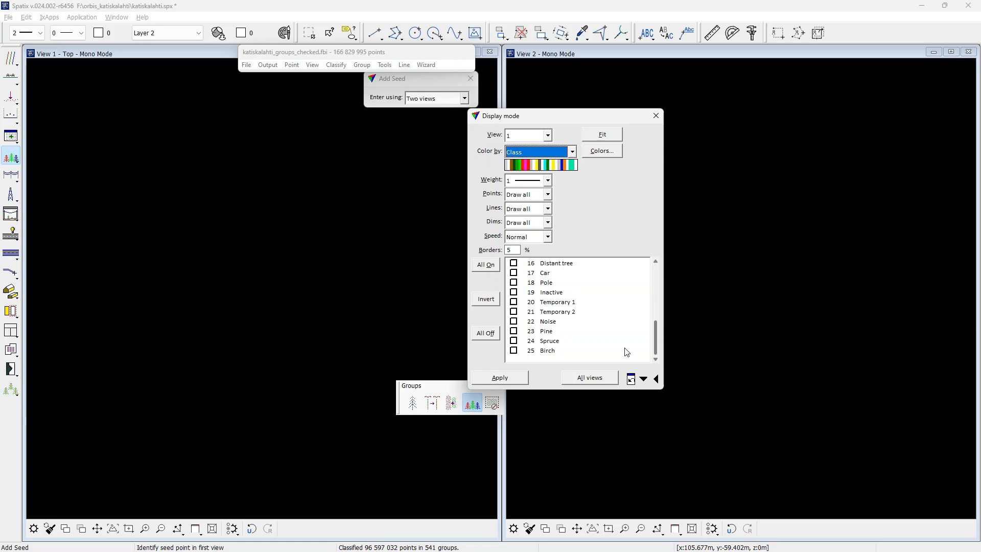
click(546, 351)
click(544, 341)
click(543, 332)
click(517, 378)
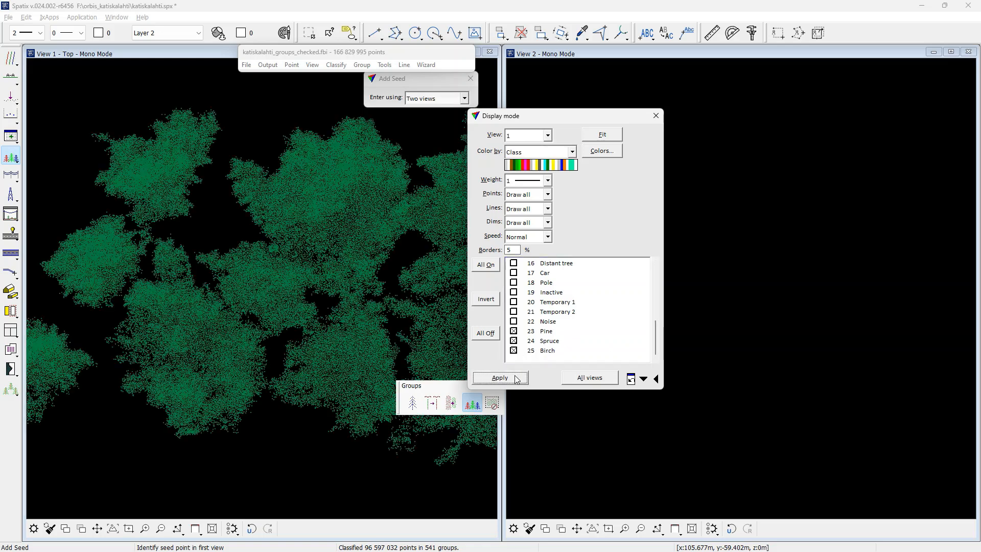
click(656, 115)
Set up a new group inspection for groups with all points in classes 23-25
click(366, 66)
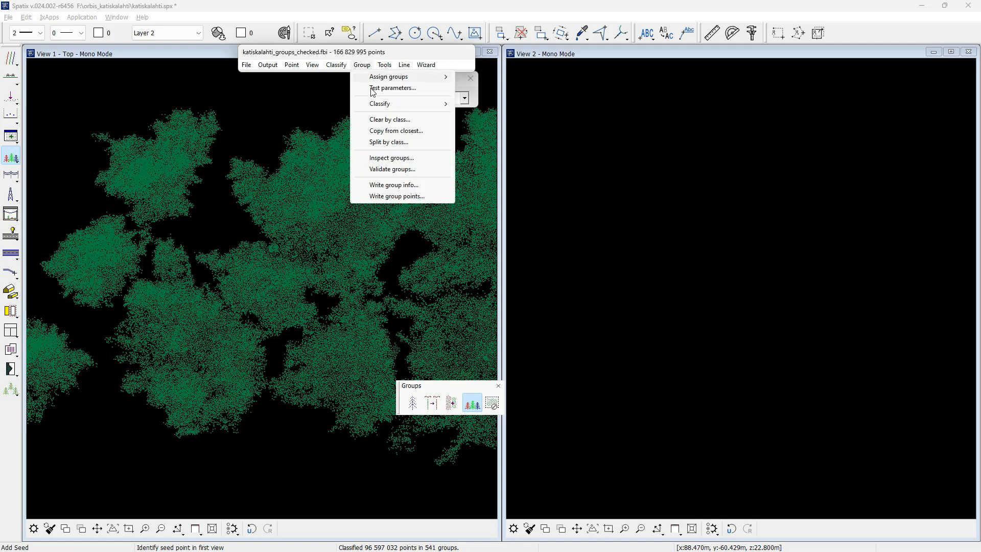
click(393, 162)
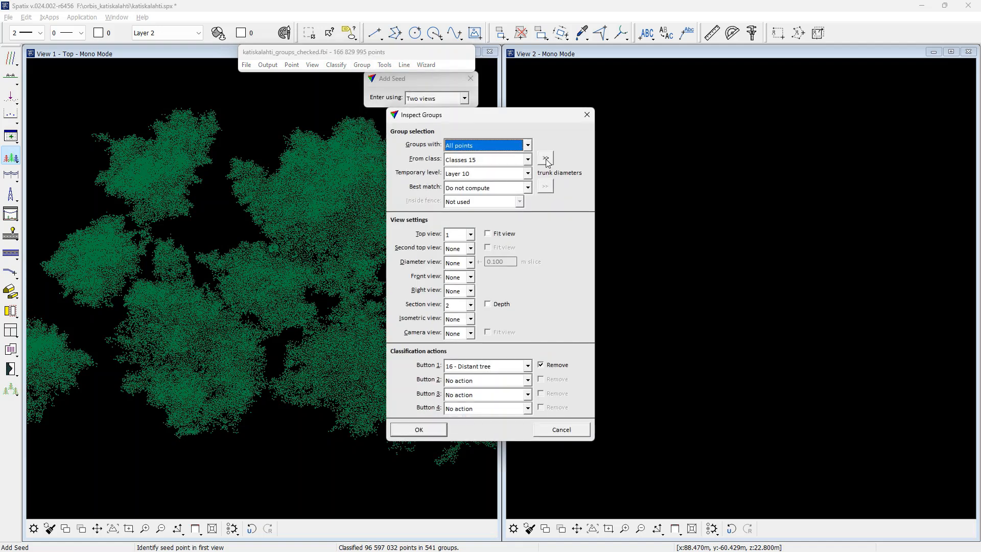
click(545, 159)
drag(553, 229, 553, 321)
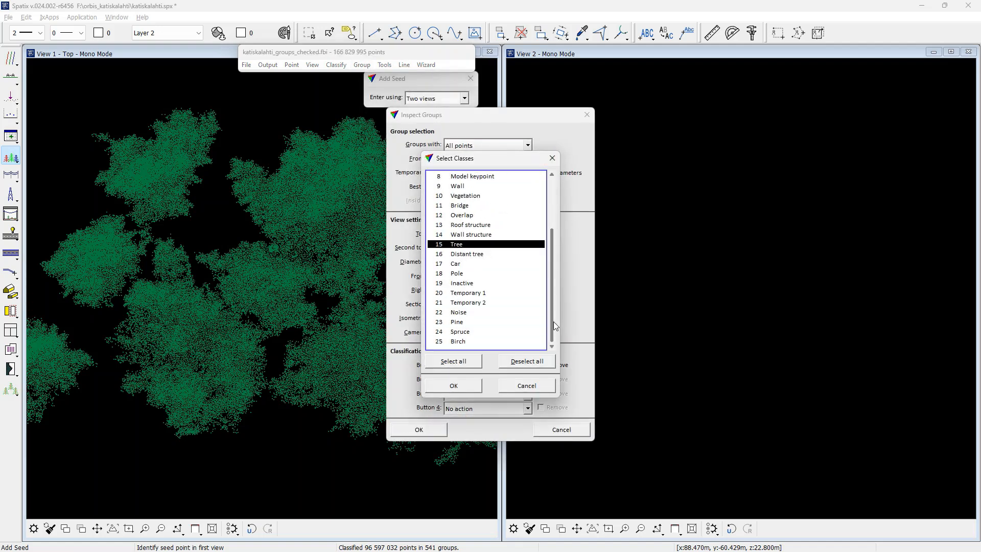
drag(466, 321, 465, 341)
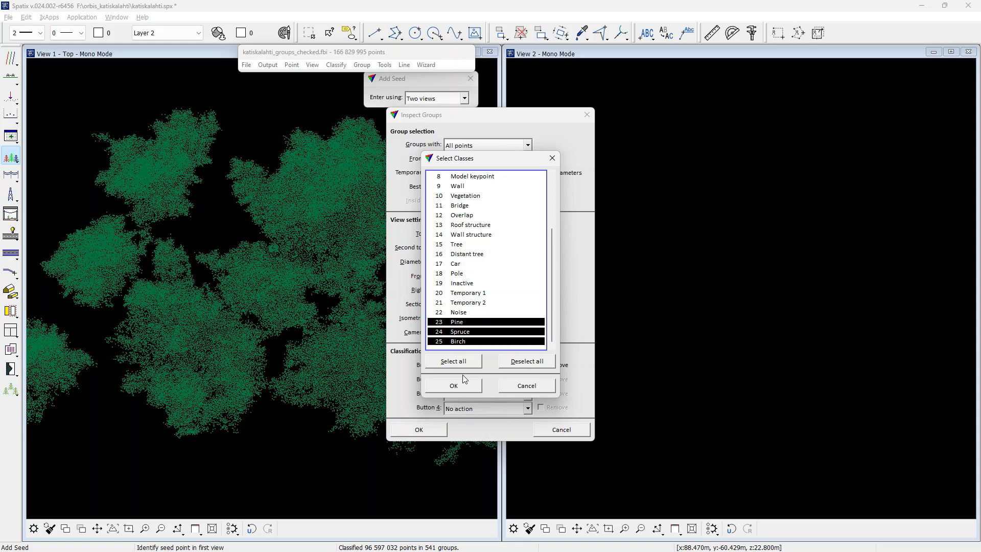
click(453, 384)
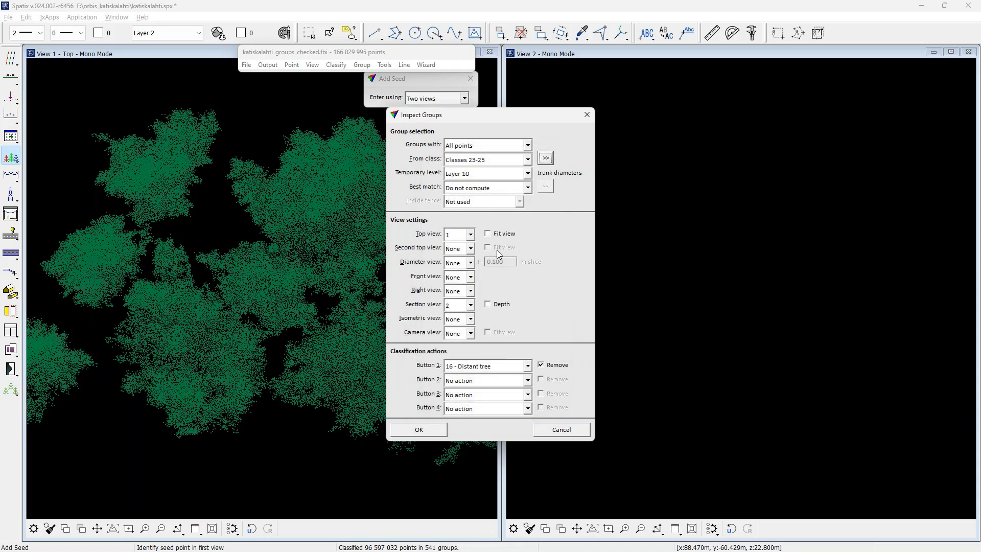
Assign 24 Spruce and 25 Birch as the first two classification actions, without removing groups, and start the inspection
click(527, 367)
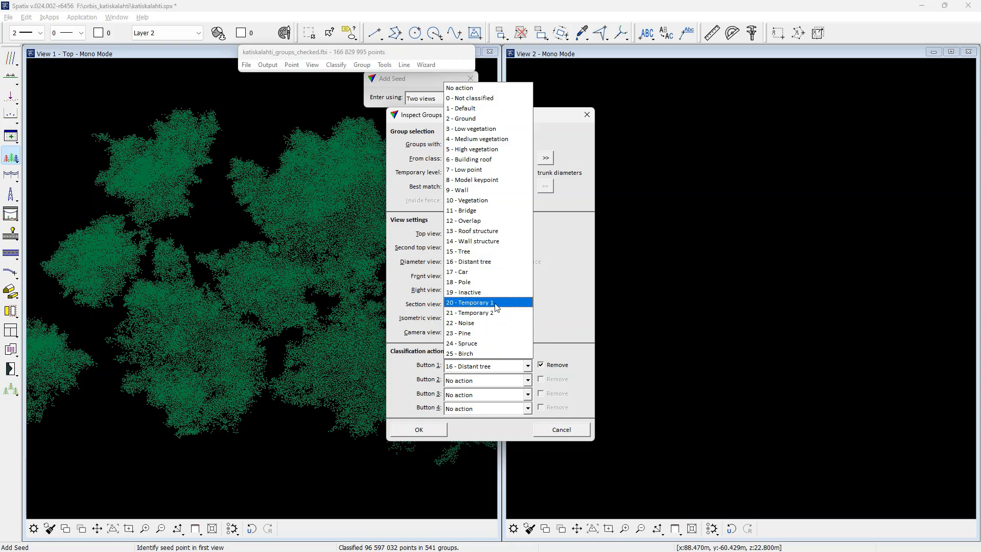
click(490, 343)
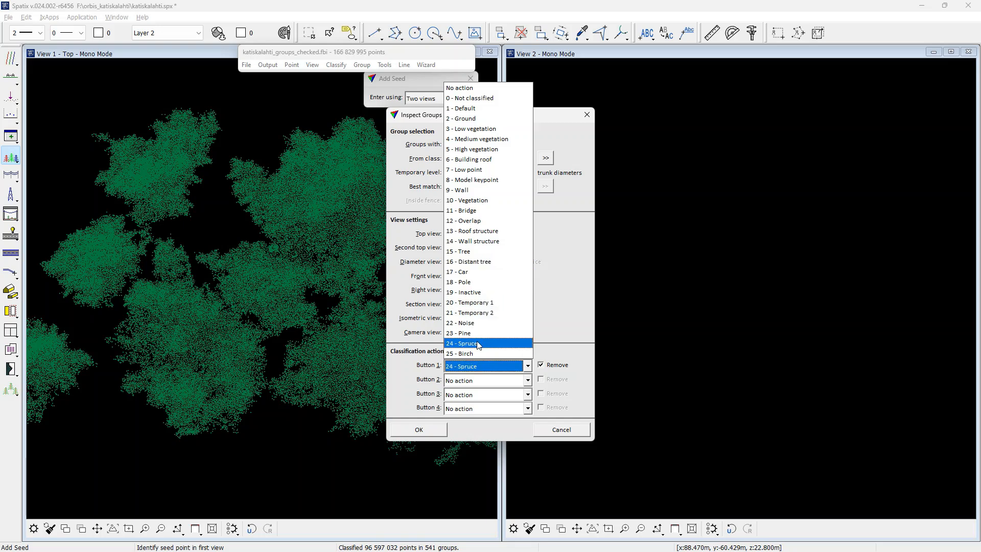
click(527, 381)
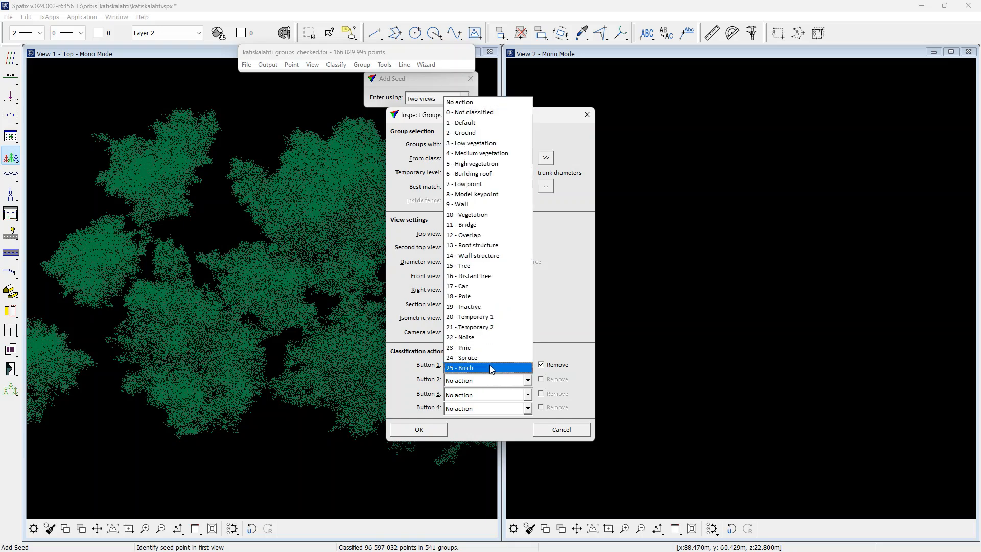
click(489, 365)
click(541, 365)
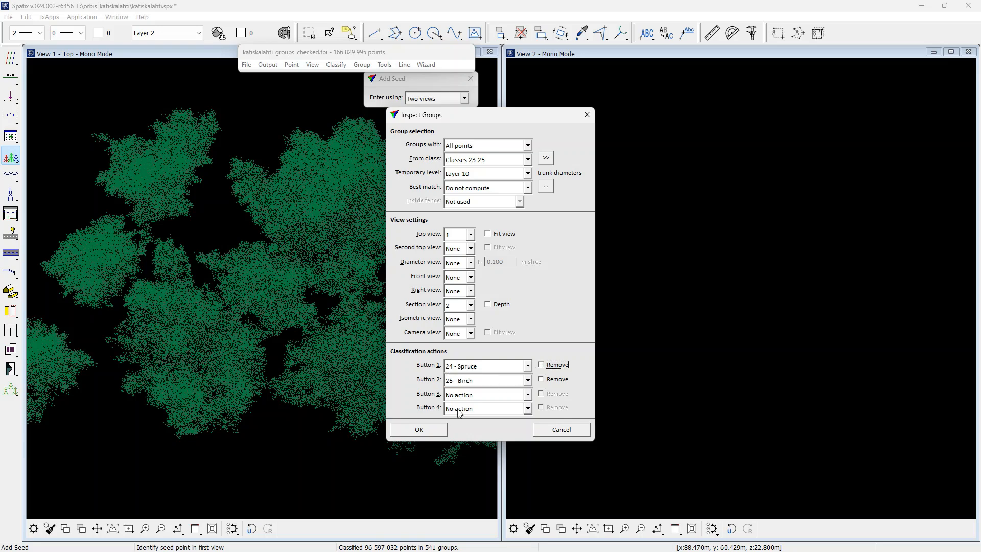
click(432, 430)
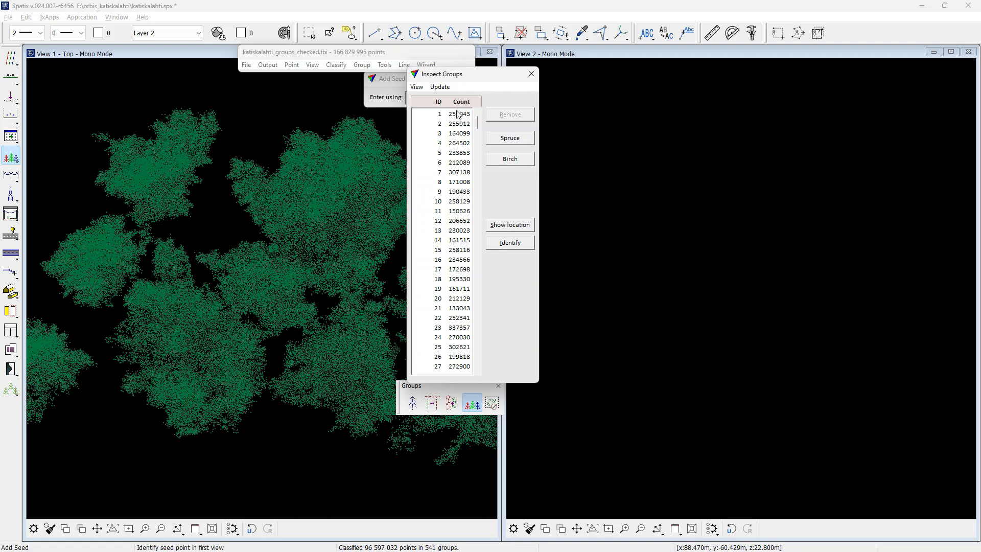
Select group 1 for inspection and display classes 23 Pine, 24 Spruce and 25 Birch in view 2
click(457, 115)
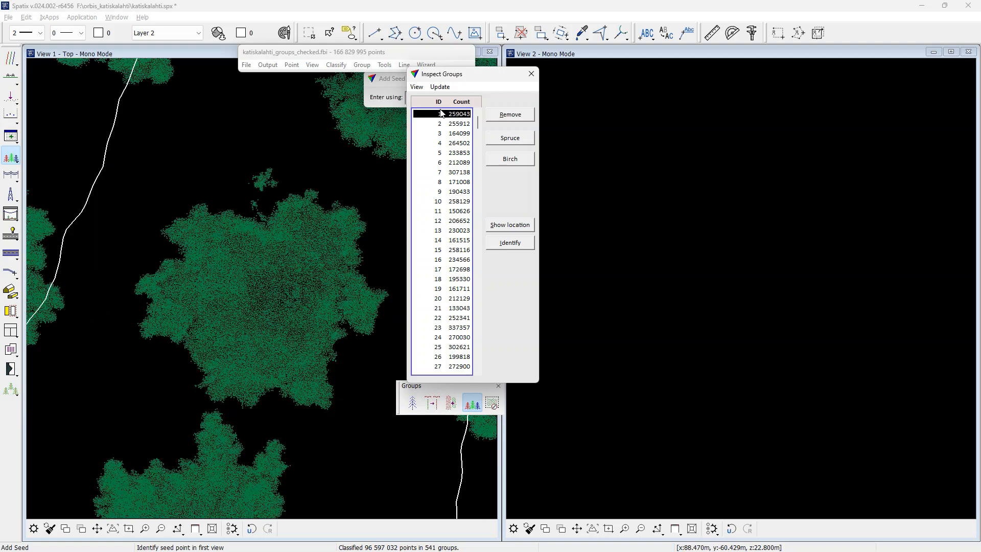
click(312, 65)
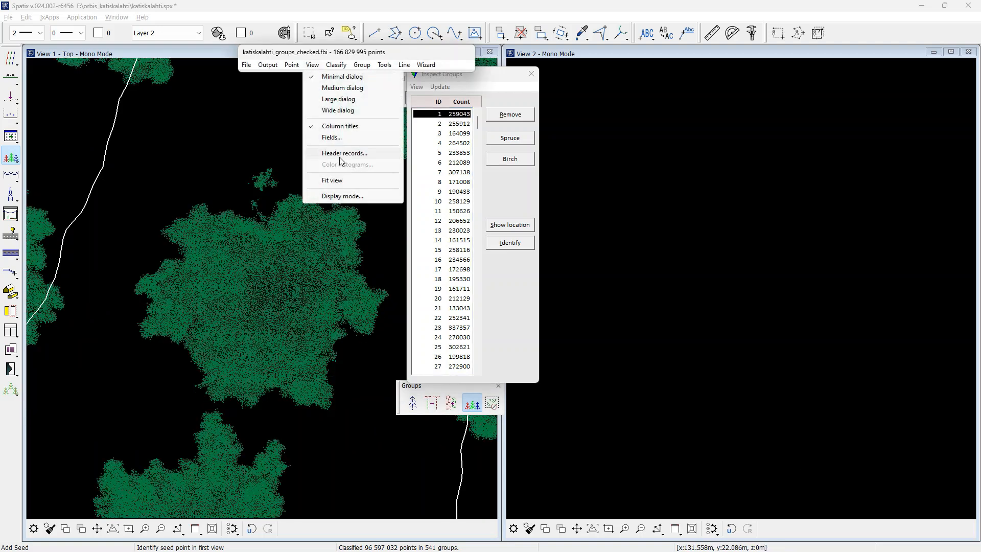
click(342, 196)
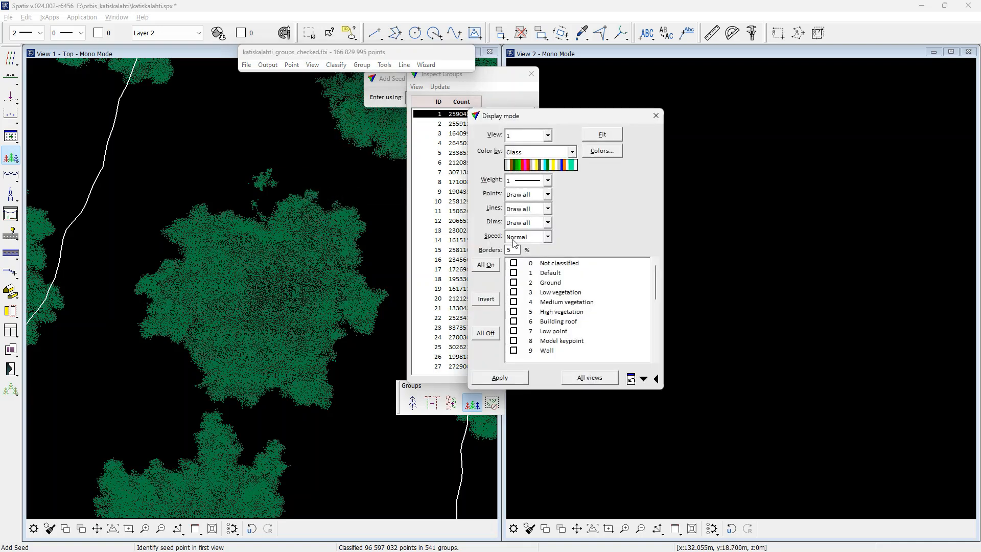
click(546, 138)
click(537, 161)
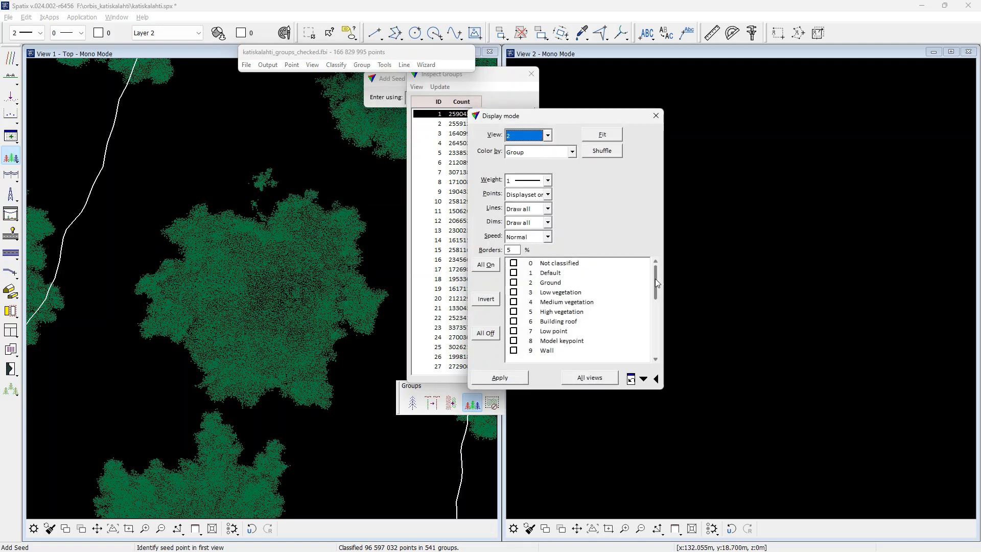
drag(654, 282, 655, 337)
click(550, 351)
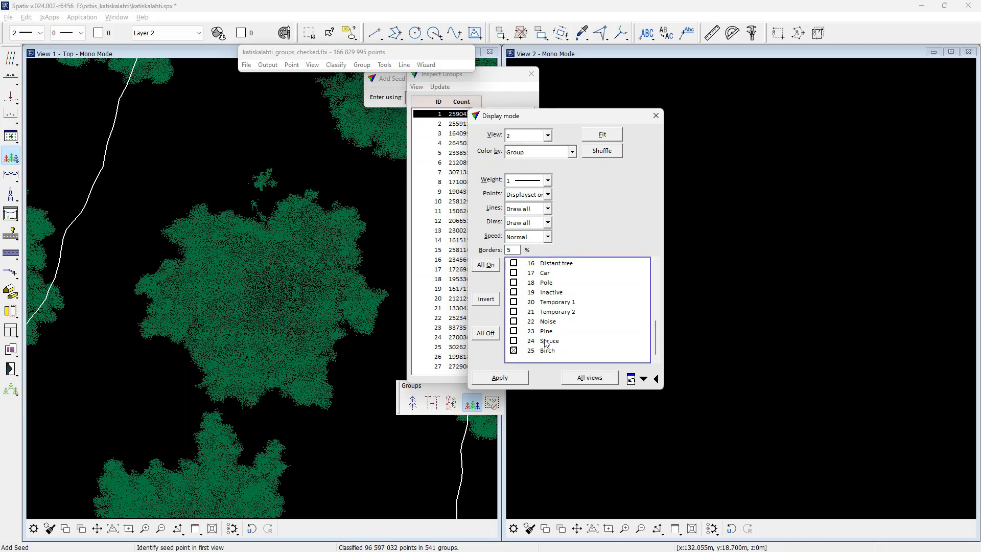
click(545, 340)
click(546, 331)
click(499, 377)
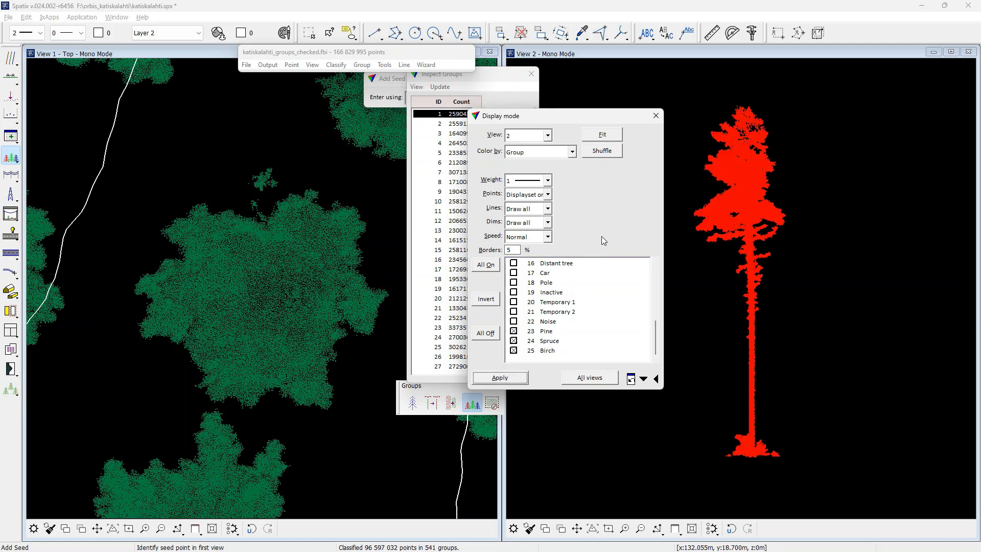
click(656, 117)
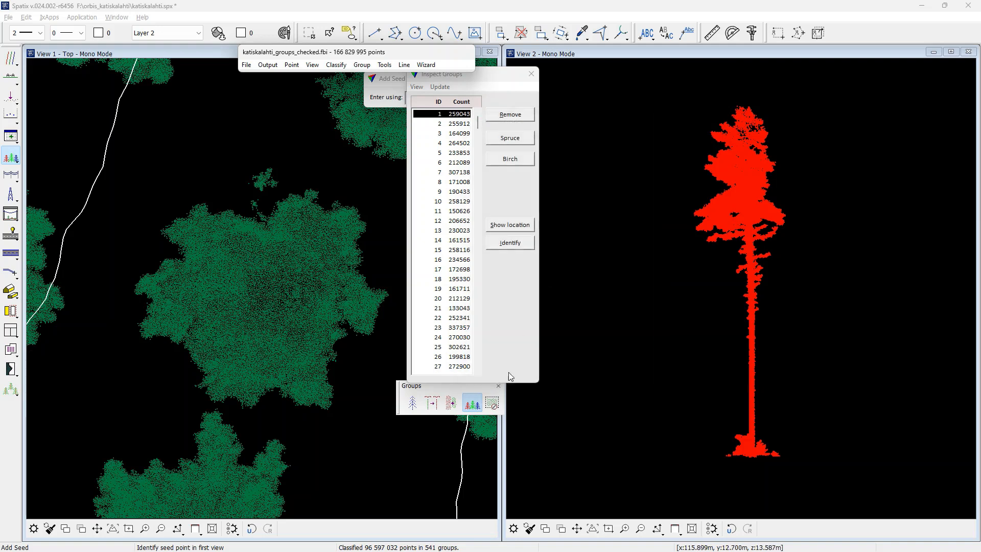
Fence the ground-clutter points on one side of the first tree's trunk base and clear their group value
click(491, 402)
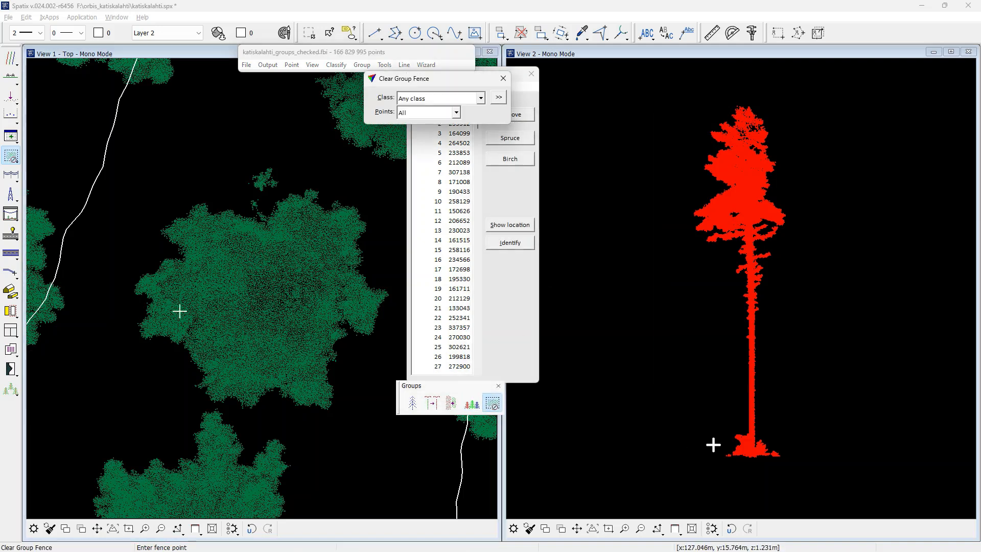
click(755, 429)
click(755, 465)
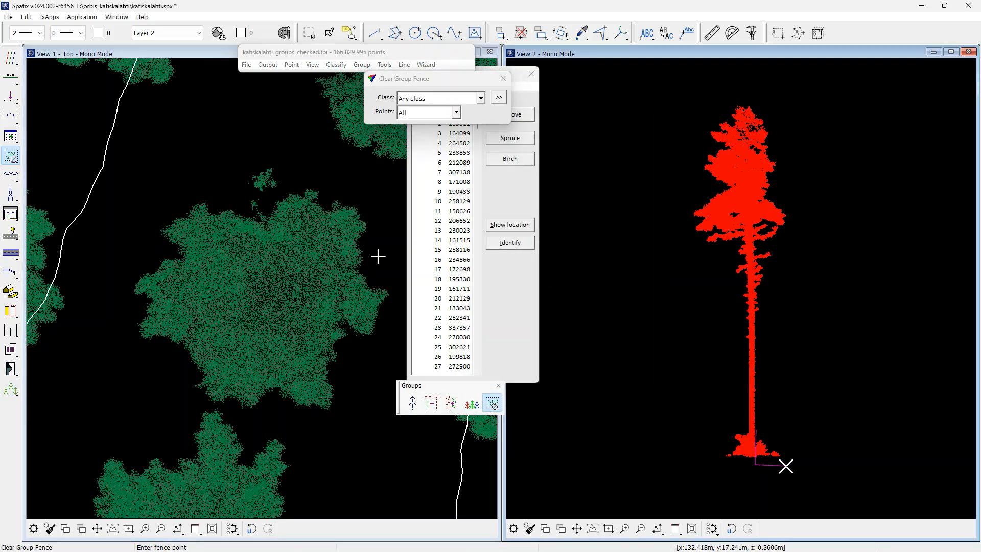
click(785, 465)
click(757, 430)
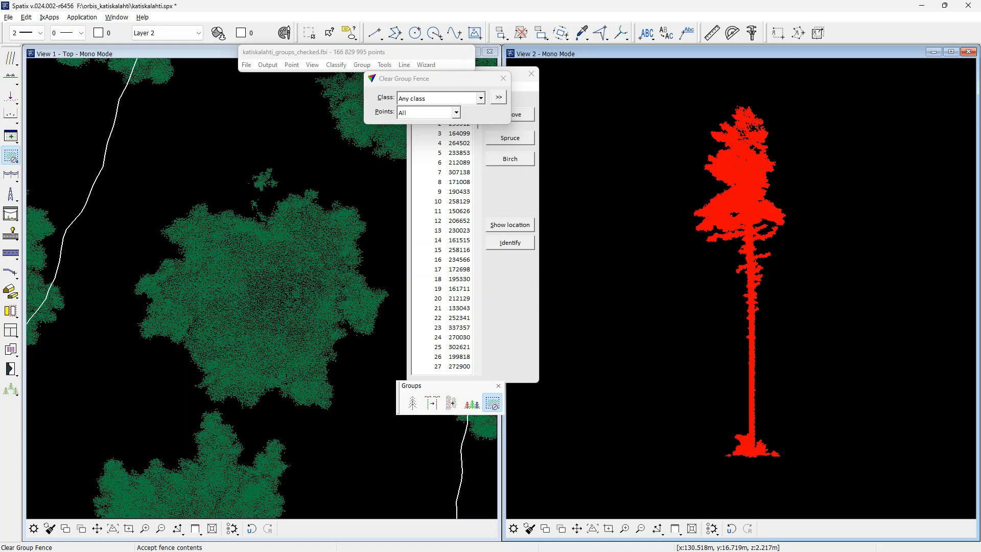
click(745, 427)
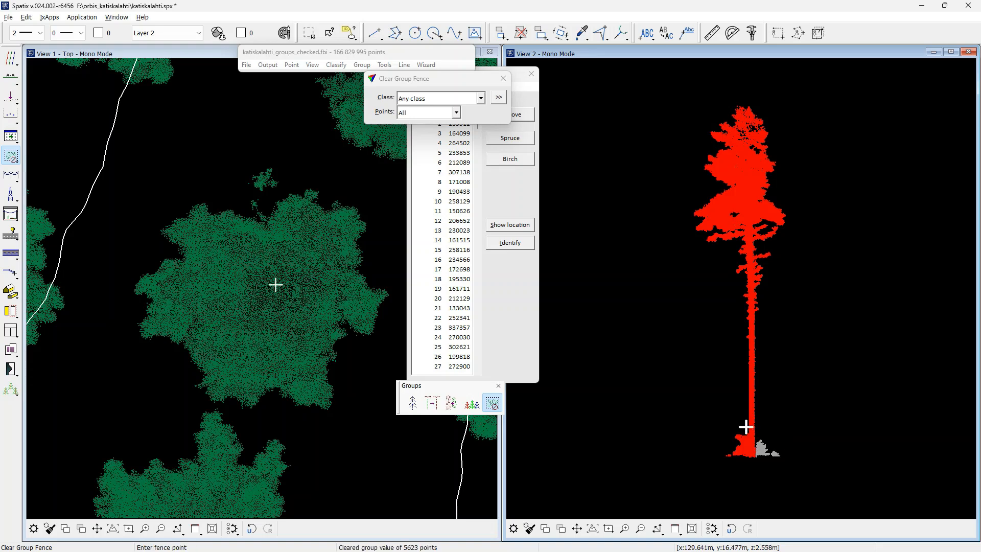
Fence the clutter points on the opposite side of the trunk base to clear their group value
click(746, 465)
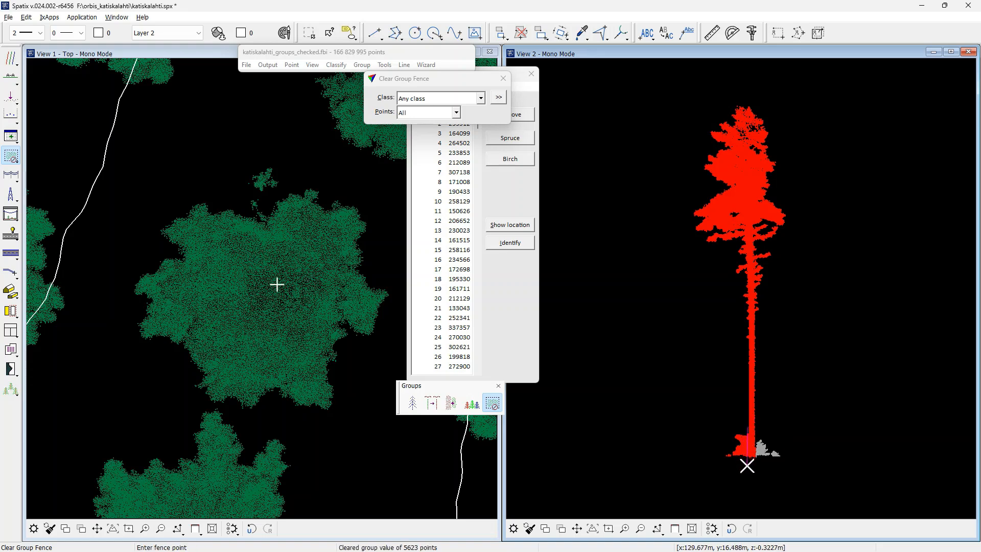
click(717, 465)
click(746, 426)
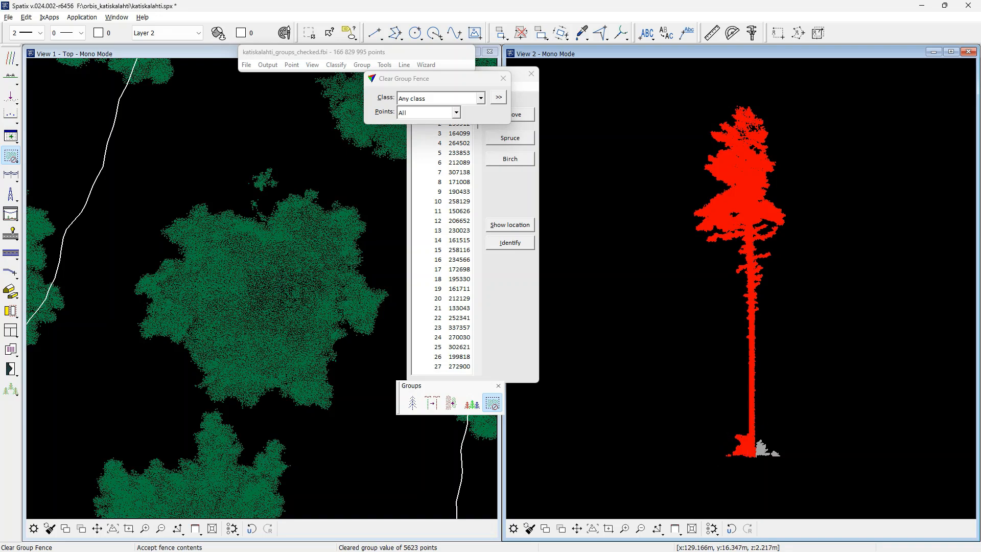
Step through the tree groups from ID 2 to ID 17 and classify group 17 as Spruce
click(464, 123)
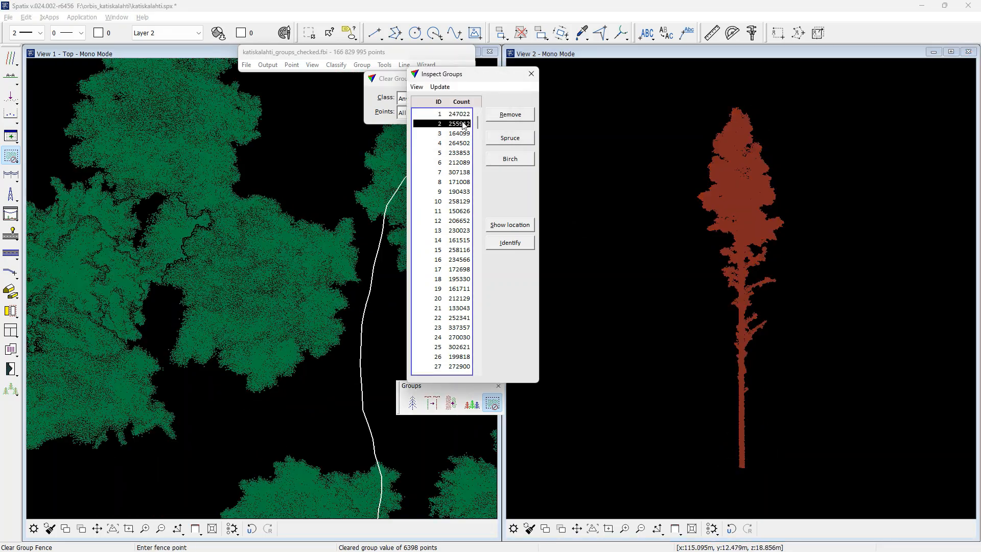
key(Down)
key(Down)
key(Down)
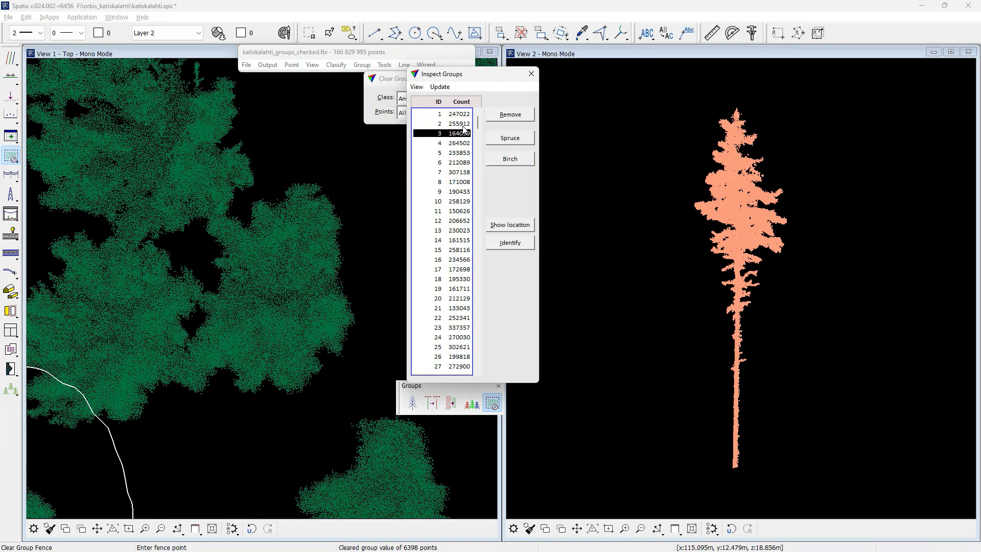
key(Down)
key(Down)
key(Down)
key(Down)
key(Down)
key(Down)
key(Down)
key(Down)
key(Down)
key(Down)
key(Down)
key(Down)
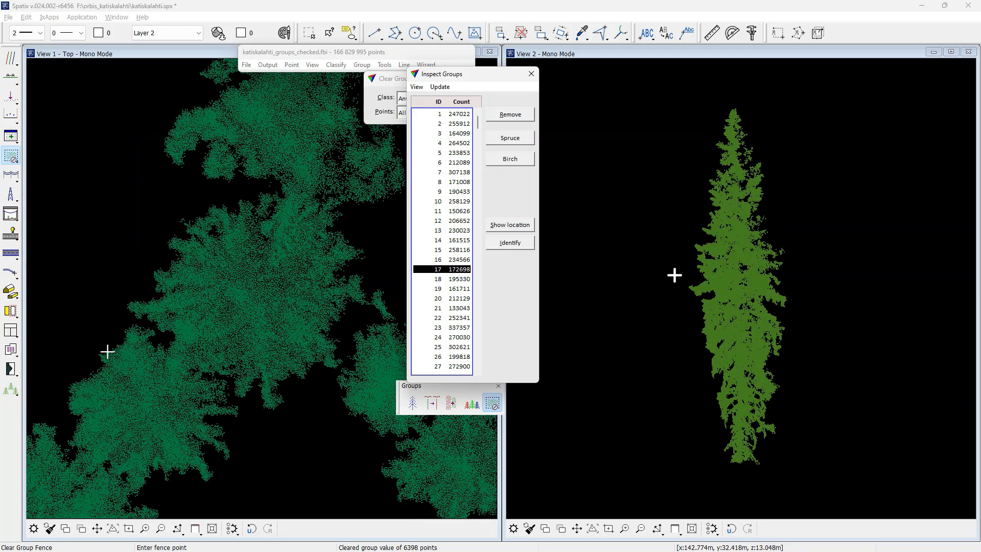
click(509, 138)
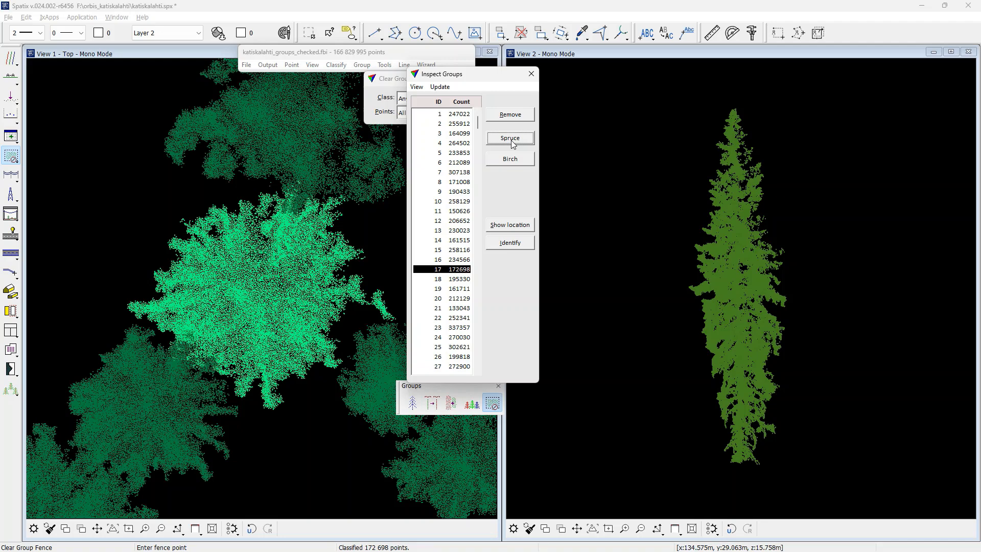
Continue inspecting the tree groups from ID 18 to ID 88 and classify group 88 as Spruce
click(460, 279)
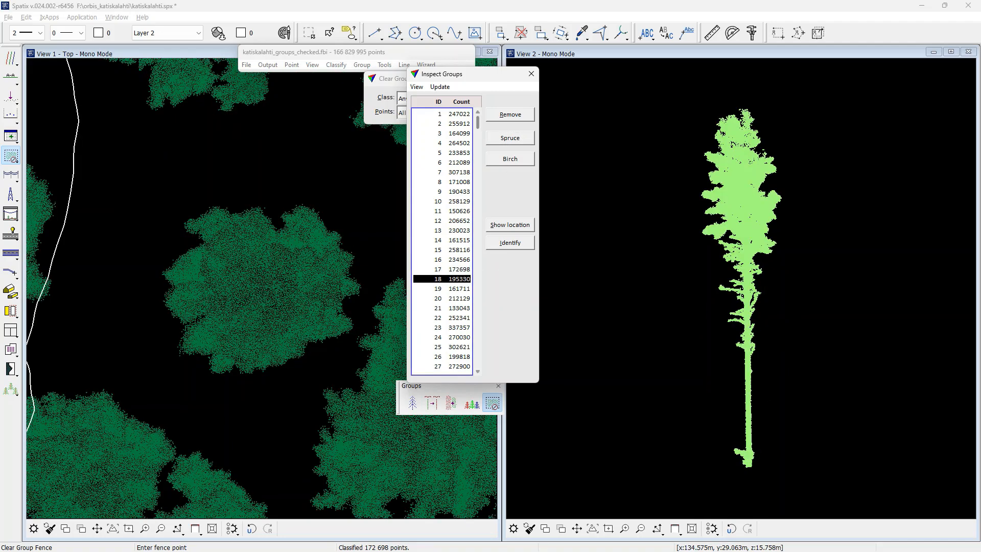
key(Down)
key(Down)
key(Down)
key(Down)
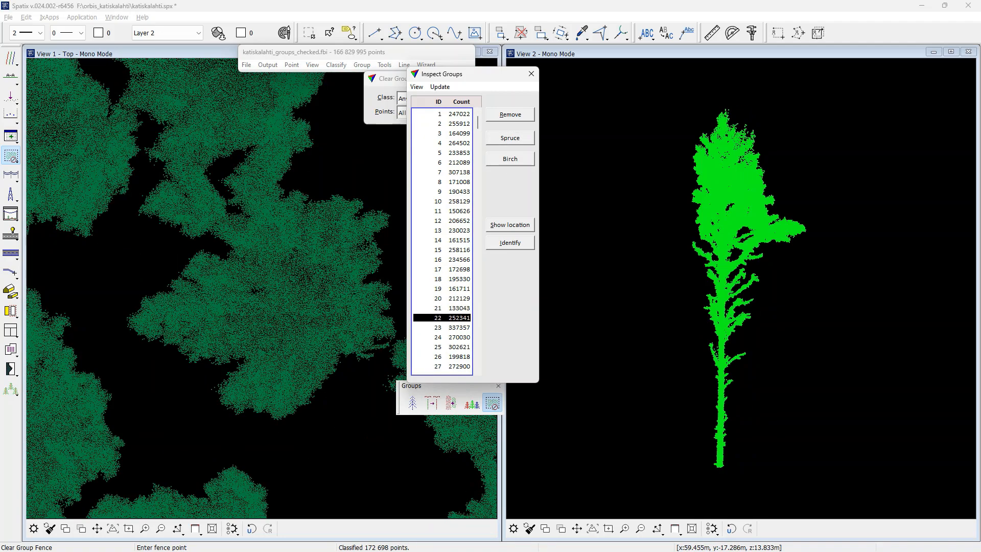
key(Down)
key(Down)
key(Down)
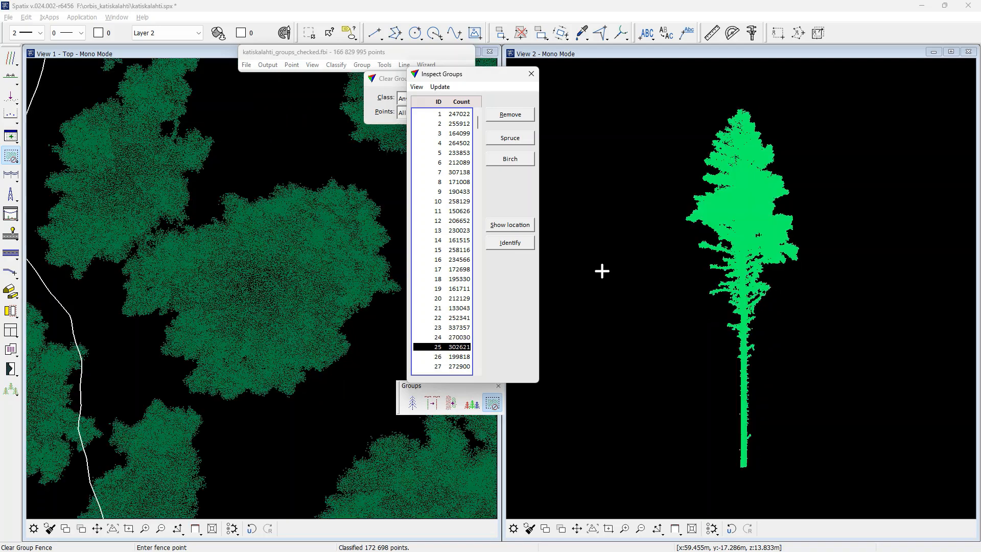
key(Down)
key(Down)
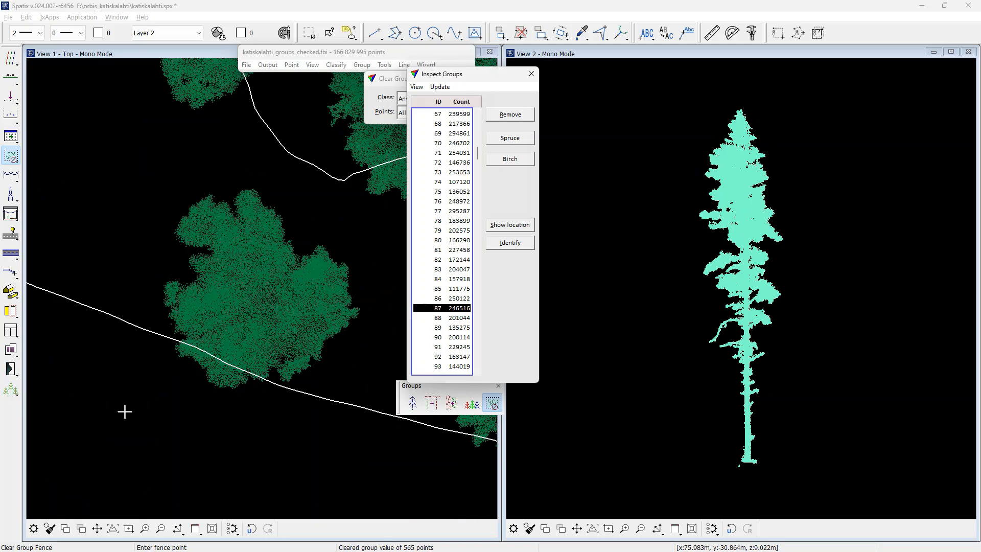
key(Down)
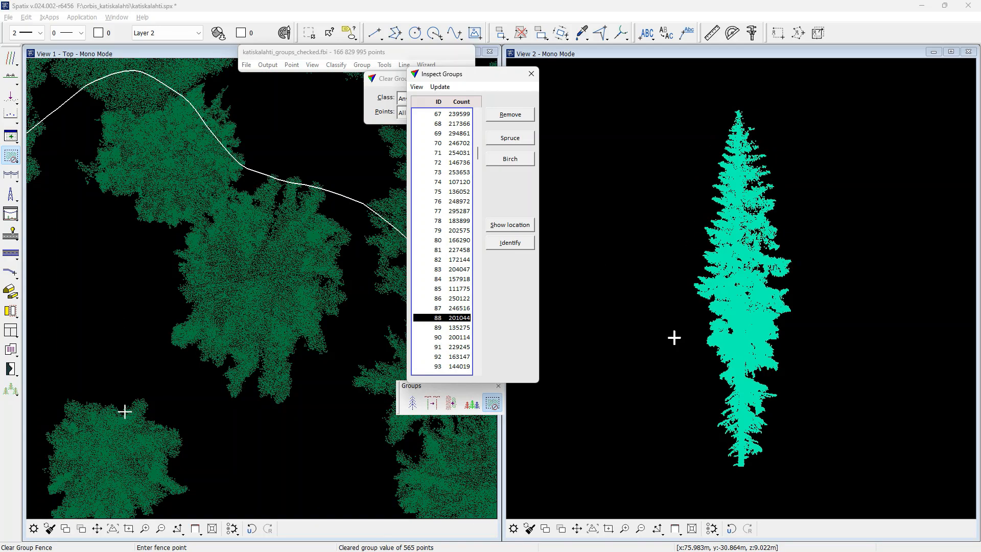
click(508, 141)
Finish inspecting the remaining groups, starting with ID 89, and save the points of katiskalahti_final.fbi
click(457, 327)
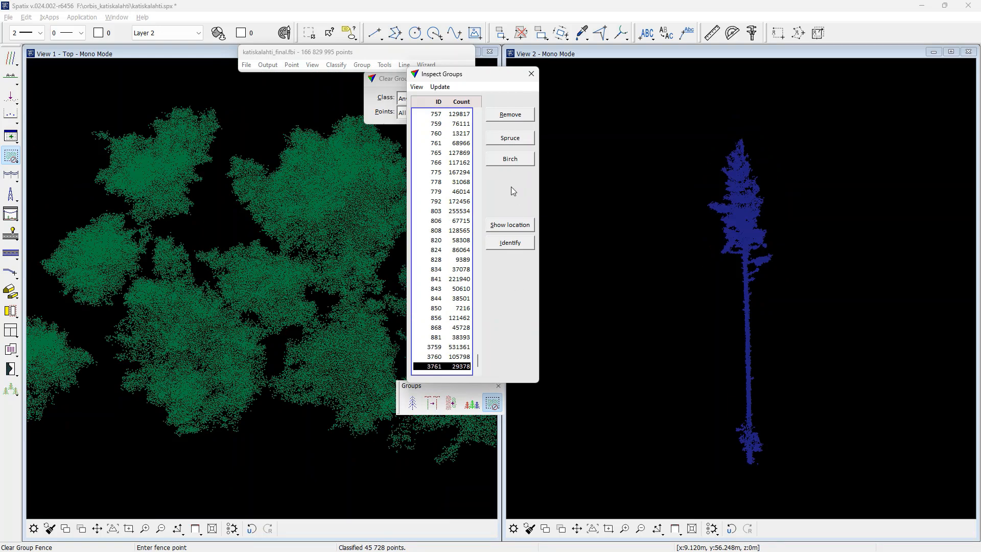
click(531, 79)
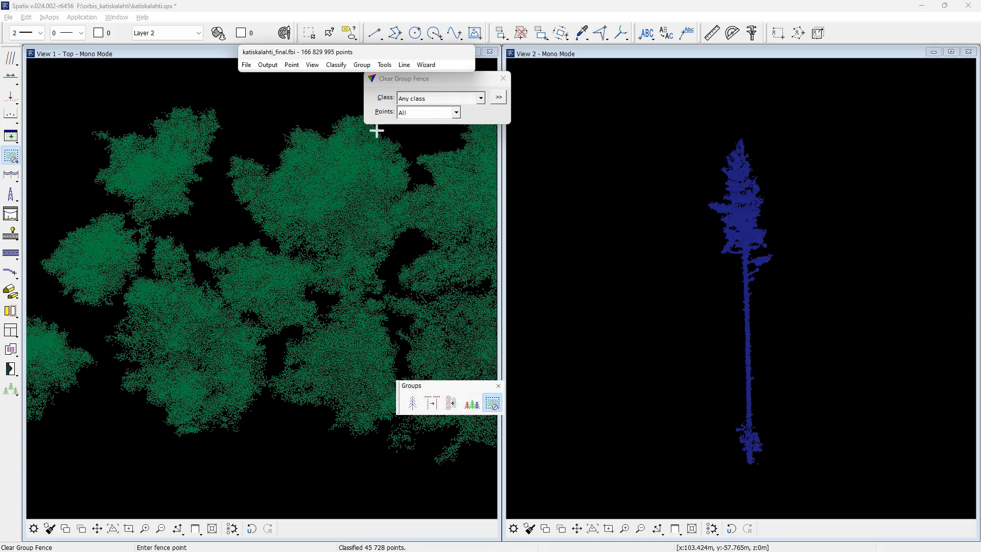
click(246, 65)
click(269, 146)
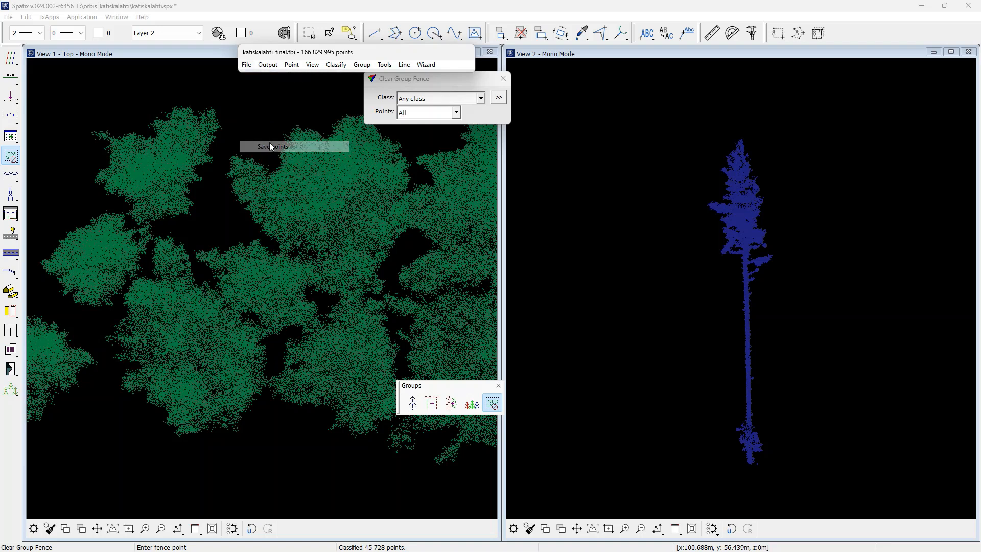
Classify the non-grouped points from the Pine, Spruce and Birch classes (23-25) to class 5, High vegetation
click(368, 67)
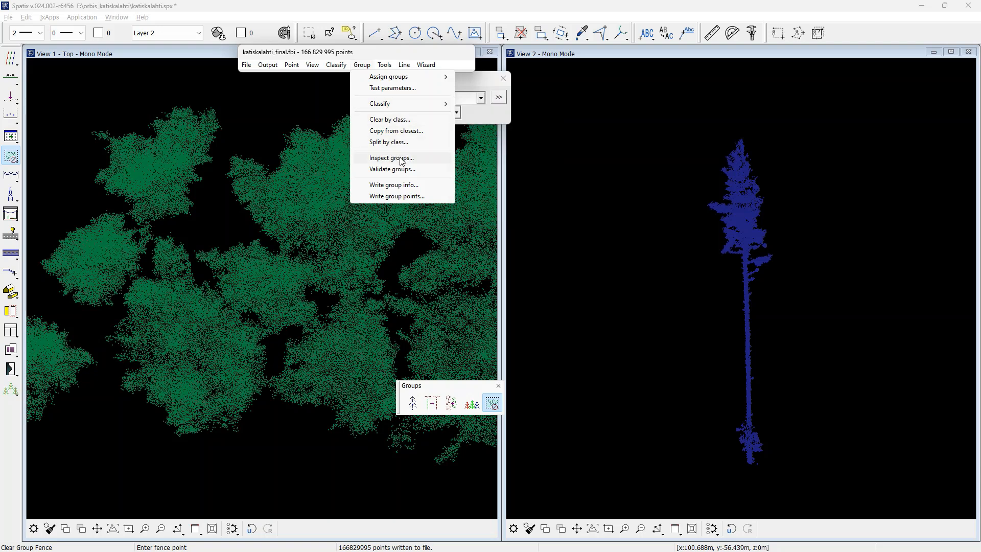
mouse_move(419, 105)
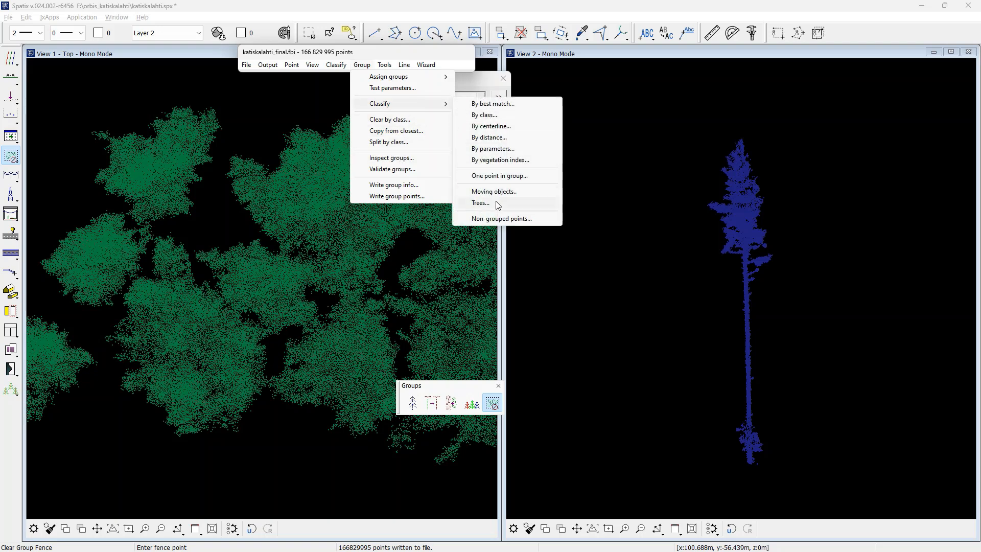
click(500, 221)
click(560, 255)
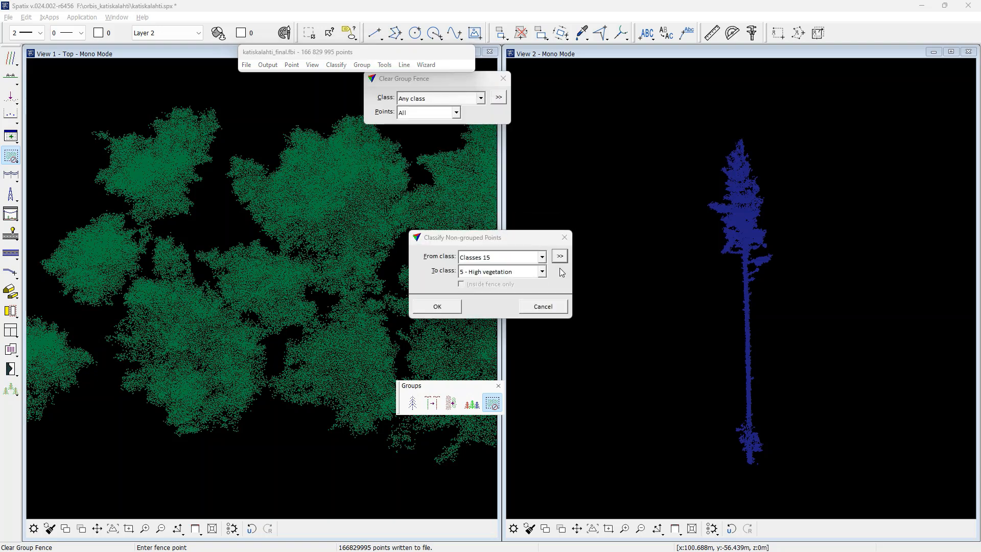
drag(550, 281, 553, 326)
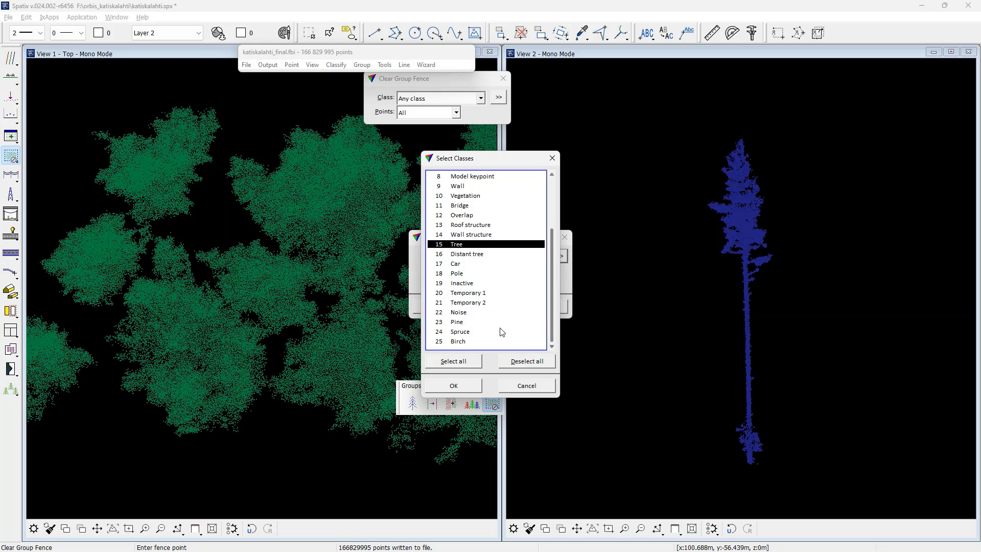
drag(462, 323, 469, 342)
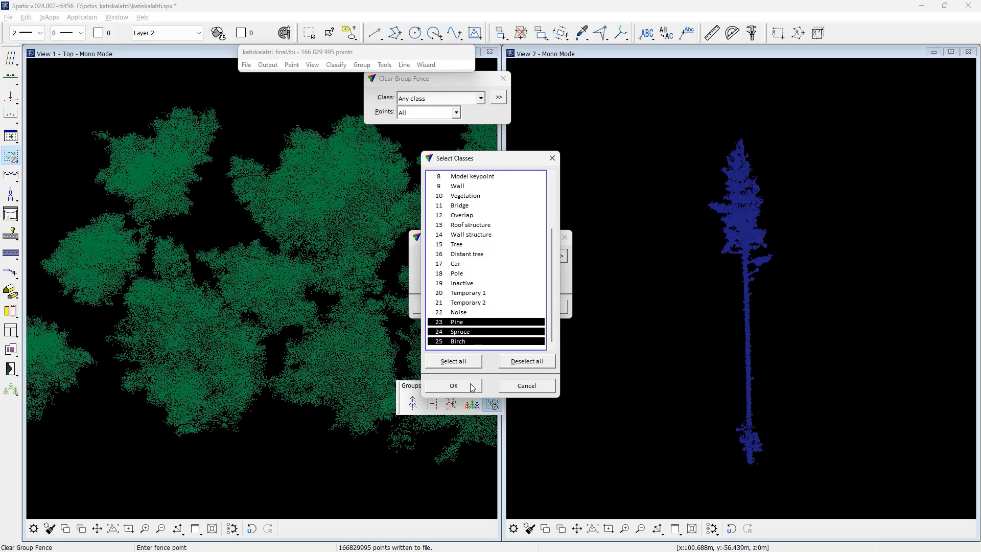
click(453, 385)
click(452, 309)
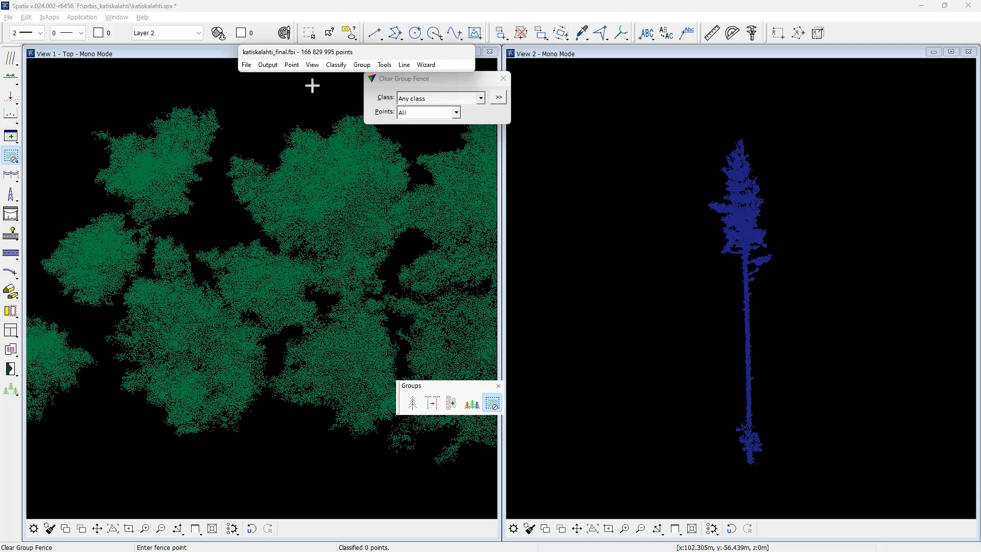
Start a trunk diameter measurement limited to the Pine, Spruce and Birch classes (23-25)
click(171, 34)
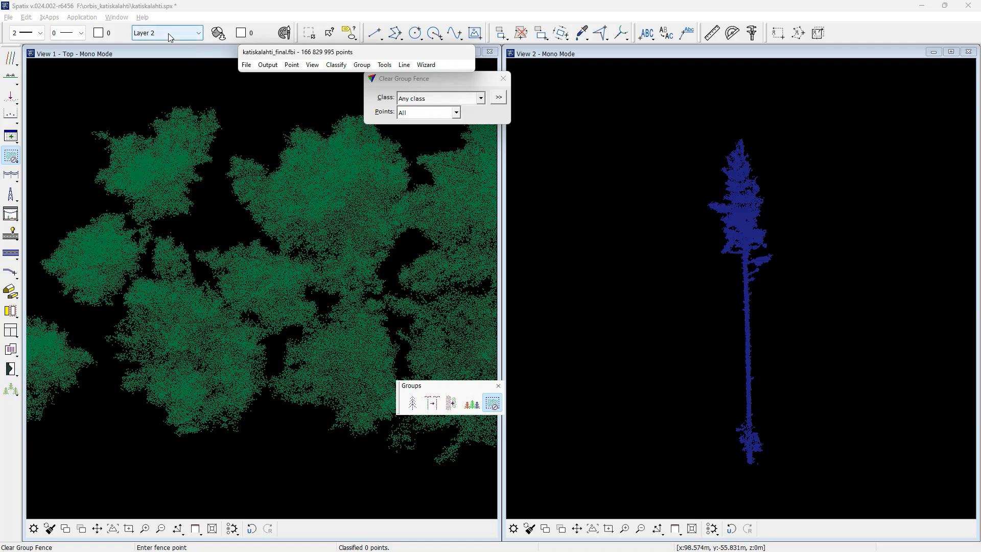
click(209, 54)
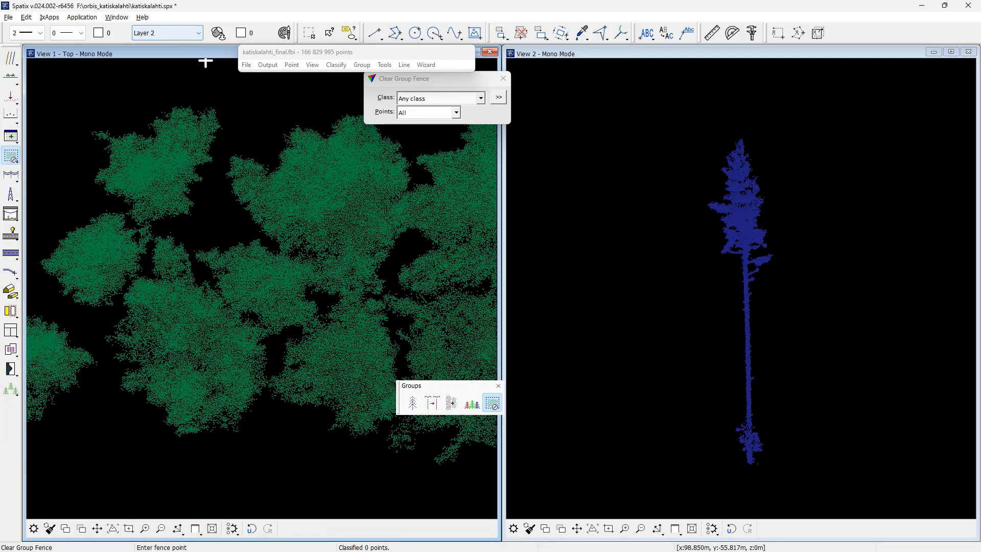
click(12, 389)
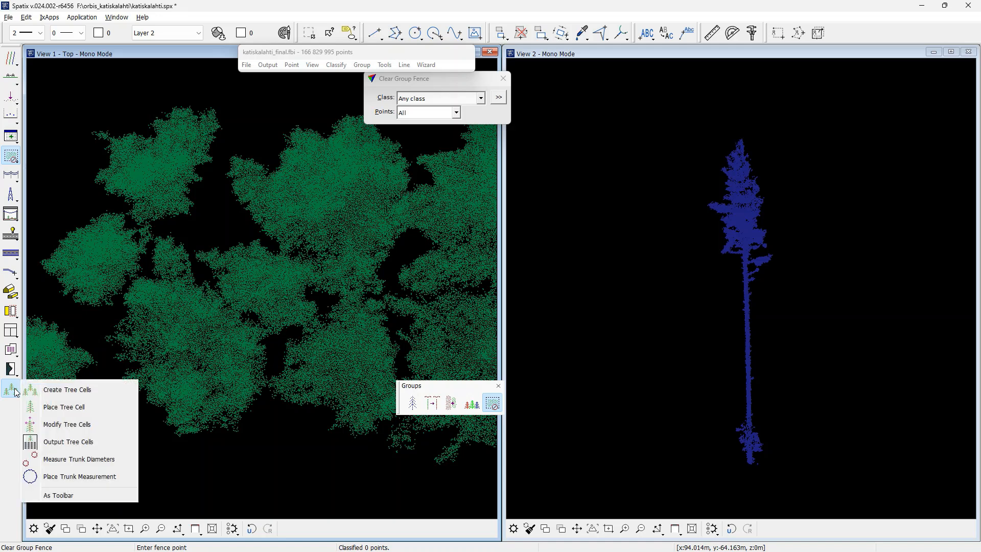
click(76, 455)
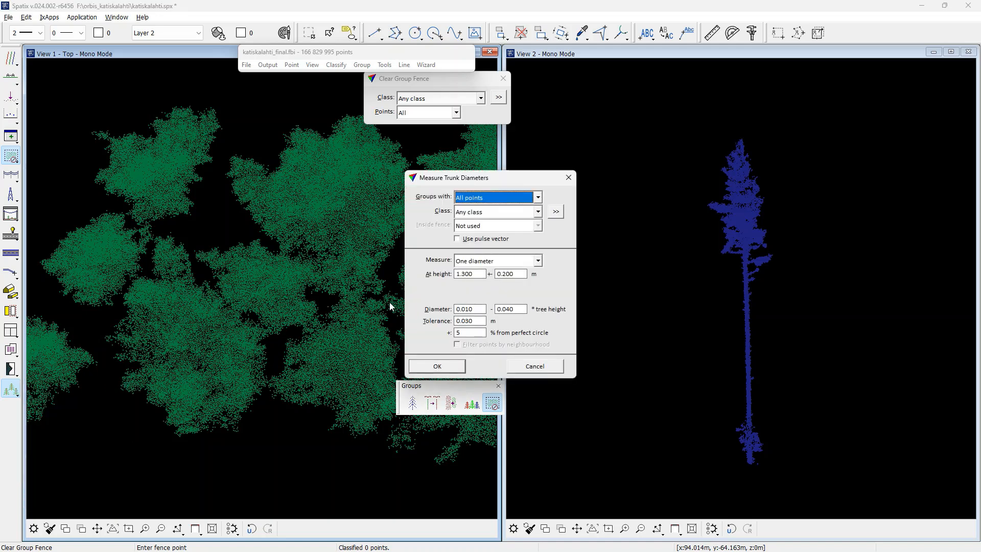
click(555, 212)
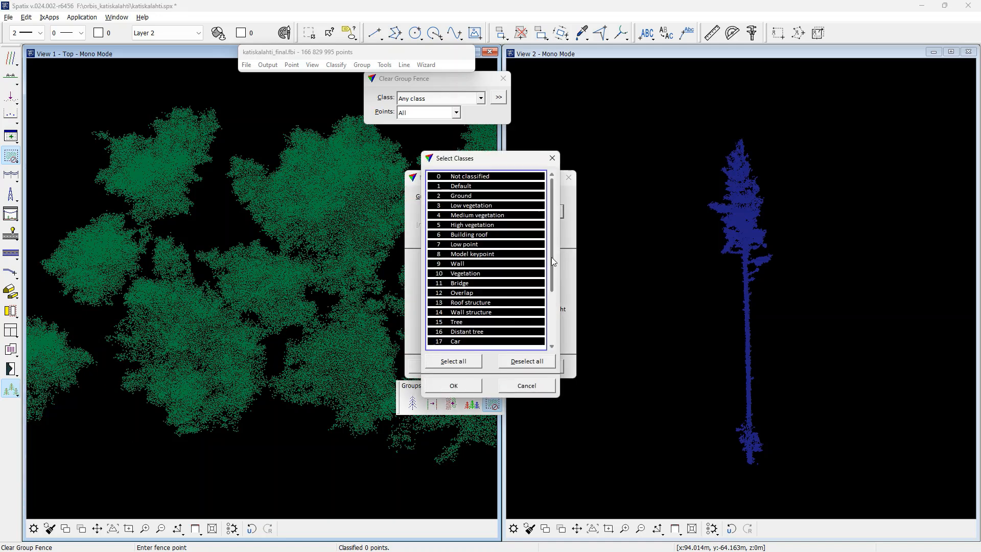
drag(551, 257, 549, 318)
drag(469, 323, 469, 341)
click(474, 383)
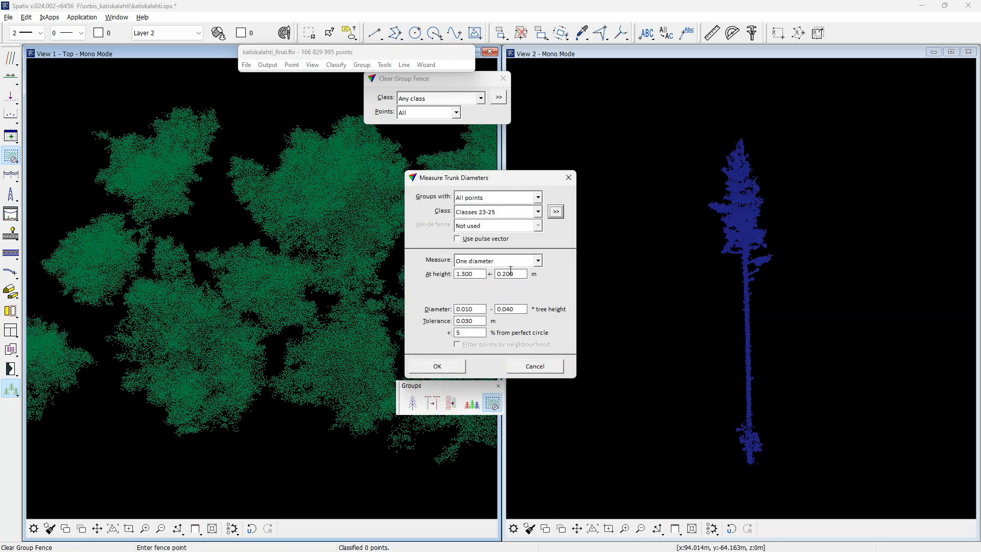
Make the trunk measurement use the pulse vector and measure multiple diameters
click(491, 239)
click(536, 261)
click(481, 284)
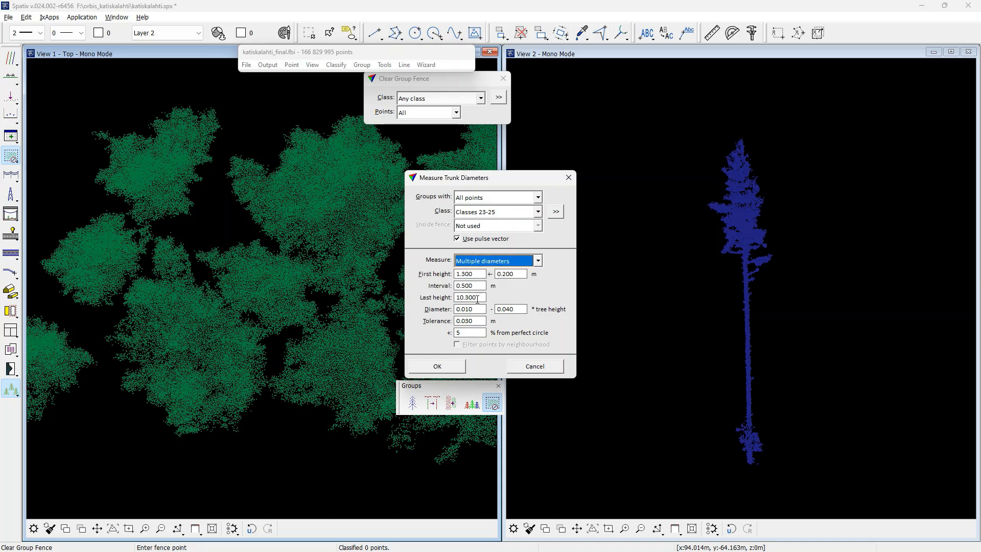
Run the trunk measurement with a last height of 8.300 m and diameters of 0.015 to 0.035 times the tree height
click(464, 299)
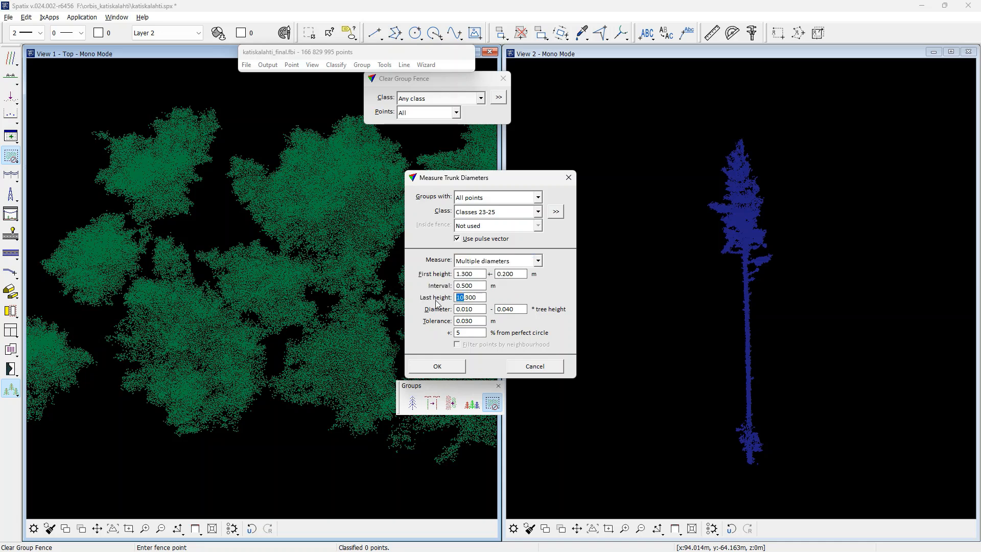
text(8)
click(475, 309)
key(BackSpace)
text(5)
text(0.035)
key(Tab)
click(459, 367)
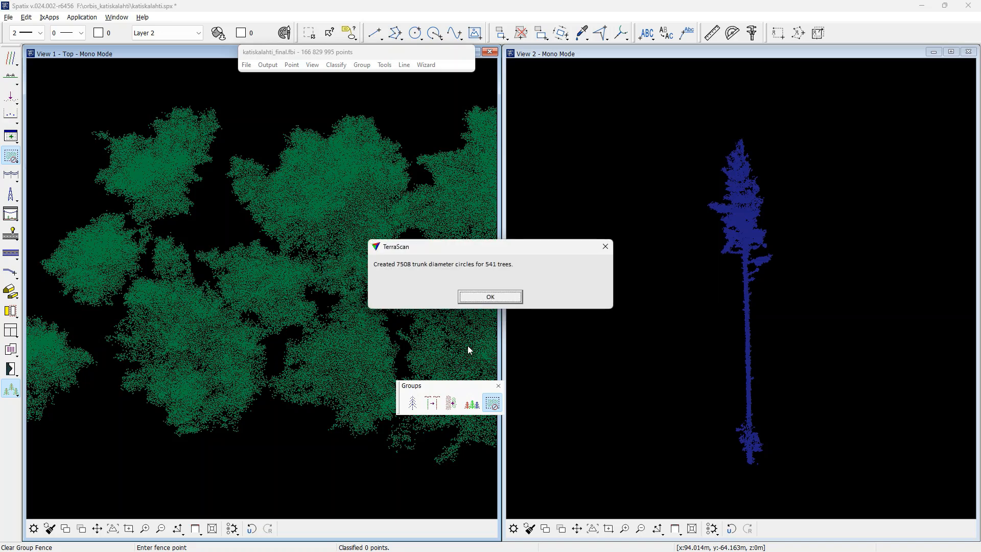
click(482, 297)
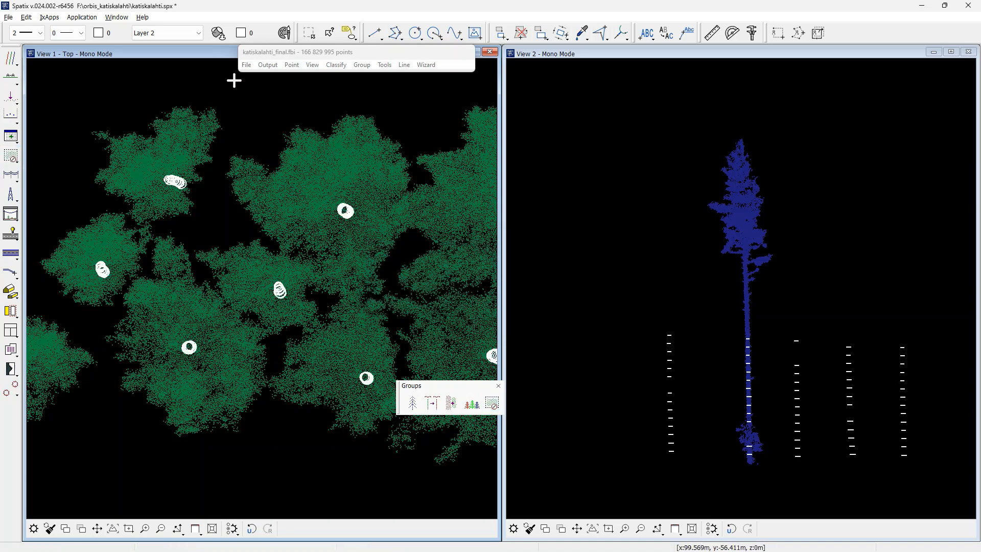
Make Layer 10 the active layer
click(173, 32)
click(166, 138)
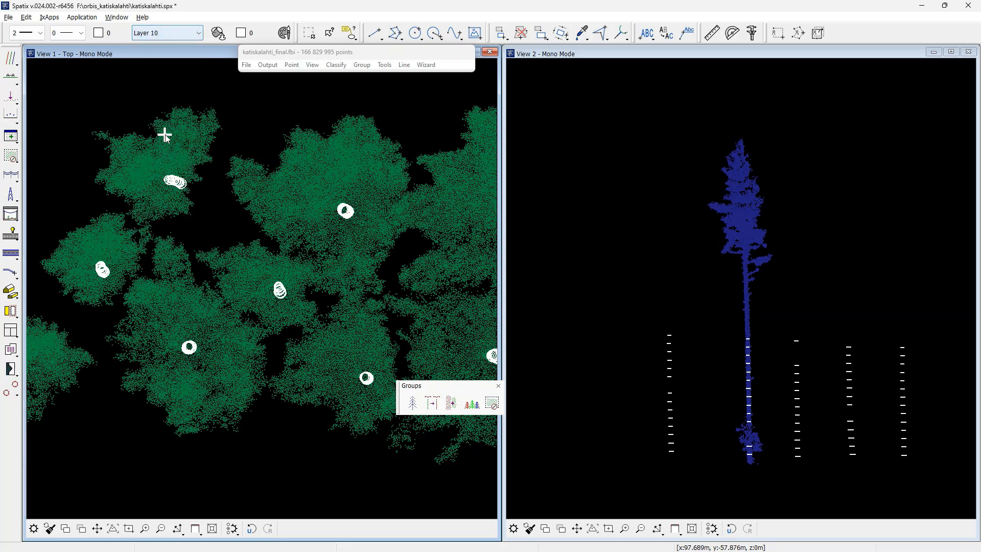
Open a new mono view as View 3 and shorten View 1 so both are visible
click(116, 17)
click(127, 29)
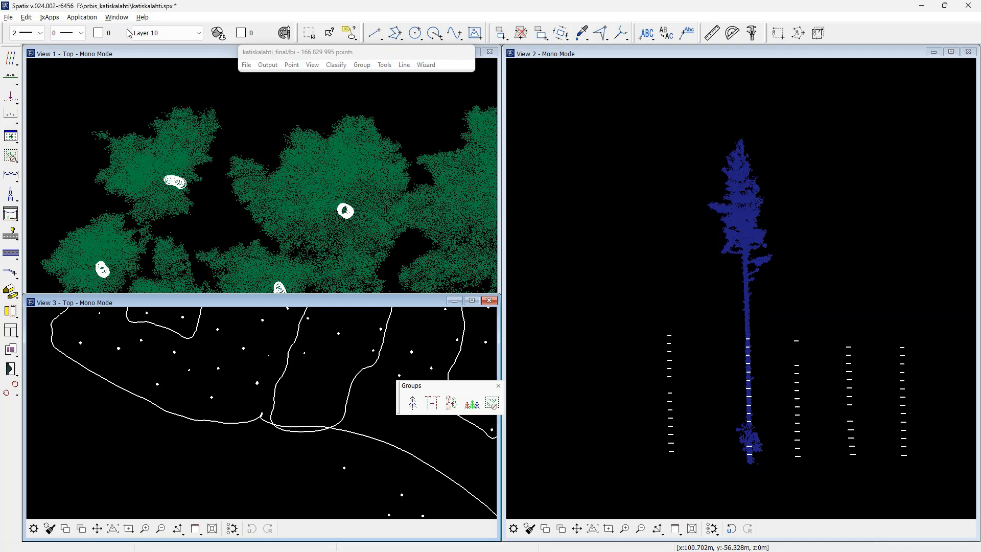
click(140, 61)
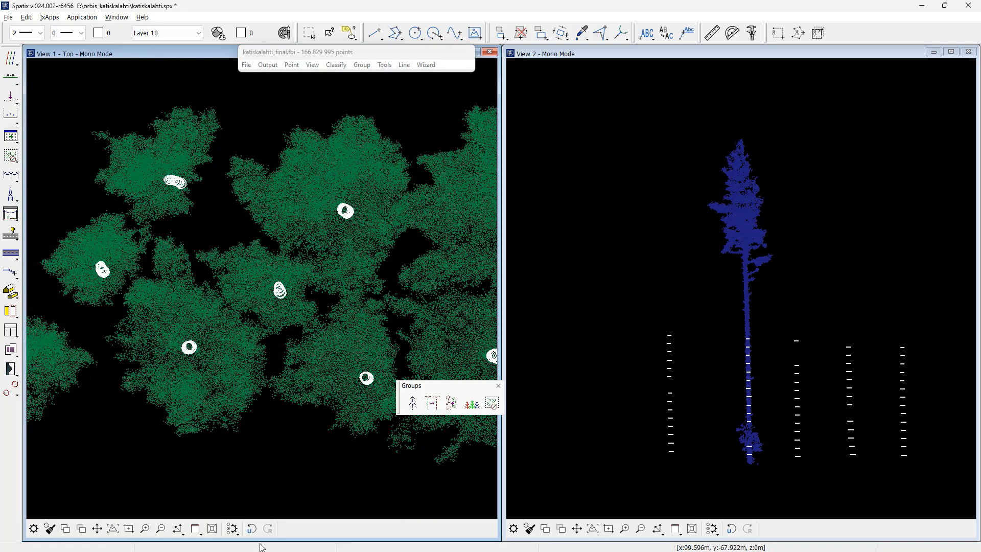
drag(258, 541, 287, 266)
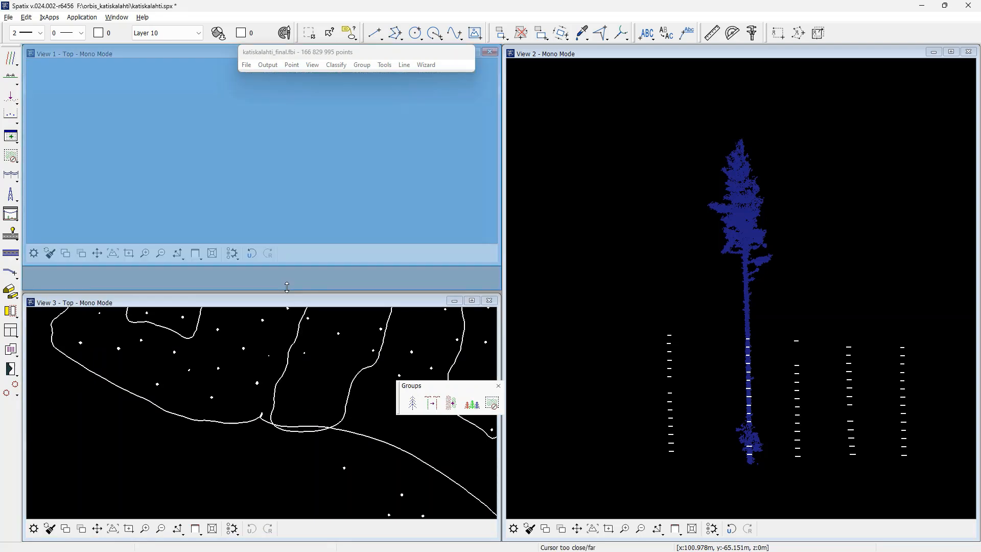
In the display mode for View 3, draw only displayset points with a point weight of 4
click(312, 65)
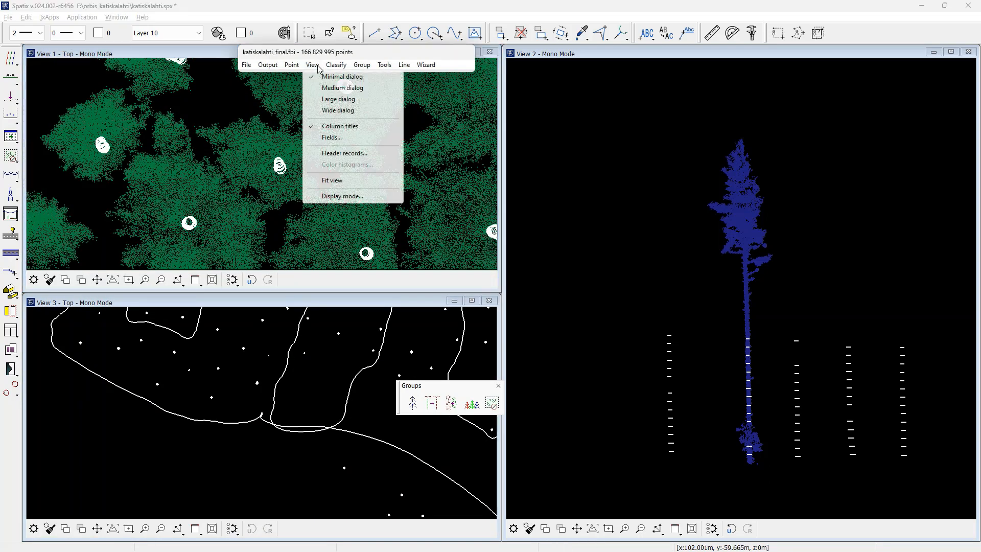
click(337, 195)
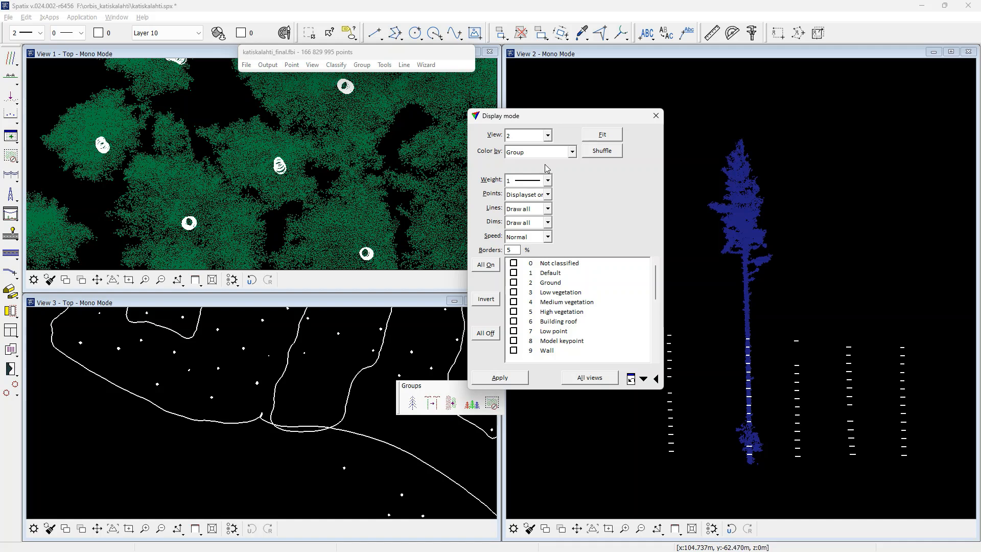
click(547, 135)
click(521, 168)
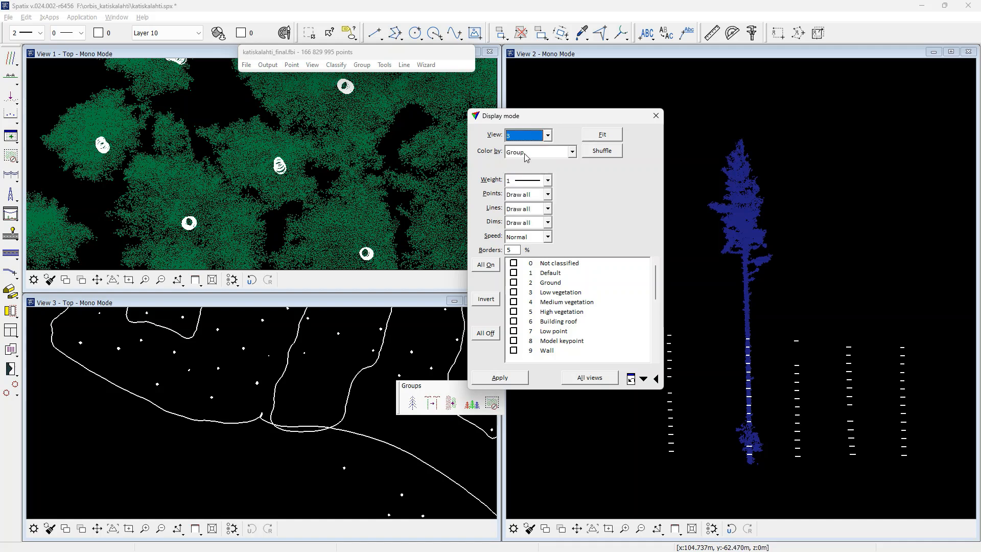
click(547, 194)
click(531, 212)
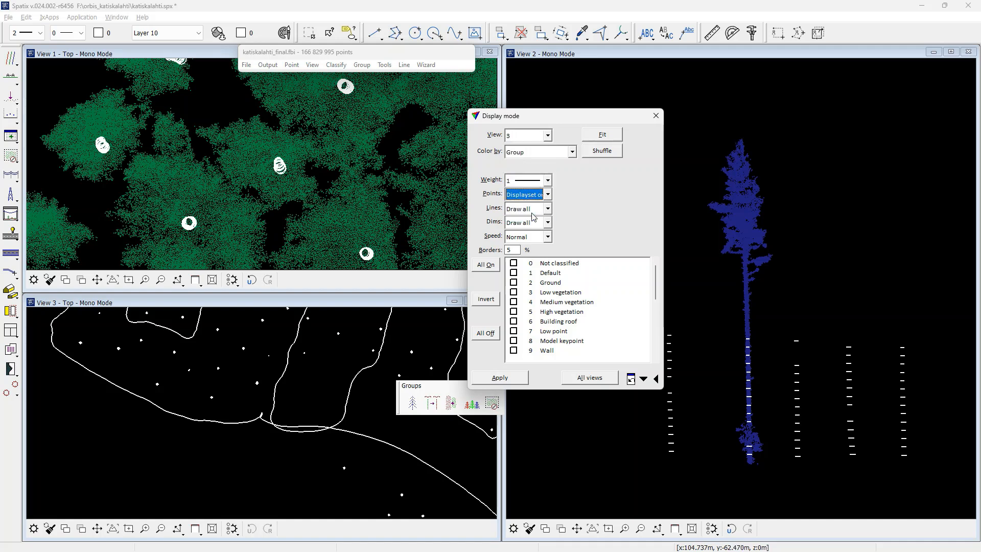
click(534, 181)
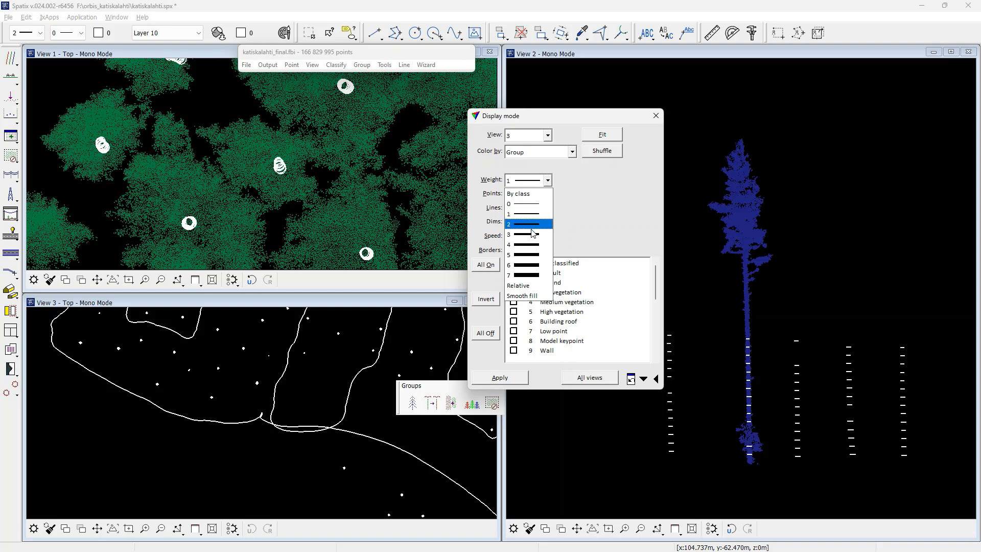
click(532, 245)
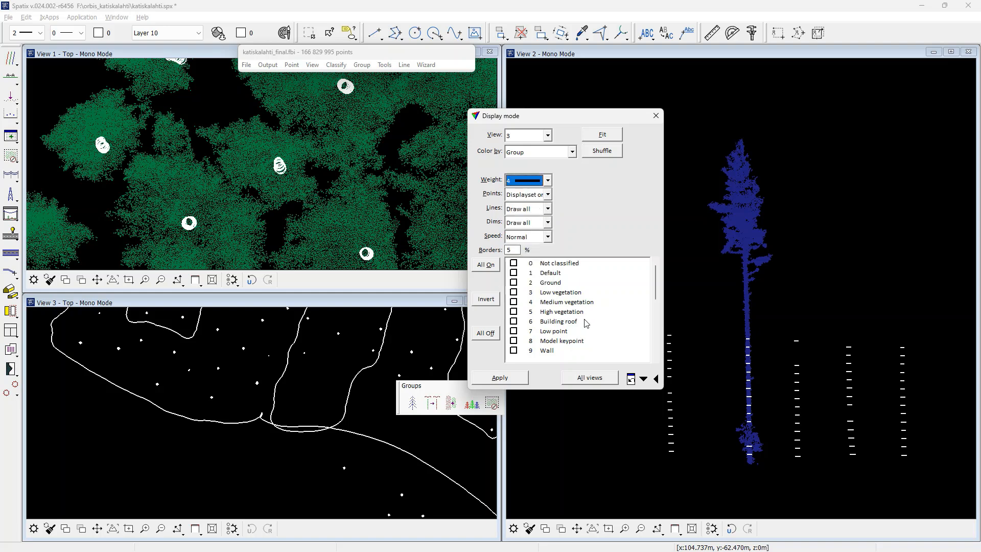
Turn on the Pine, Spruce and Birch classes (23-25) for View 3 and apply the display mode
scroll(648, 316, down, 6)
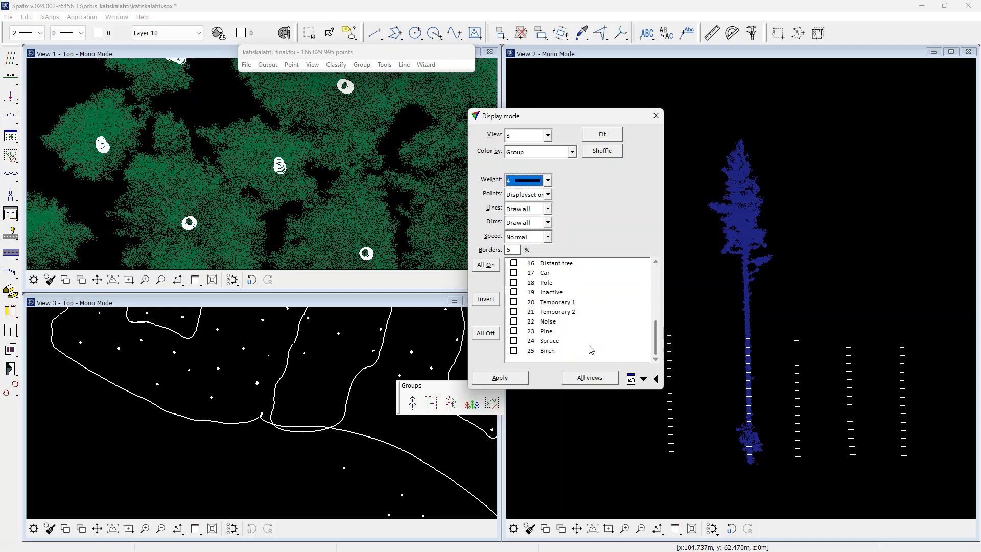
click(555, 349)
click(551, 341)
click(547, 333)
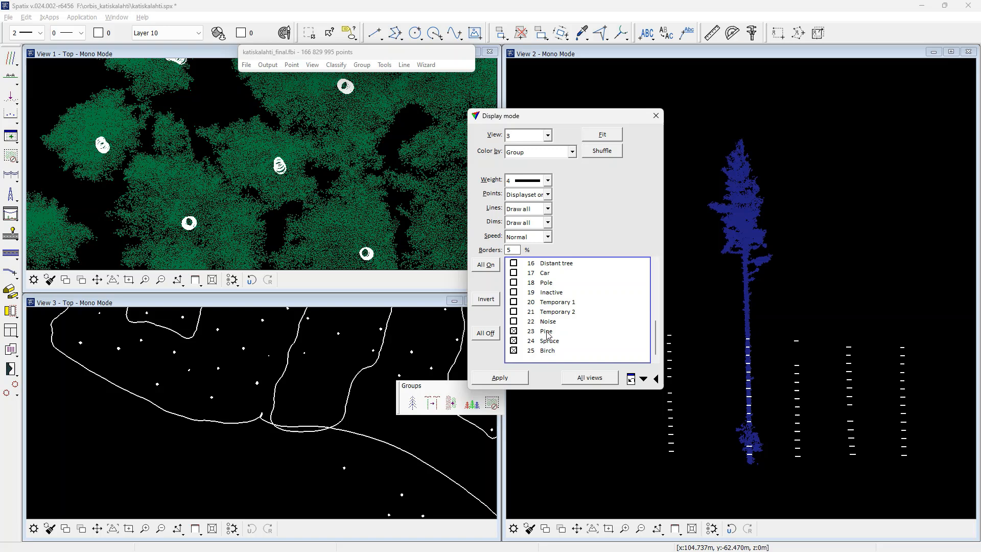
click(517, 376)
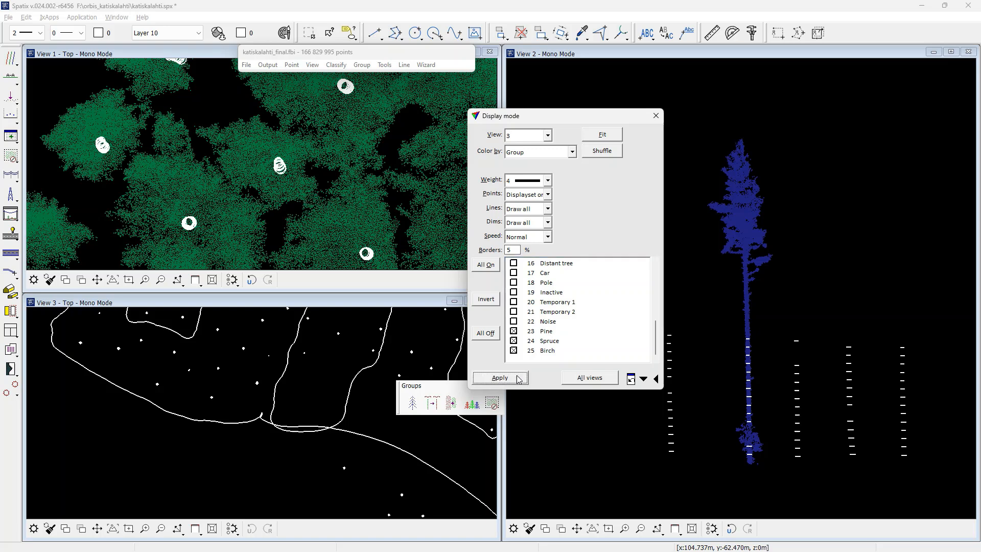
click(656, 116)
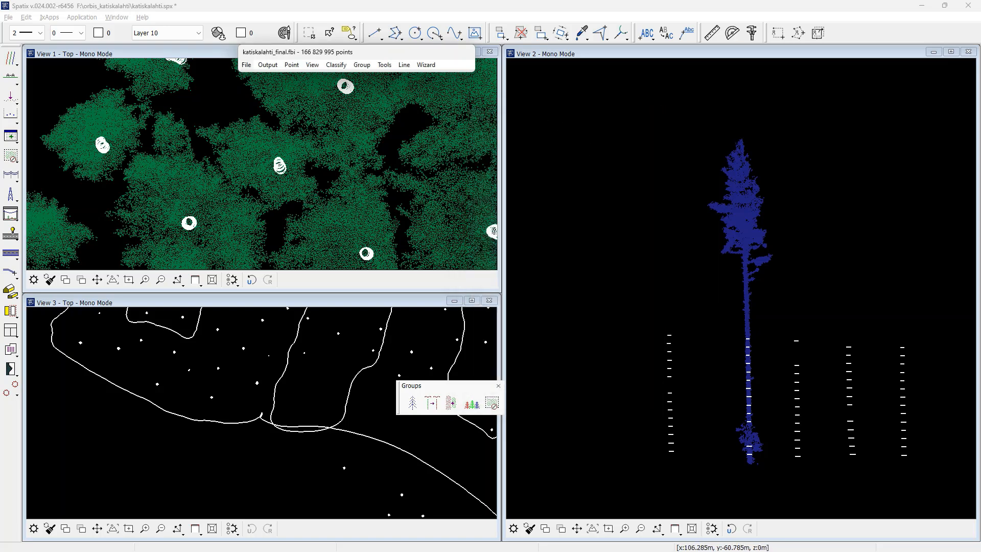
Hide Layer 2 in View 2 and Layers 1 and 2 in View 3 with the Layer Manager
click(117, 17)
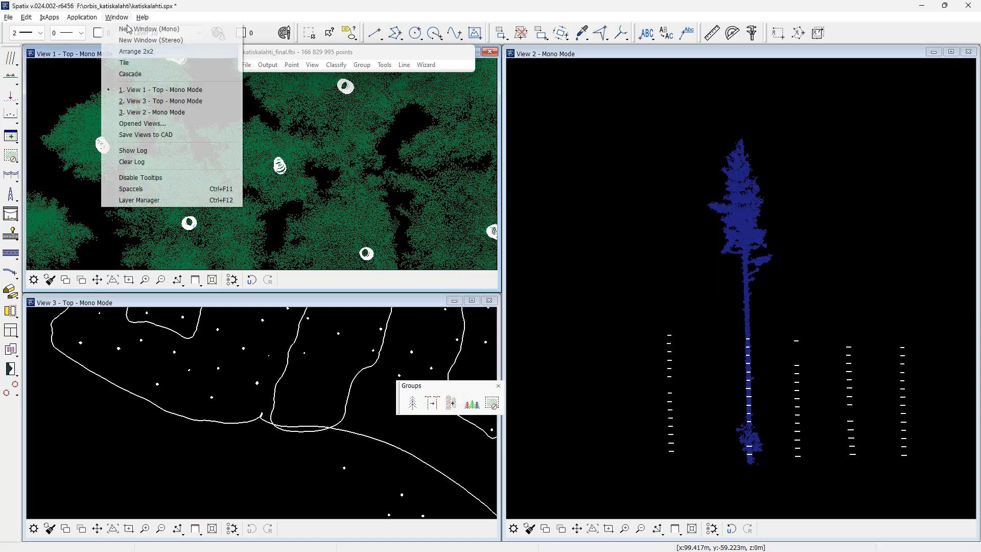
click(156, 197)
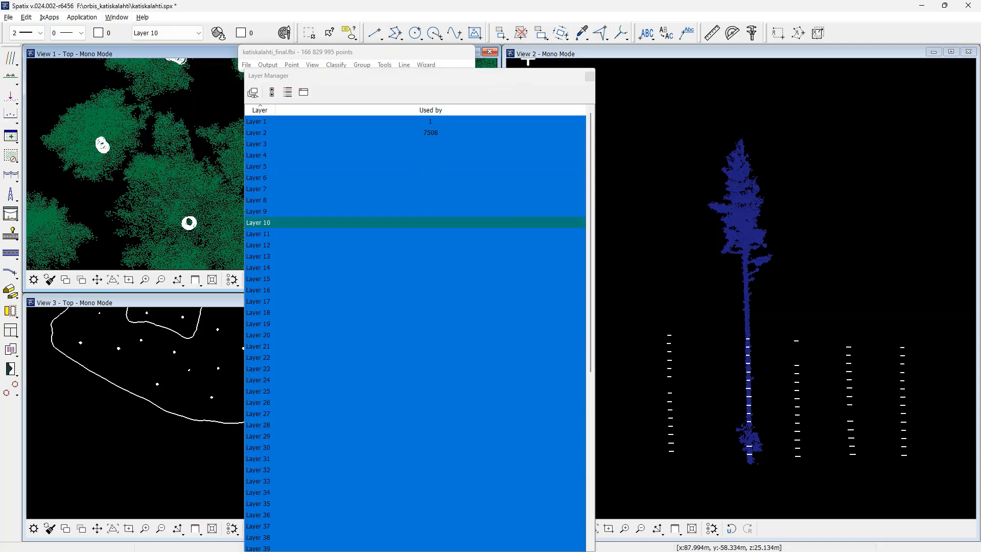
click(529, 55)
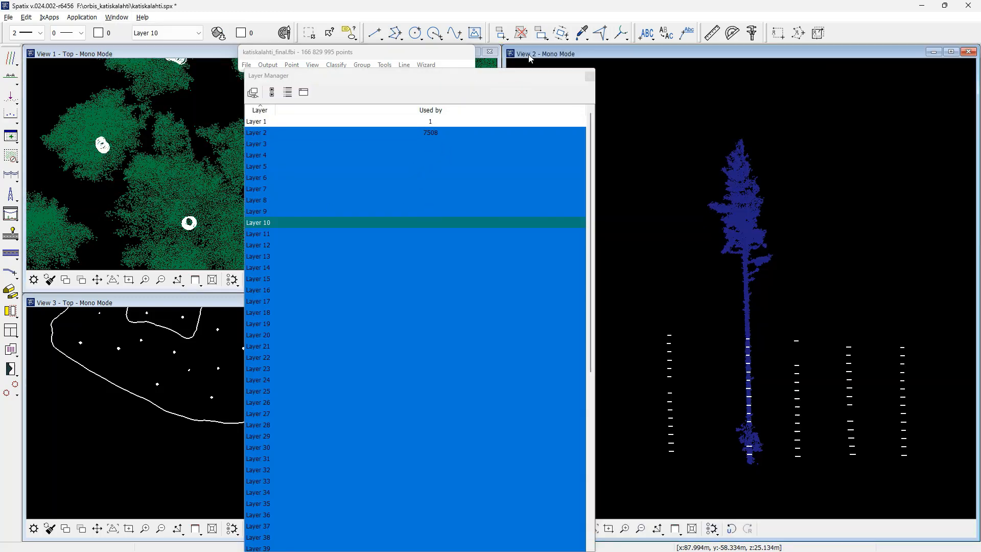
ctrl+click(436, 133)
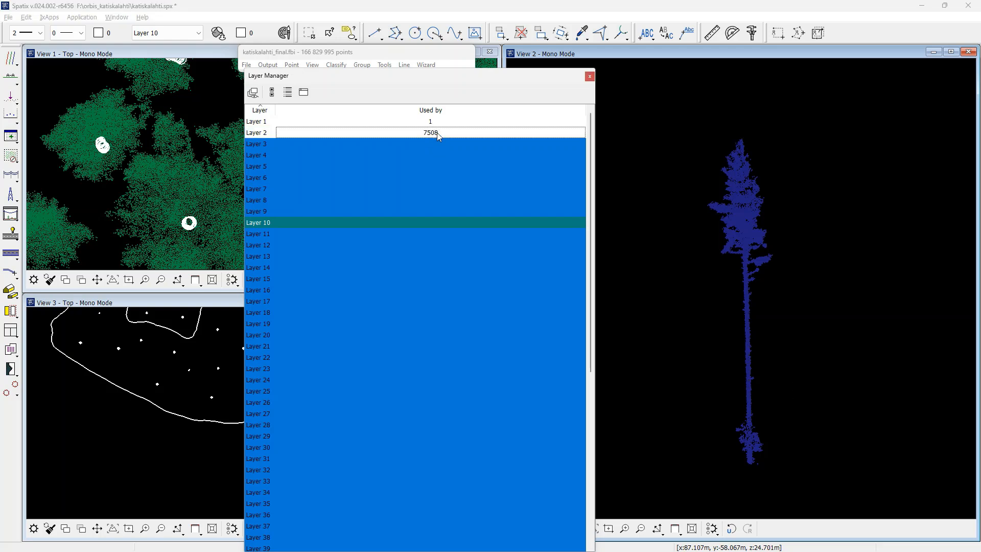
click(212, 304)
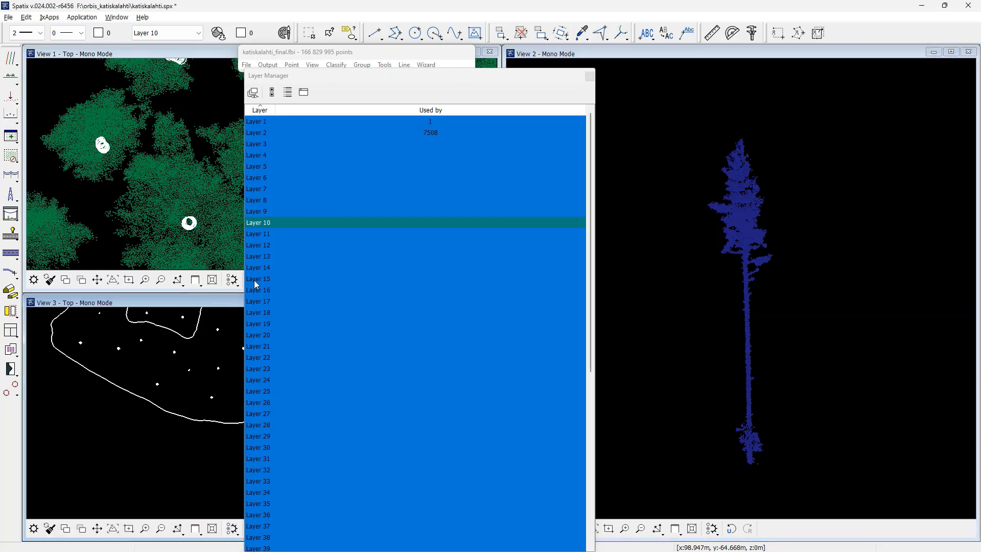
ctrl+click(430, 121)
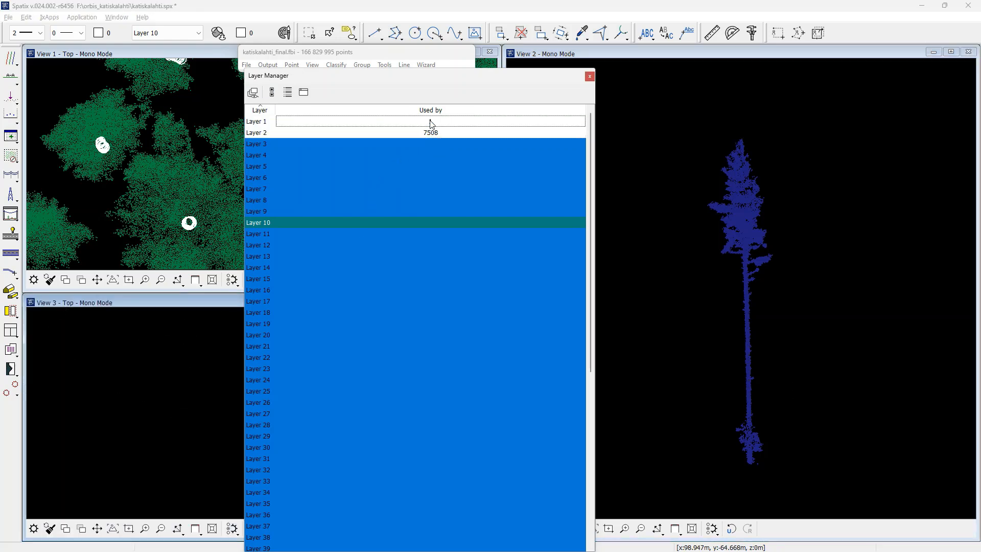
click(589, 77)
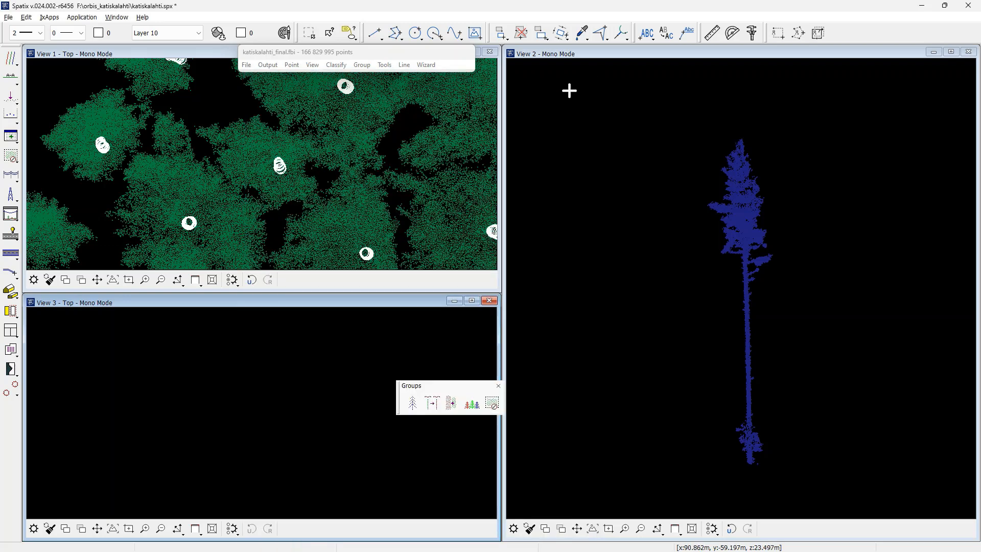
Start inspecting groups from classes 23-25 with View 3 as the diameter view
click(362, 65)
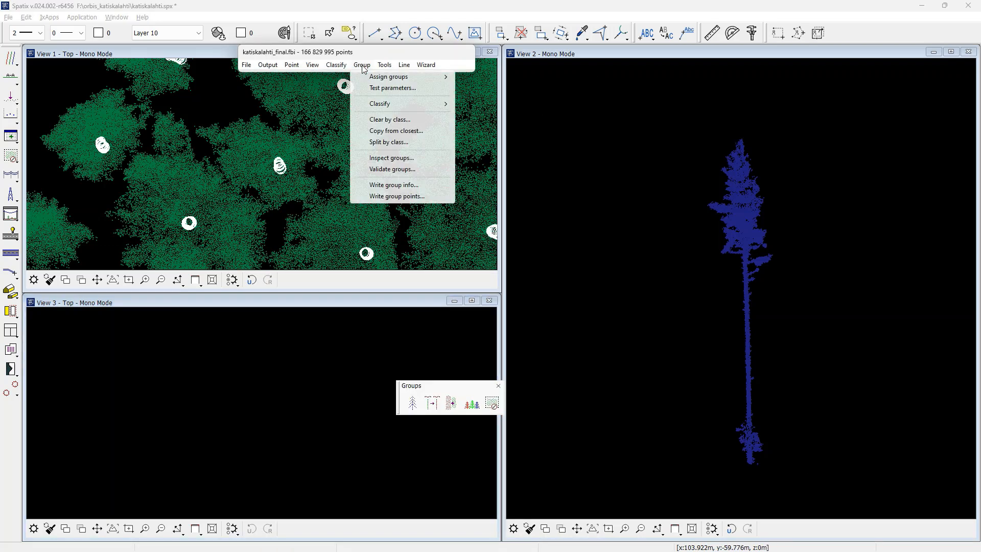
click(386, 158)
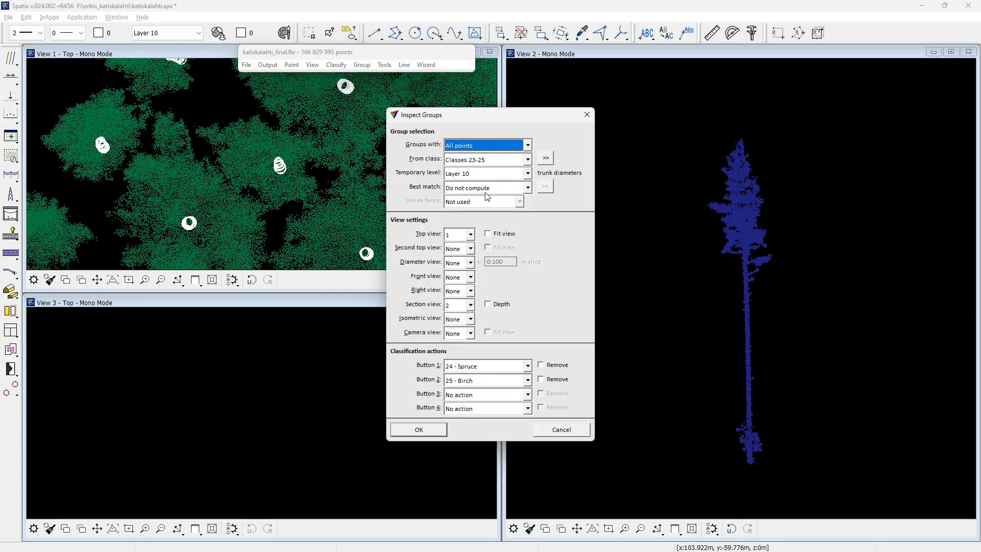
click(470, 262)
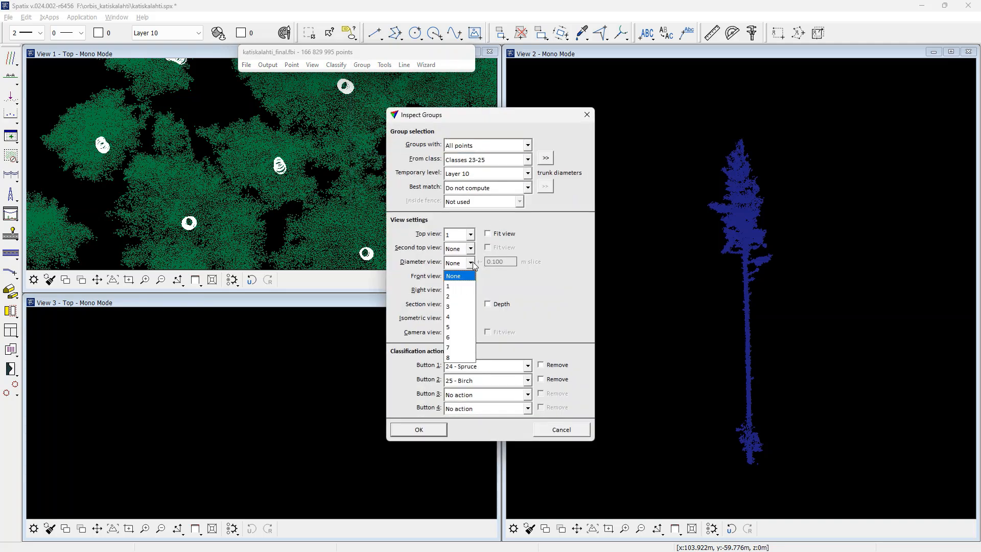
click(457, 306)
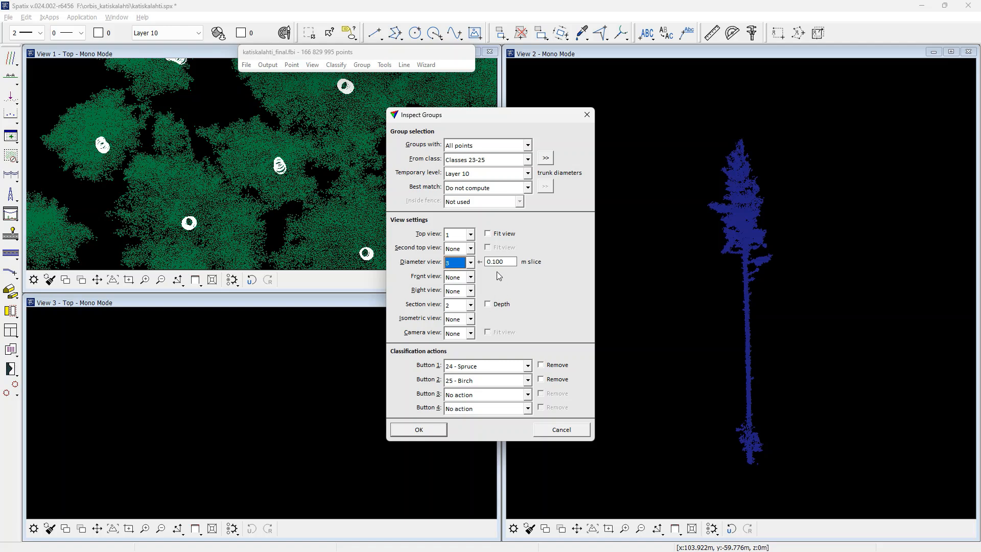
drag(495, 261, 506, 261)
click(420, 430)
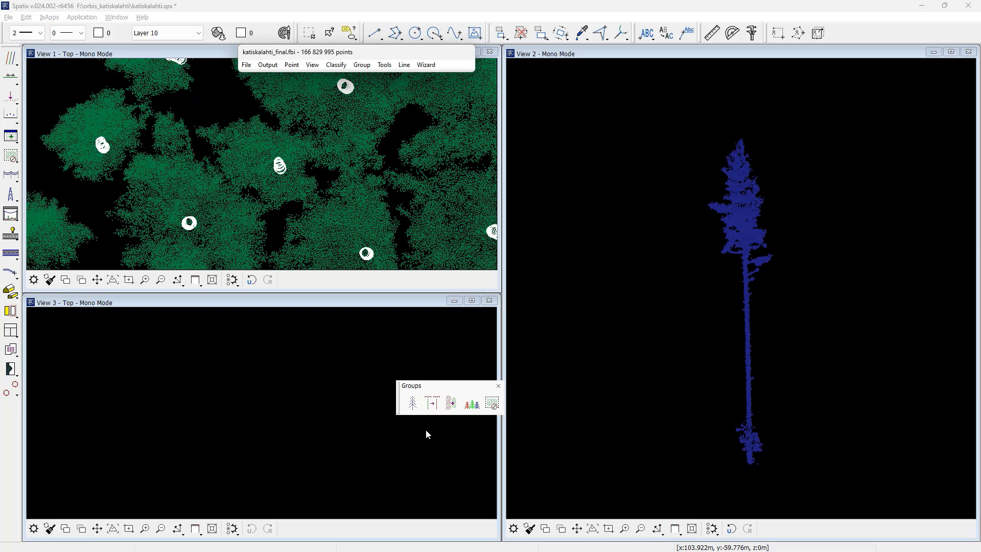
Close the Groups toolbox and display the diameters list for the inspected groups
click(492, 404)
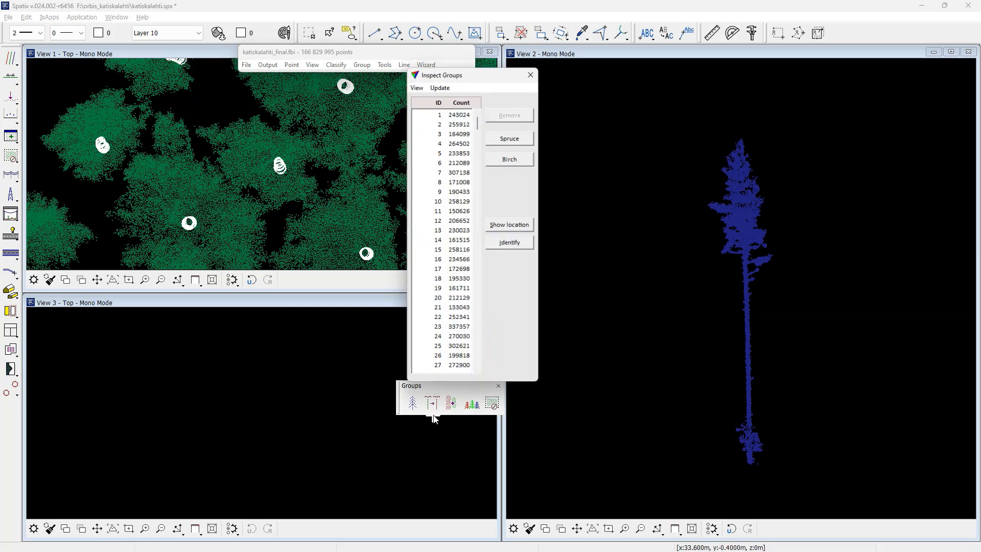
click(498, 387)
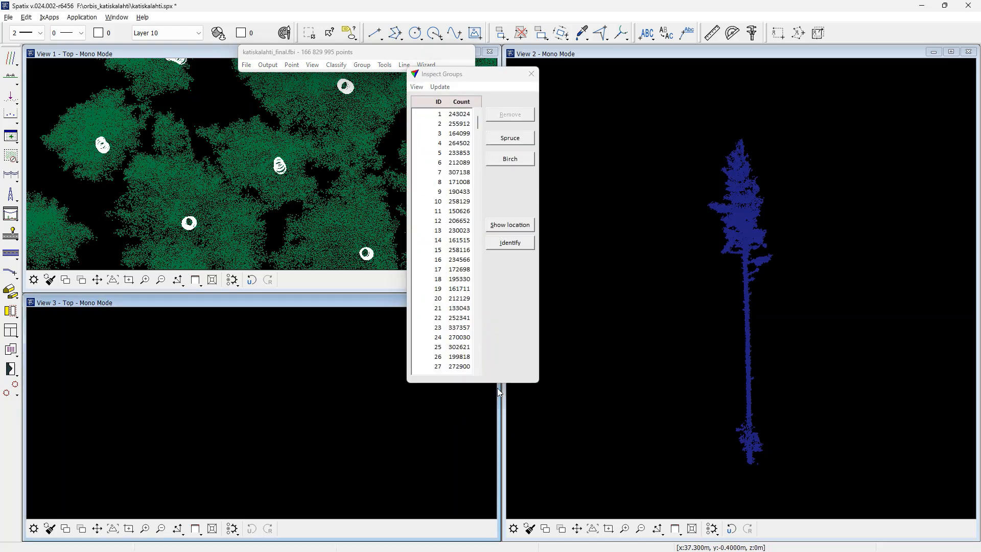
click(418, 86)
click(434, 131)
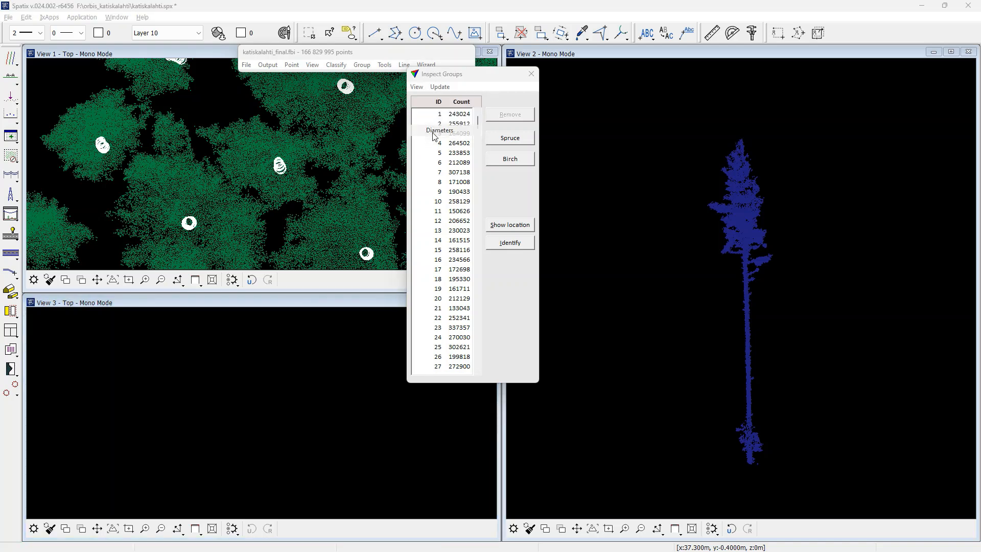
Show group id, diameter count and worst diameter mismatch in the group list, hide point count, and widen the inspection window
click(417, 87)
click(434, 99)
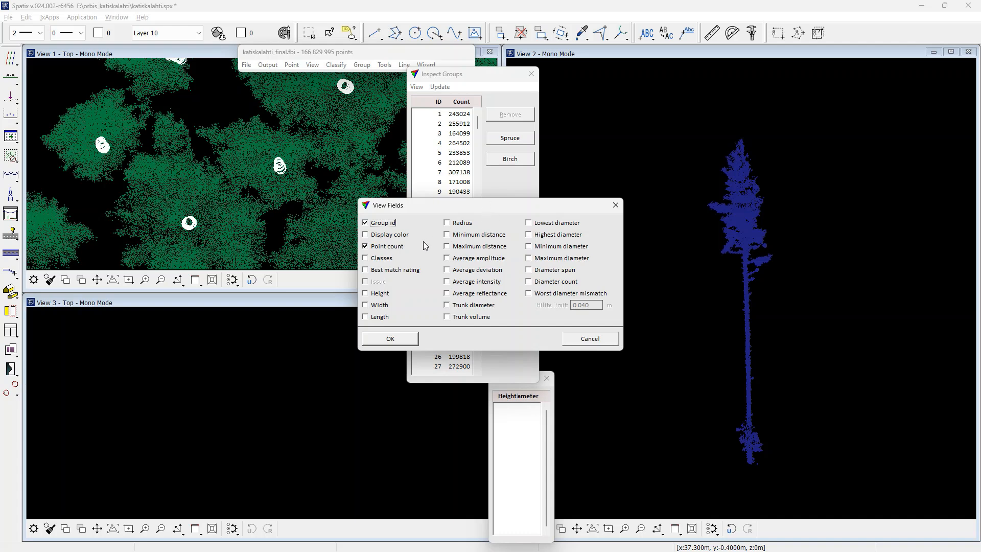
click(544, 294)
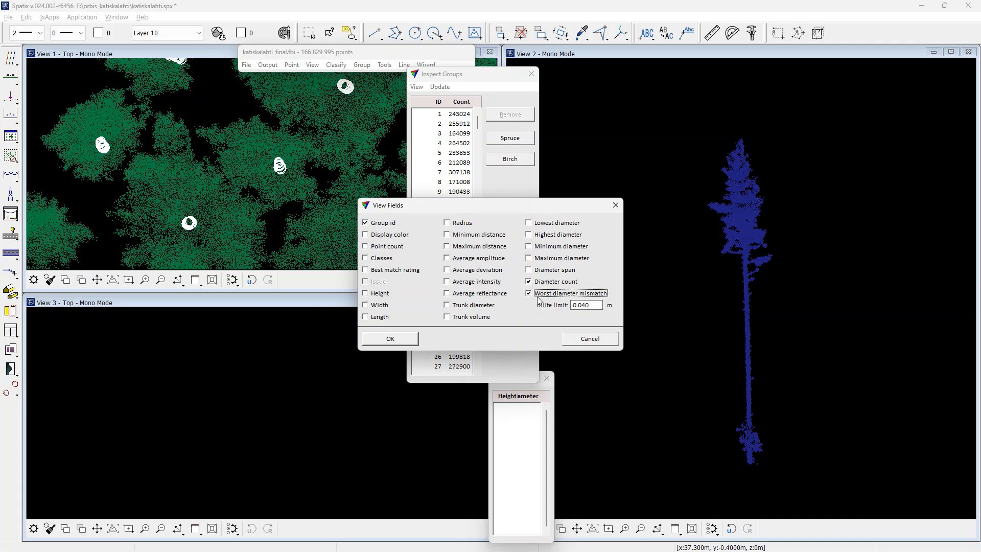
click(407, 338)
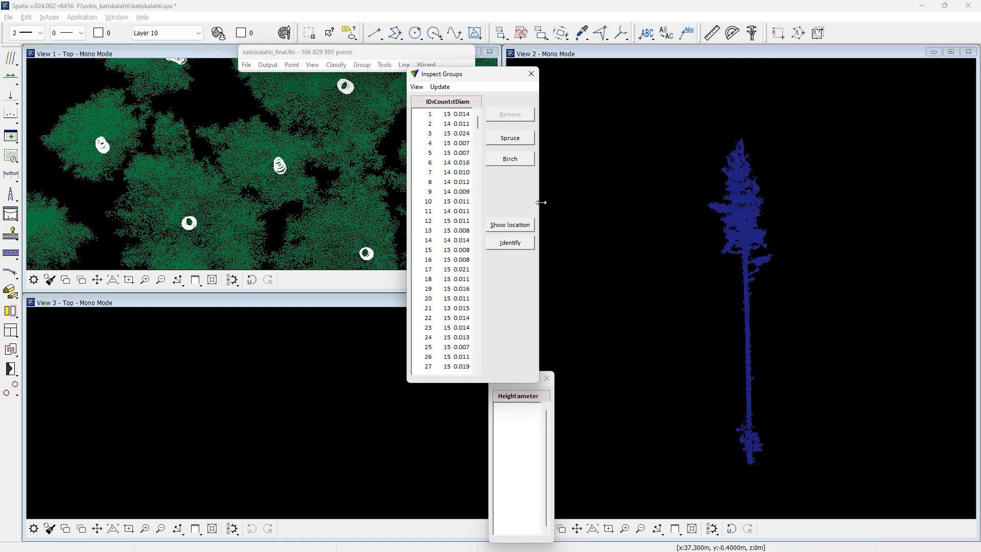
drag(541, 203, 550, 202)
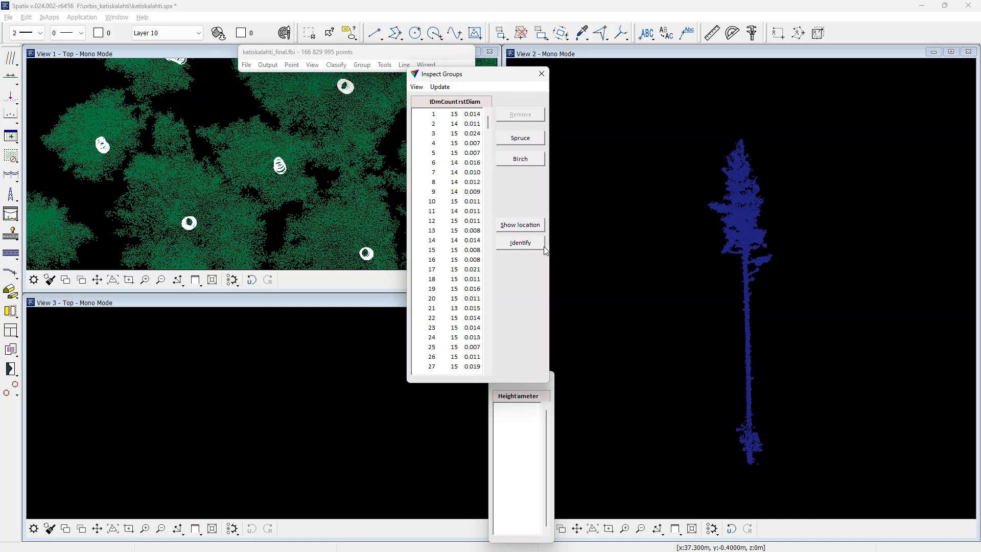
Select group 1 and zoom View 3 in on its trunk slice at 1.30 m height
click(474, 115)
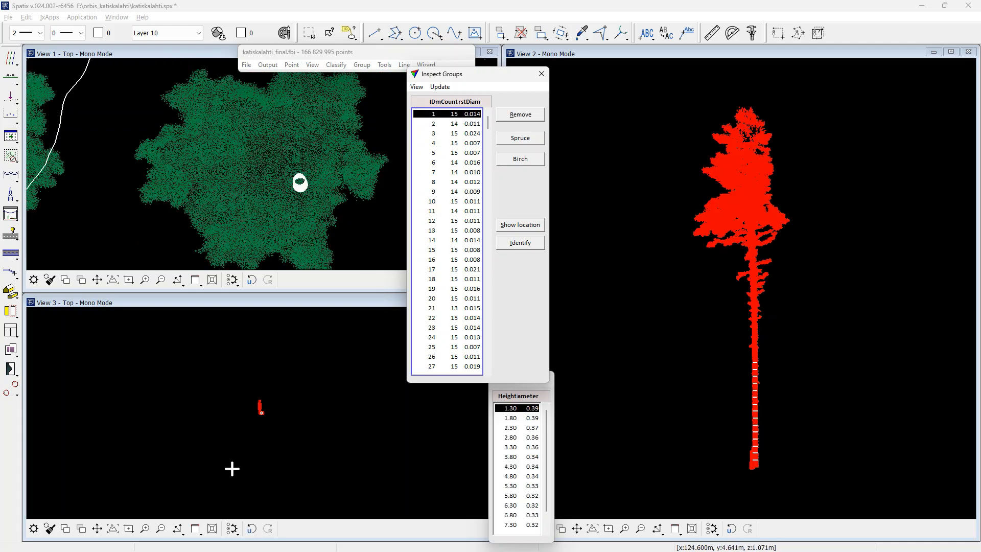
click(145, 529)
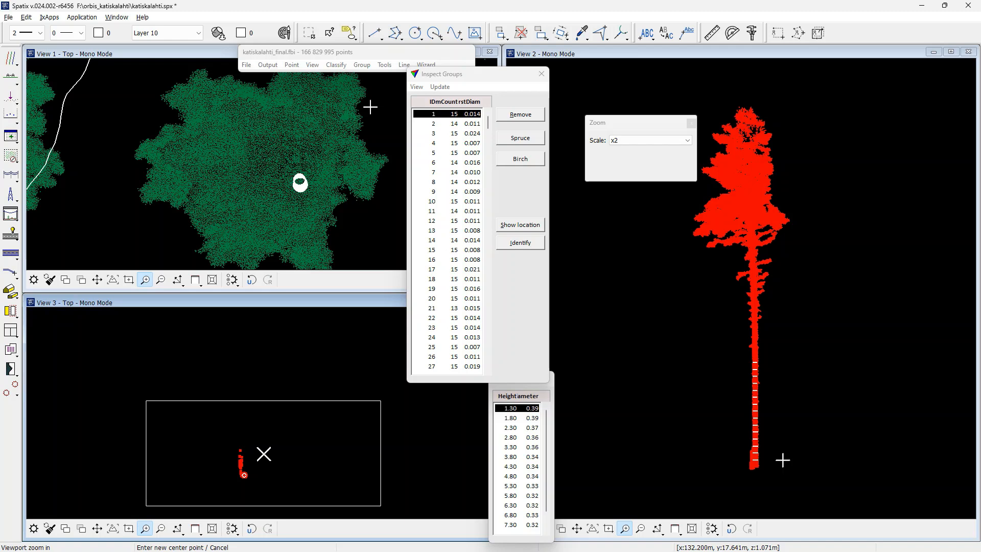
click(259, 447)
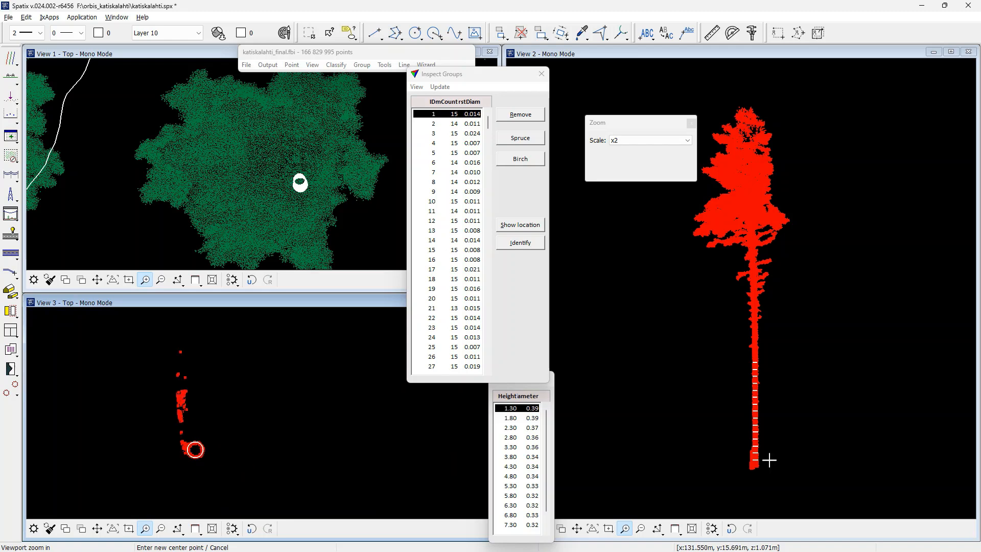
Zoom View 3 in closer on group 1's trunk ring and review its diameter fits from 1.80 to 3.30 m height
click(181, 425)
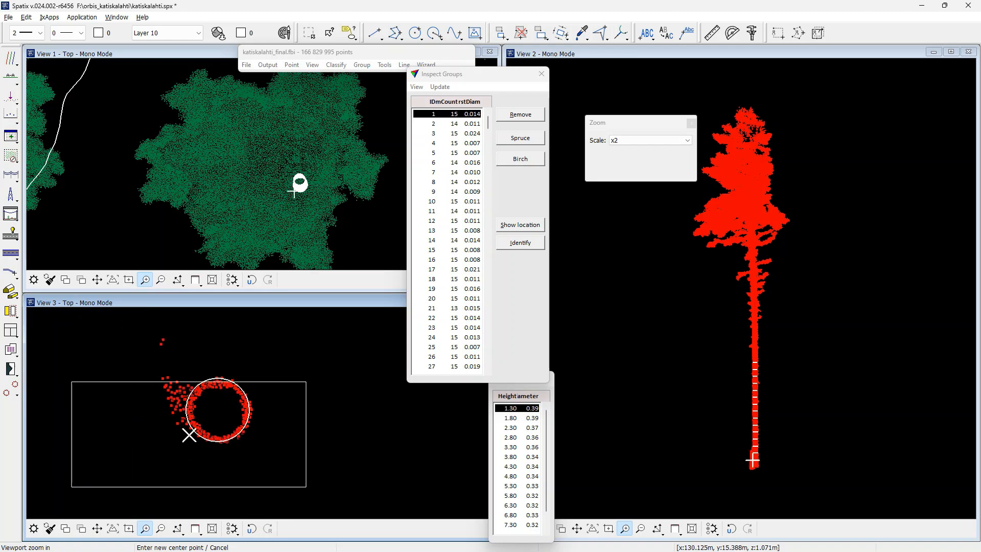
key(Escape)
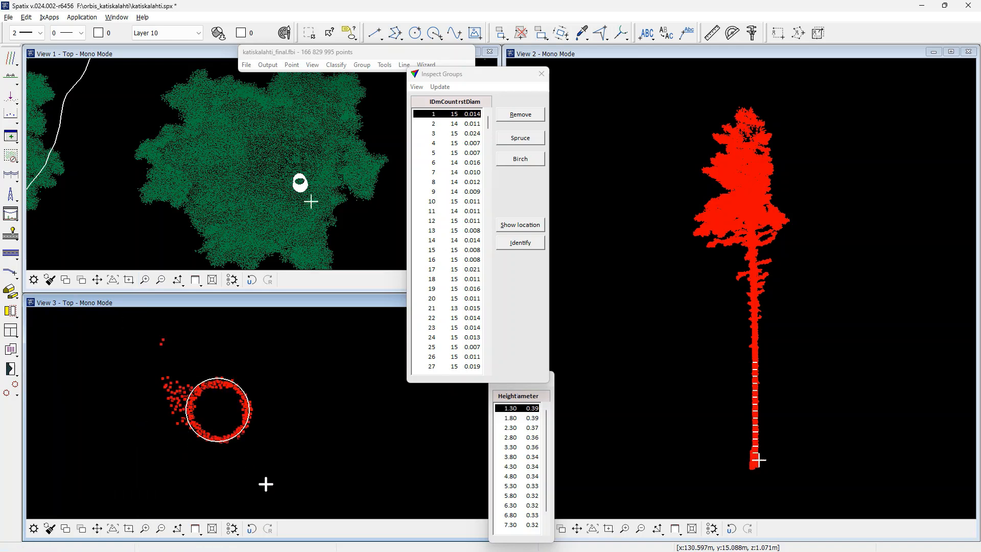
click(532, 418)
click(532, 427)
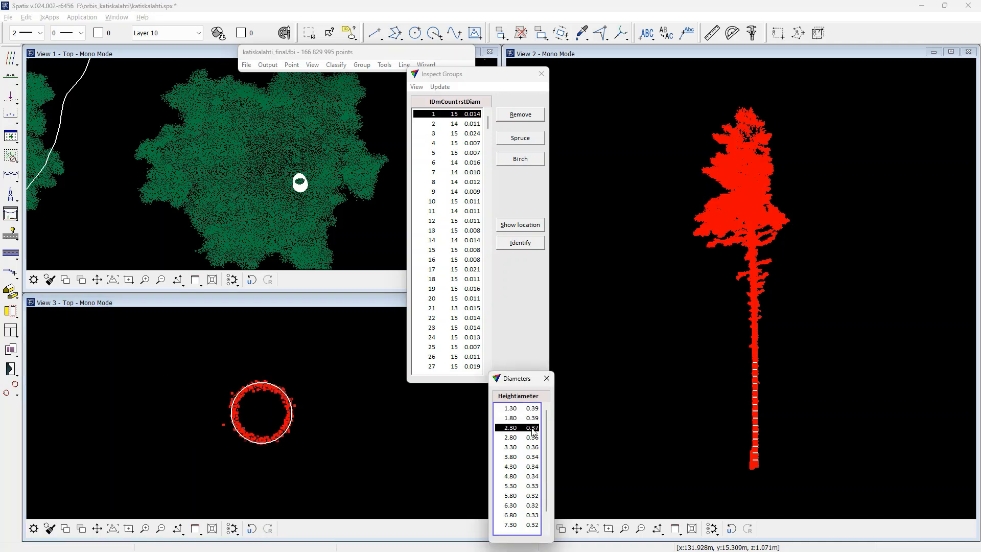
click(532, 437)
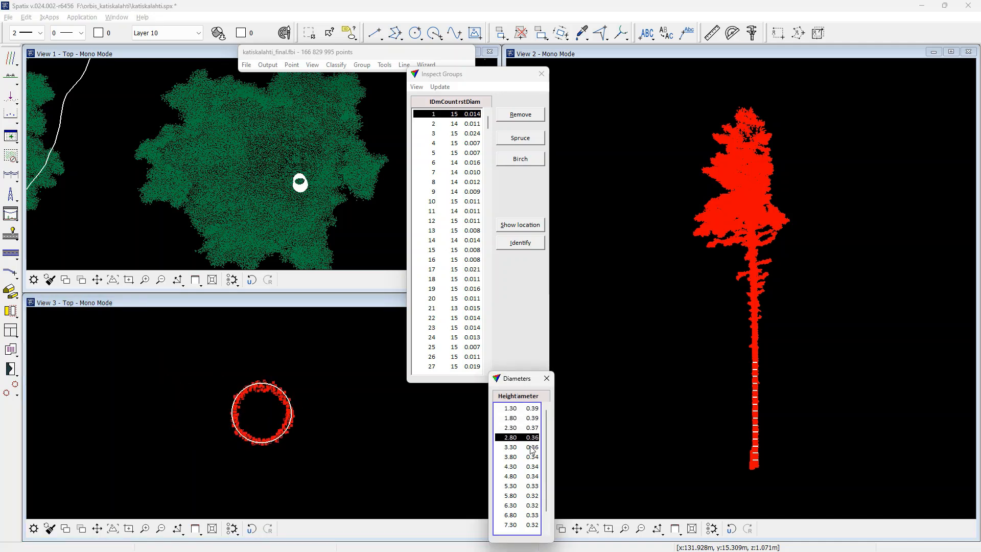
click(533, 448)
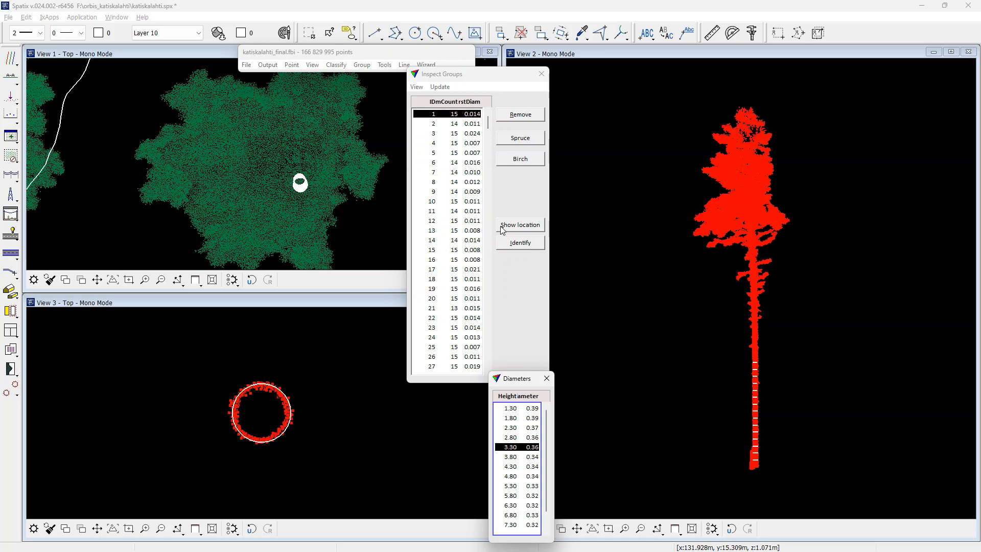
Sort the inspected groups by diameter count
click(420, 88)
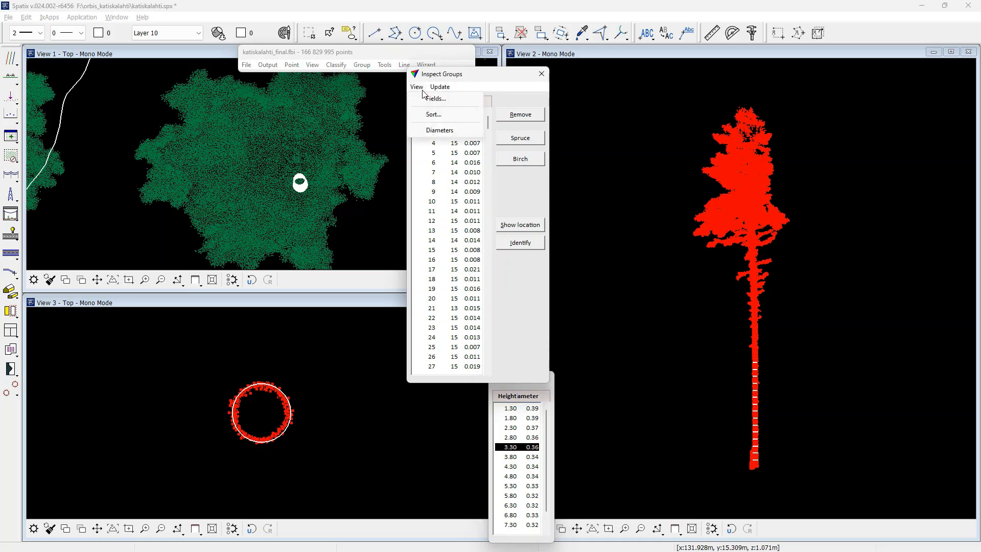
click(432, 115)
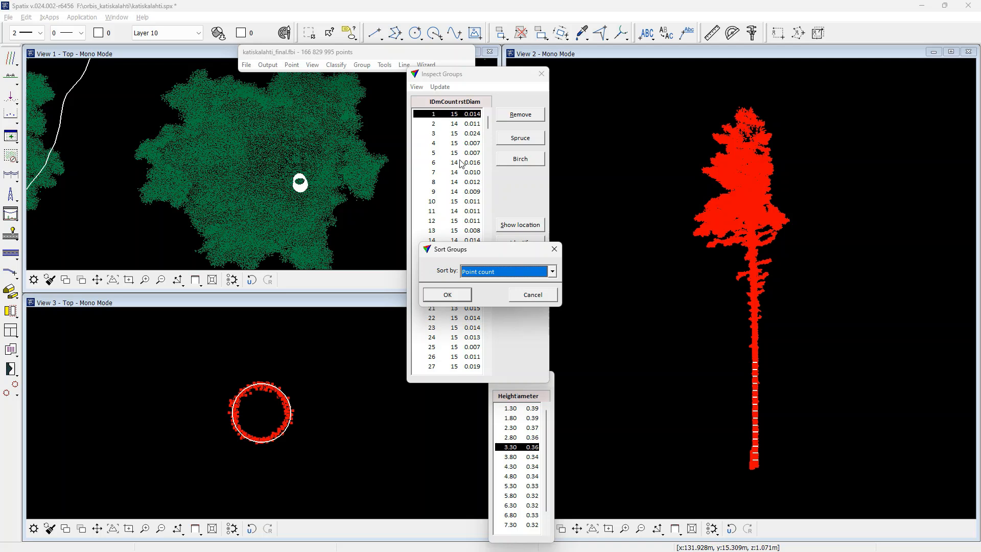
click(509, 276)
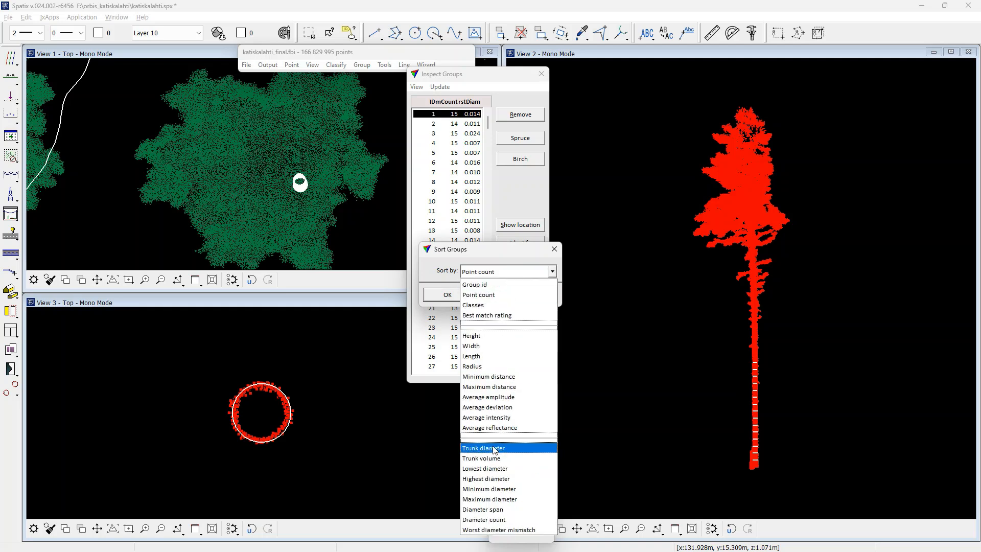
click(496, 519)
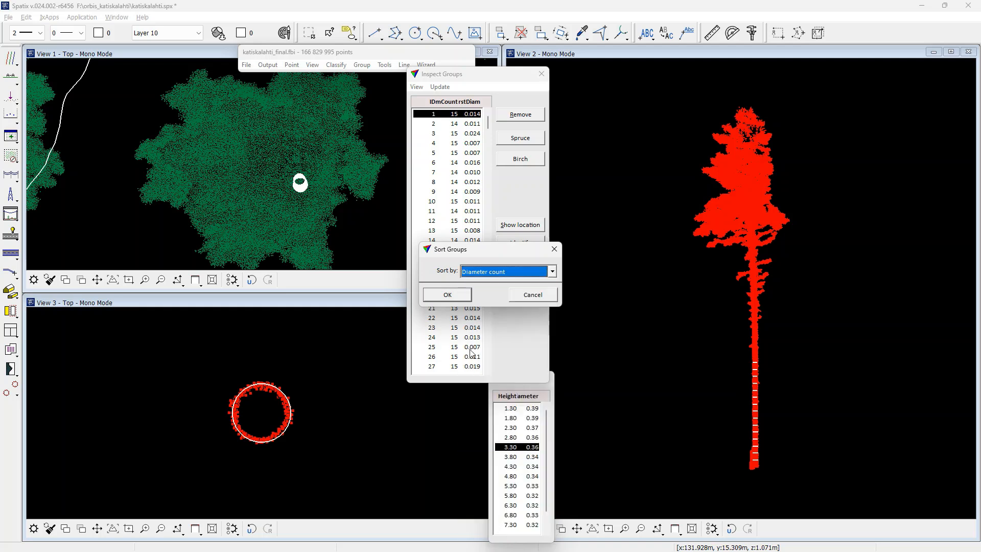
click(449, 296)
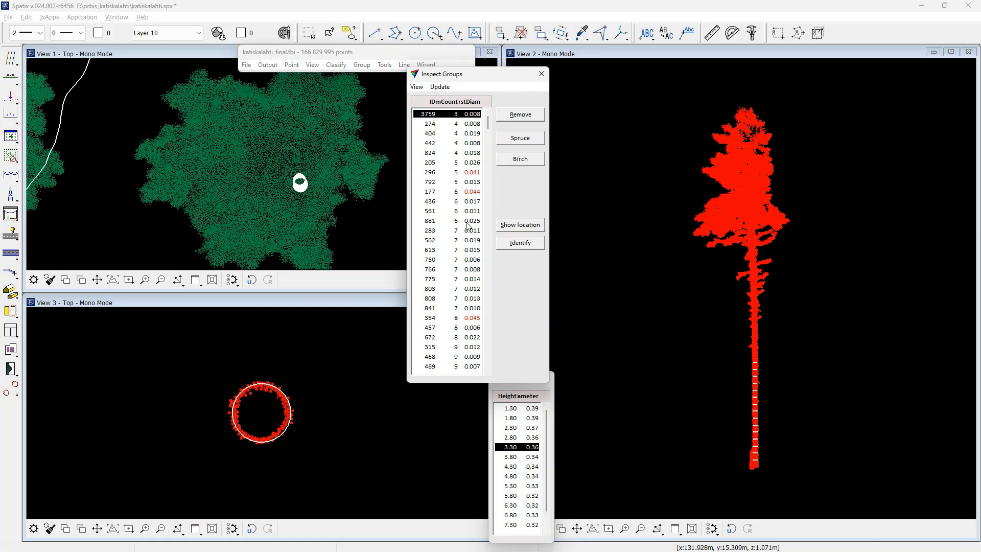
View the lowest diameters of groups 274 and 3759, and zoom View 3 out around group 3759's misplaced circle
click(467, 125)
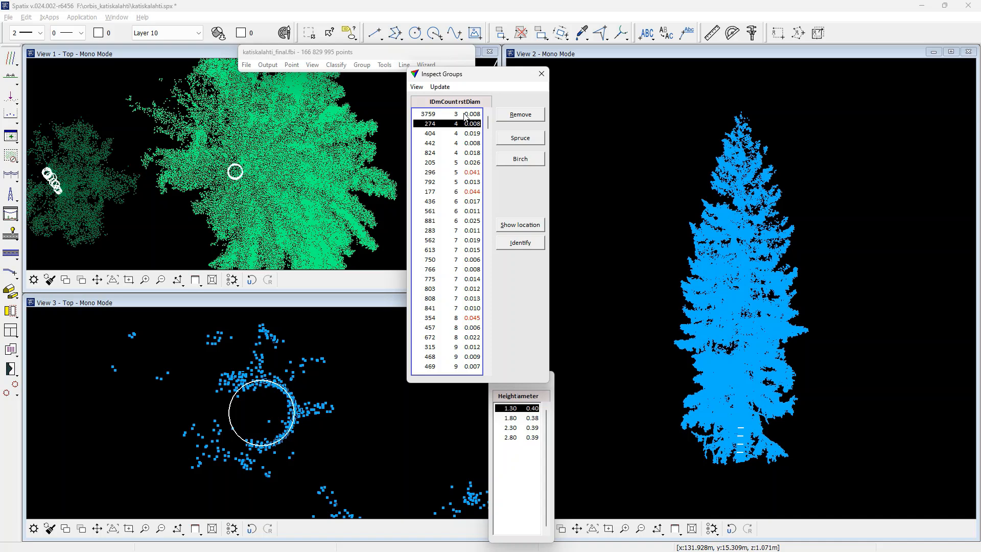
click(466, 115)
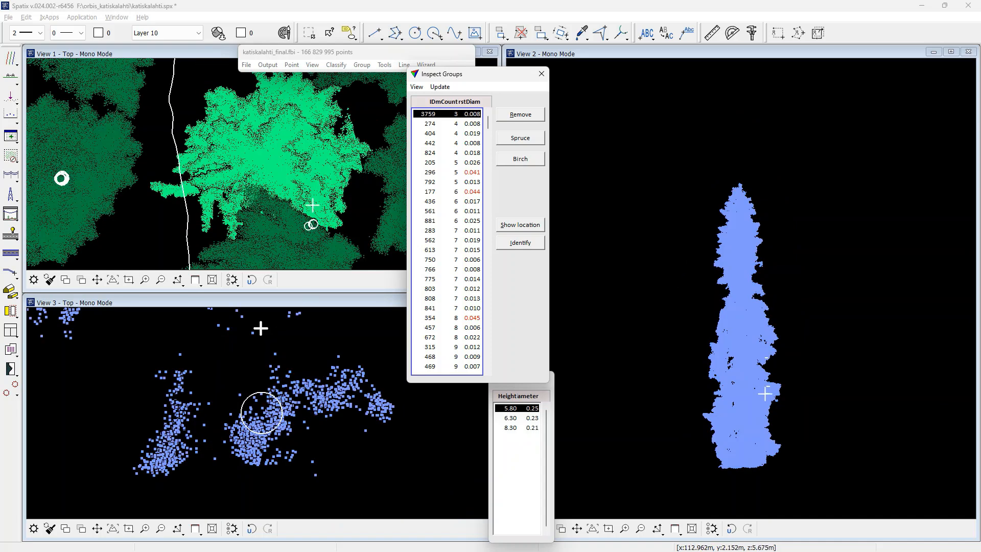
click(161, 529)
click(264, 416)
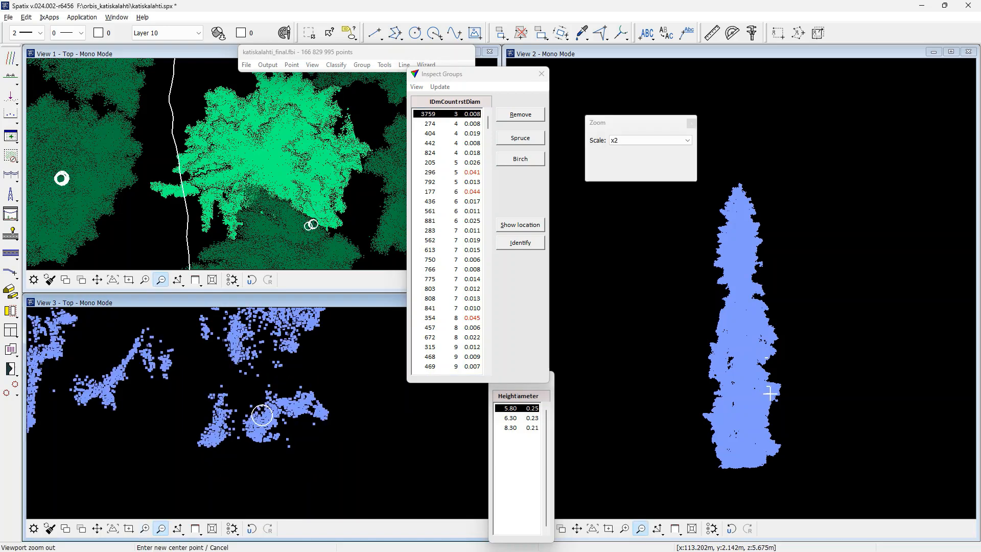
click(280, 374)
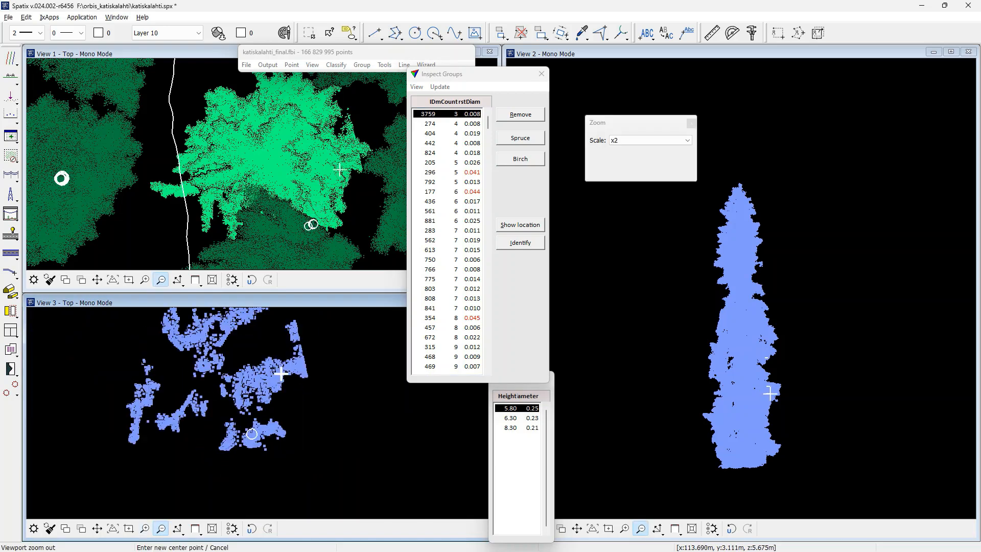
Zoom View 3 in on the unmeasured trunk ring of group 3759
click(145, 528)
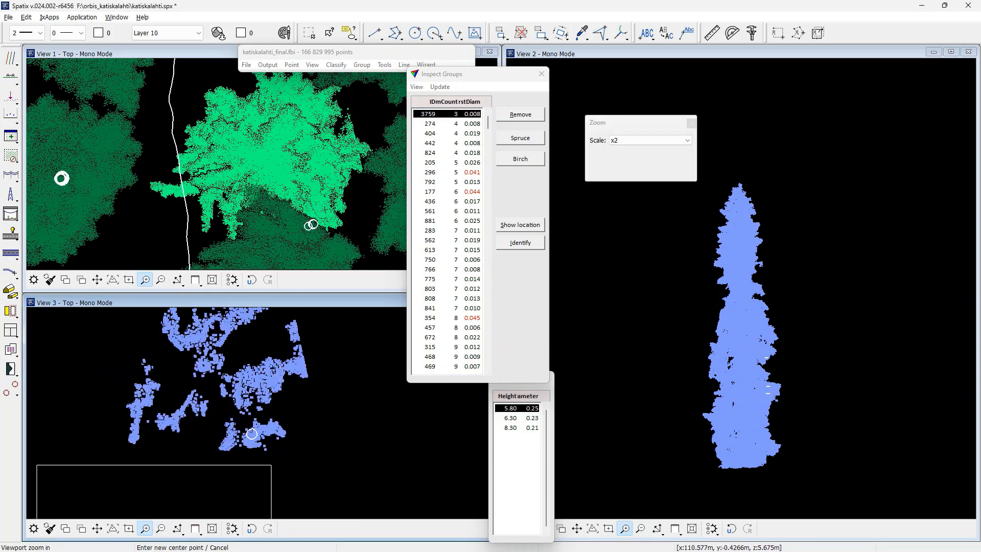
click(219, 373)
click(228, 406)
click(249, 419)
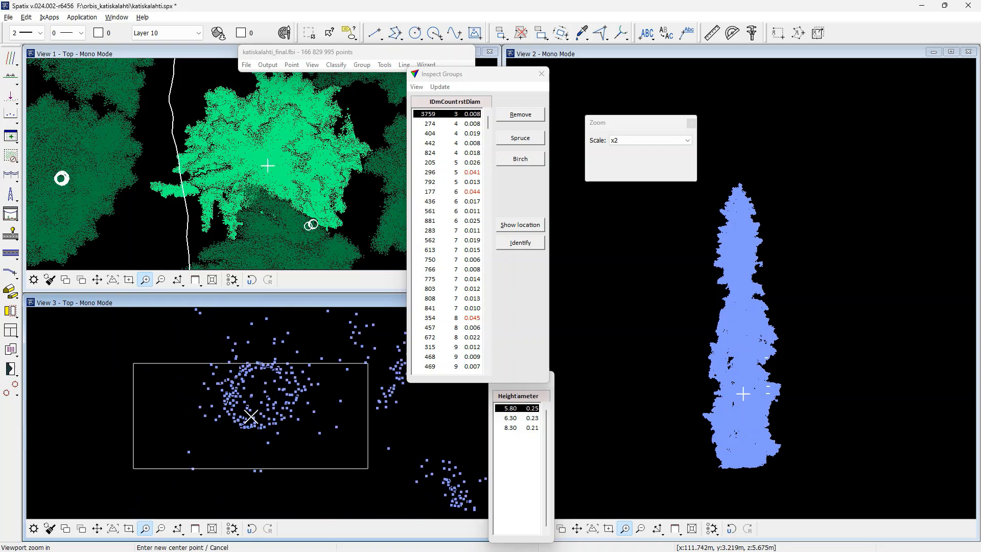
right_click(282, 425)
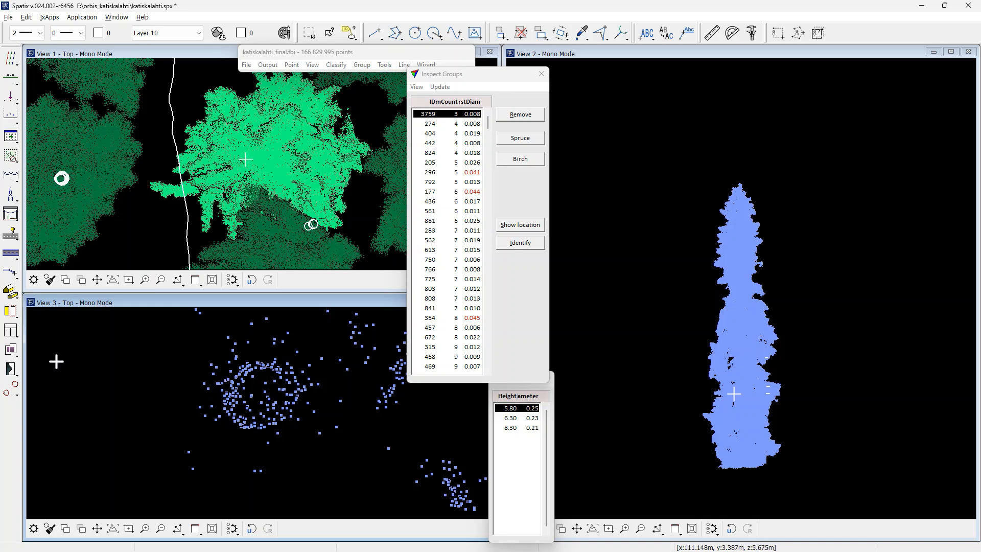
Place a trunk measurement of 0.180 m diameter by center on group 3759's trunk ring at about 5.71 m height, using classes 15 and 23-25
click(14, 396)
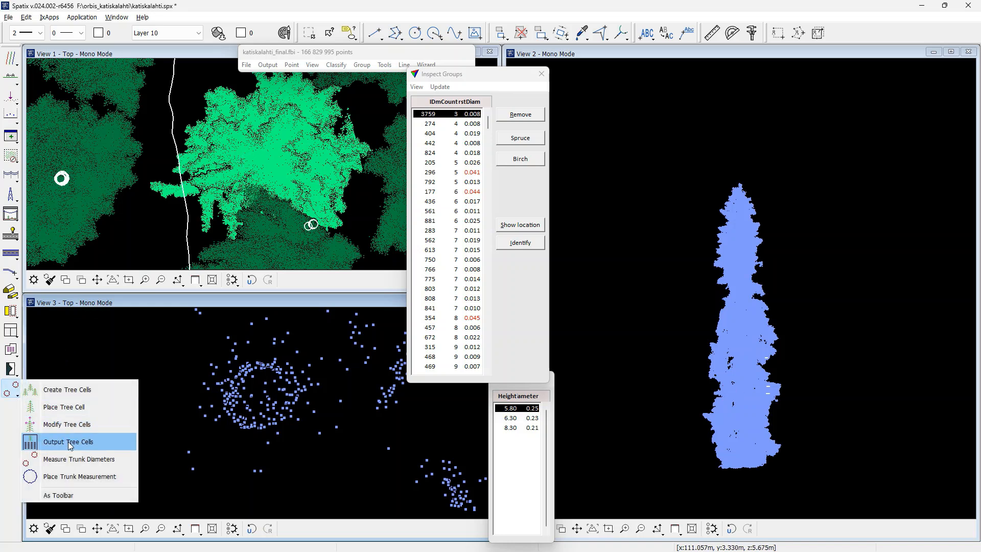
click(79, 475)
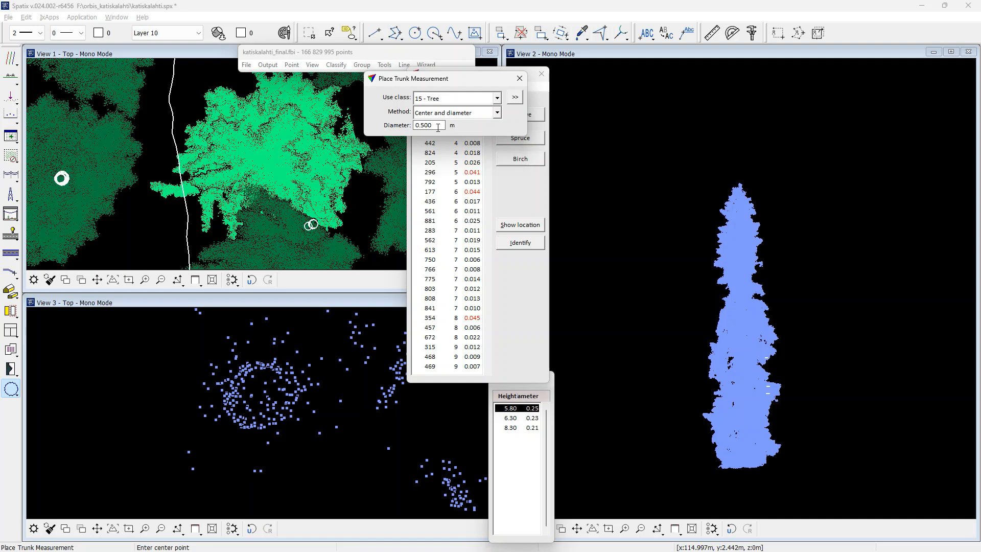
click(515, 97)
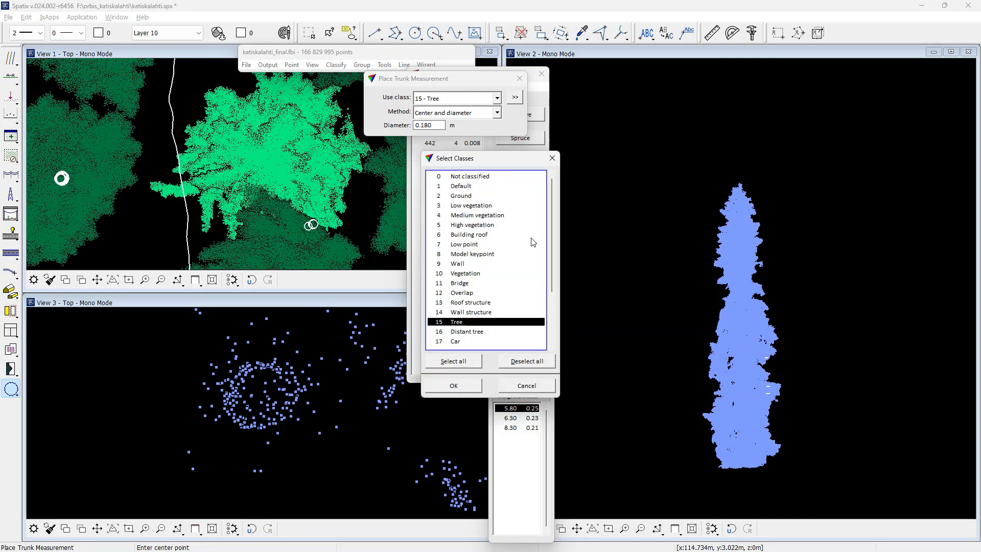
scroll(554, 332, down, 3)
scroll(553, 333, down, 1)
click(459, 322)
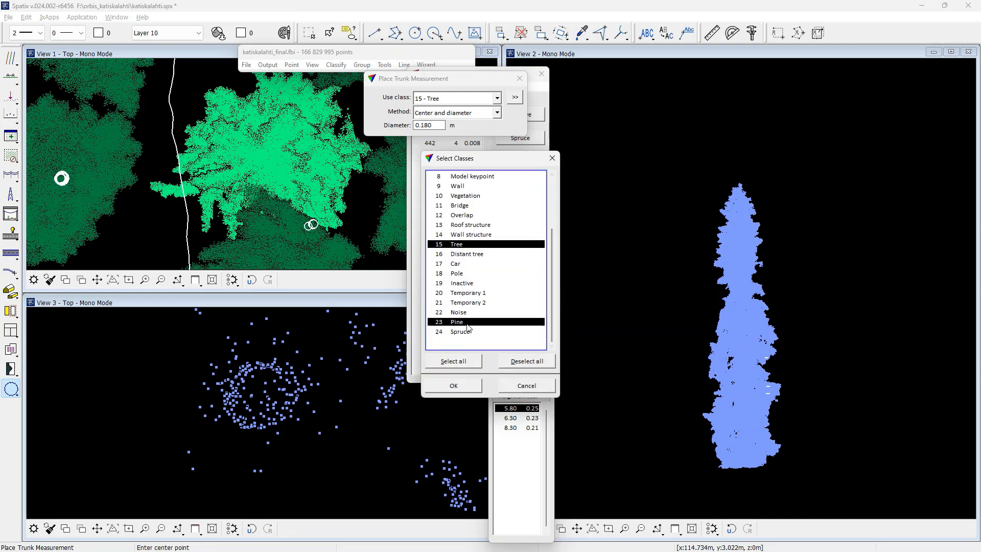
click(461, 331)
click(464, 342)
click(460, 384)
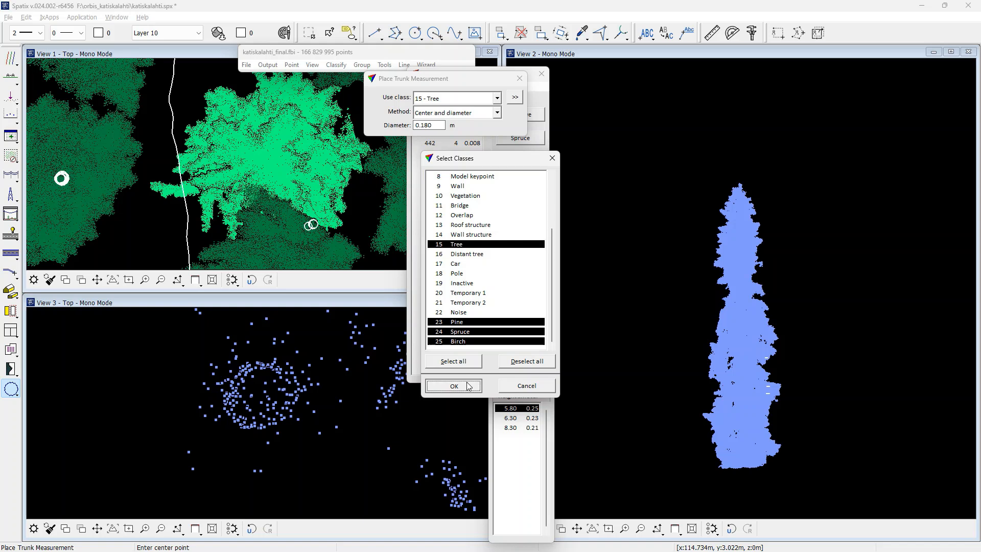
click(263, 395)
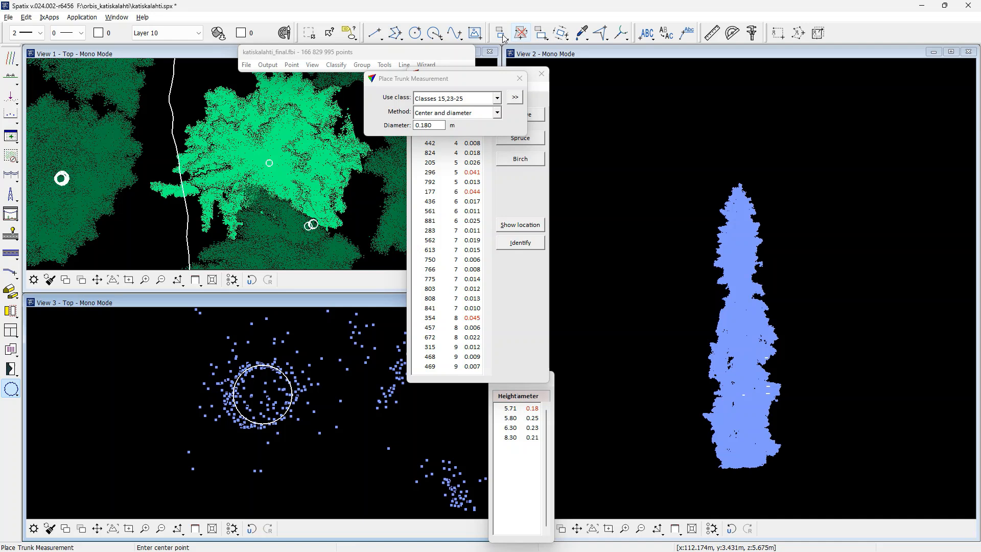
Delete the three misplaced diameters of group 3759 at 5.80, 6.30 and 8.30 m height
click(521, 32)
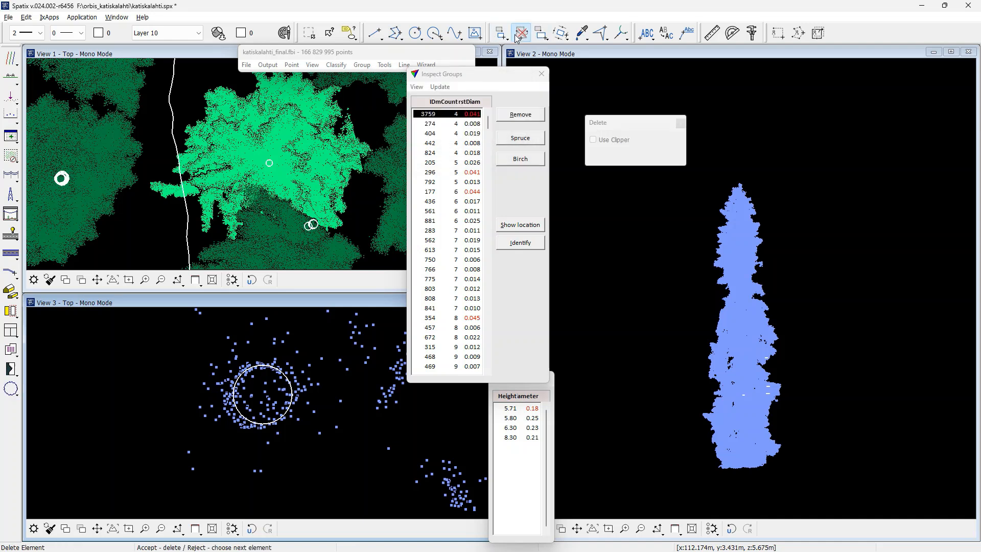
click(767, 359)
click(767, 387)
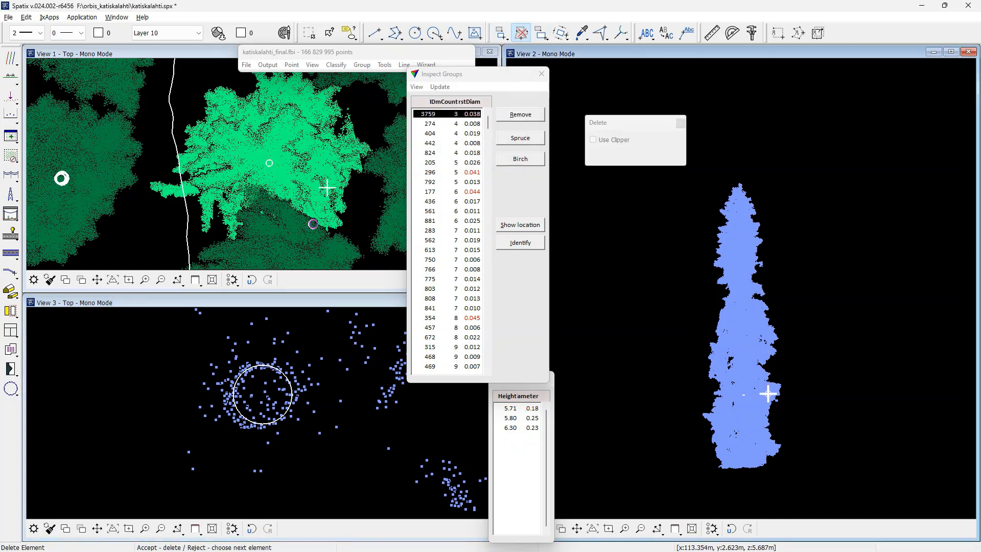
click(768, 394)
click(768, 404)
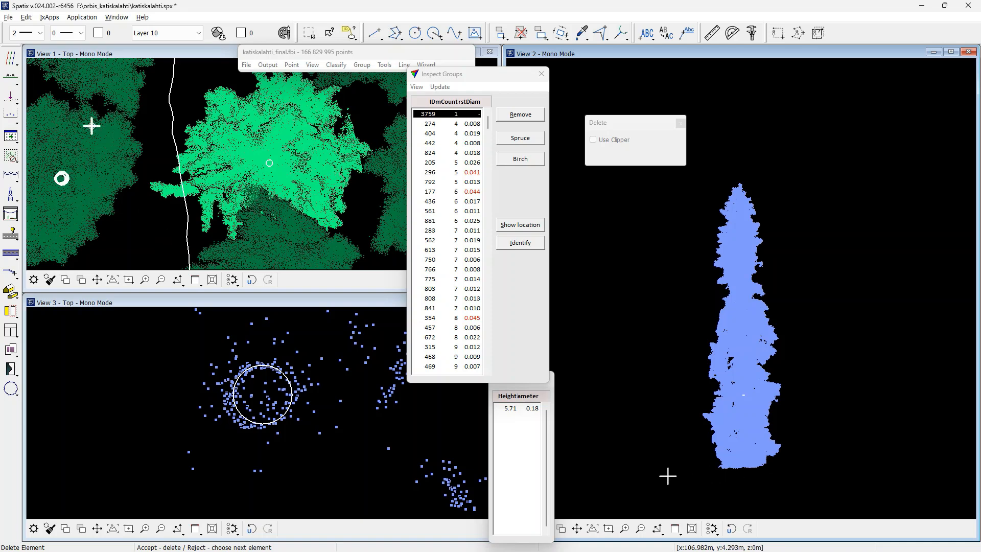
Move View 3's section down the trunk and place a 0.200 m trunk measurement on the ring at about 4.67 m height
click(14, 76)
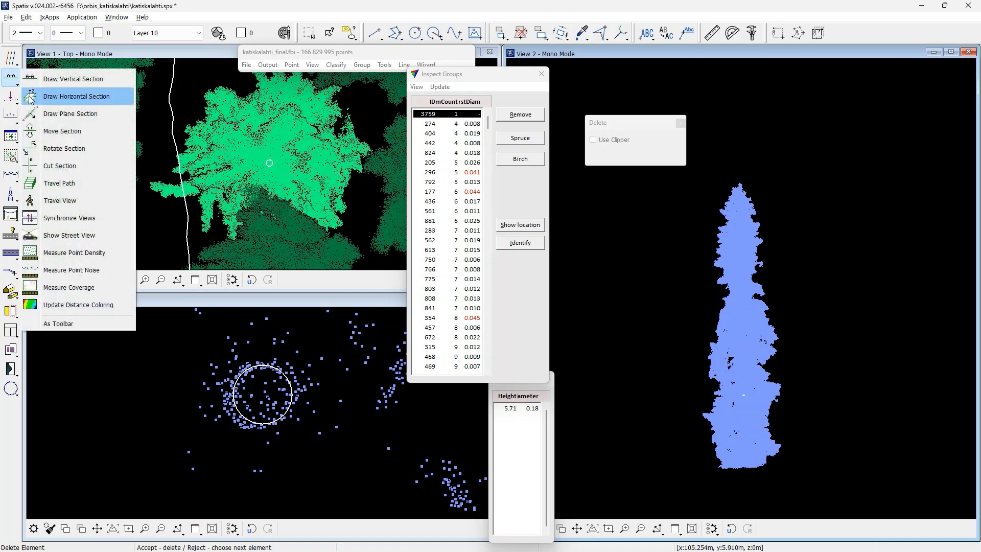
click(39, 128)
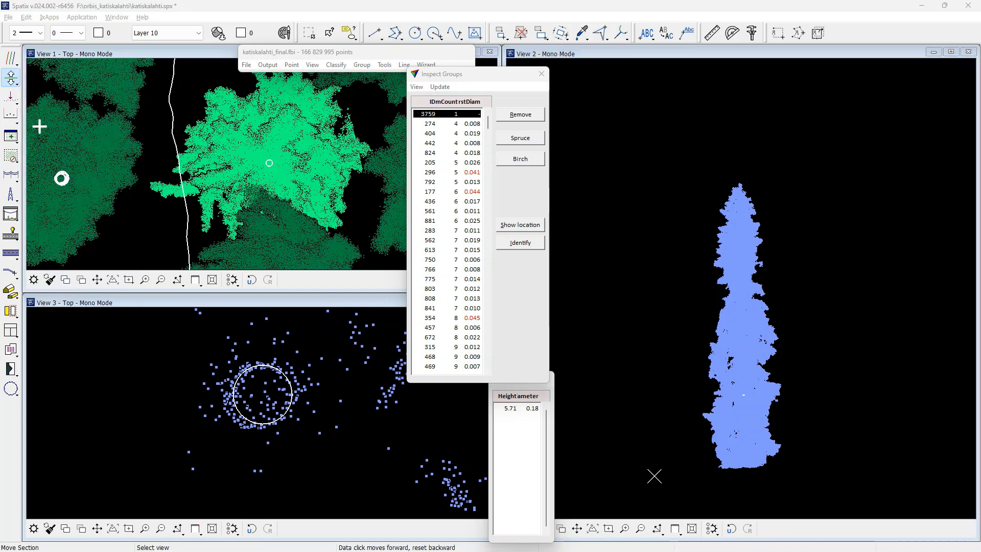
click(317, 381)
click(317, 380)
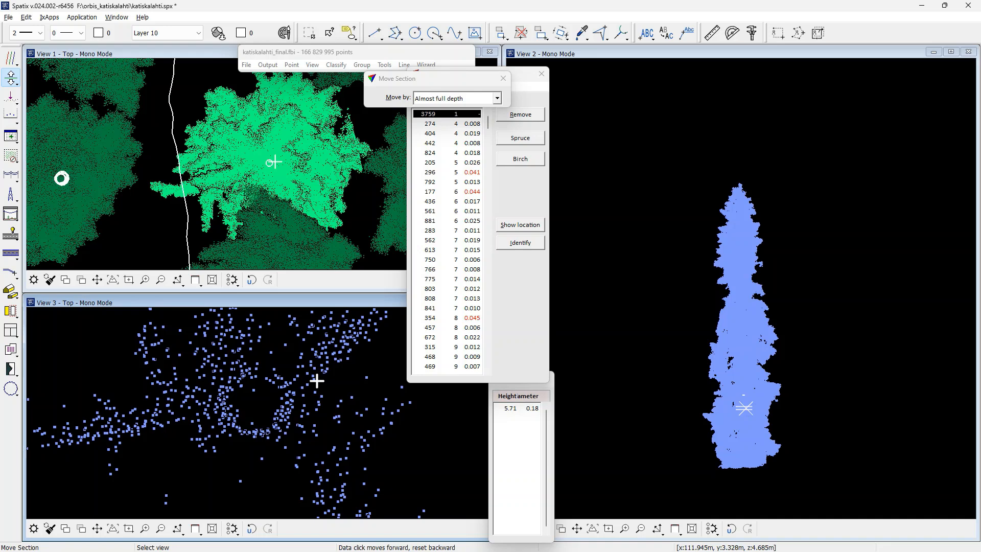
click(11, 389)
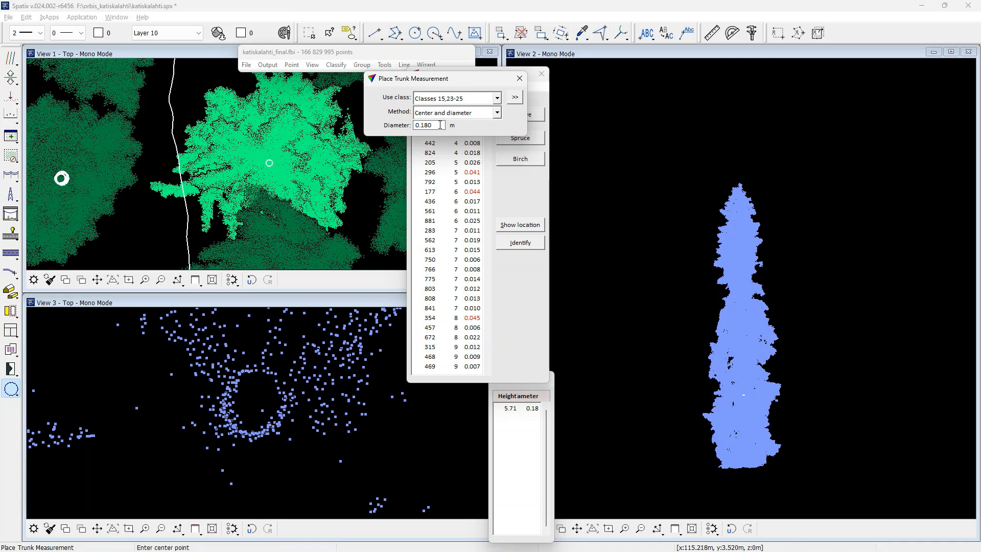
text(.2)
key(Tab)
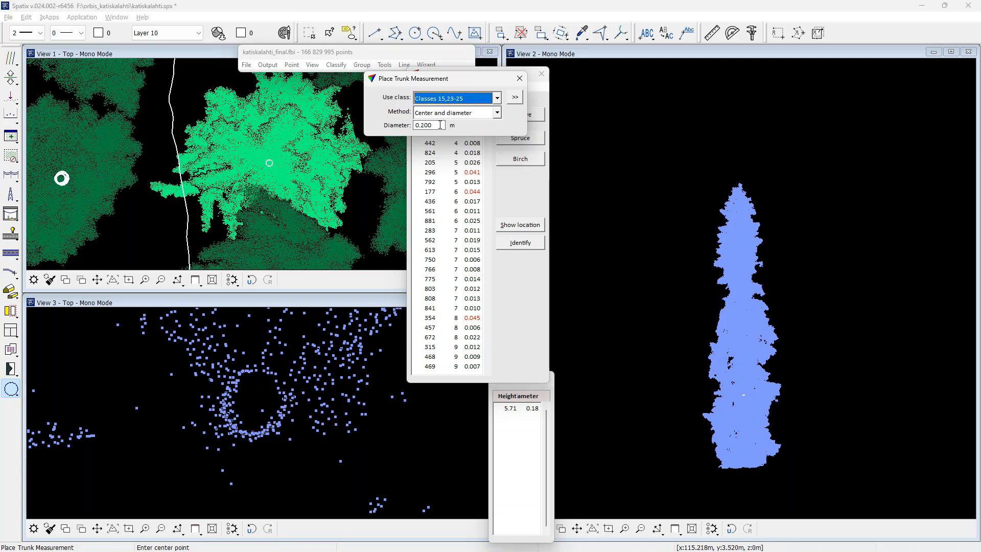
click(255, 402)
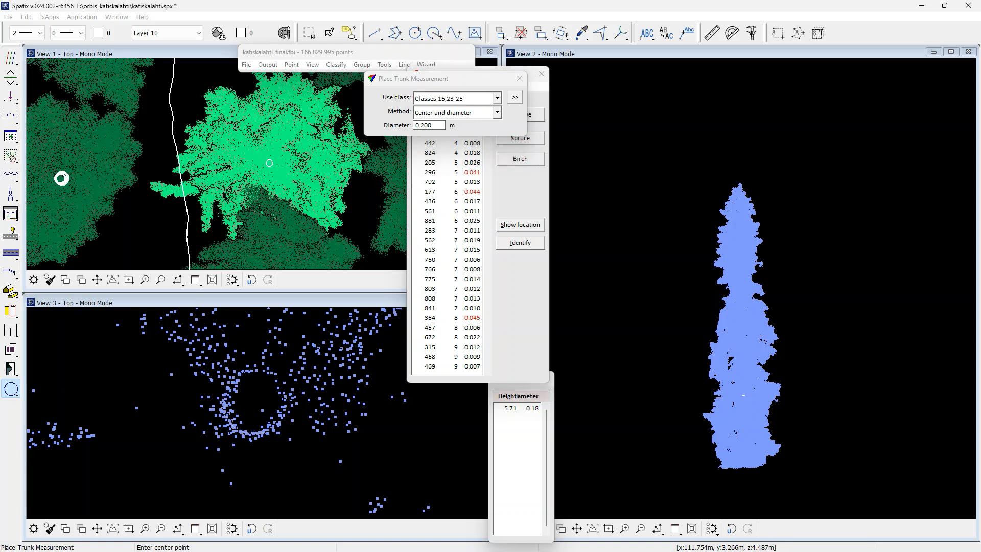
Move View 3's section down group 3759's trunk and place a 0.200 m trunk measurement on the ring at about 3.48 m height
click(11, 78)
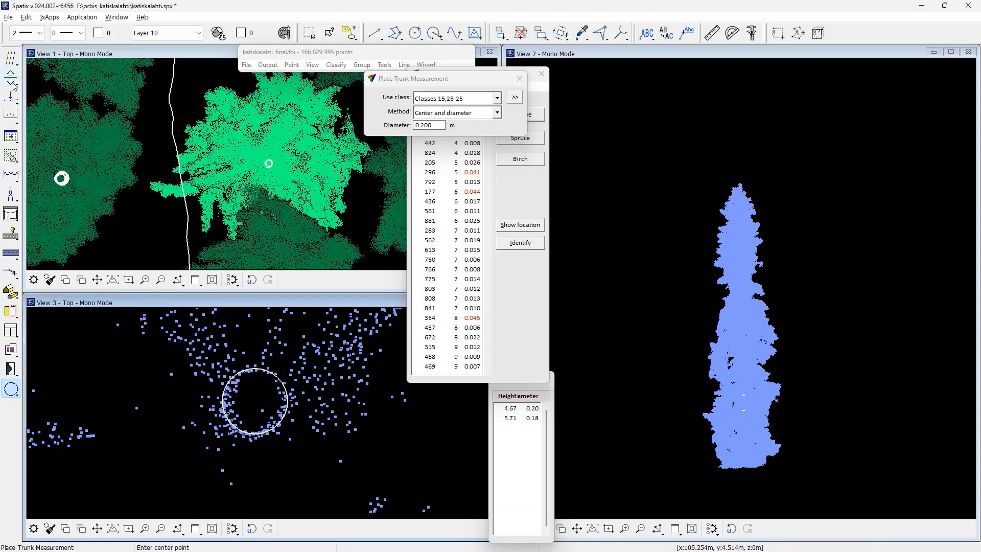
click(275, 380)
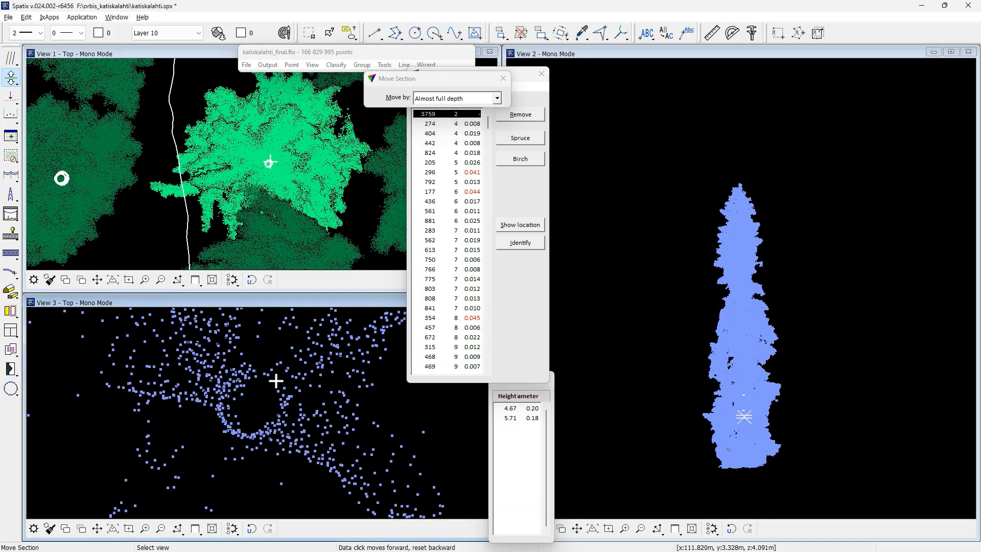
click(277, 382)
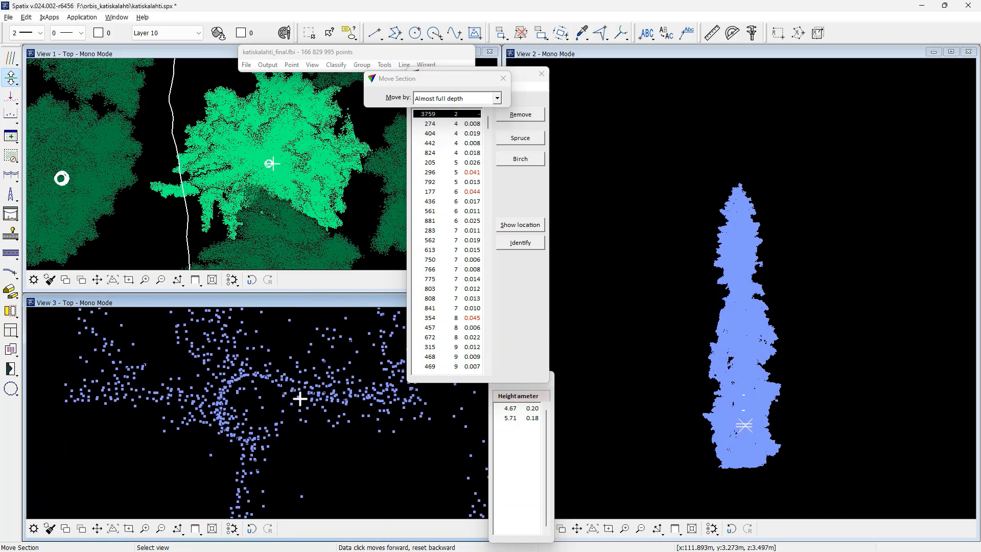
click(300, 398)
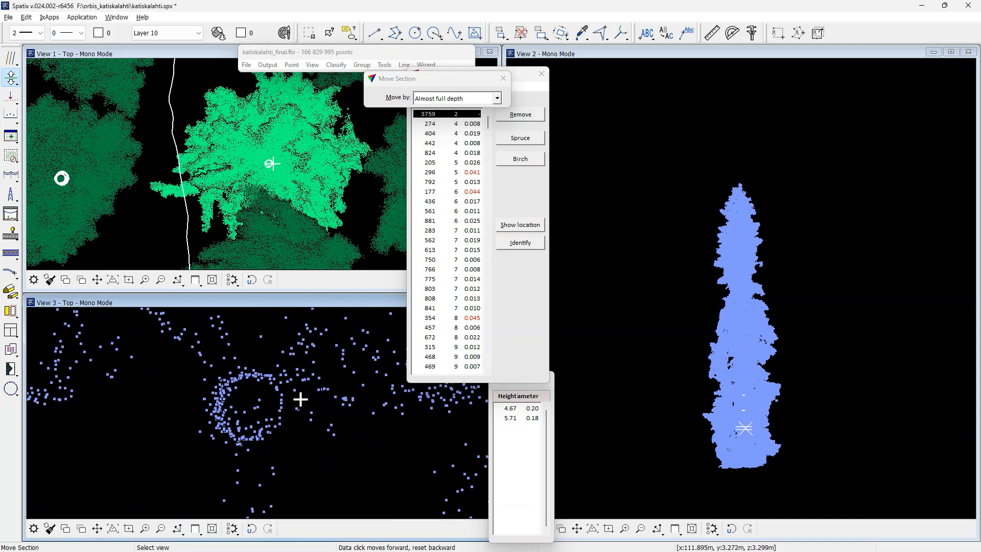
click(12, 390)
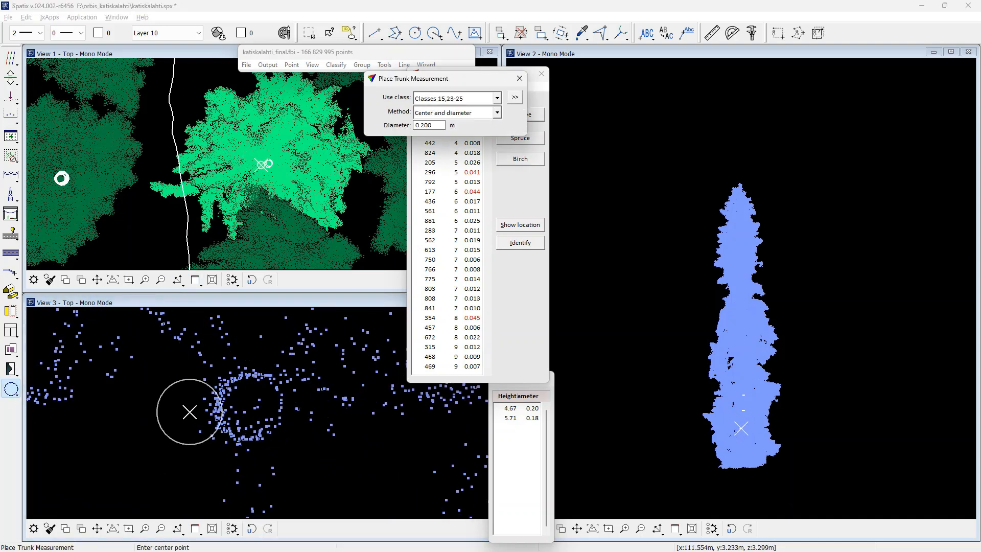
click(249, 406)
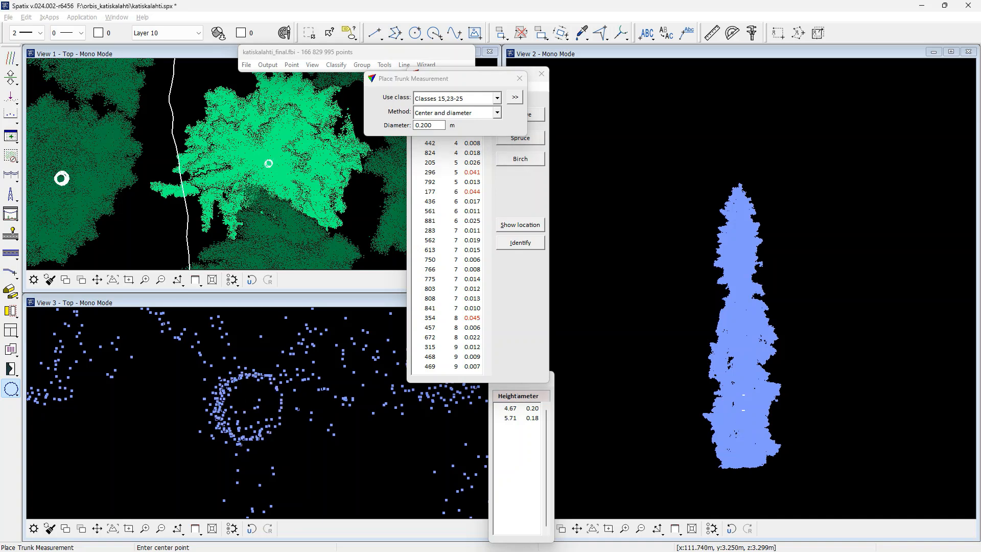
Move the section further down group 3759's trunk and place a 0.210 m trunk measurement at about 2.55 m height
click(11, 77)
click(277, 414)
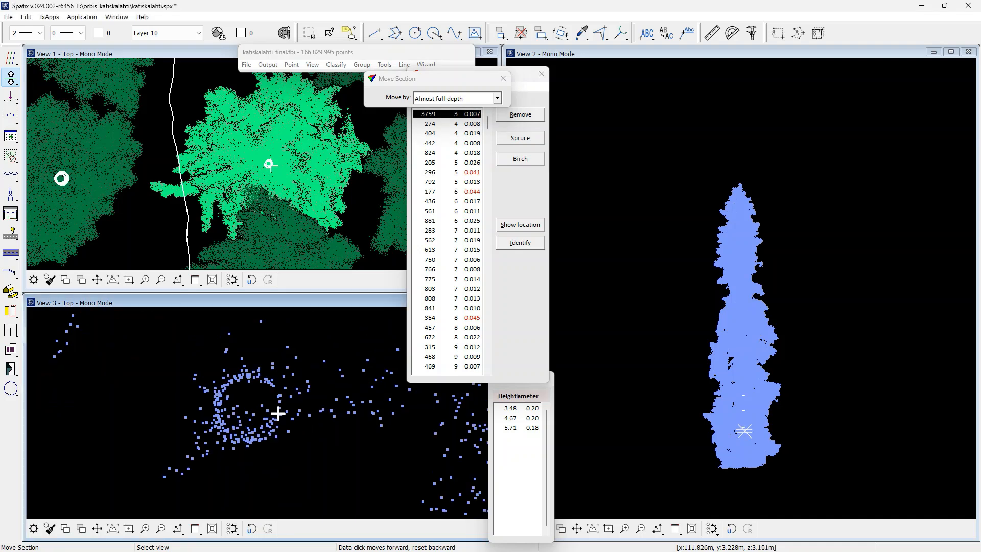
click(278, 413)
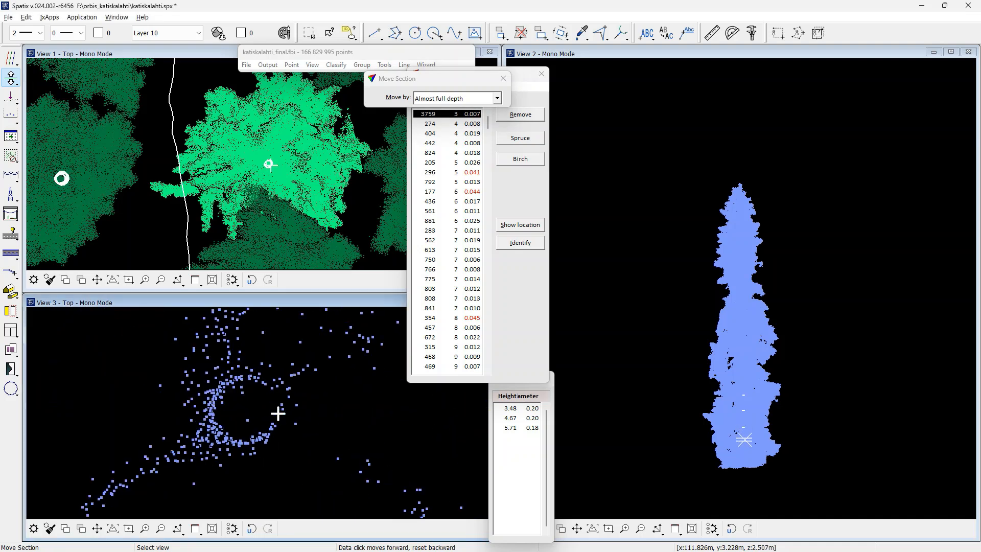
click(12, 391)
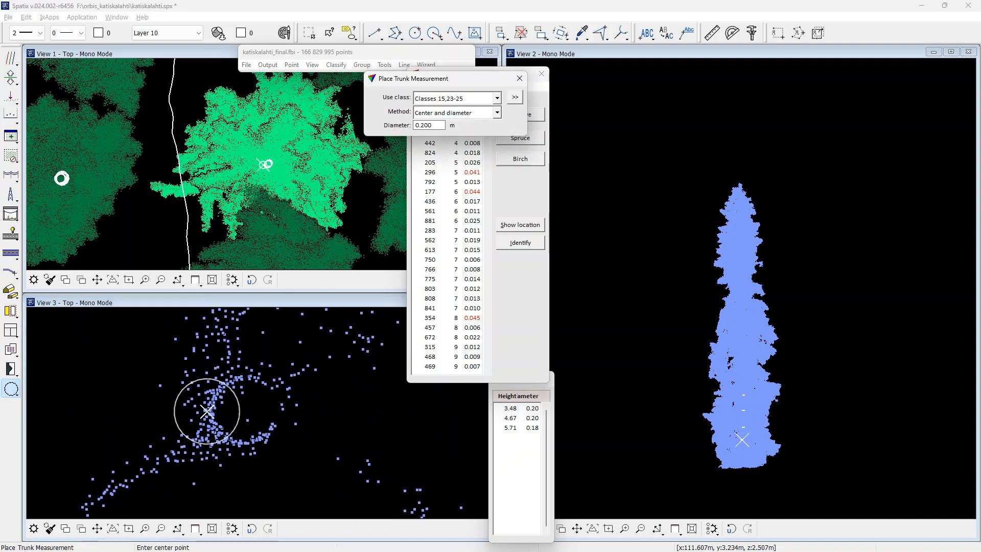
click(246, 411)
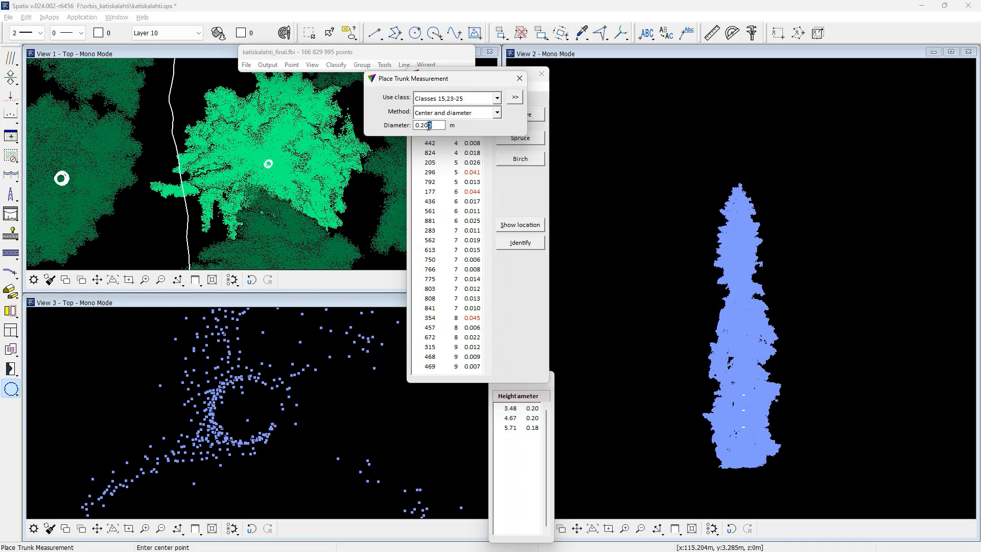
key(Tab)
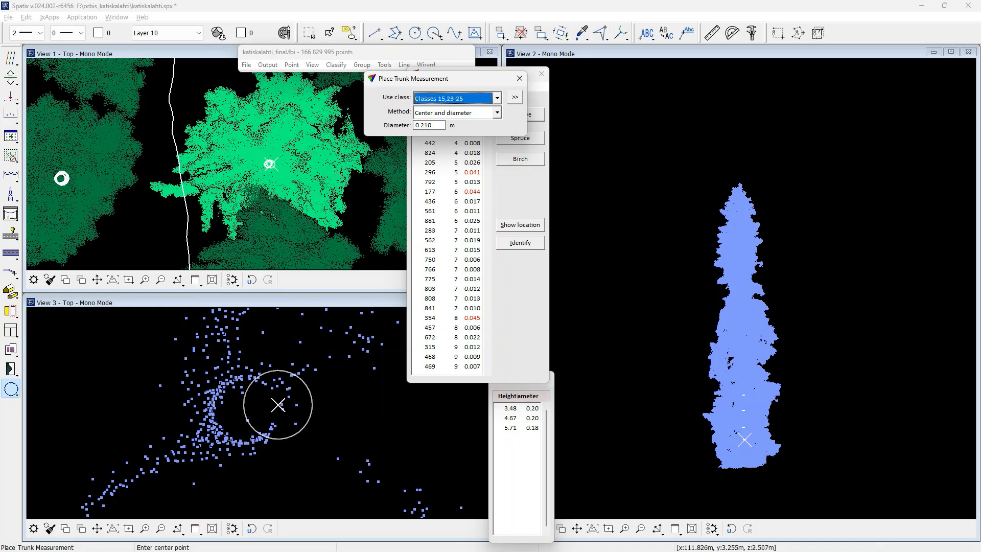
click(250, 413)
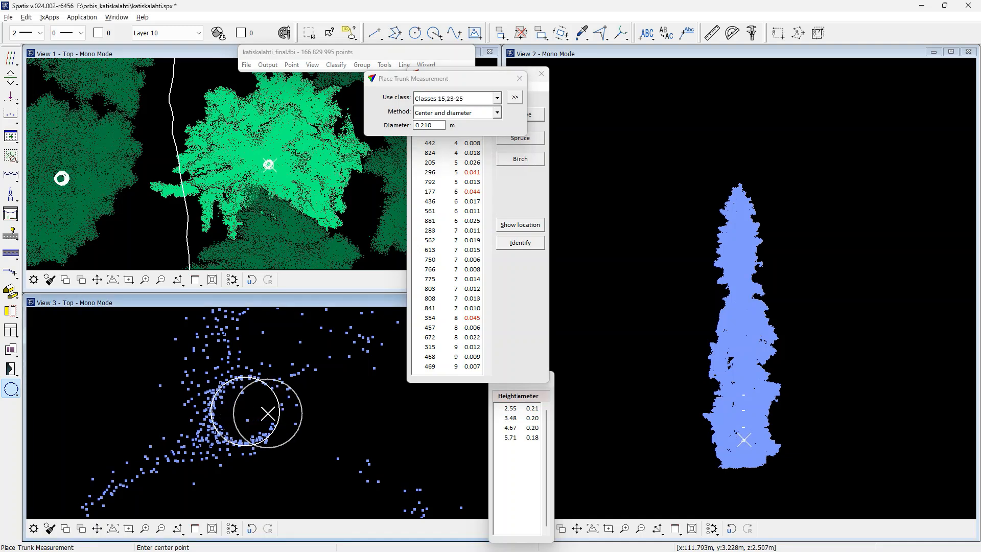
Check group 274, delete group 404's misplaced diameter at 7.80 m height, and check group 404's diameter at 2.30 m
click(511, 189)
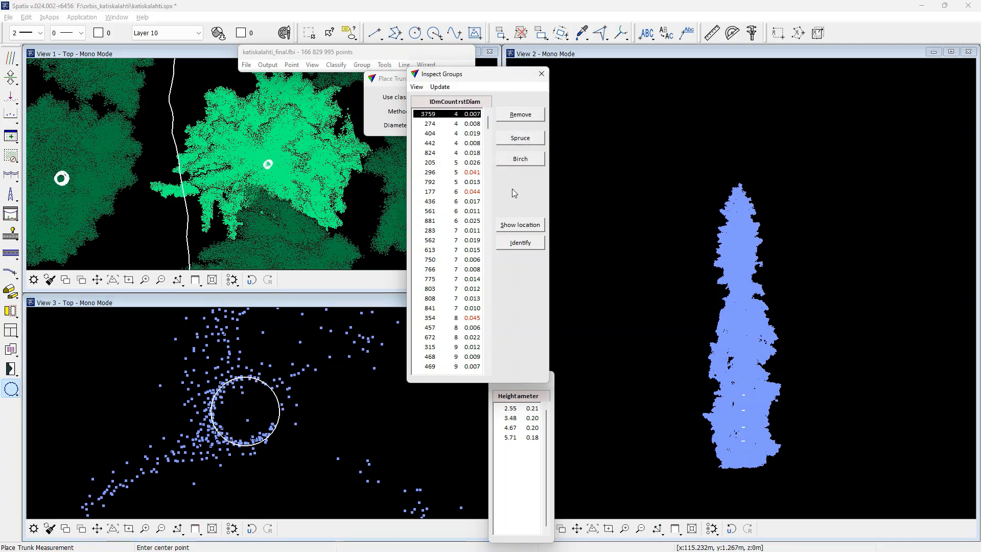
click(470, 125)
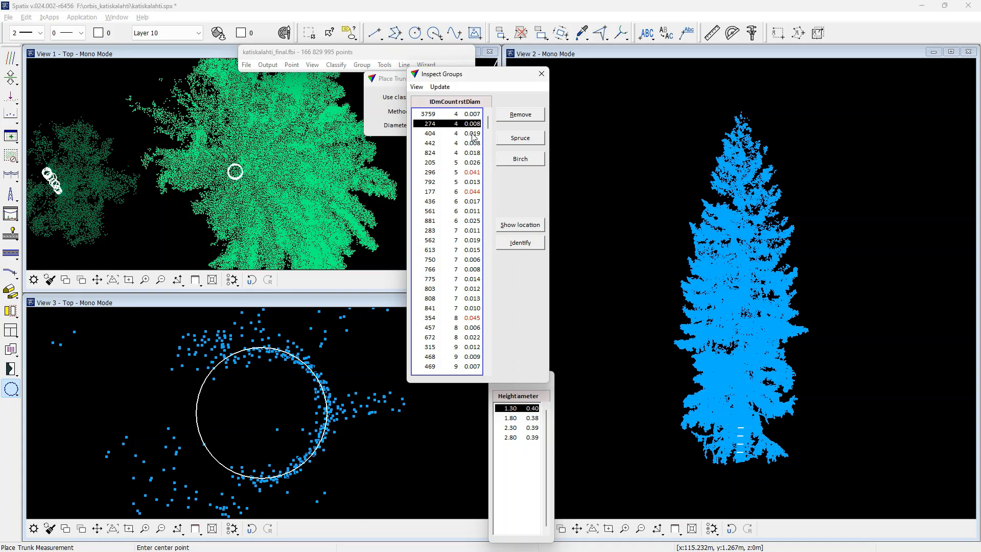
click(473, 134)
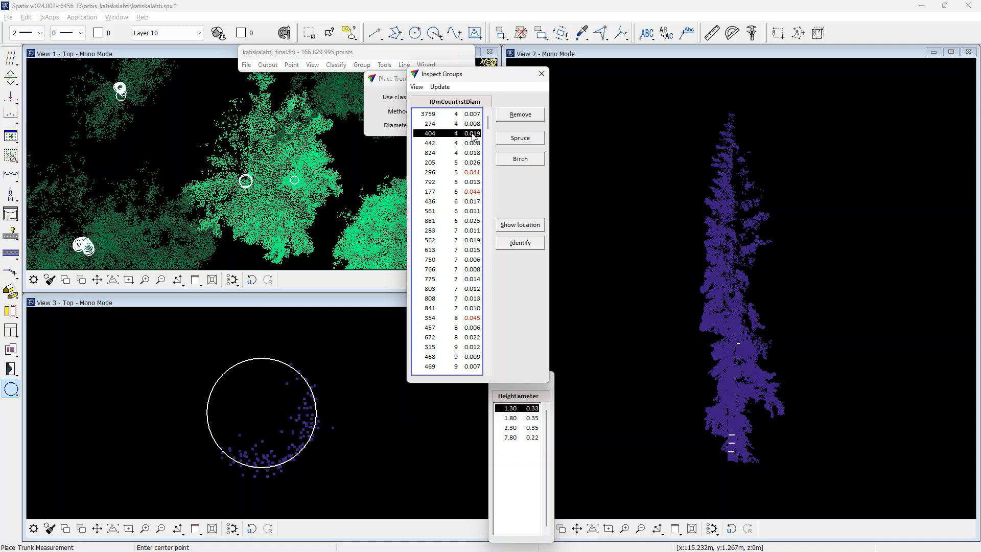
click(521, 32)
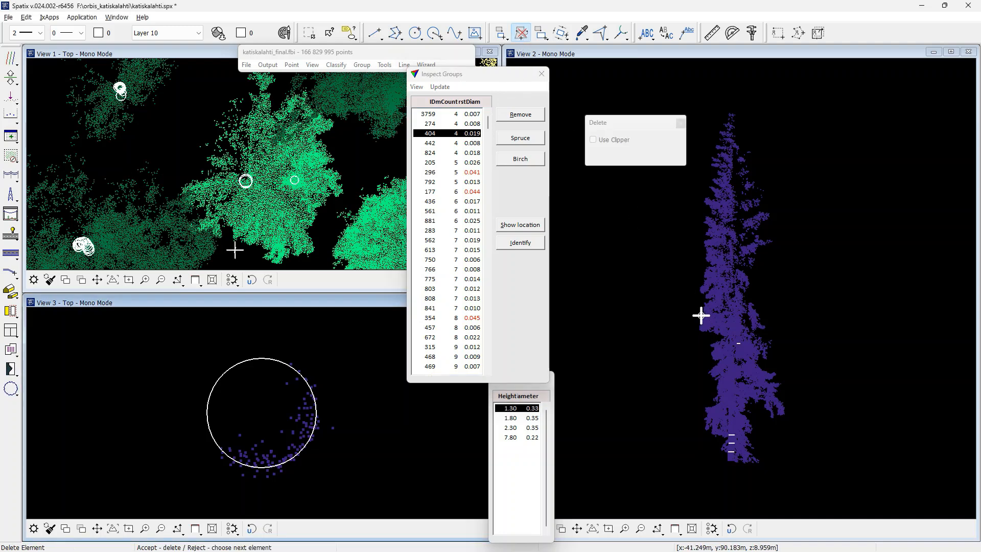
click(735, 337)
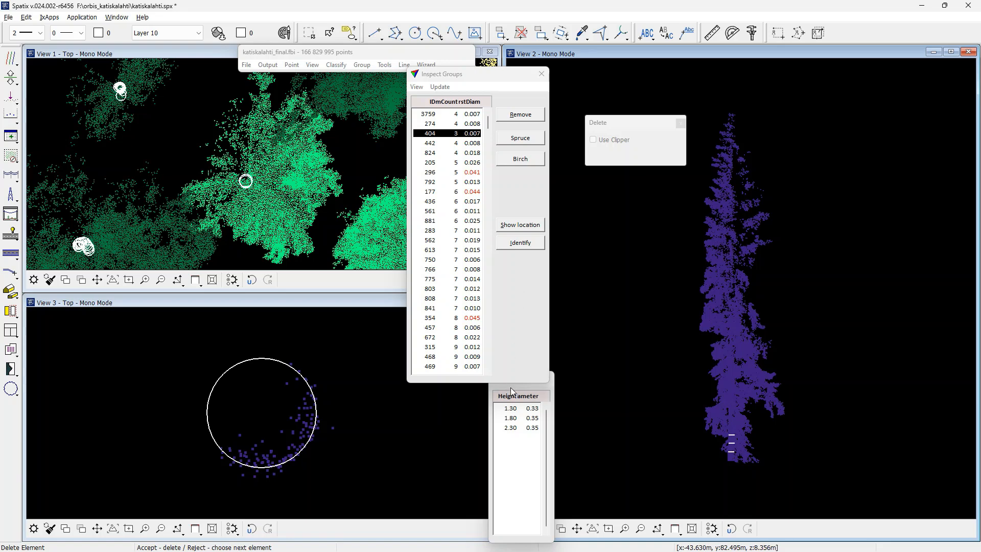
click(514, 429)
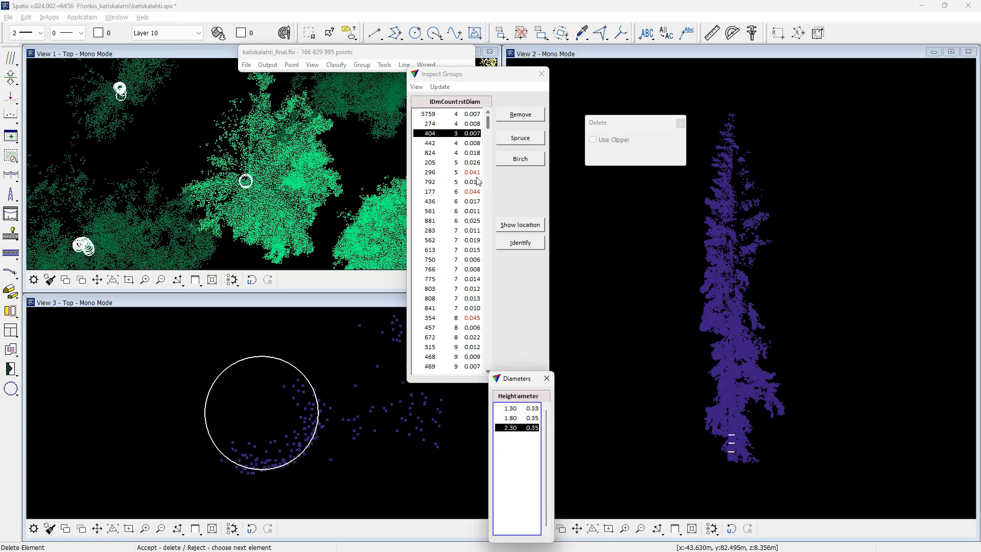
Check groups 442 and 824, and delete group 205's two misplaced diameters at 6.30 and 7.80 m height
click(464, 145)
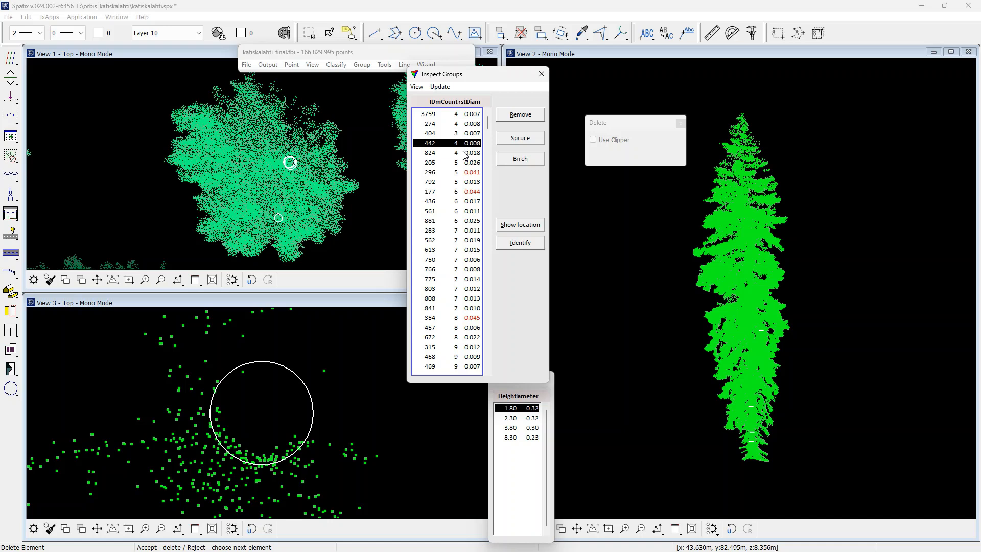
click(464, 153)
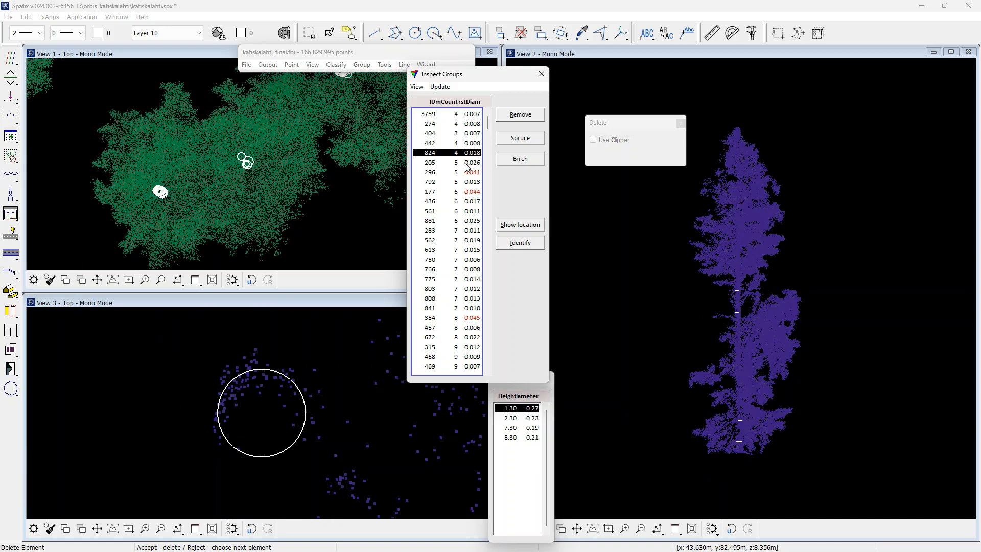
click(465, 162)
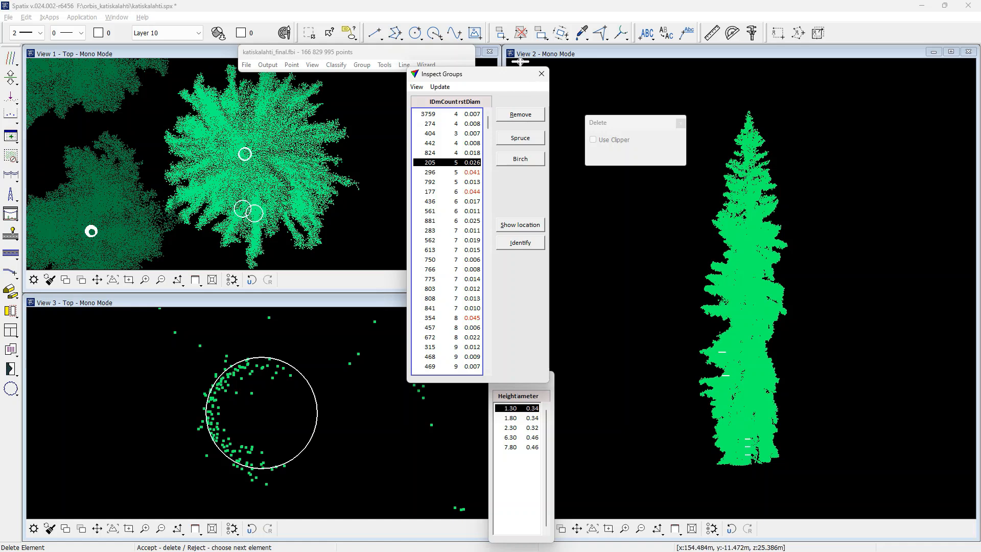
click(722, 351)
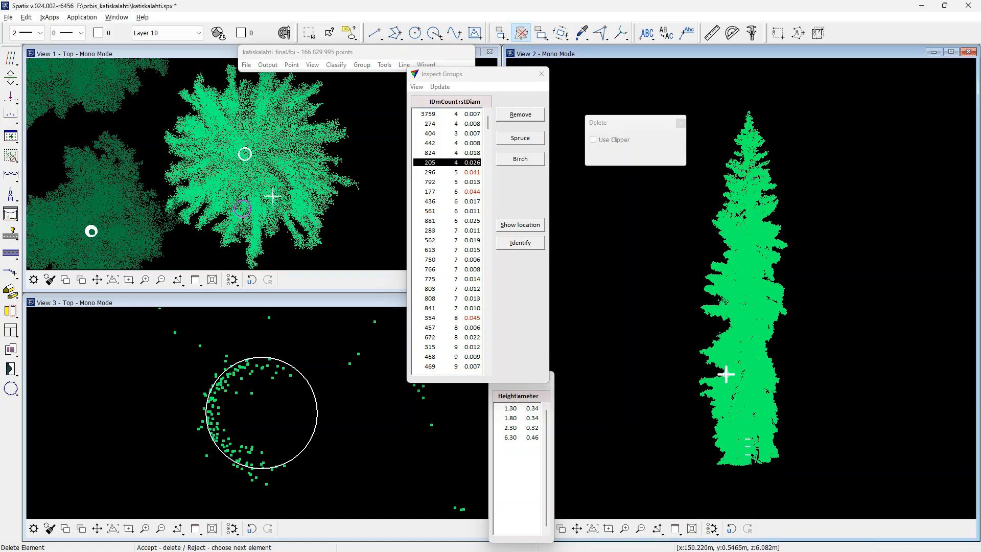
click(682, 367)
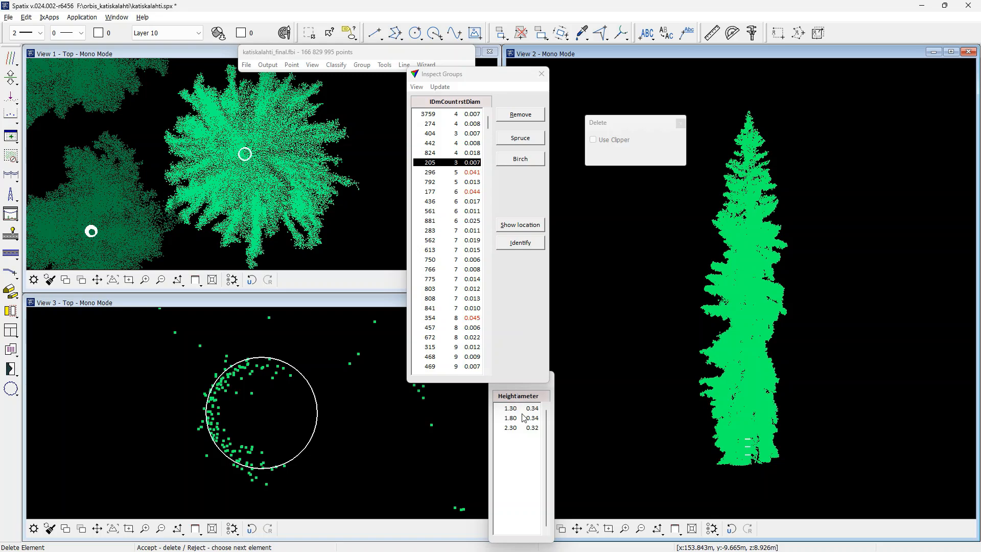
Move View 3's section up from group 205's 2.30 m diameter and place a 0.300 m trunk measurement on the partial trunk ring
click(528, 428)
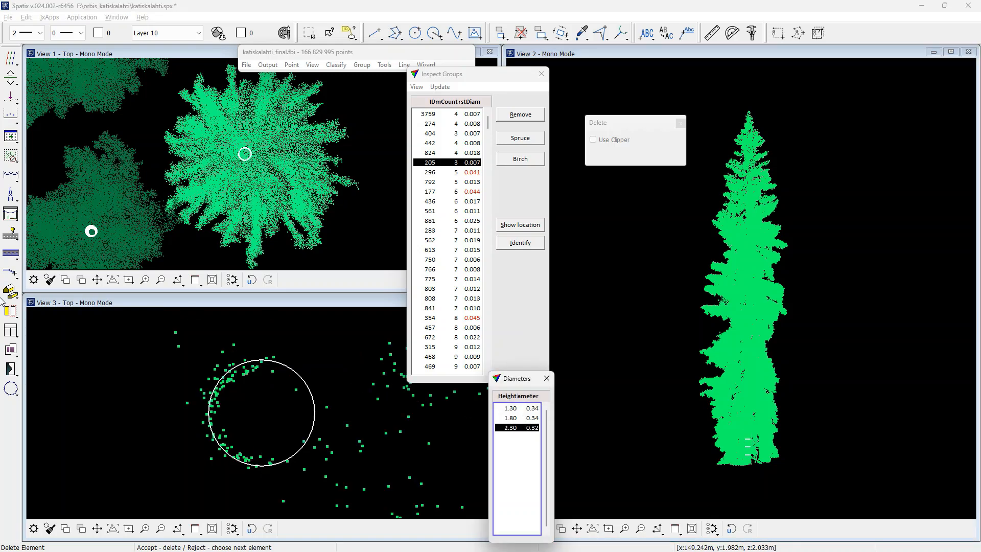
click(10, 77)
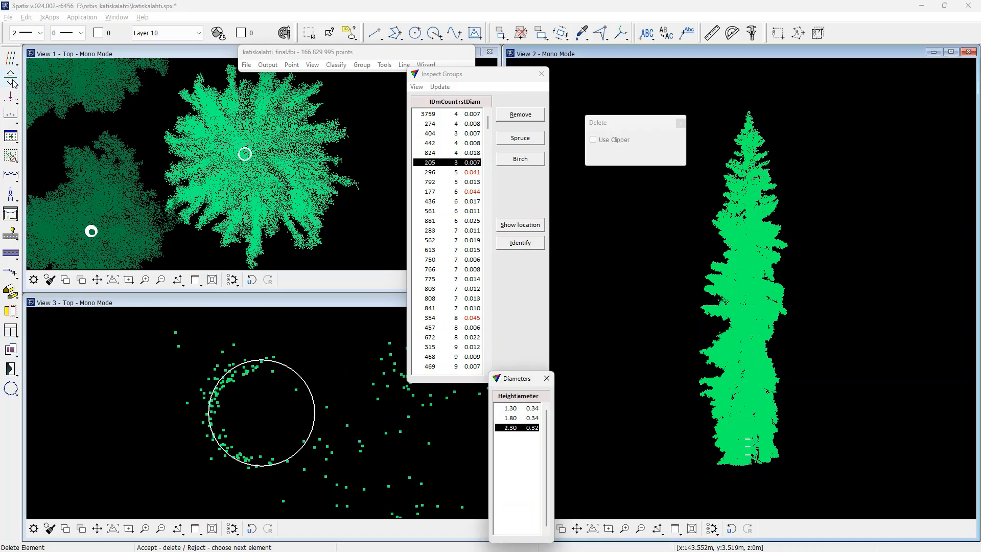
click(262, 400)
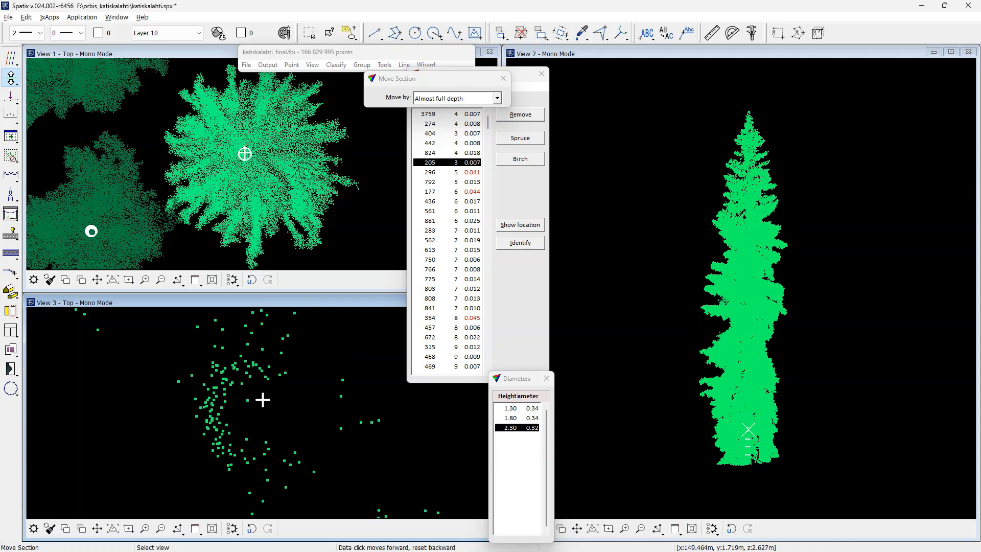
click(262, 399)
click(262, 399)
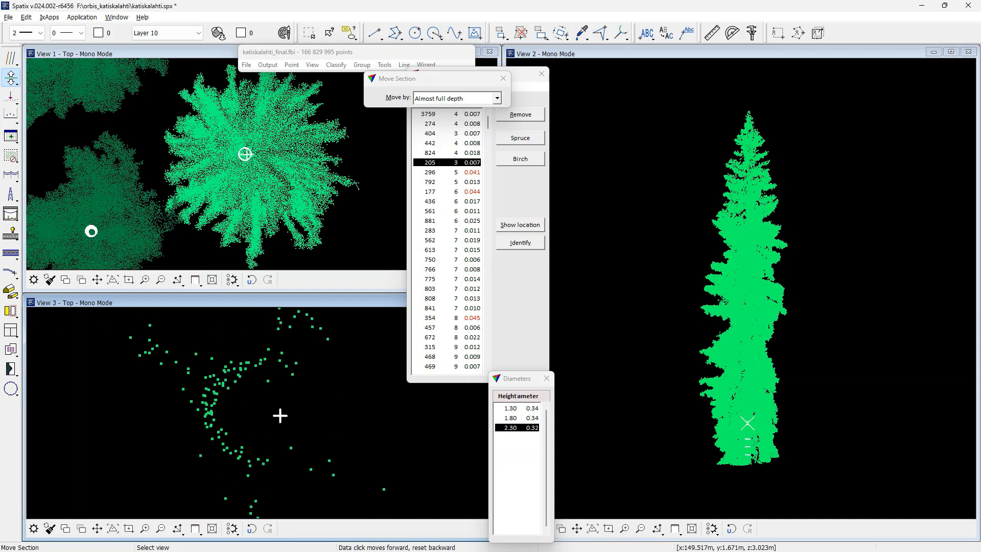
click(11, 389)
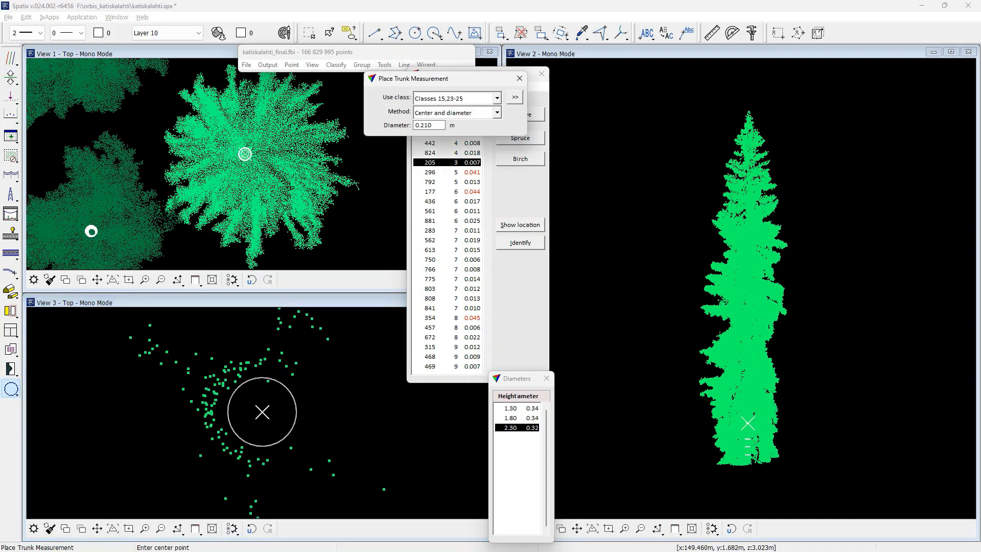
click(434, 126)
text(0.3)
key(Tab)
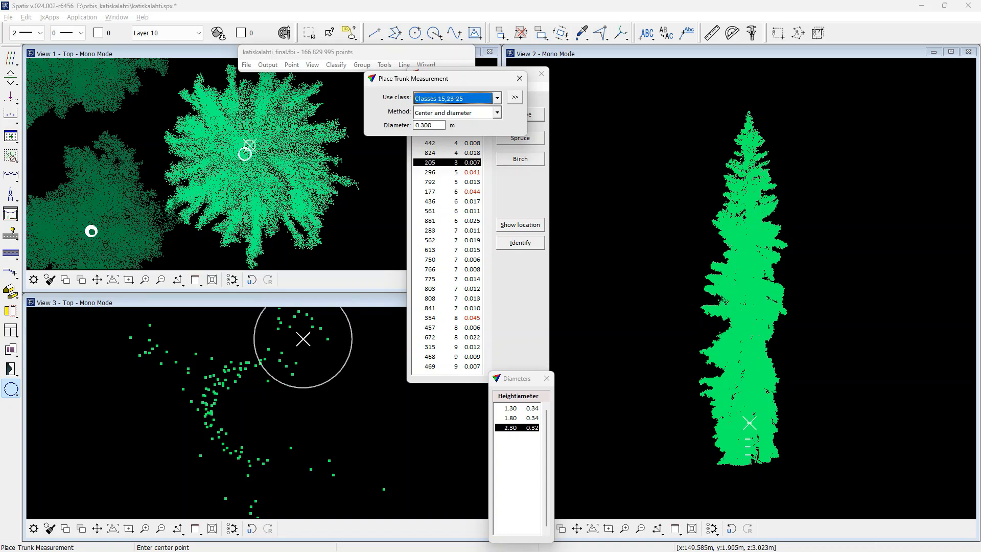
click(259, 410)
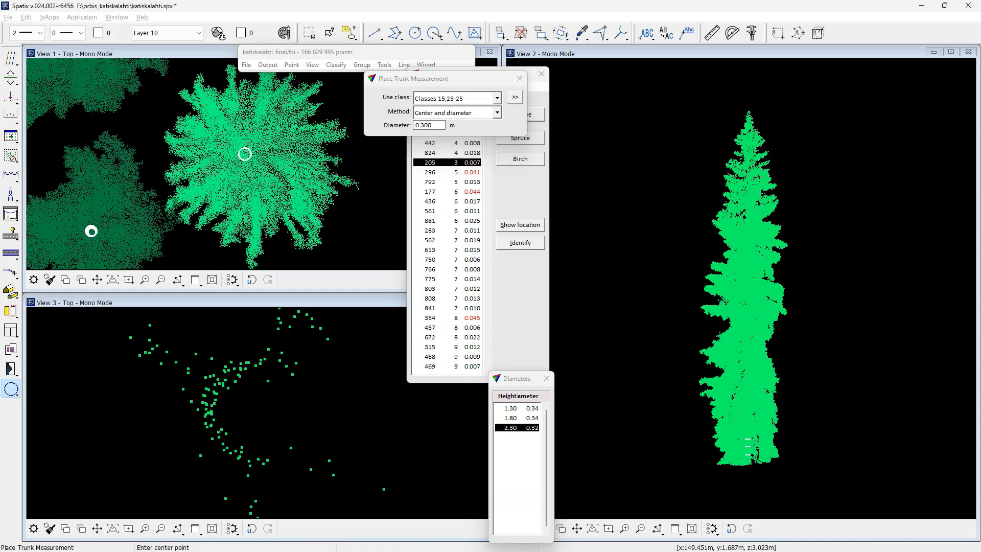
Delete group 296's wrong diameter at 7.80 m height and display its diameter at 6.30 m in the section
click(471, 173)
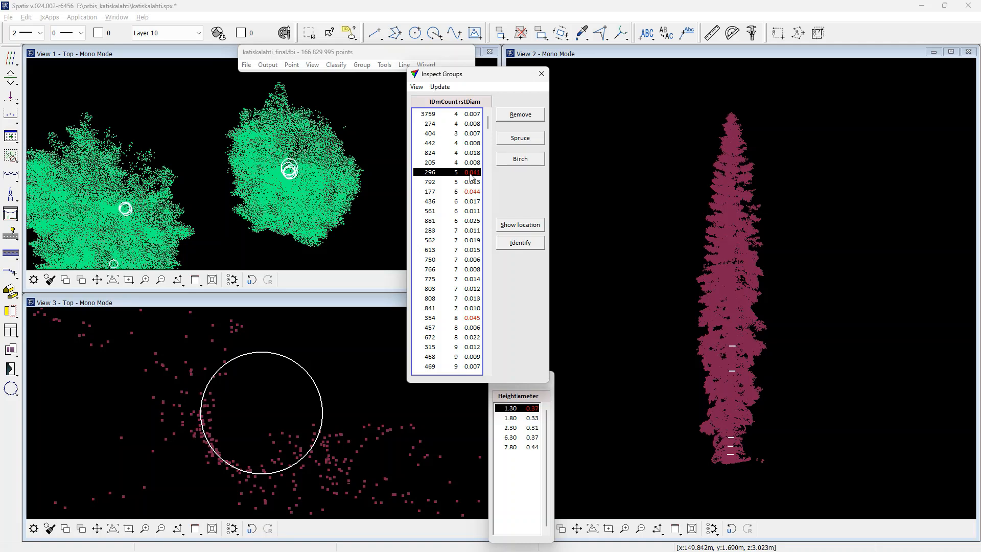
click(536, 447)
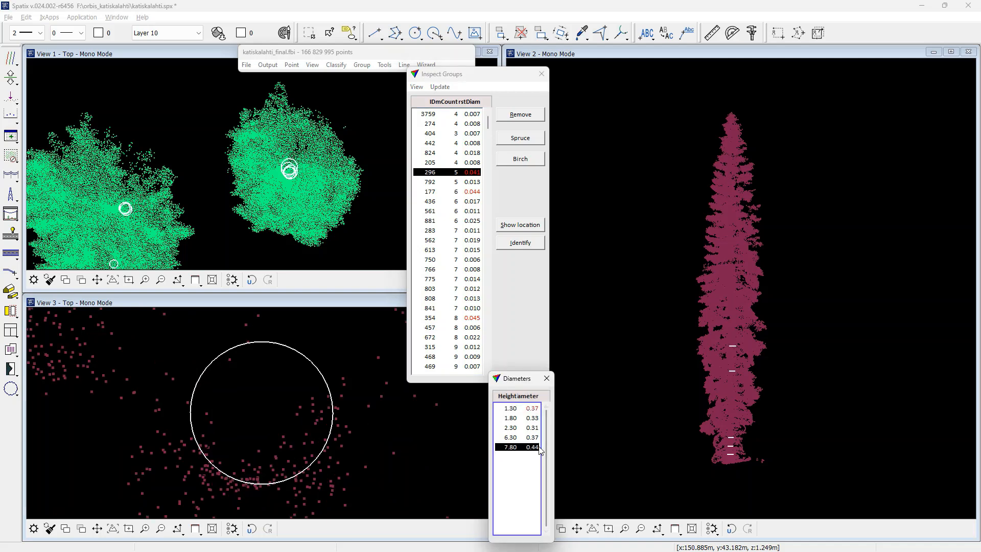
click(521, 34)
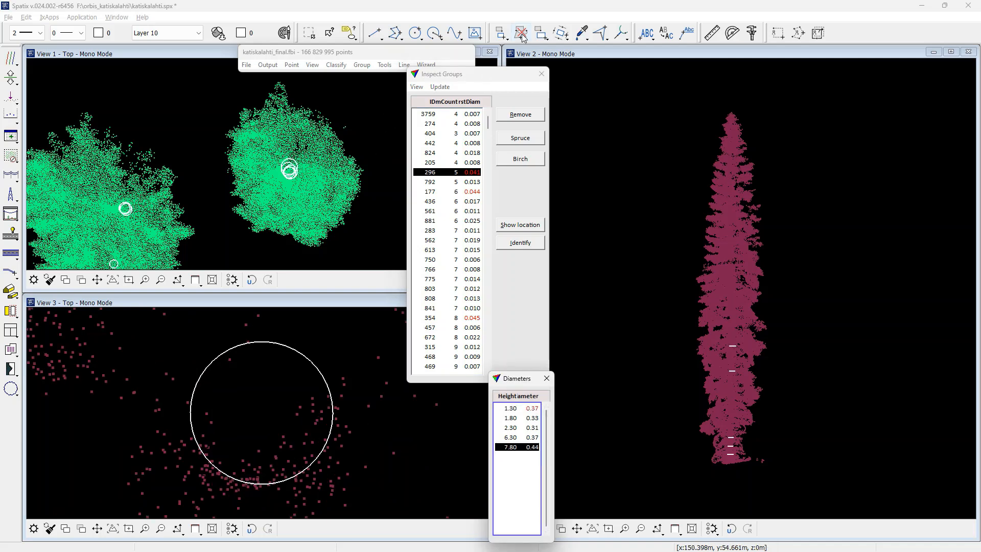
click(324, 377)
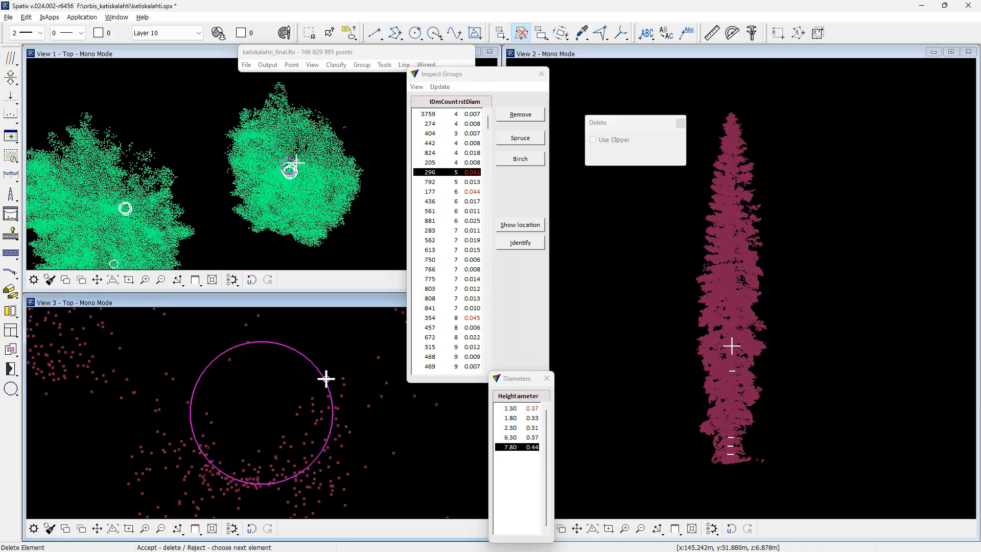
click(336, 359)
click(534, 439)
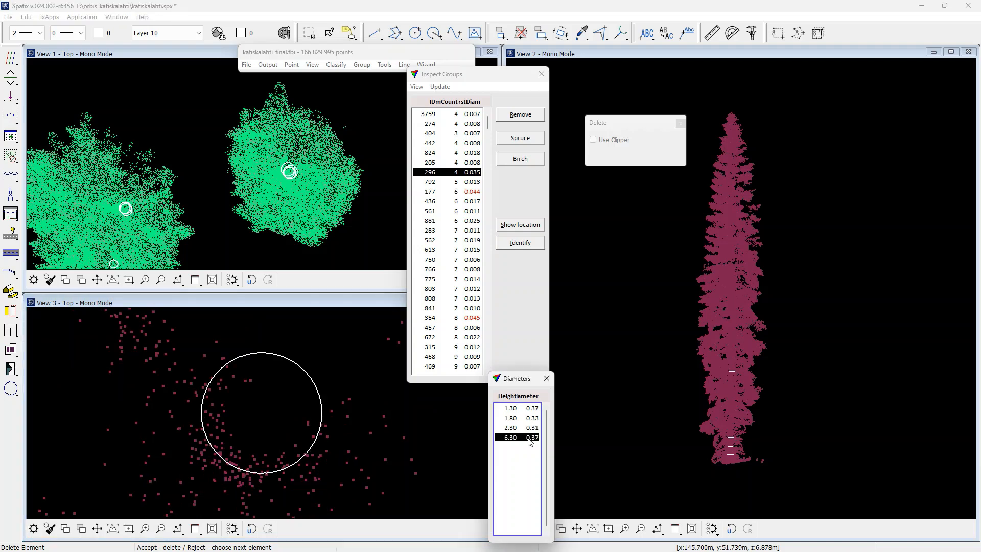
Delete group 296's wrong diameter at 6.30 m height and check its diameters at 1.30, 1.80 and 2.30 m
click(313, 381)
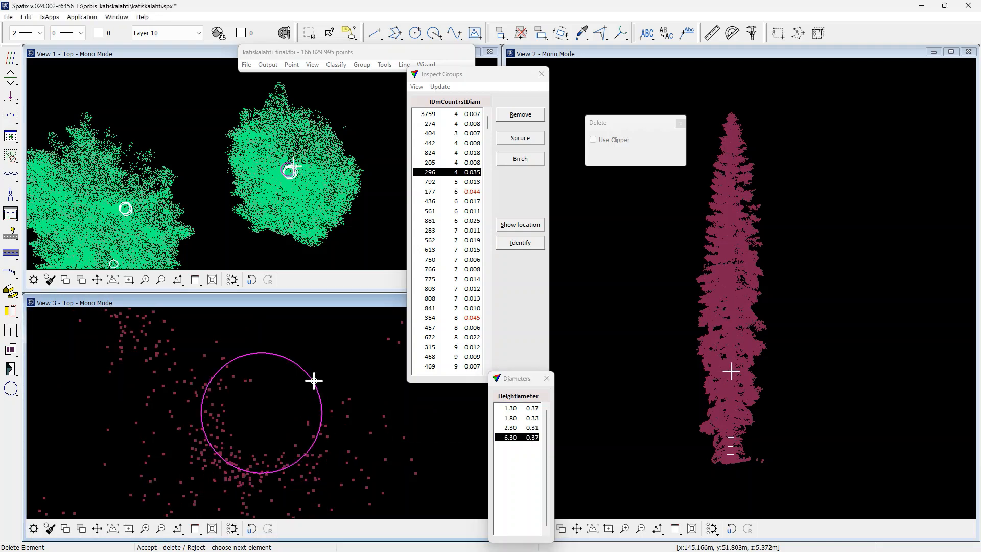
click(366, 385)
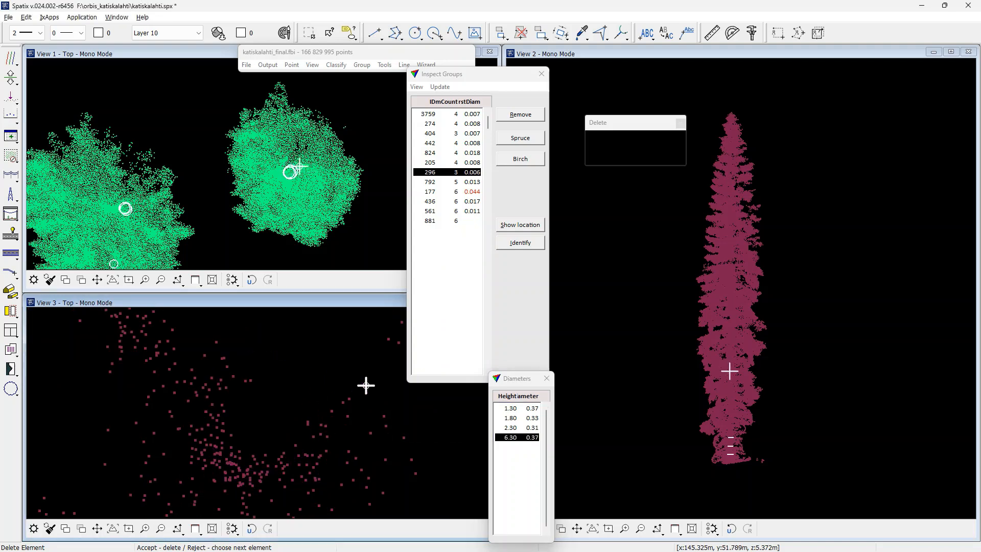
click(531, 408)
click(532, 417)
click(532, 428)
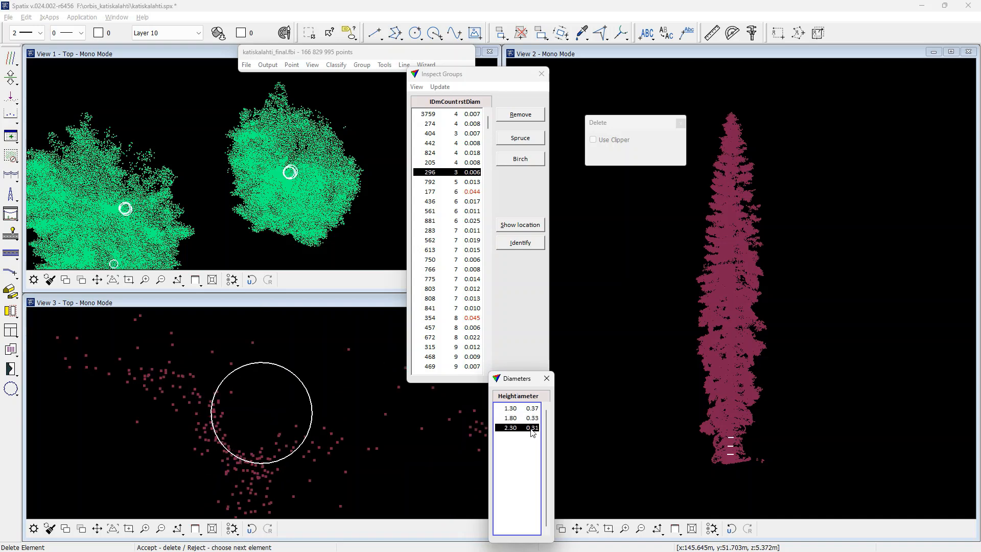
Display group 792 and delete its misplaced diameter at 1.80 m height
click(470, 183)
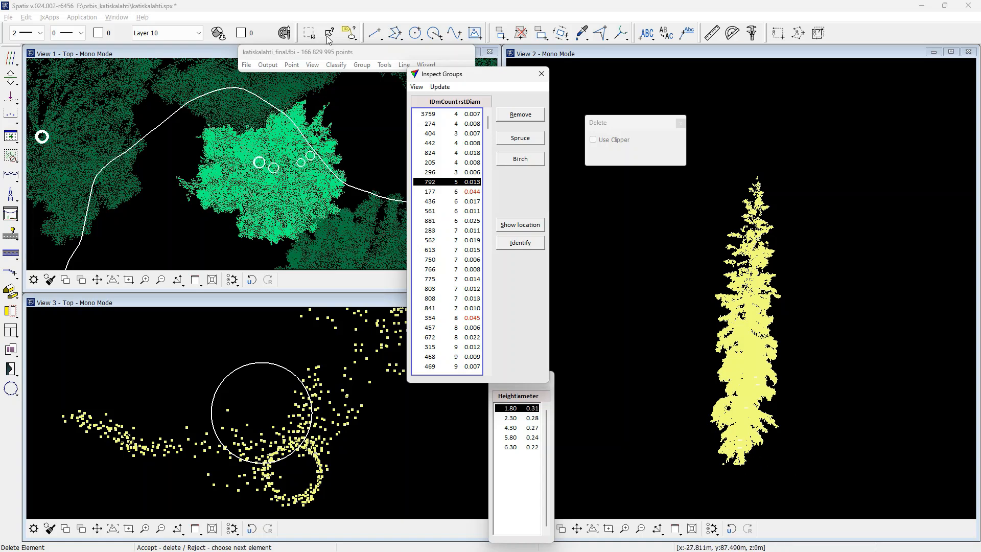
click(519, 36)
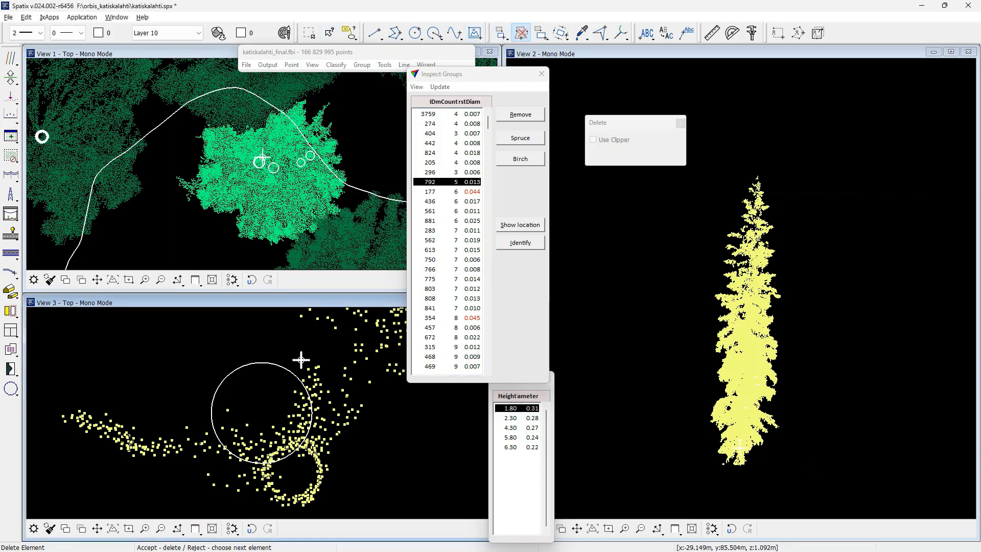
click(286, 370)
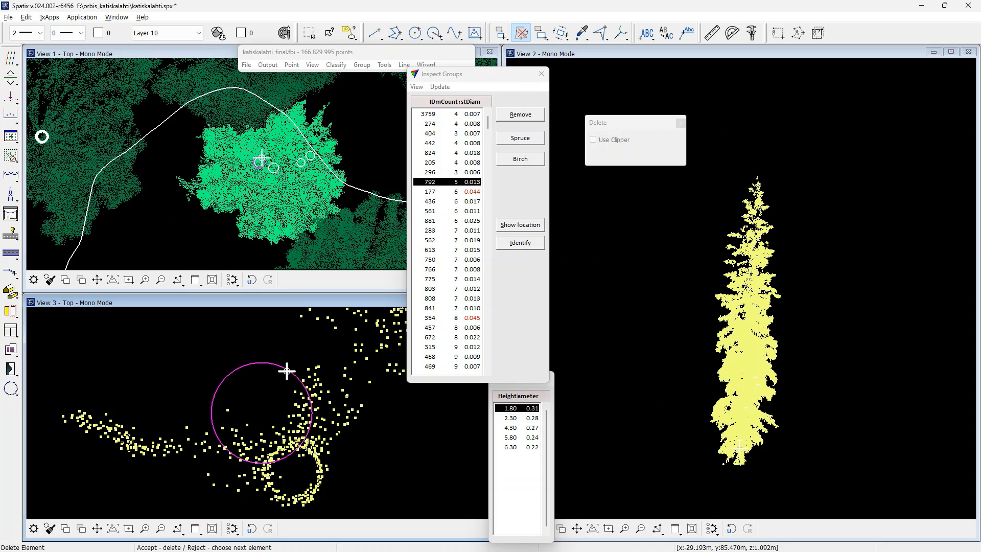
click(280, 345)
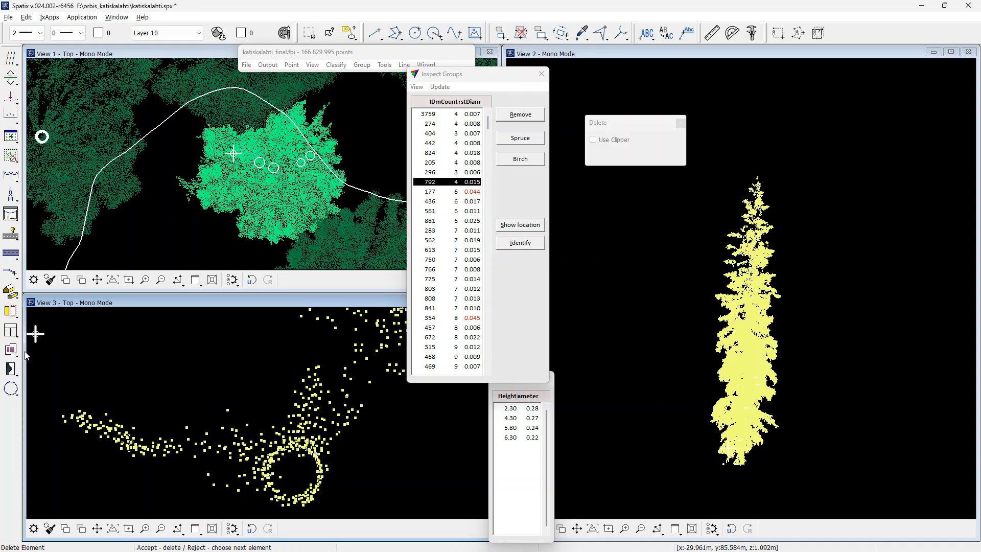
Place a 0.170 m trunk measurement centered on the trunk ring in group 792's 1.80 m section
click(11, 389)
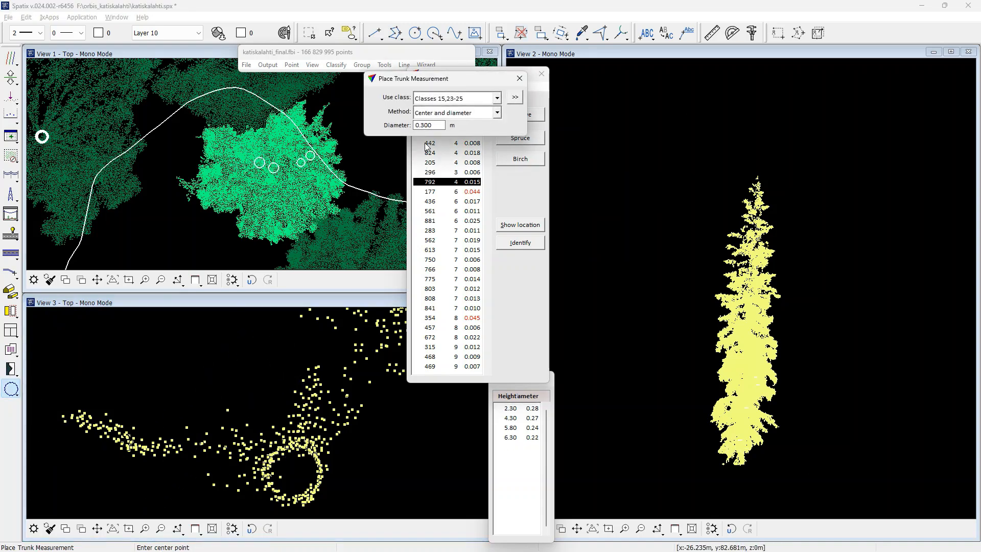
key(BackSpace)
key(BackSpace)
key(BackSpace)
key(BackSpace)
key(BackSpace)
text(.2)
key(Tab)
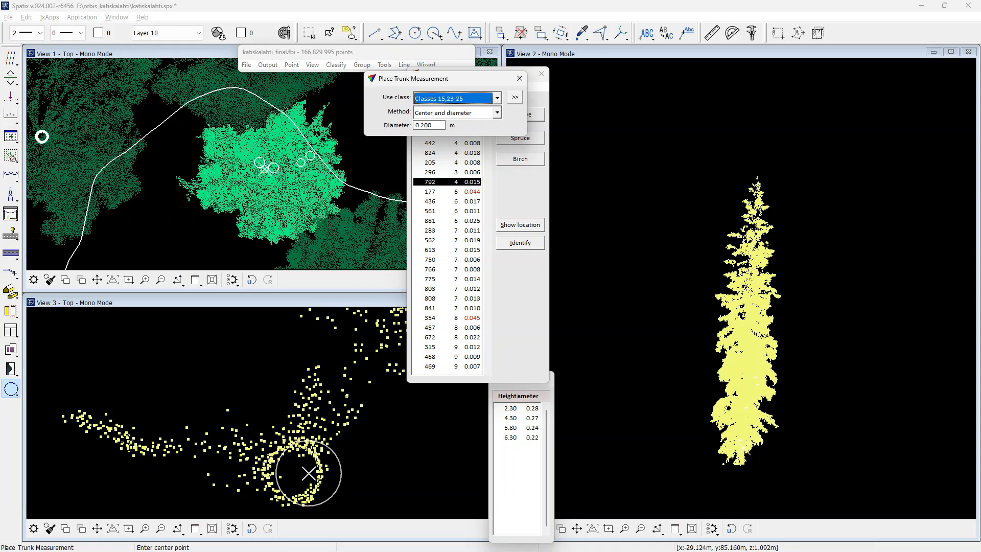
click(432, 126)
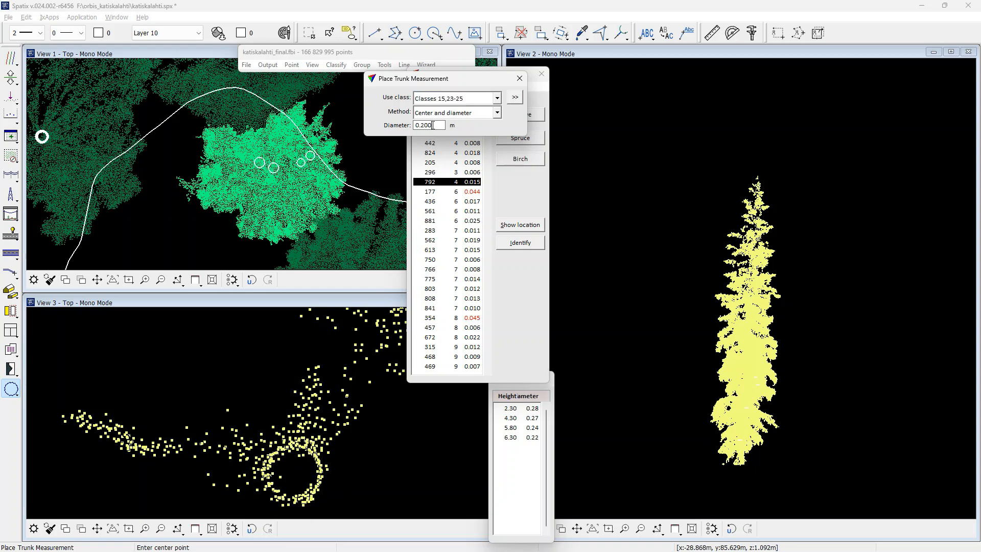
key(BackSpace)
key(BackSpace)
key(BackSpace)
text(17)
key(Tab)
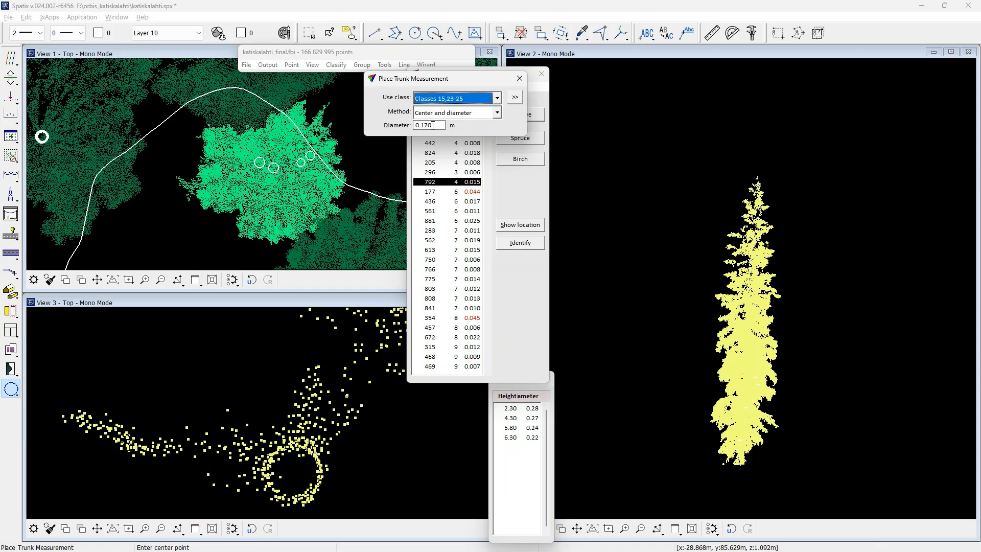
click(293, 474)
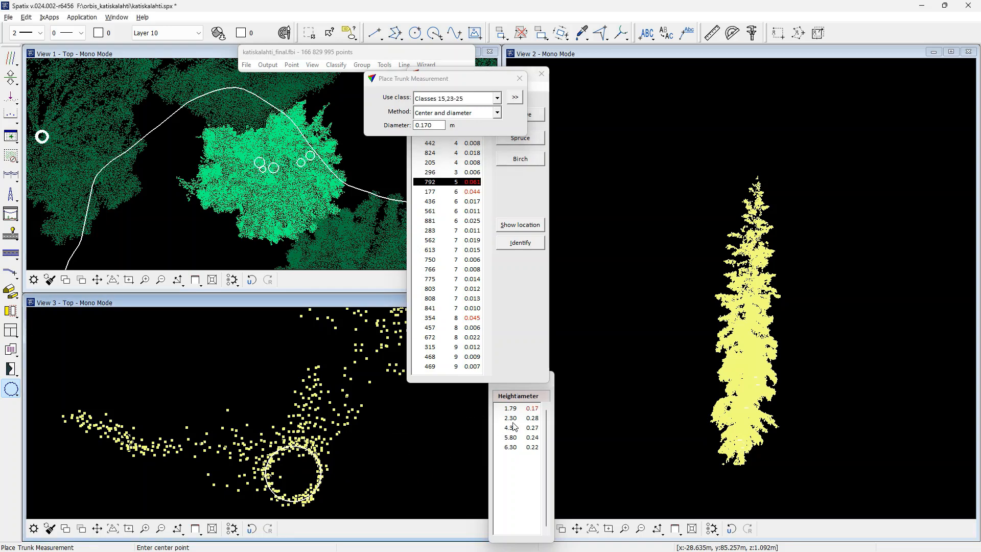
Display group 792's 2.30 m section and place a 0.160 m trunk measurement centered on its trunk ring
click(514, 422)
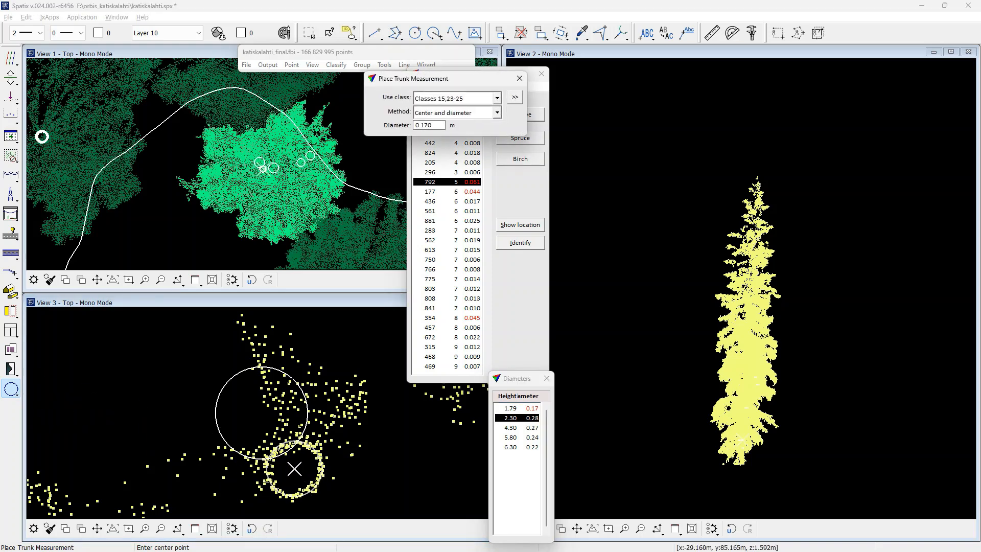
click(439, 127)
key(BackSpace)
key(BackSpace)
text(6)
key(Tab)
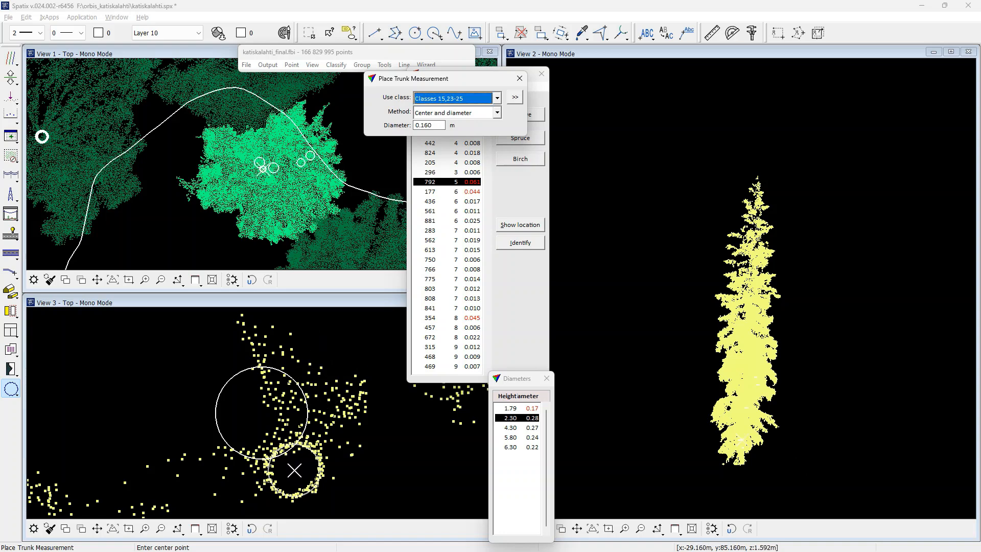
click(294, 475)
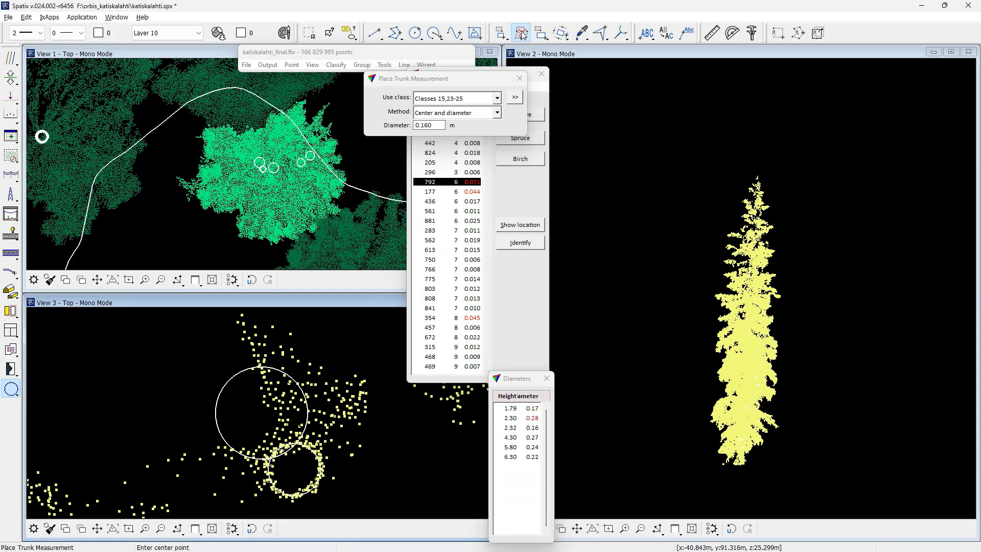
Delete group 792's misplaced 0.28 m diameter at 2.30 m height and its diameter at 4.30 m height
click(521, 33)
click(284, 377)
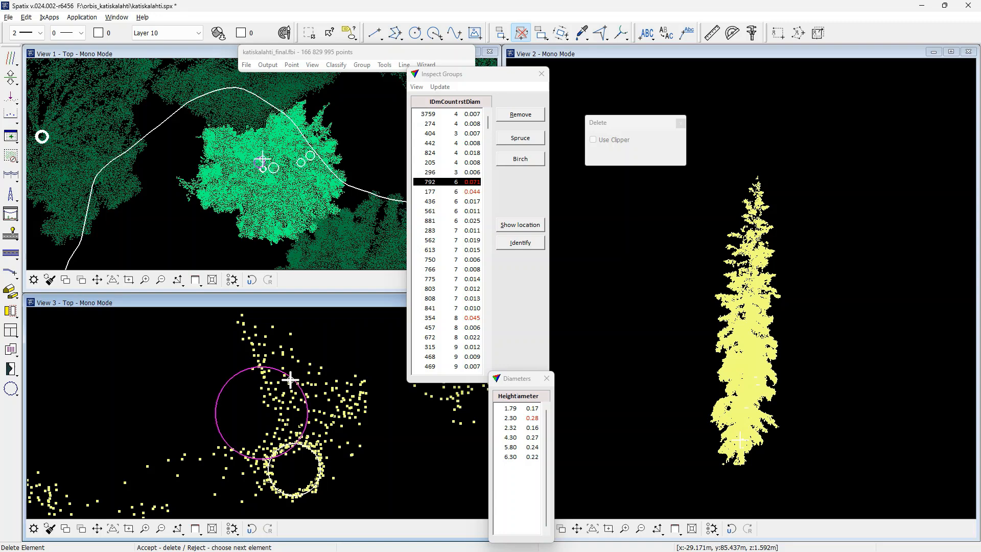
click(385, 416)
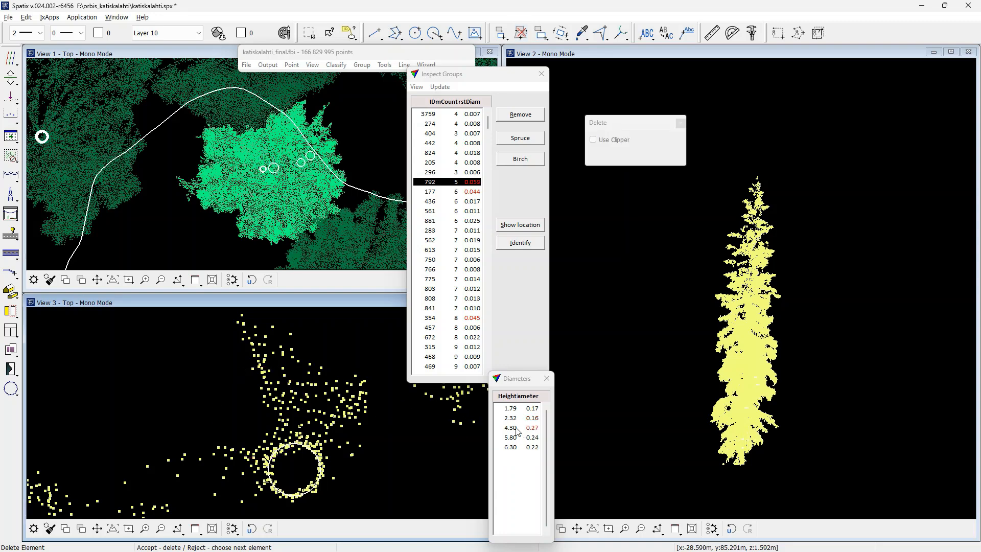
click(512, 428)
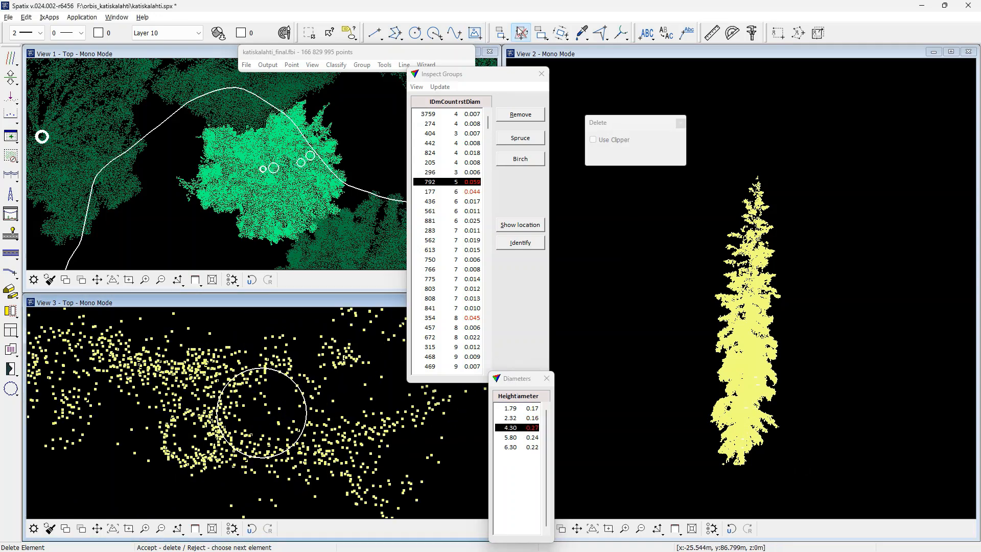
click(520, 32)
click(310, 394)
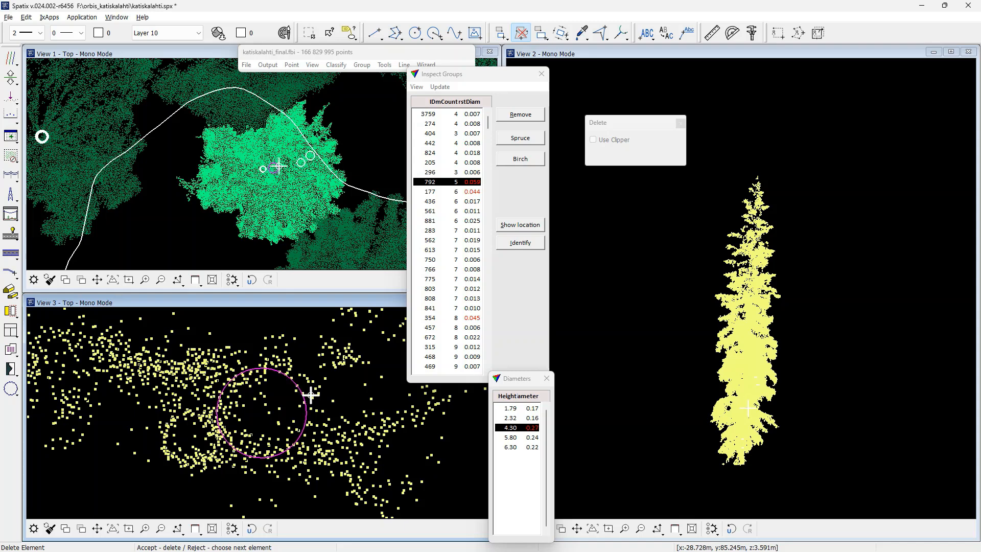
click(306, 399)
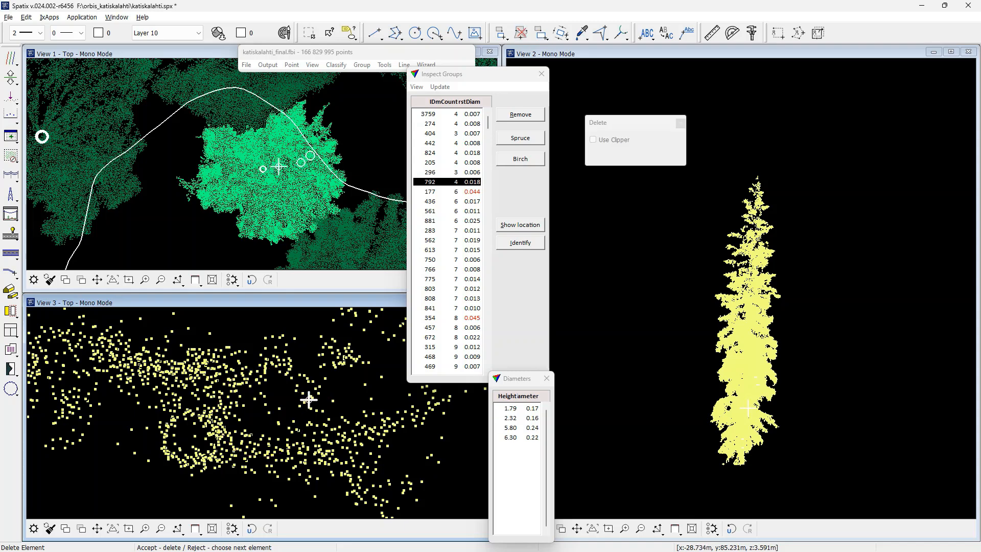
Delete group 792's two wrong diameters at 5.80 and 6.30 m height
click(509, 428)
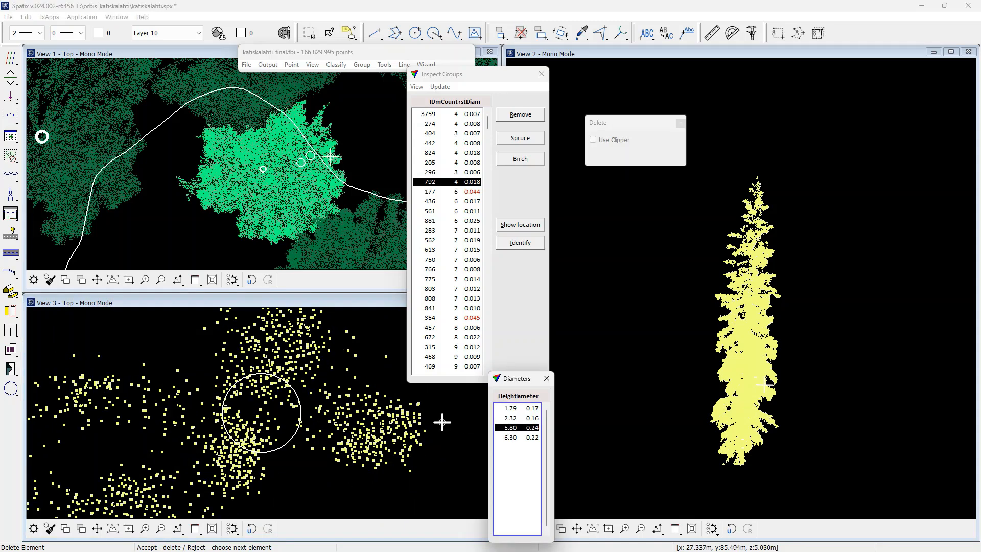
click(301, 400)
click(300, 400)
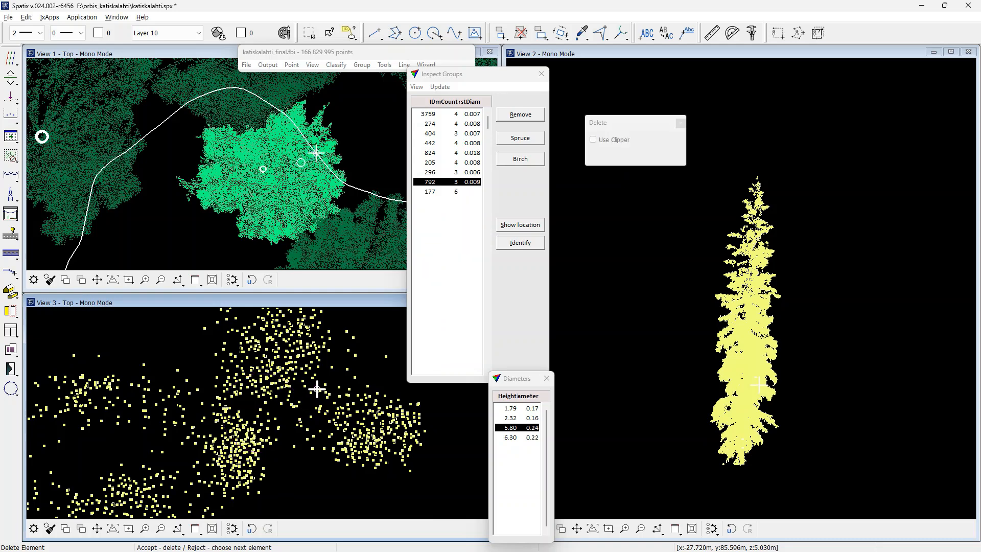
click(509, 427)
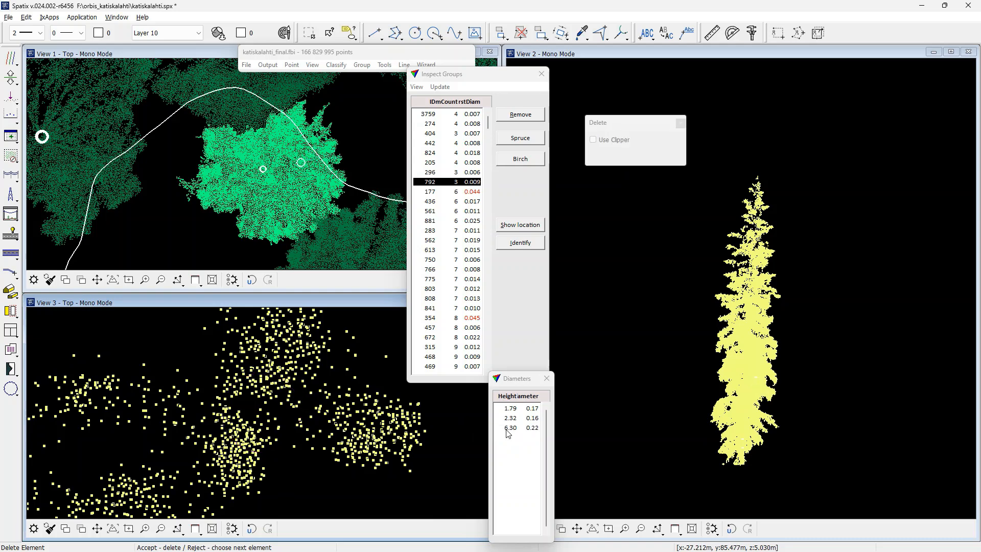
click(300, 400)
click(300, 400)
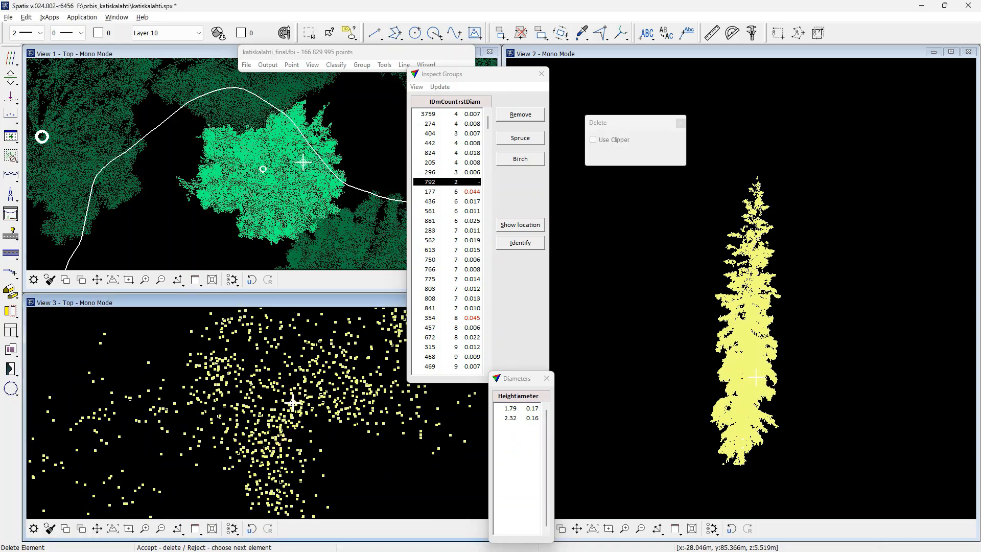
Locate the trunk ring in group 792's 6.30 m section and place a 0.140 m trunk measurement on it
click(160, 528)
click(313, 406)
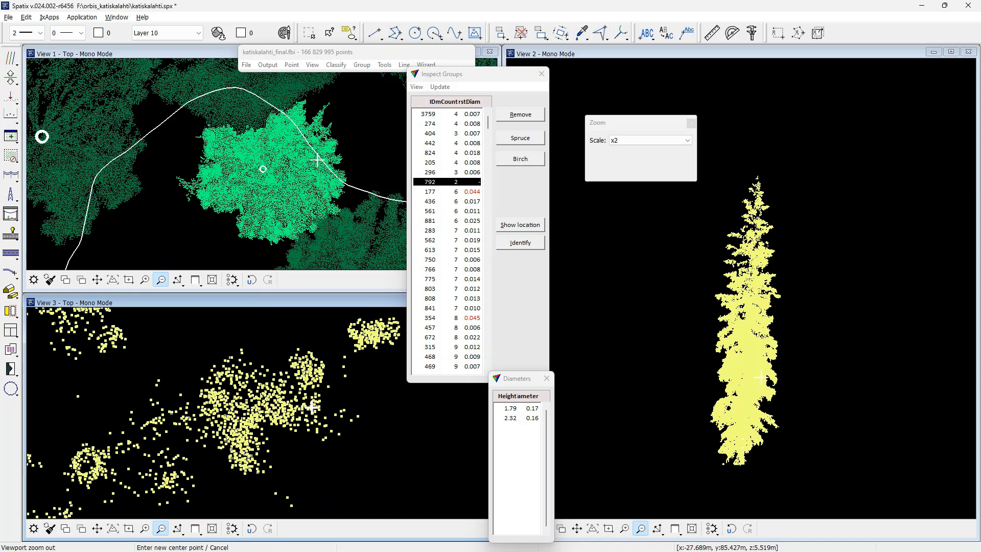
click(145, 528)
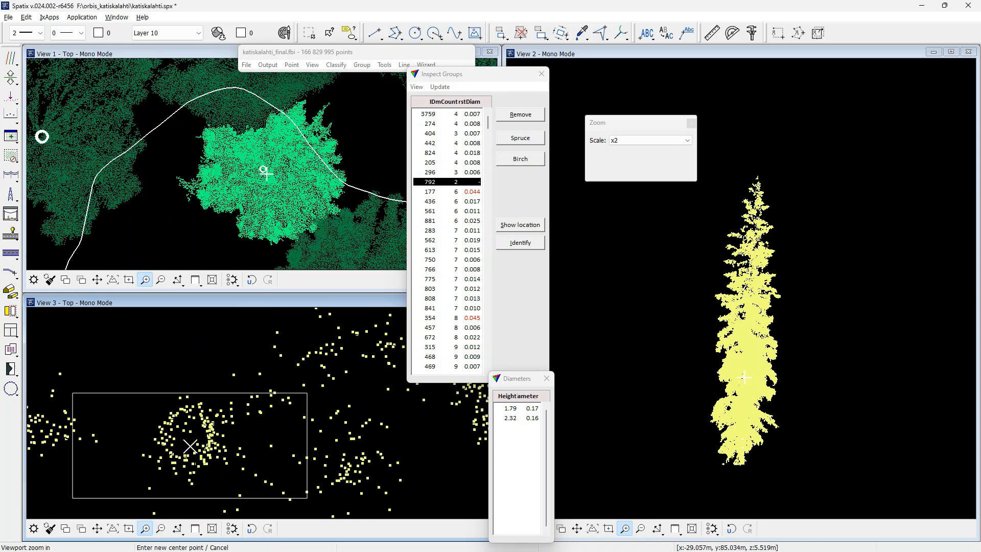
click(125, 454)
click(11, 389)
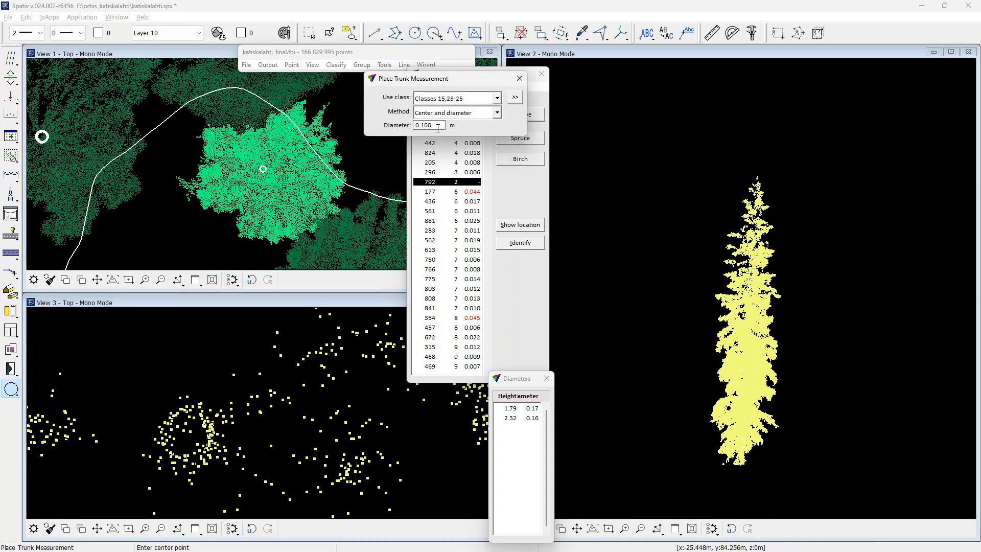
text(40)
key(Tab)
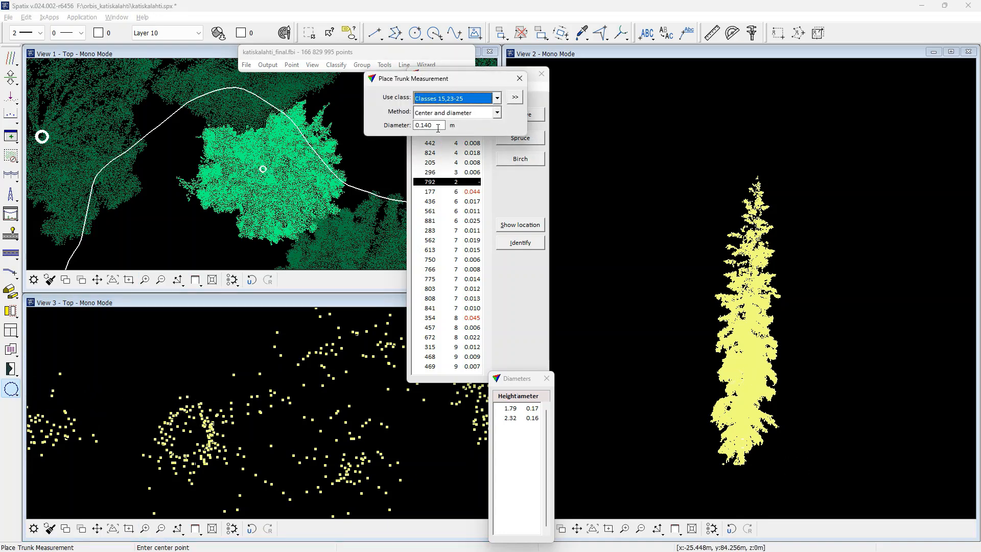
click(187, 435)
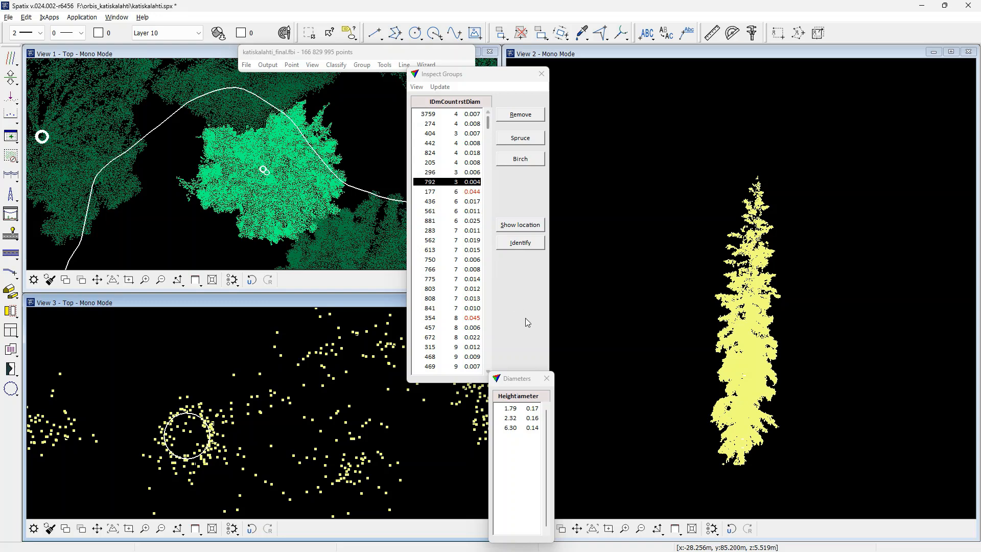
Close the diameter list, sort the groups by worst diameter mismatch, and go to the end of the group list
click(546, 378)
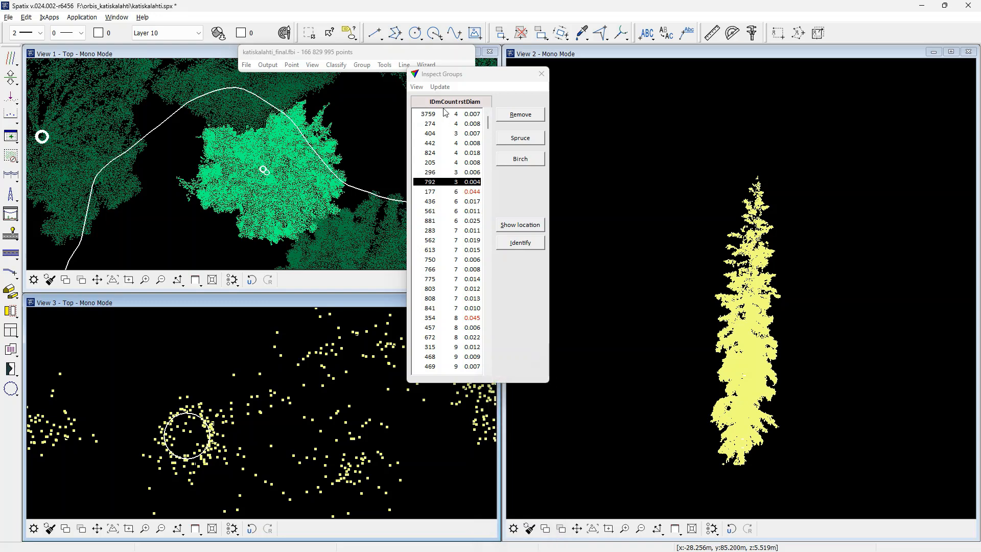
click(416, 87)
click(436, 139)
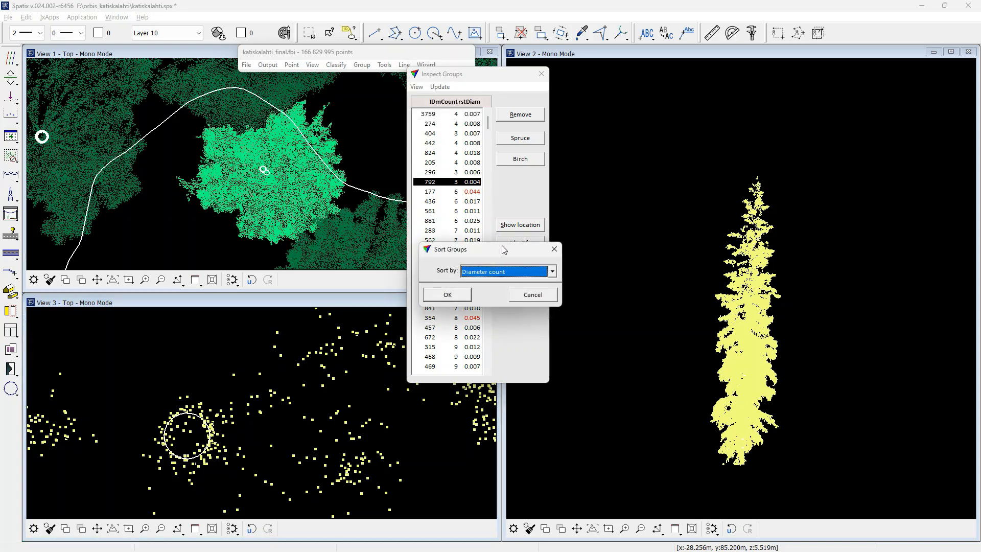
click(480, 274)
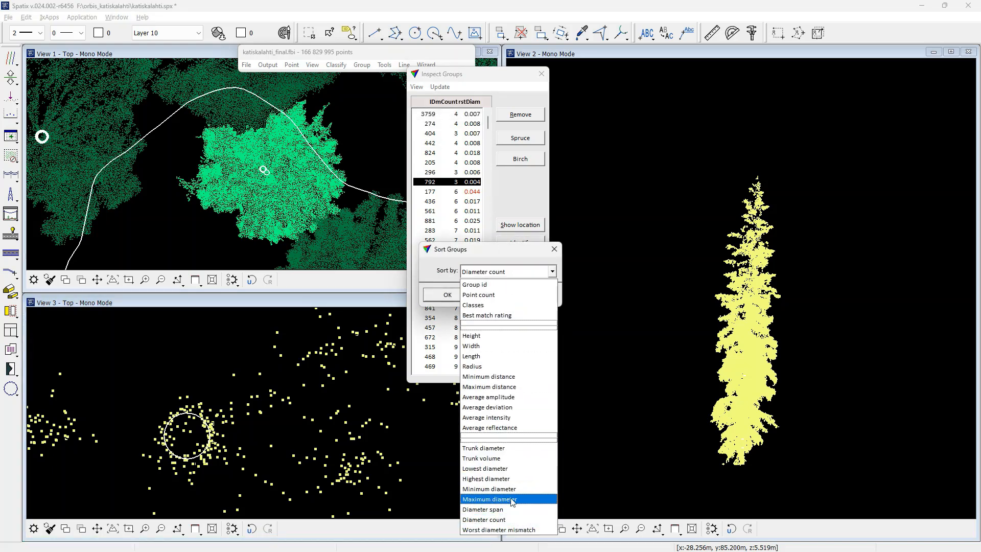
click(521, 526)
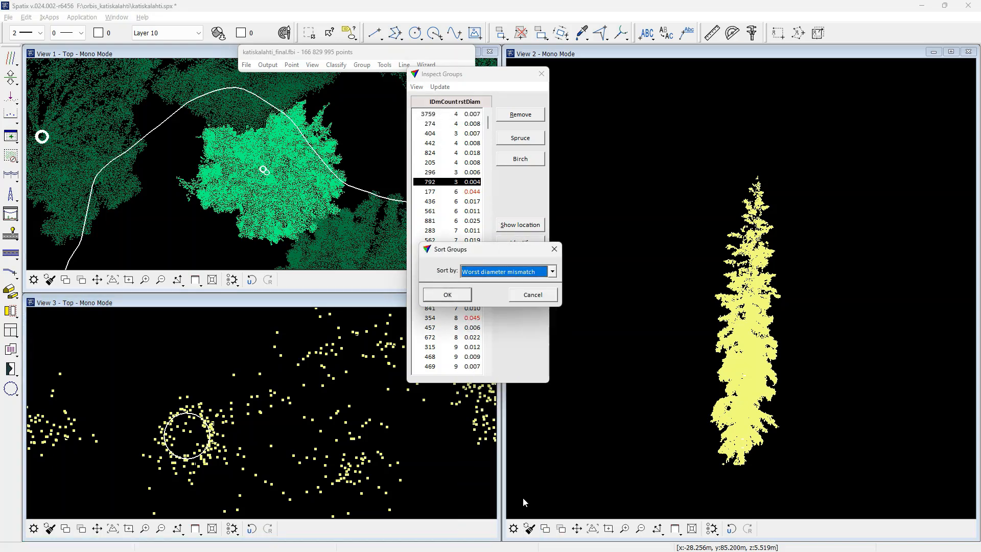
click(458, 294)
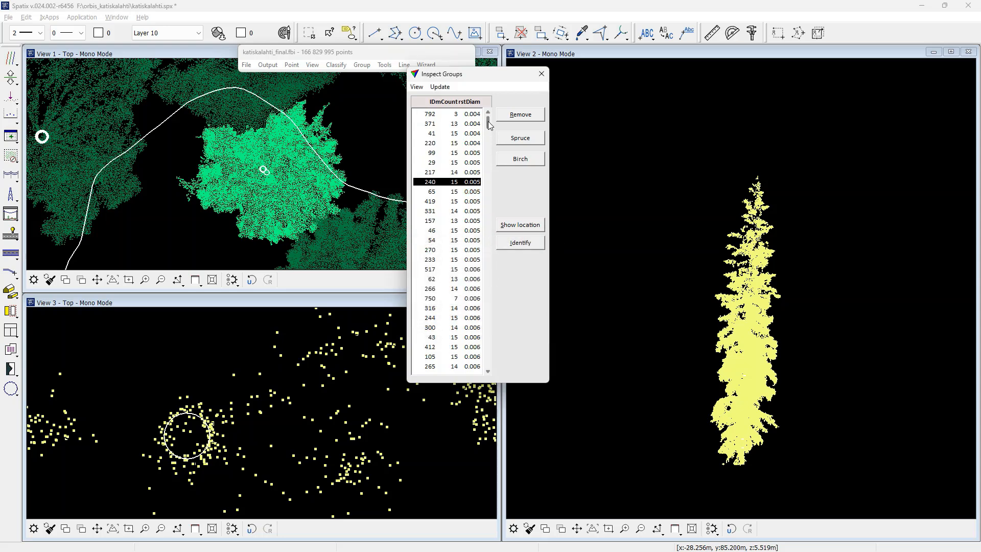
drag(488, 123, 487, 365)
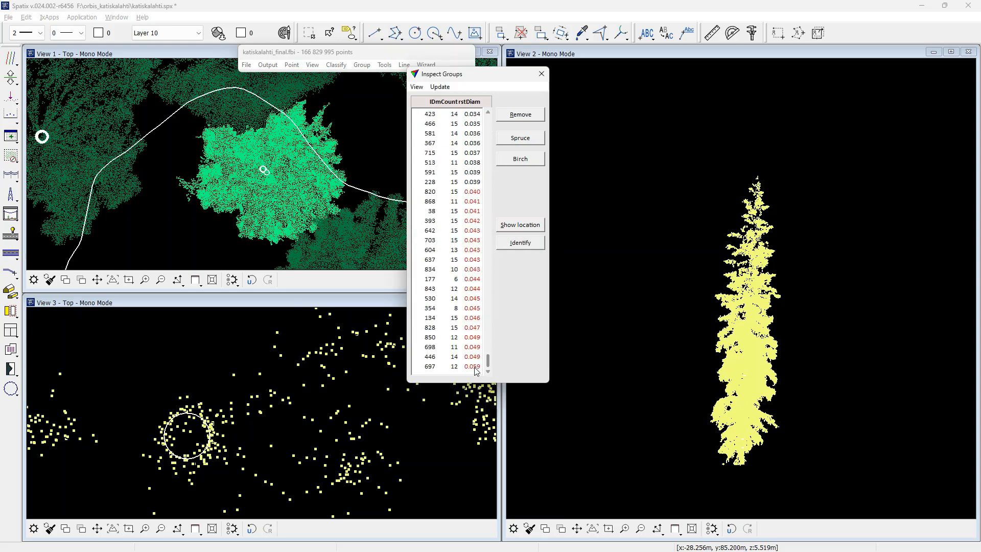
Select group 697 at the end of the group list and open its list of trunk diameters
click(476, 367)
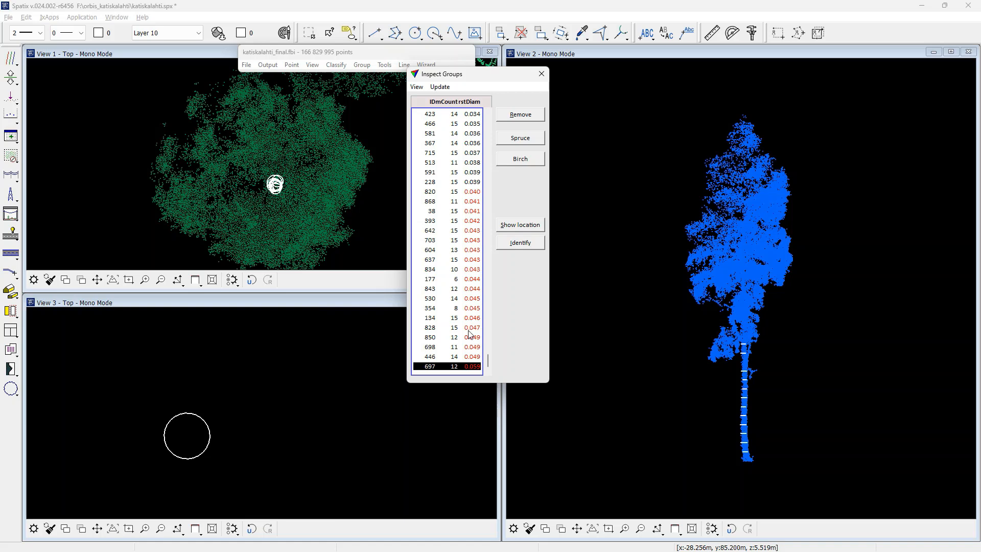
click(417, 87)
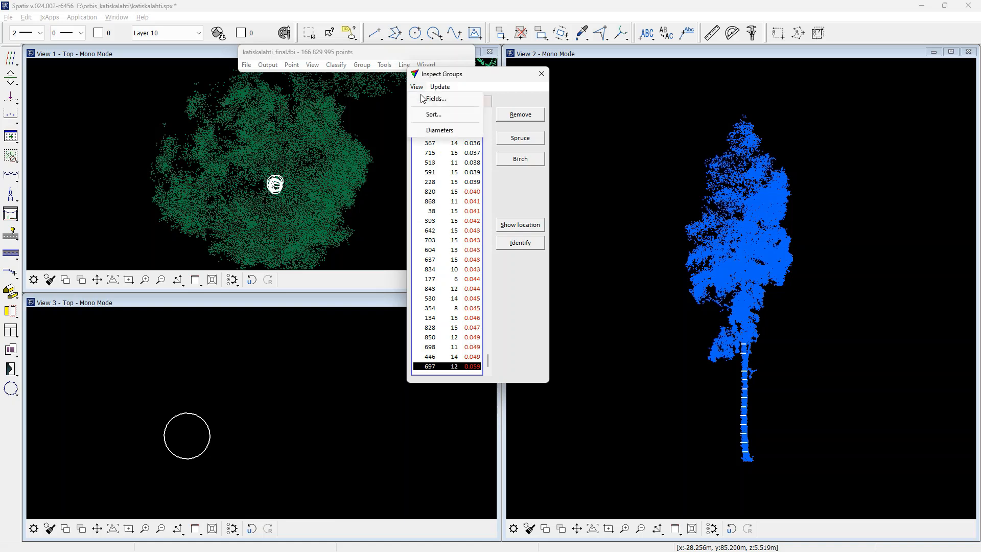
click(430, 131)
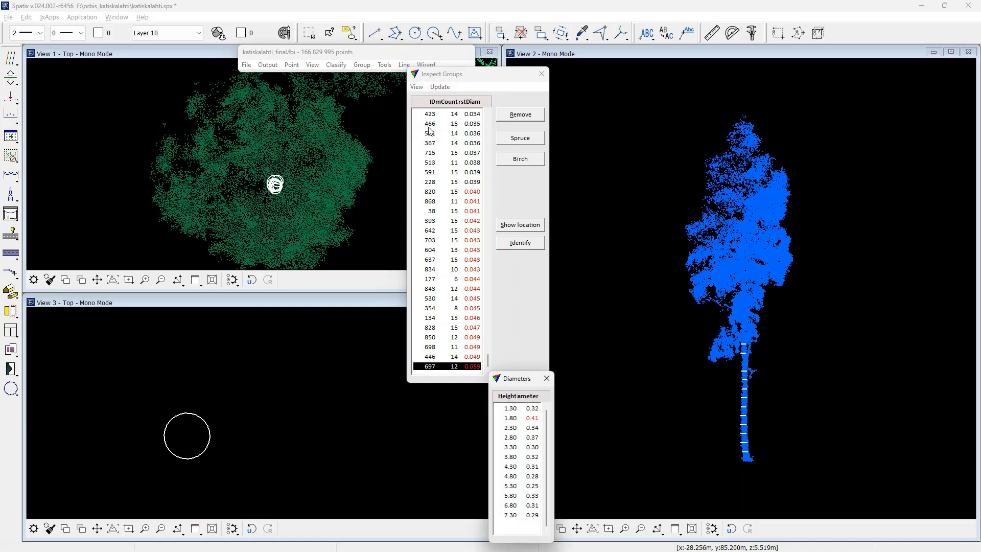
Examine group 697's trunk sections from 1.30 to 4.80 m height, then compare the lowest four again with their fitted circles
click(520, 419)
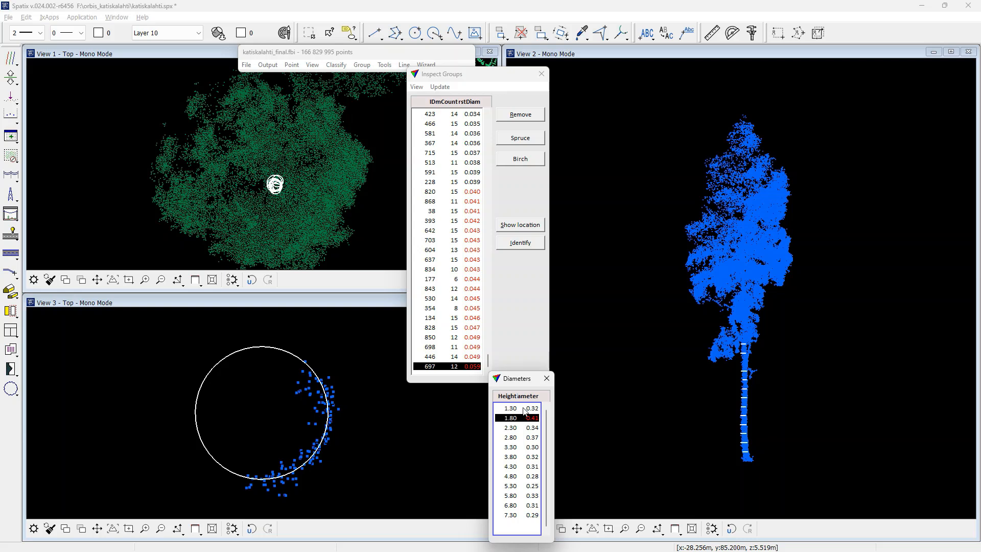
click(524, 409)
click(530, 427)
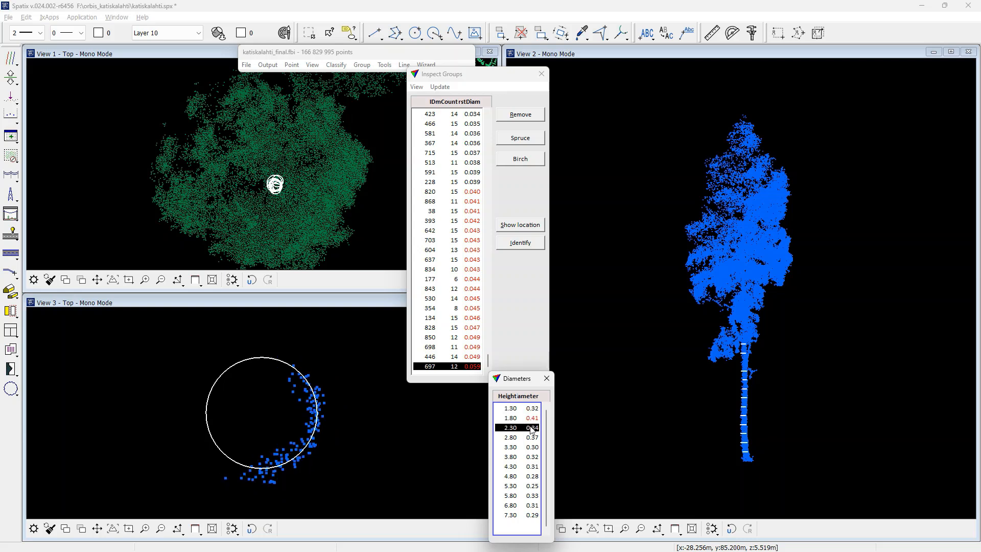
click(532, 437)
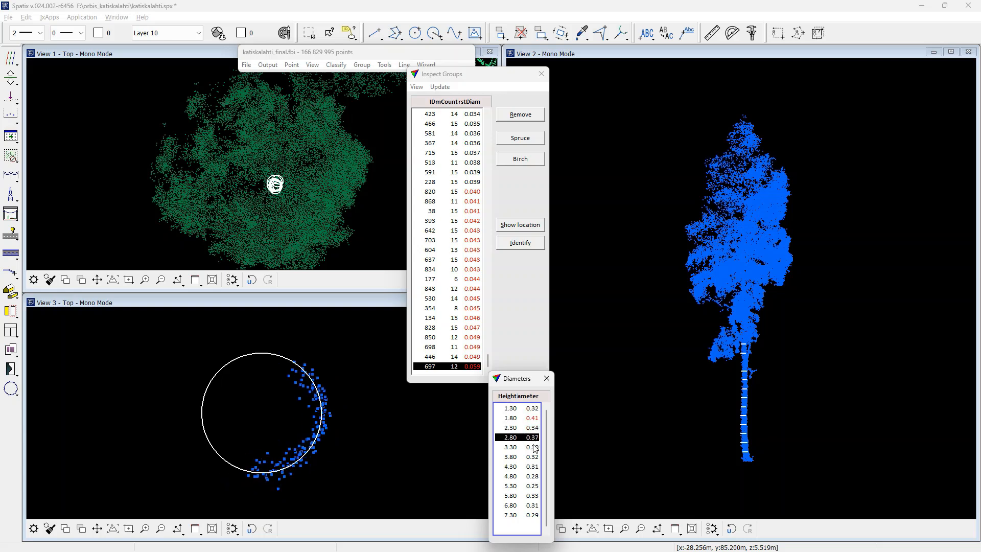
click(533, 448)
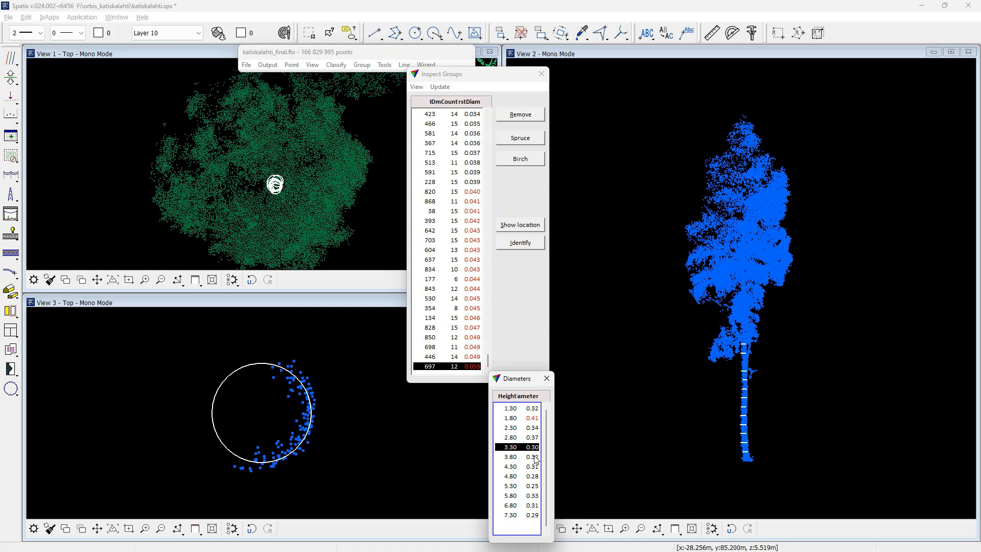
click(534, 457)
click(536, 467)
click(538, 476)
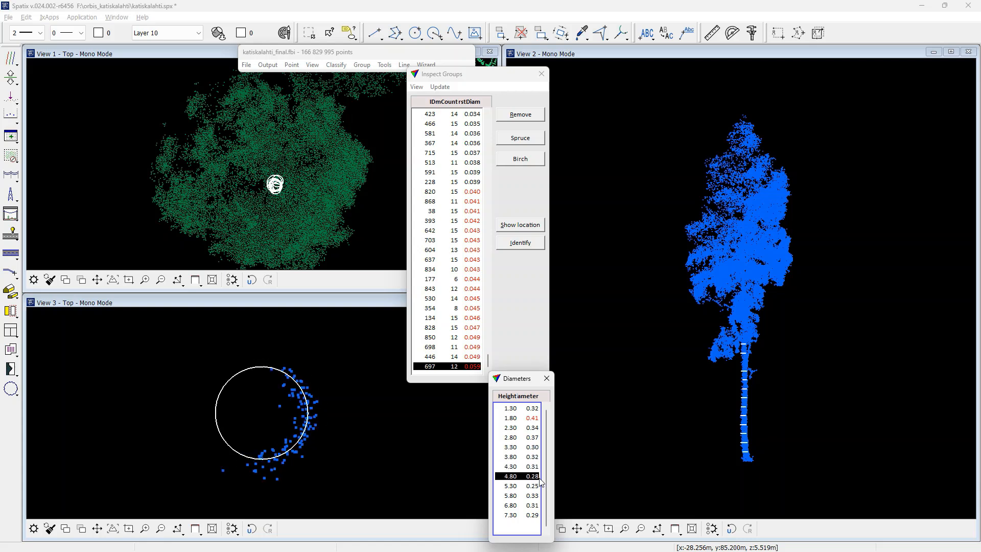
click(534, 418)
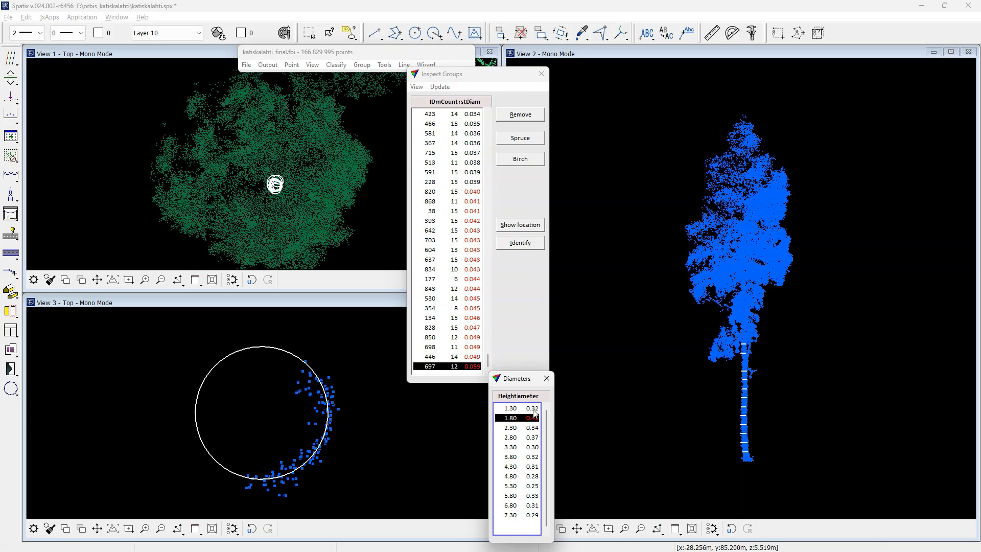
click(533, 409)
click(534, 429)
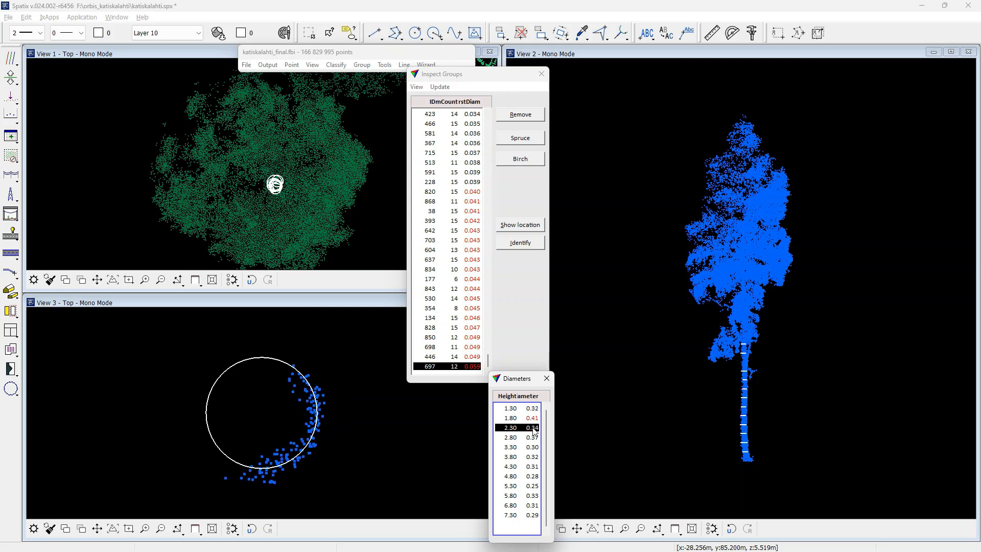
click(534, 438)
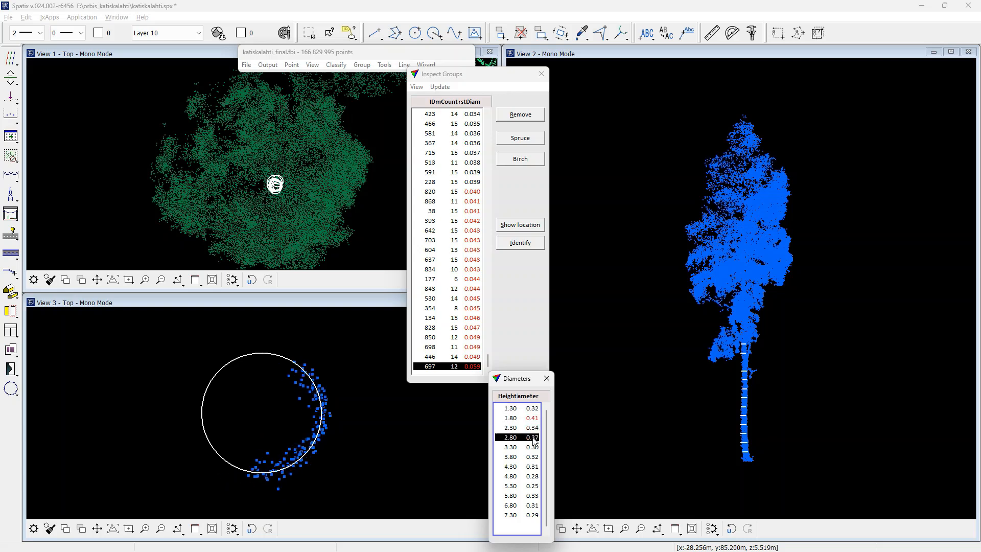
Delete group 697's poorly fitting diameter at 1.30 m height
click(530, 409)
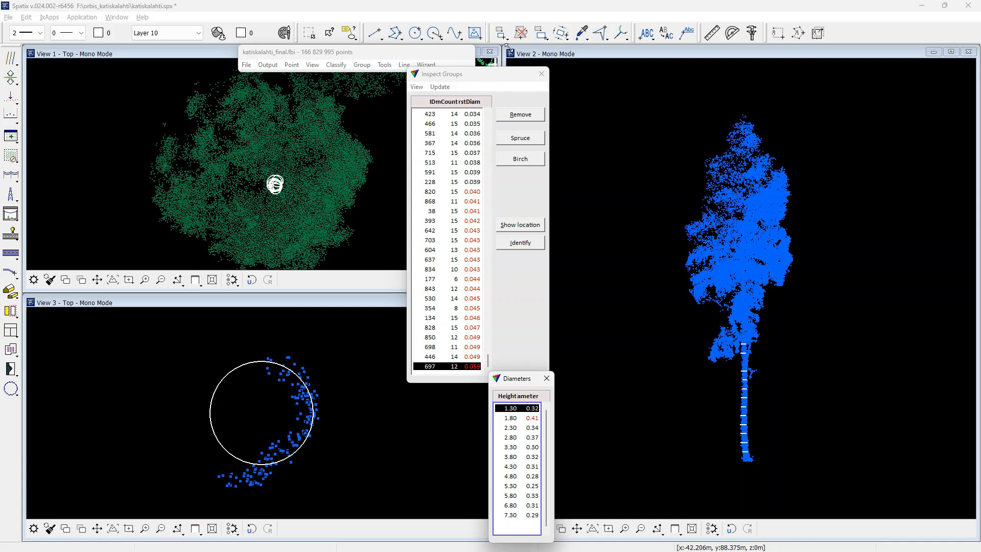
click(521, 32)
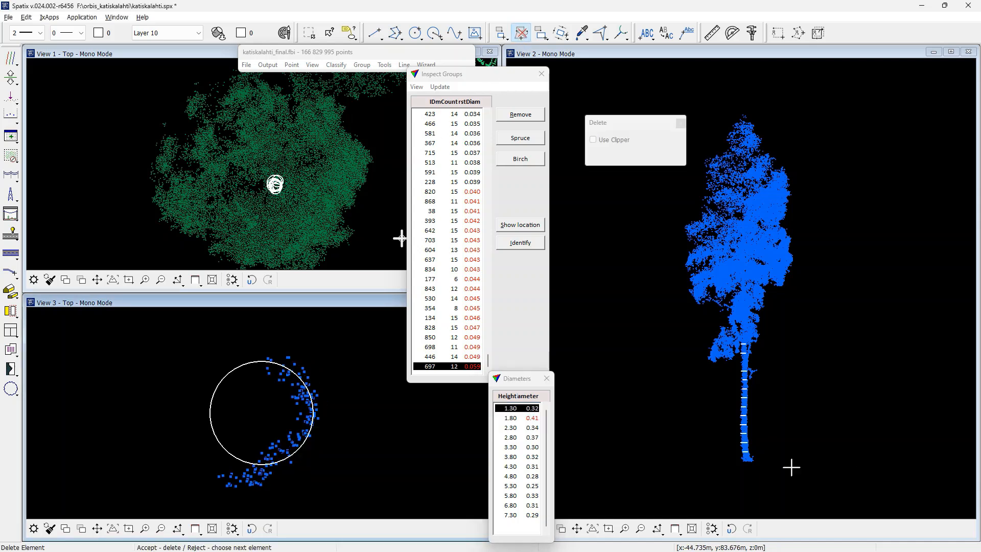
click(297, 375)
click(320, 355)
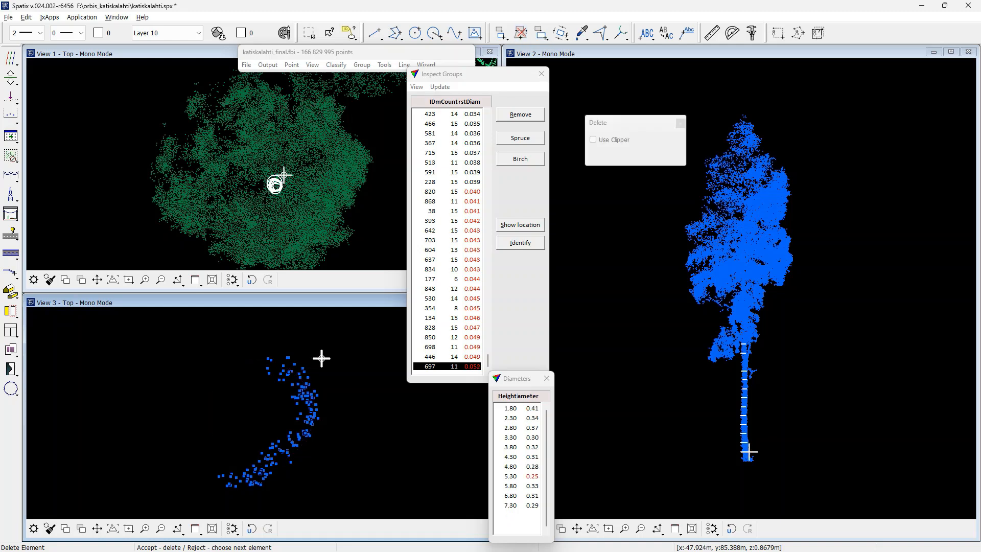
Place a 0.360 m trunk measurement by center and diameter on group 697's lowest section, fitted to the trunk points
click(11, 388)
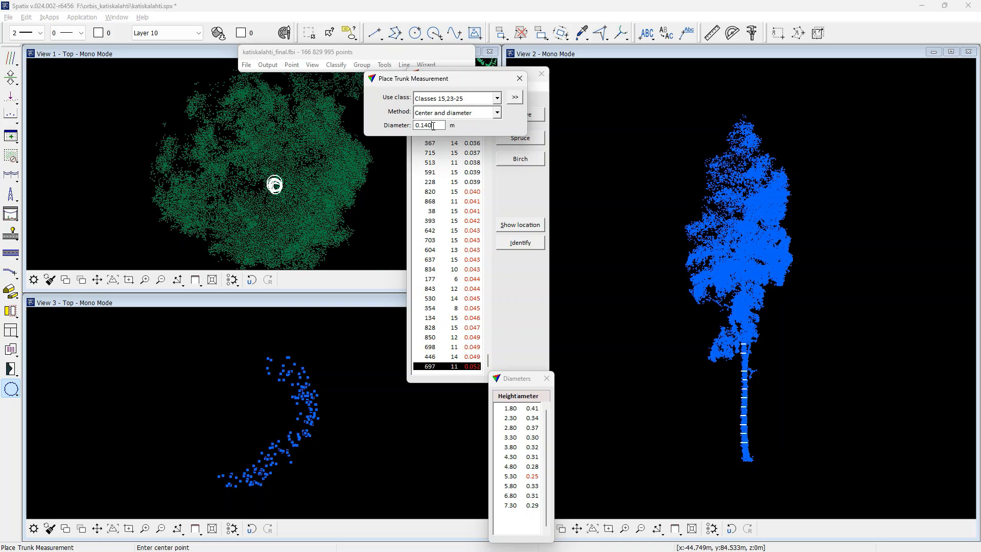
key(BackSpace)
key(BackSpace)
key(BackSpace)
key(BackSpace)
text(.360)
key(Tab)
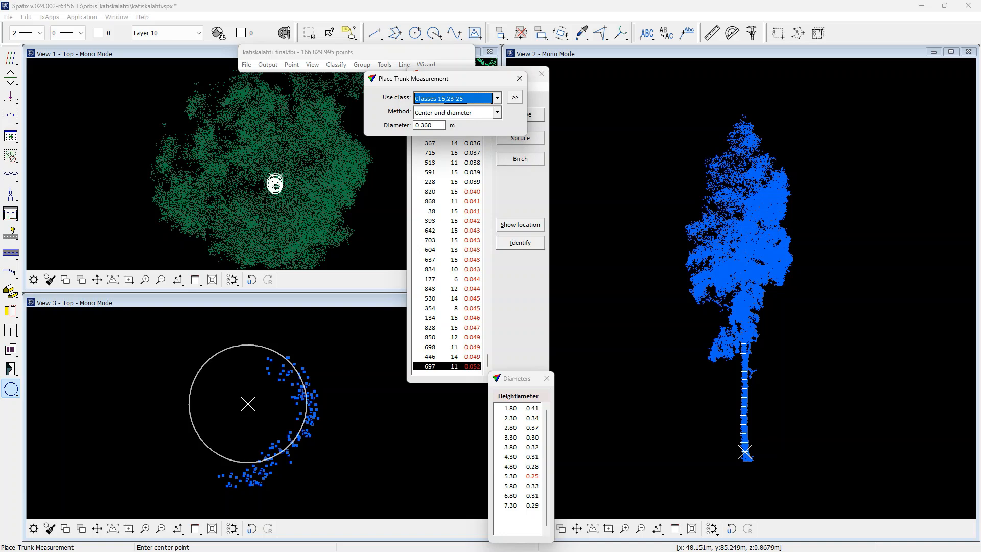
click(248, 403)
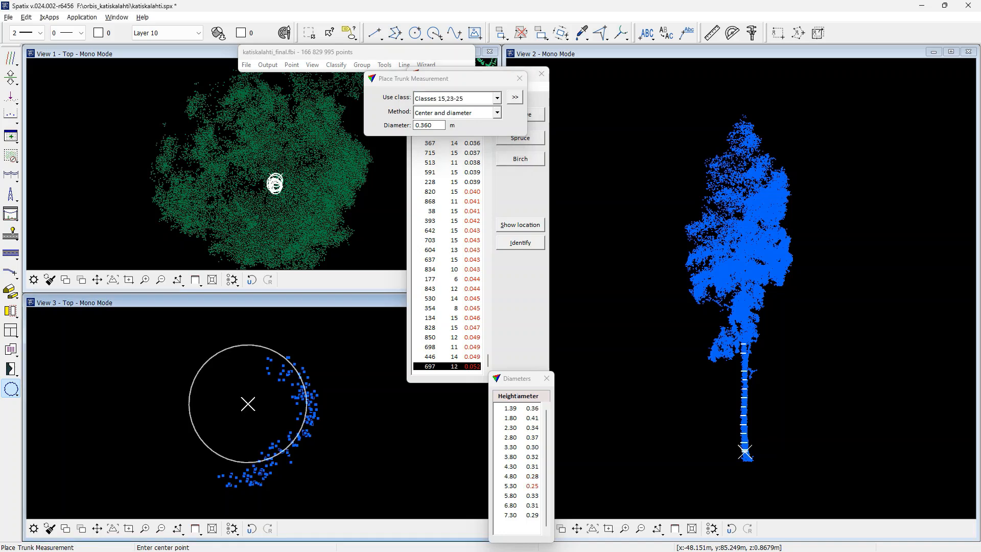
Delete group 697's mismatched diameter at 5.30 m height
click(534, 488)
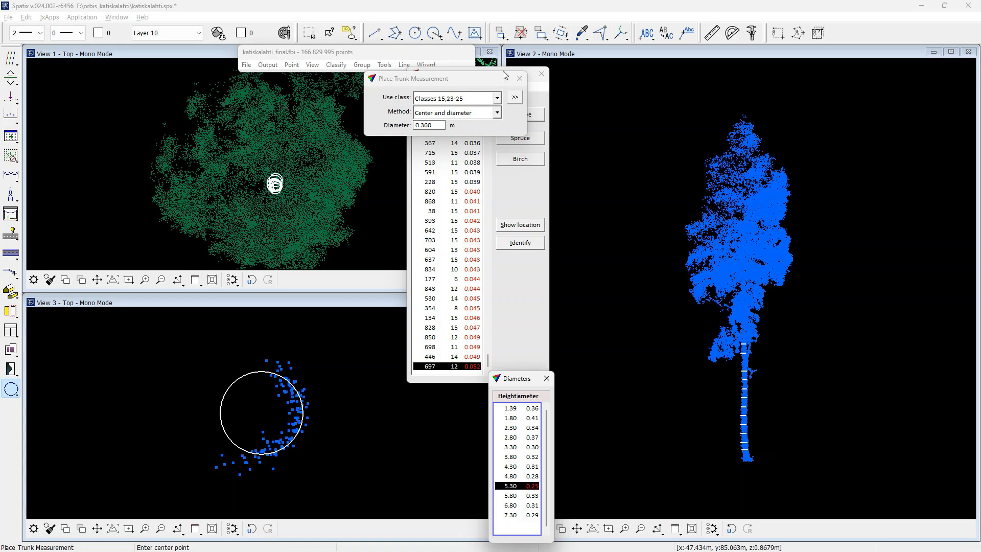
click(521, 32)
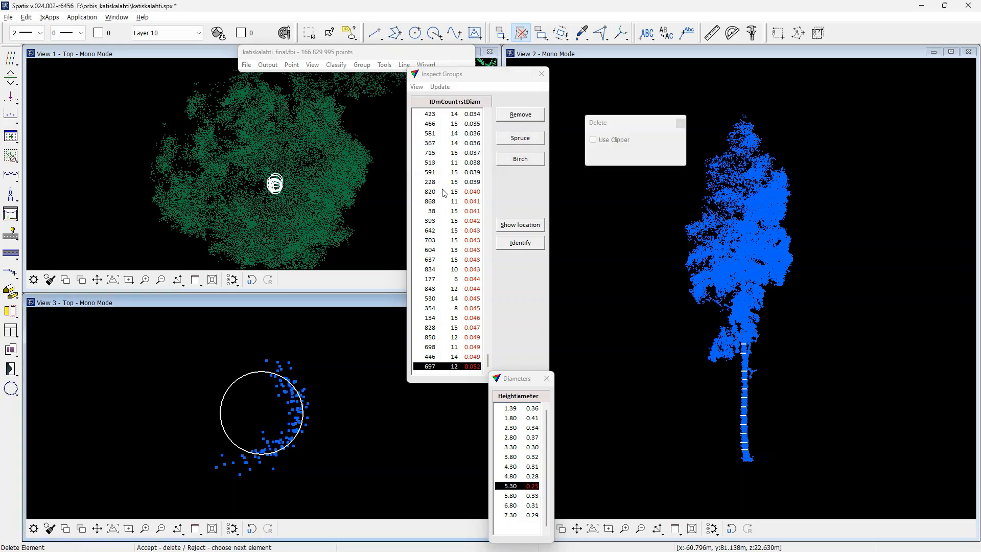
click(298, 379)
click(331, 386)
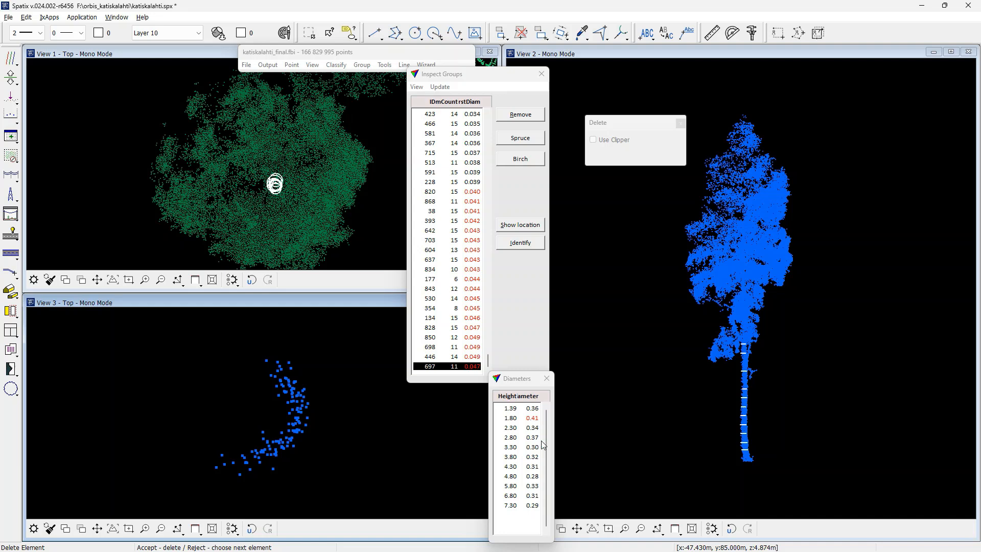
Replace group 697's 0.41 m diameter at 1.80 m height with a 0.360 m trunk measurement fitted to the same section
click(536, 417)
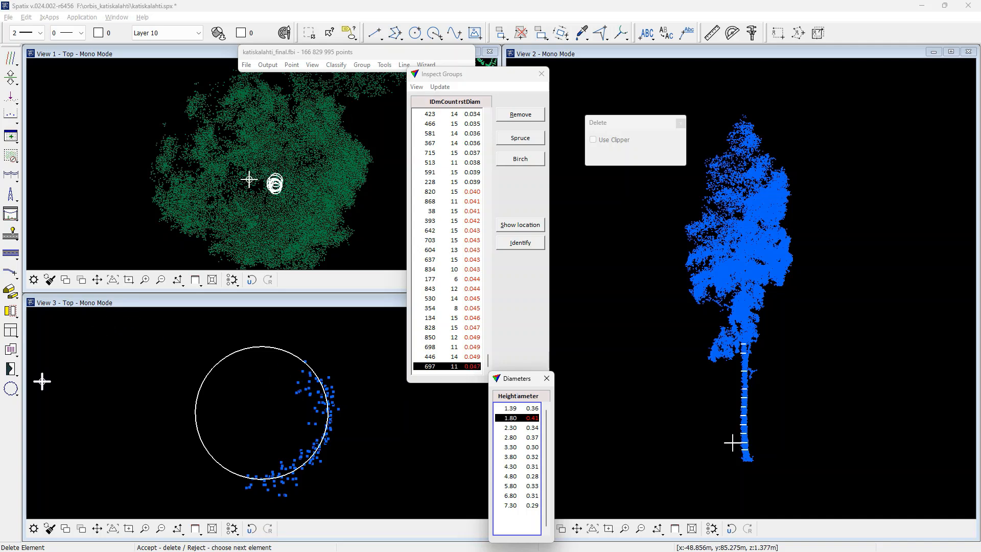
click(11, 389)
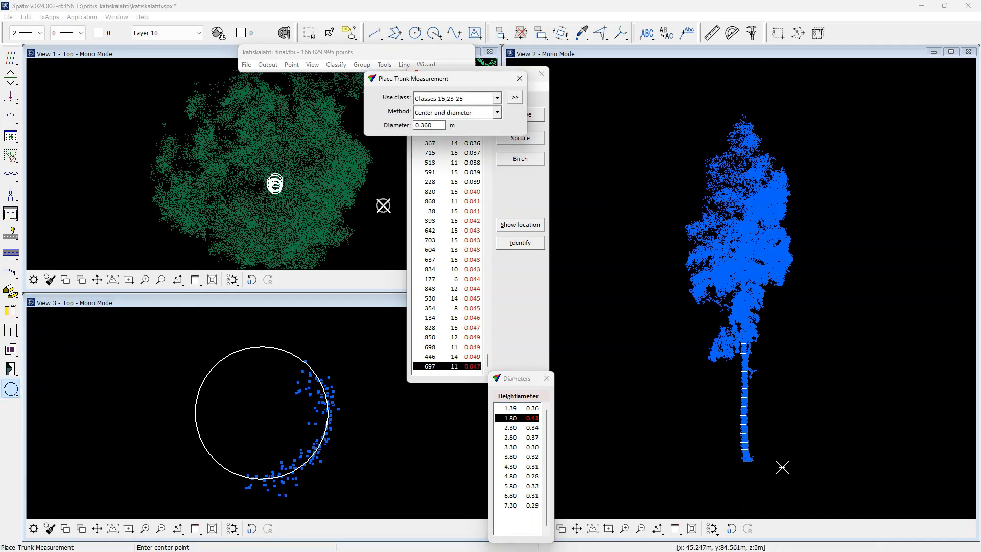
click(266, 416)
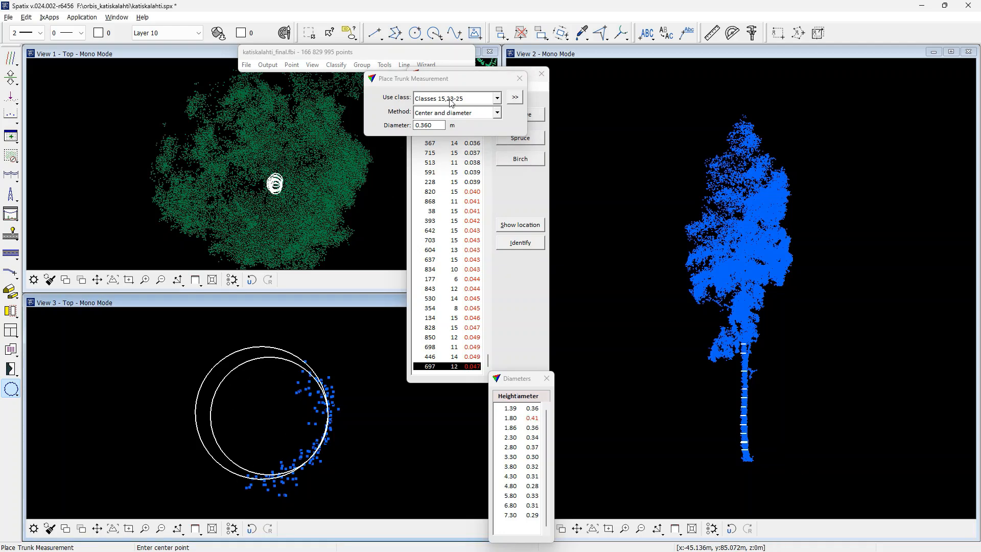
click(521, 33)
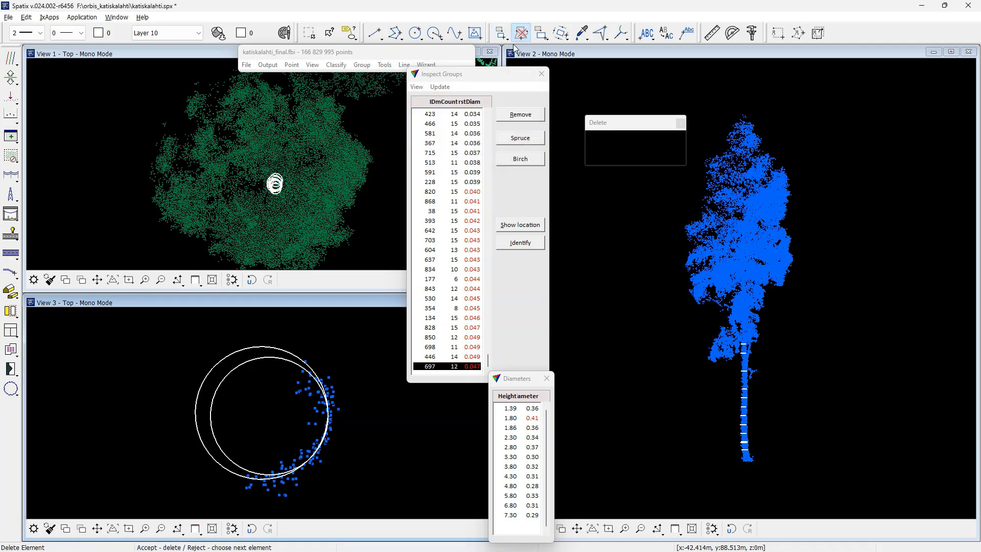
click(296, 353)
click(314, 346)
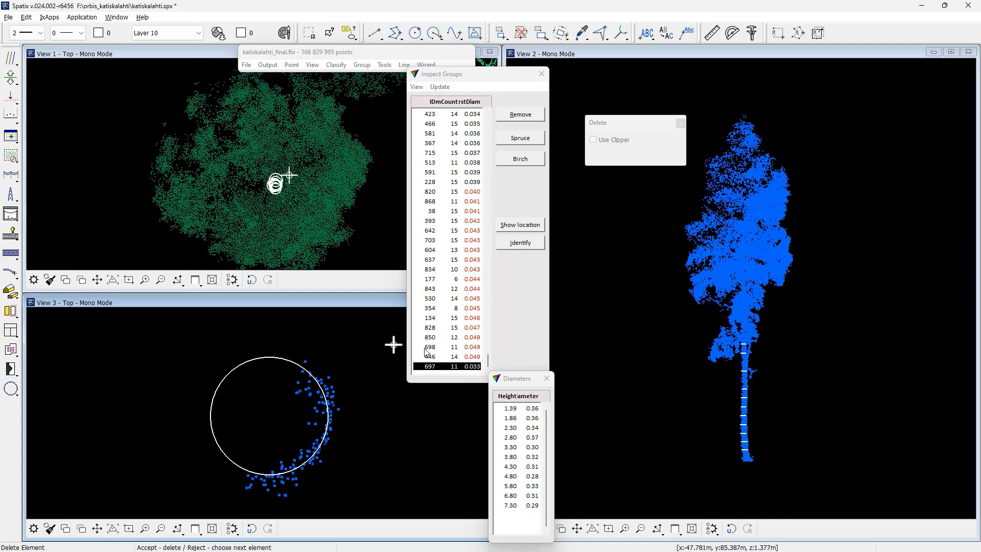
Select group 446 and delete its mismatched diameter at 2.30 m height
click(470, 356)
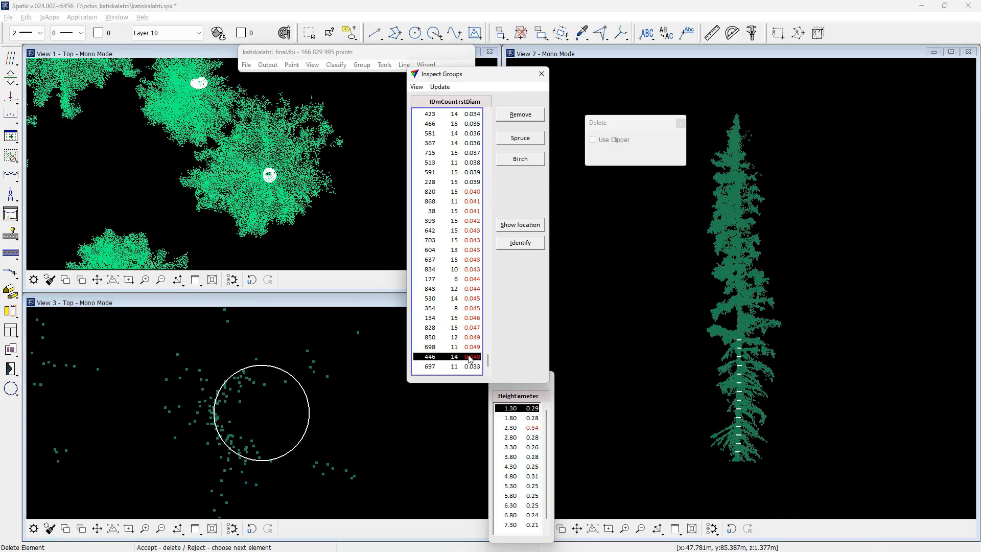
click(523, 428)
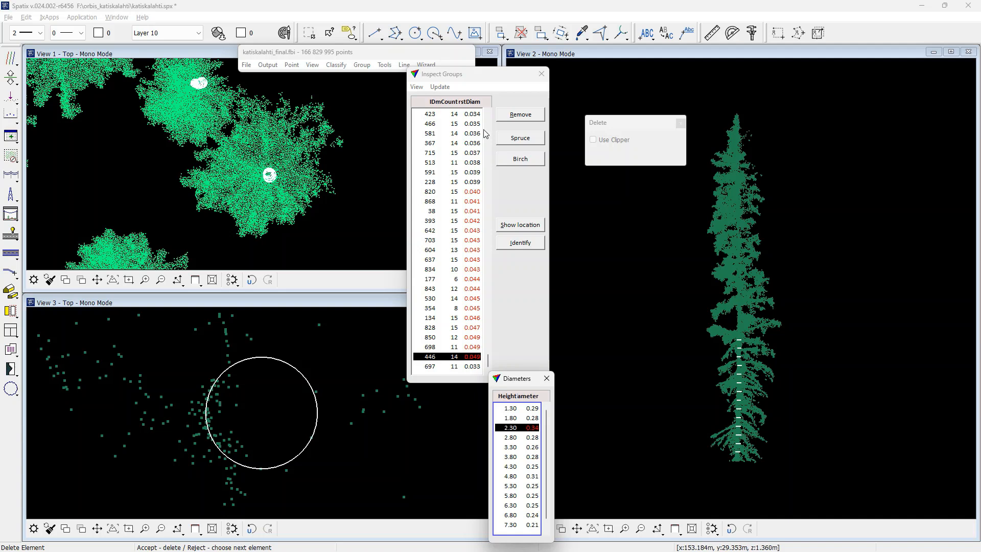
click(521, 40)
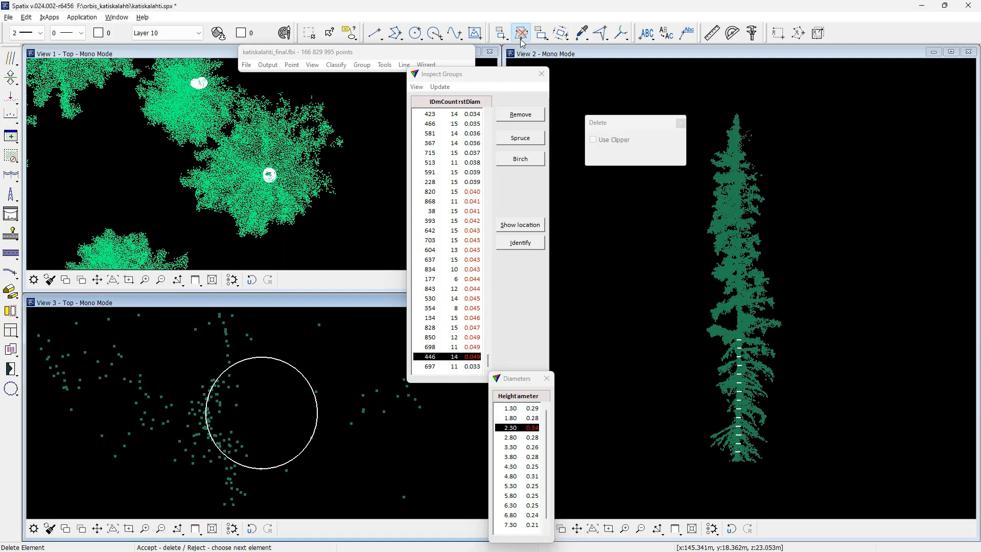
click(306, 381)
click(317, 375)
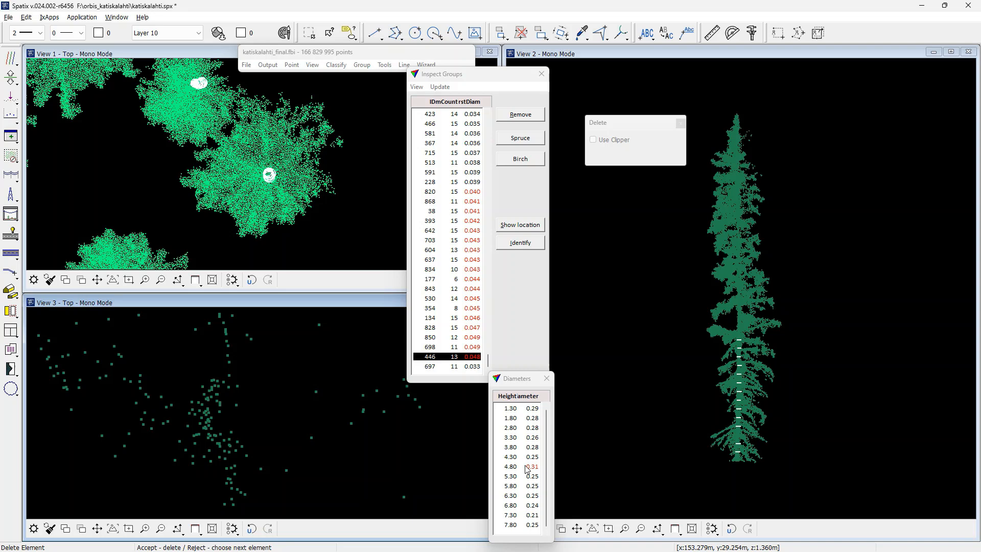
Delete group 446's mismatched diameter at 4.80 m height
click(545, 482)
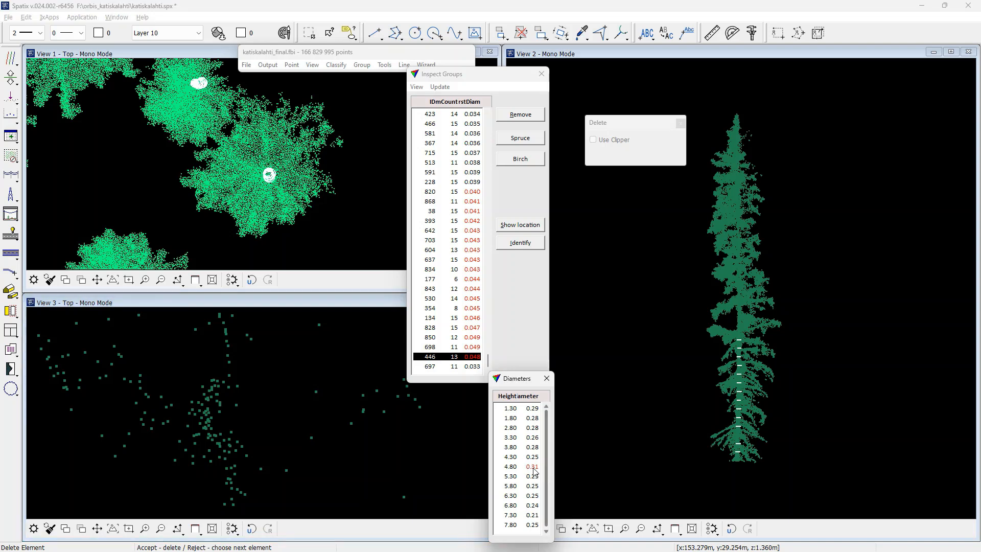
click(534, 469)
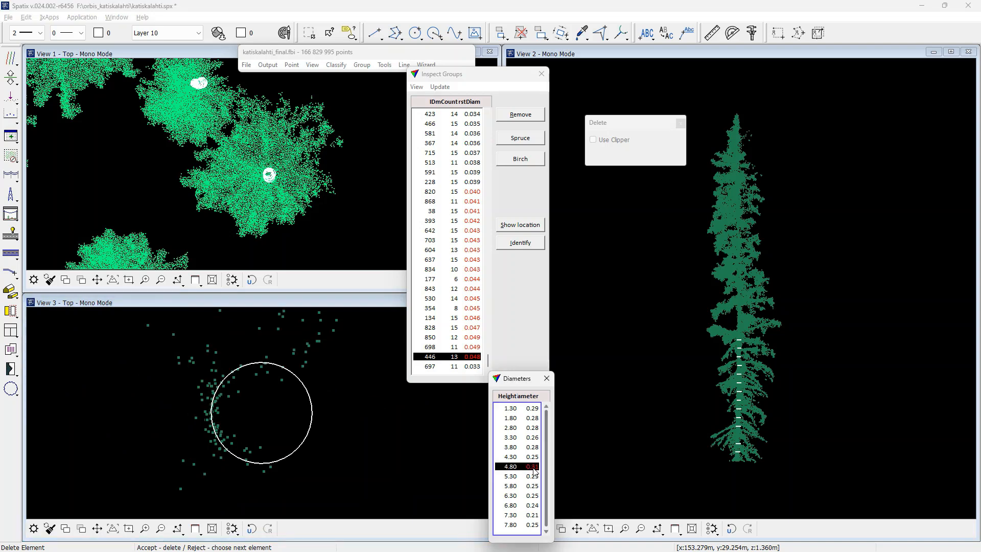
click(310, 423)
click(330, 422)
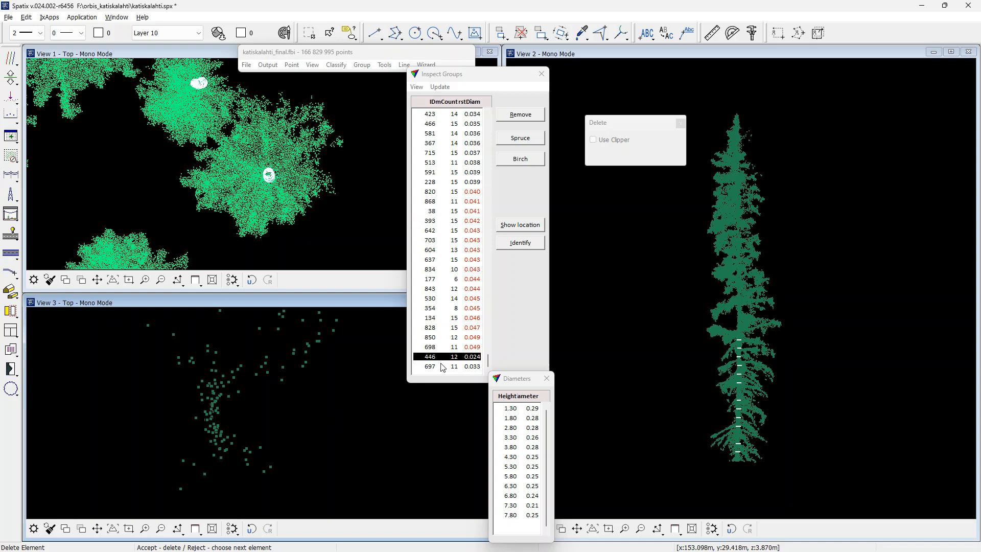
Select group 698 and delete its mismatched diameter at 4.30 m height
click(467, 347)
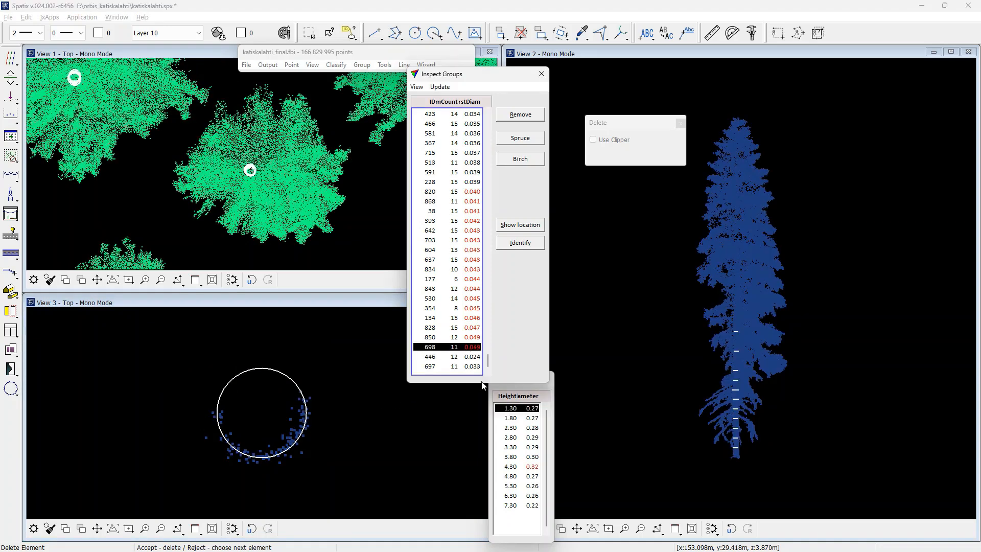
click(523, 465)
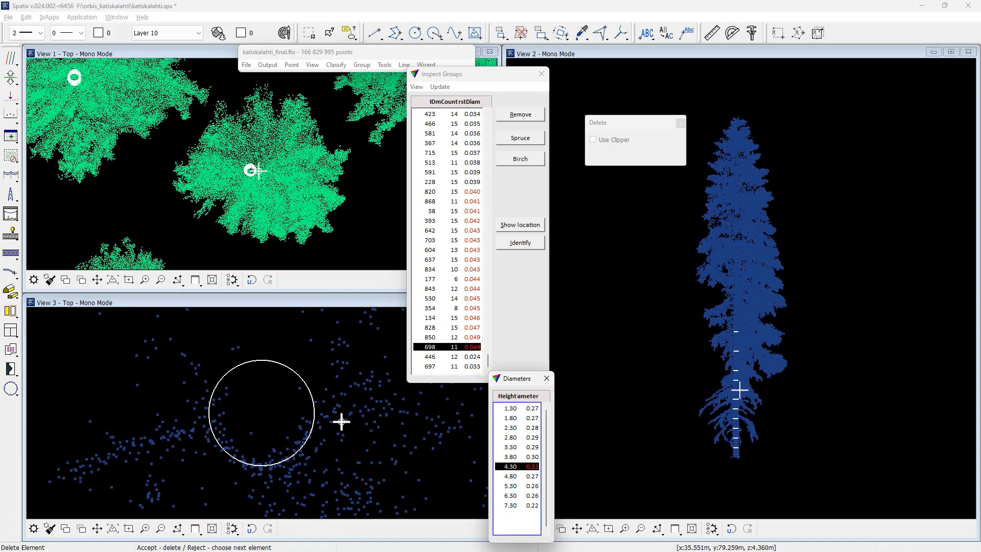
click(313, 401)
click(339, 393)
Select group 850 and delete its mismatched diameter at 5.80 m height
click(467, 337)
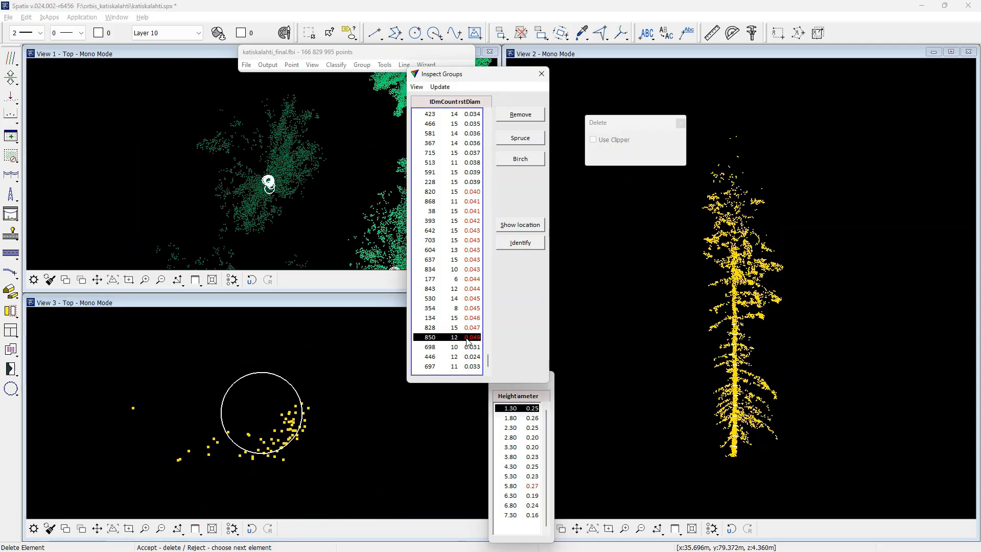
click(529, 486)
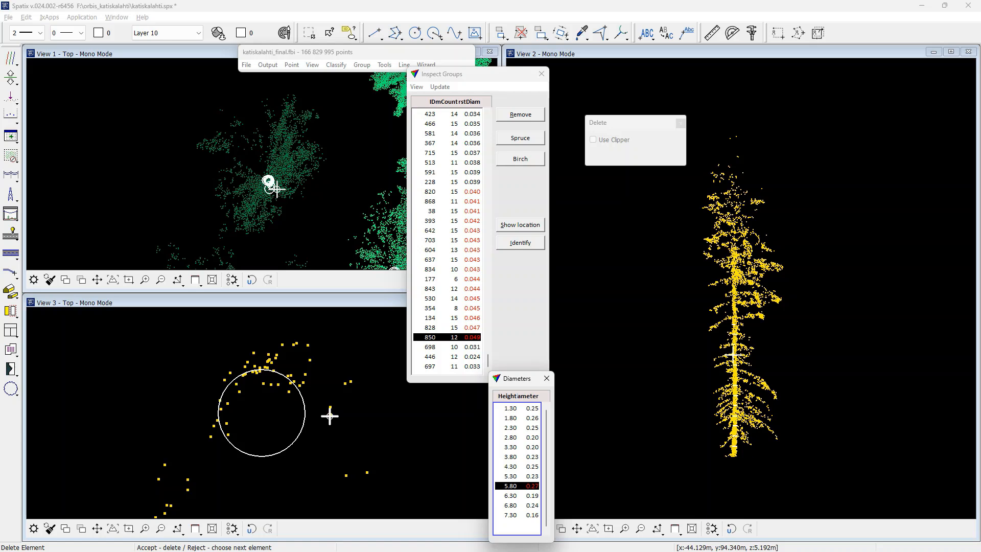
click(302, 400)
click(338, 396)
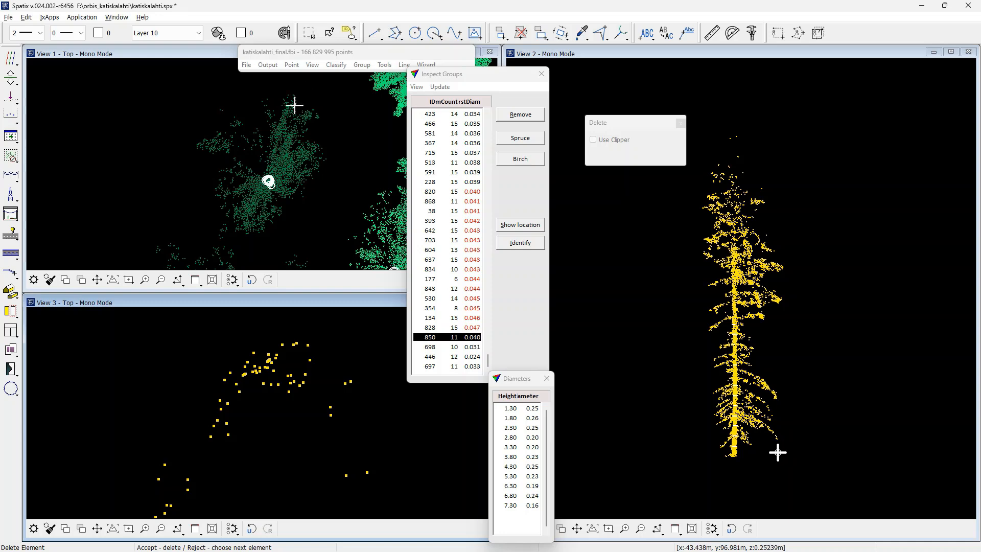
Select group 828 and delete its mismatched diameters at 7.30 m and 7.80 m heights
click(480, 328)
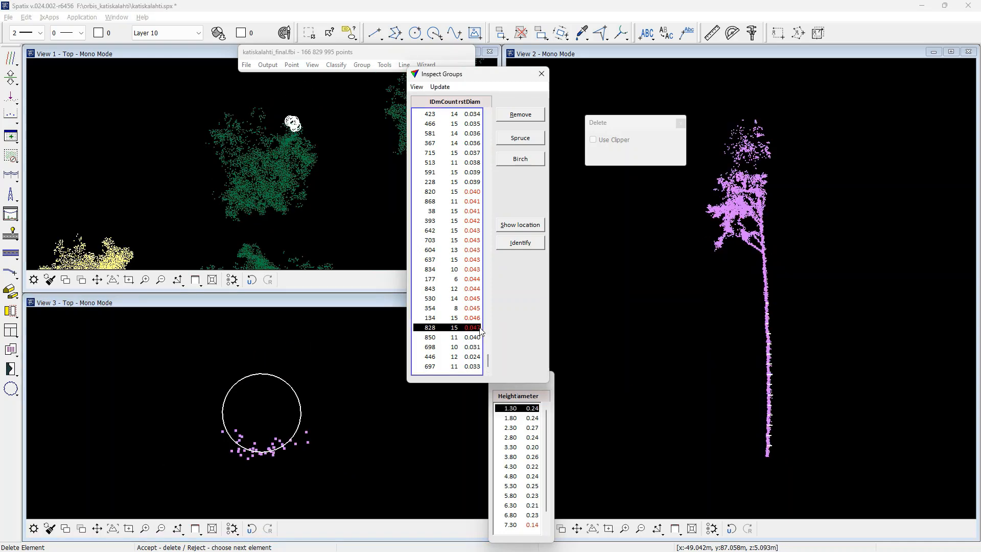
click(535, 525)
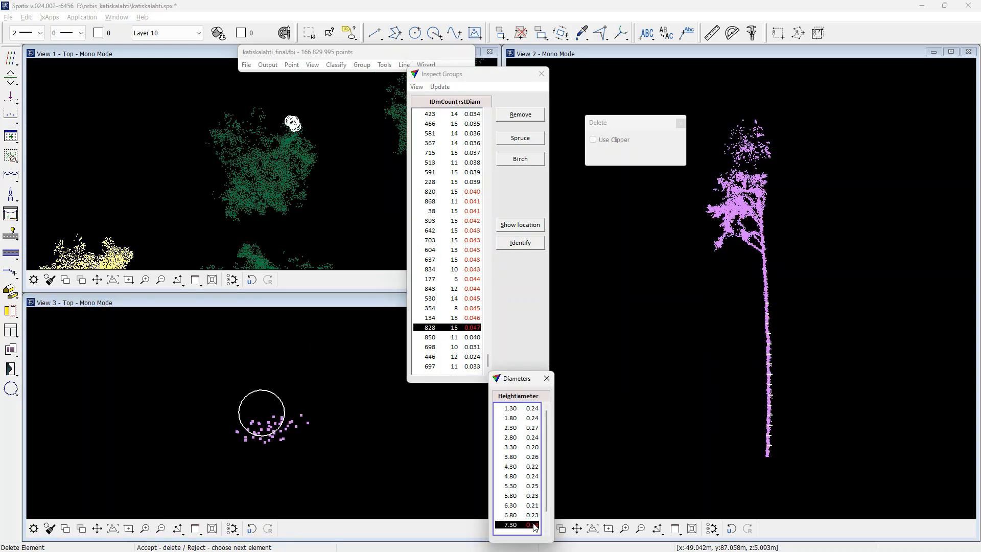
click(284, 402)
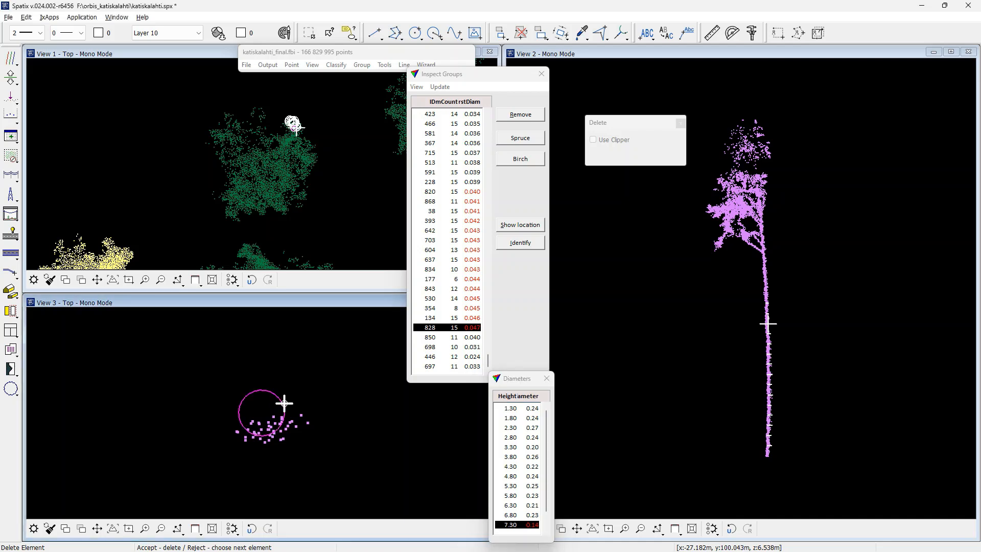
click(532, 525)
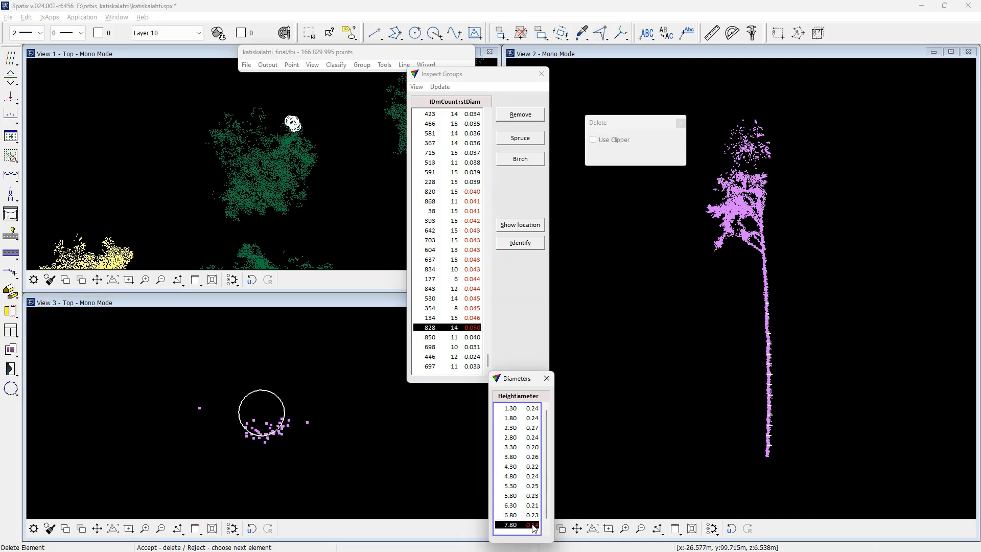
click(277, 400)
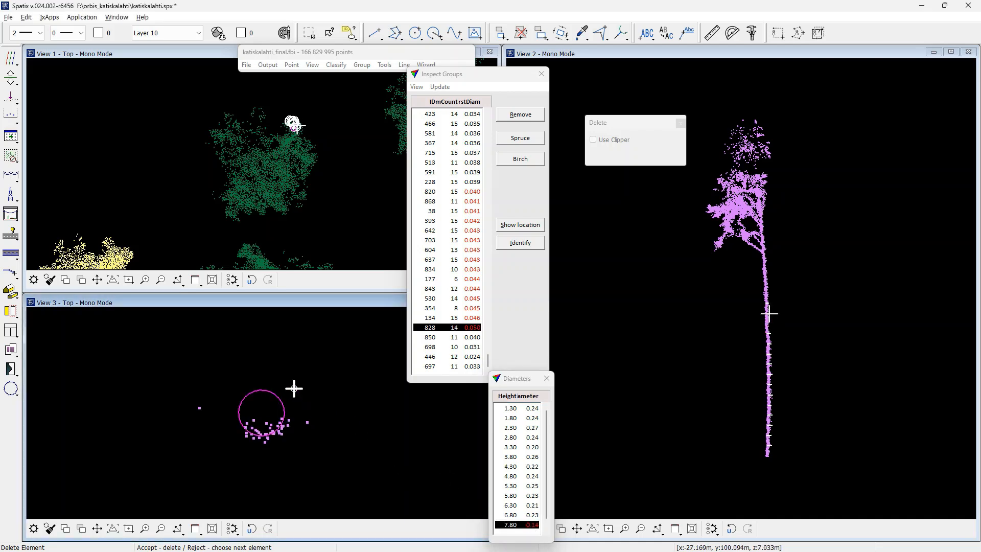
Check group 134's upper trunk sections and delete its four highest diameters, from 6.80 m to 8.30 m height
click(453, 319)
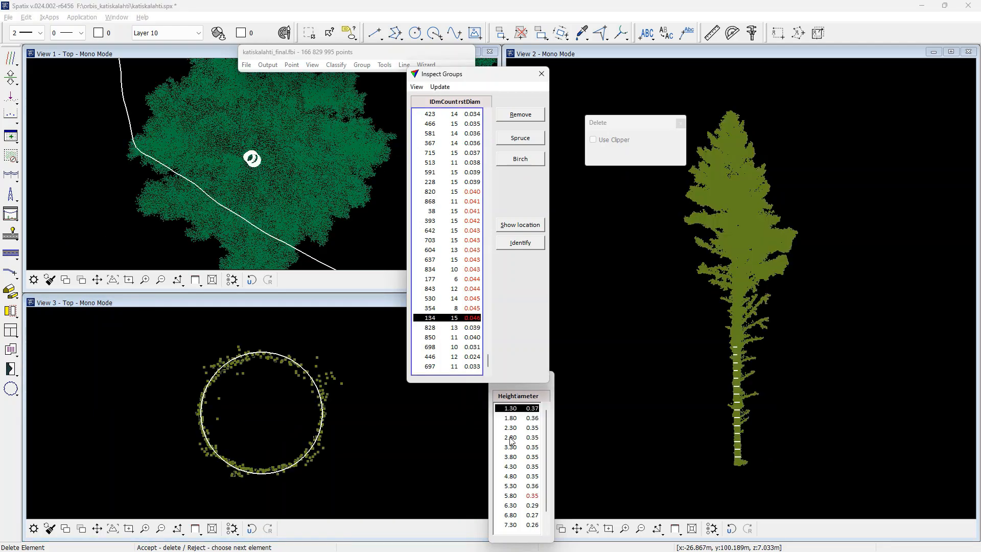
click(530, 496)
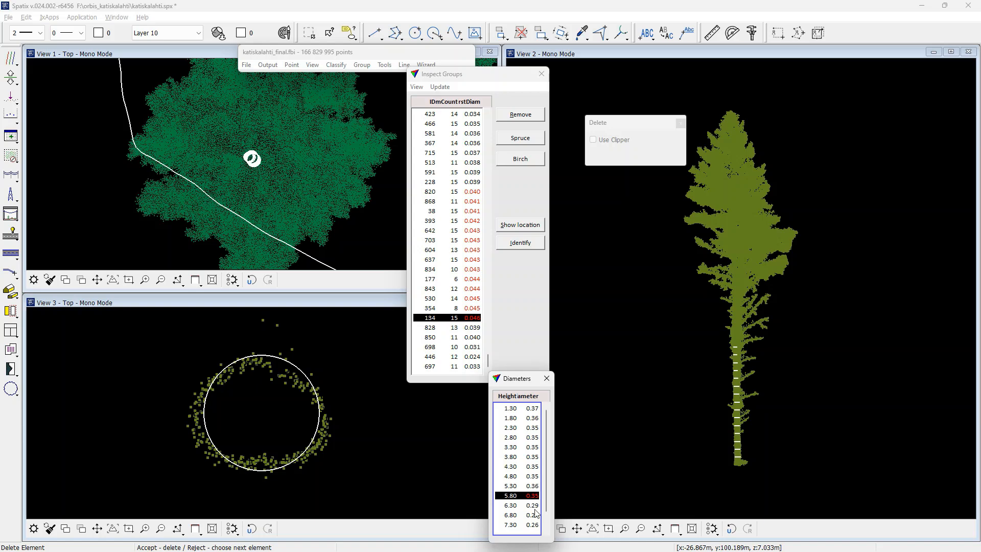
click(534, 506)
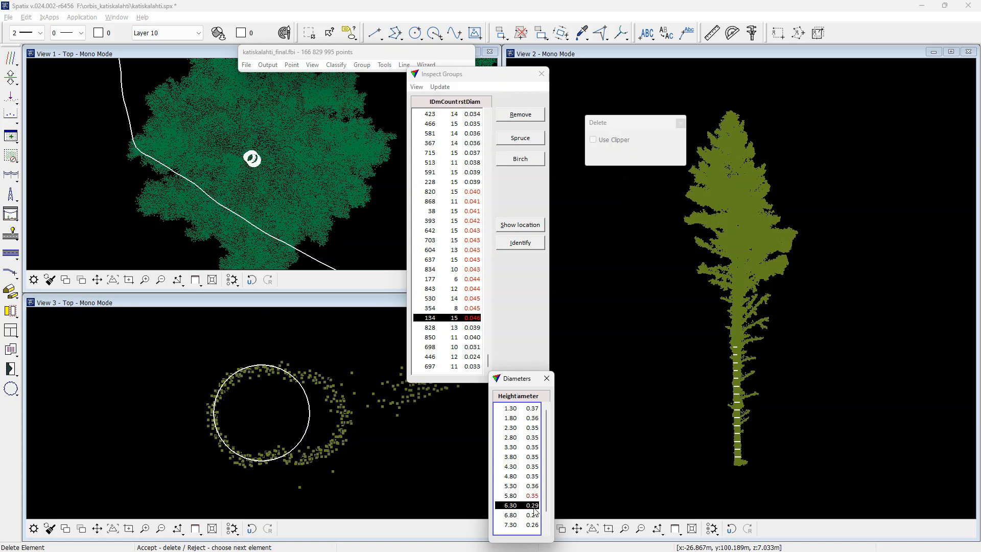
click(547, 524)
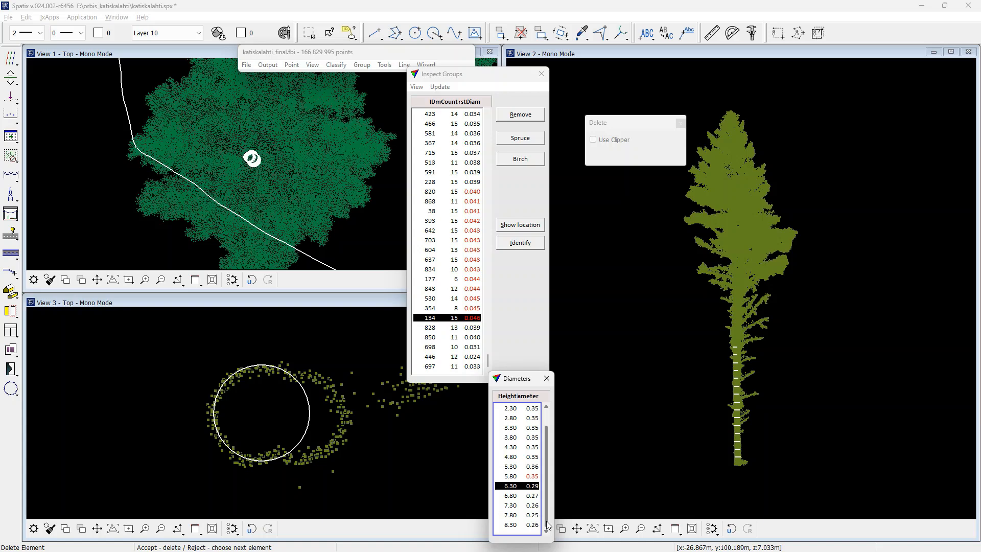
click(538, 525)
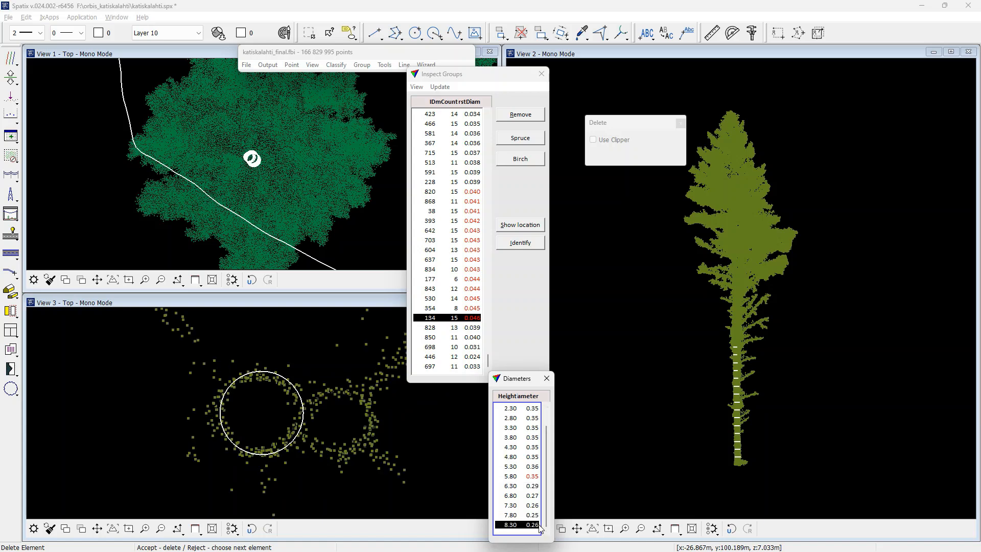
click(532, 477)
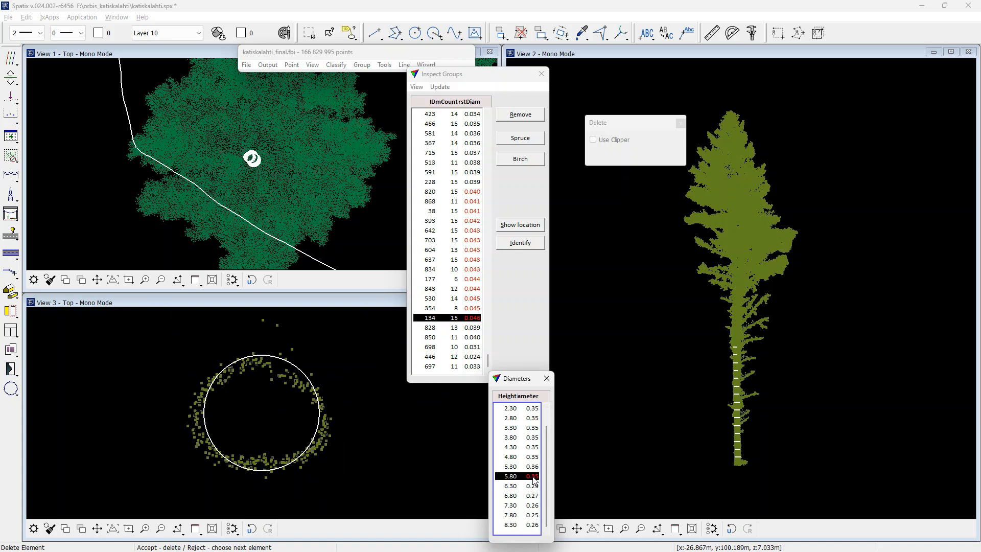
click(533, 495)
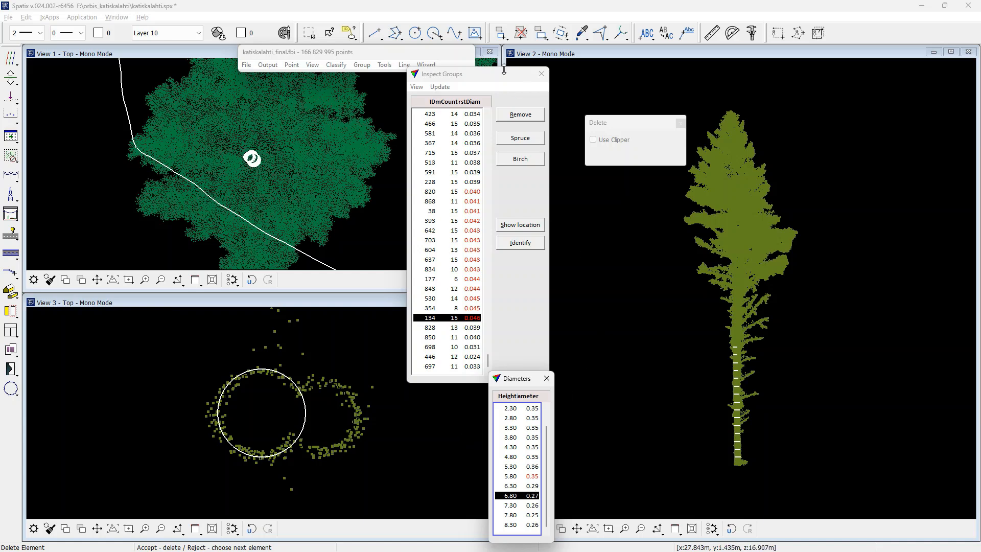
click(309, 32)
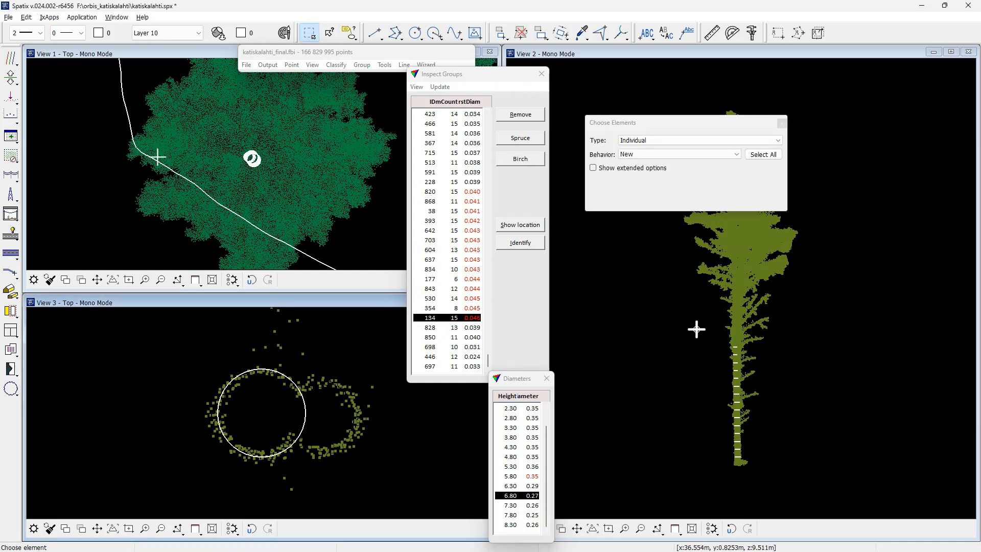
drag(710, 334, 756, 372)
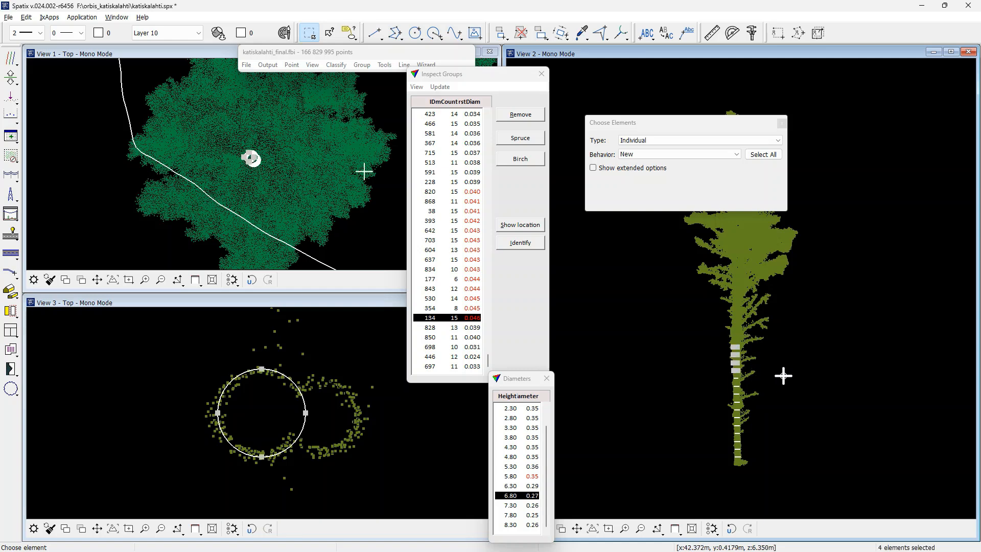
click(521, 33)
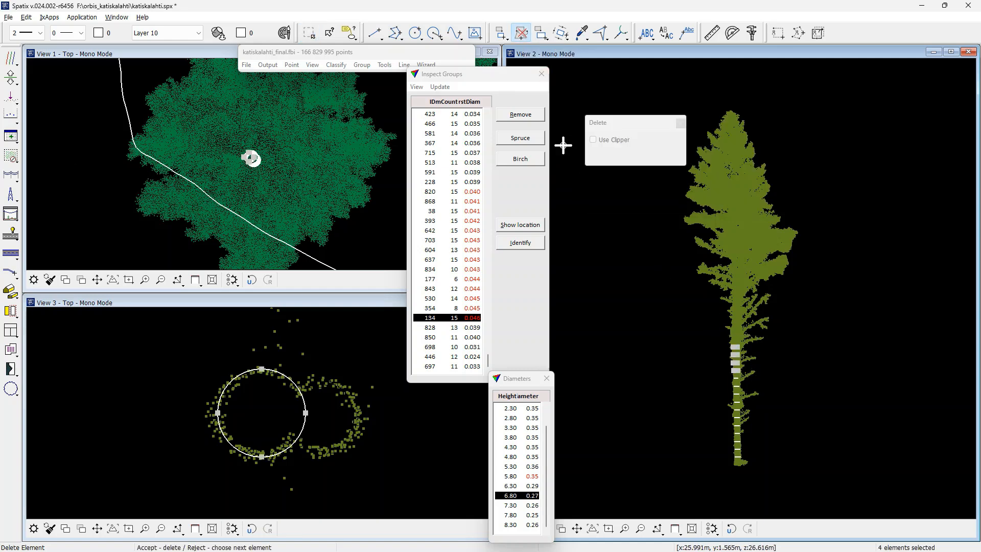
click(618, 267)
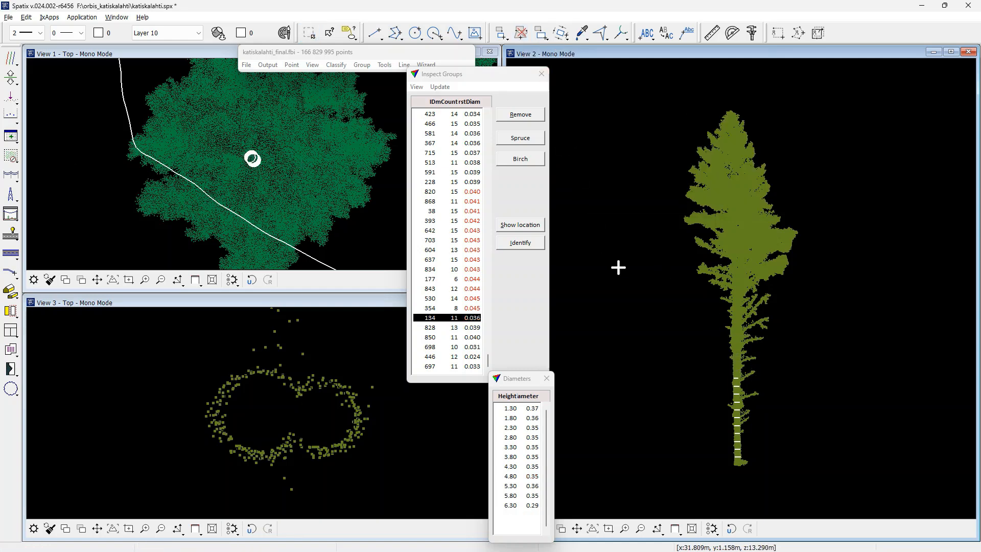
Delete group 134's diameter at 6.30 m height, where the trunk section starts to fork
click(536, 504)
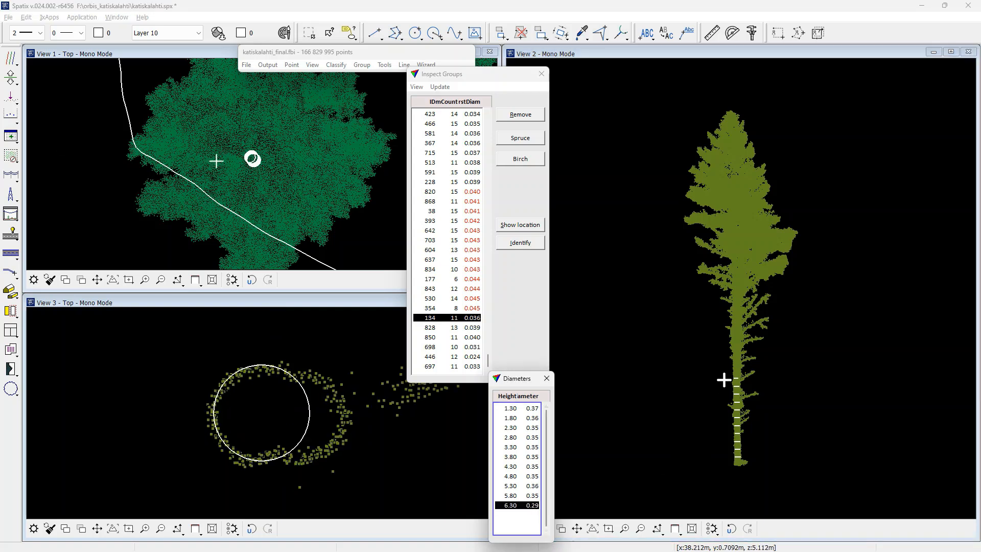
click(747, 377)
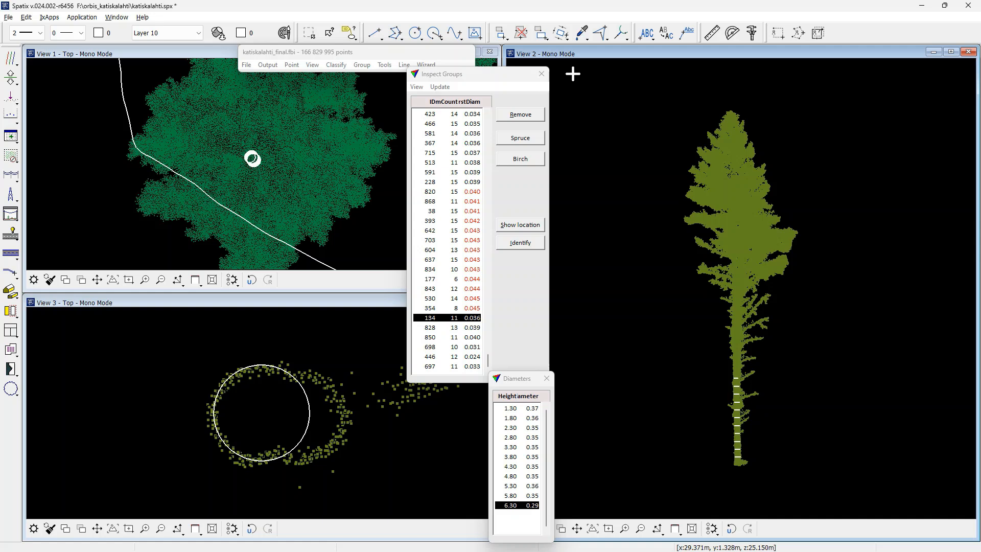
click(521, 33)
click(736, 375)
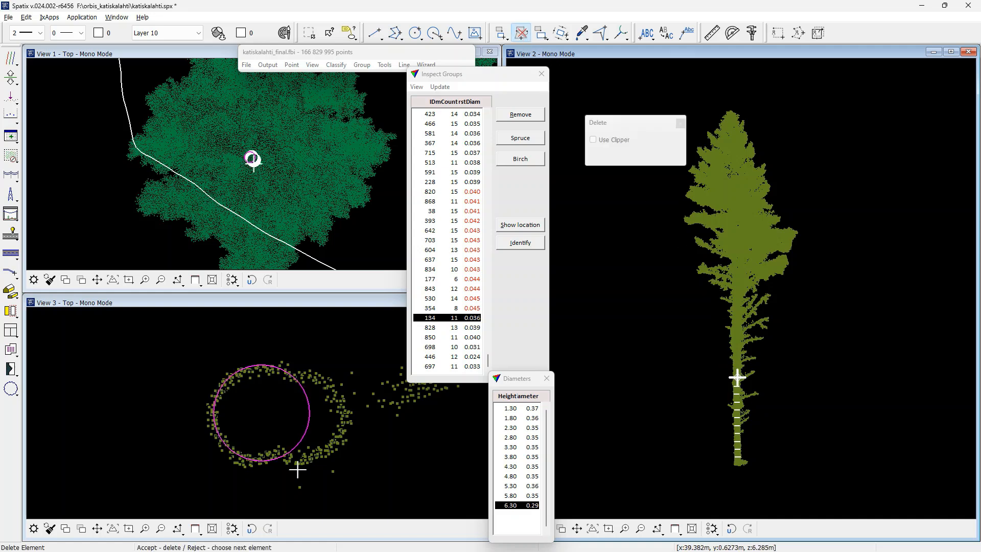
click(787, 368)
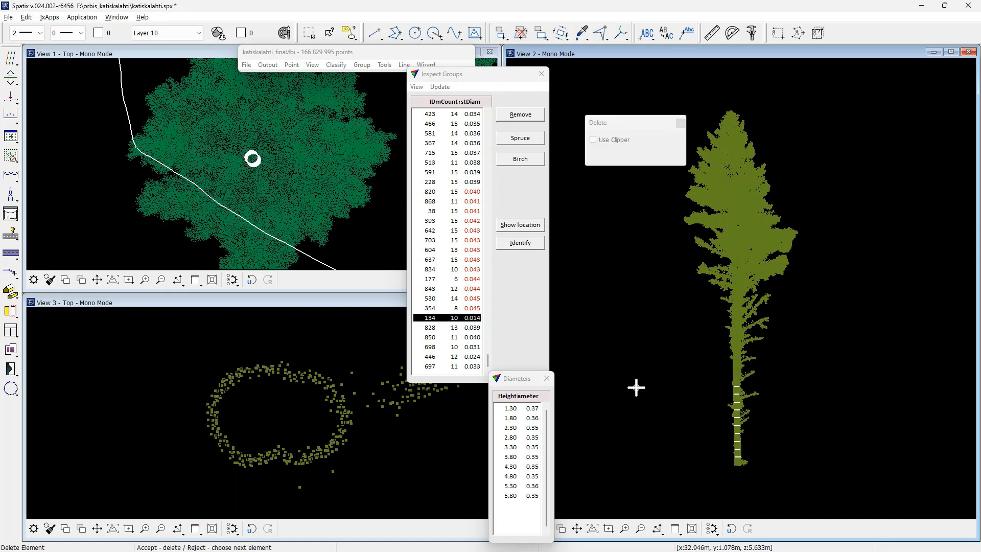
Select group 354 and delete its mismatched diameter at 4.80 m height
click(473, 309)
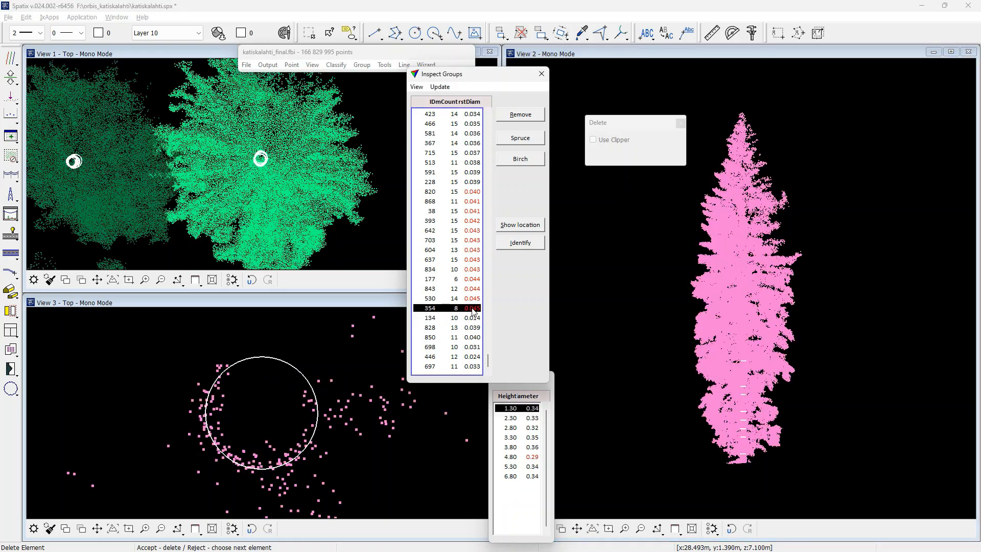
click(534, 458)
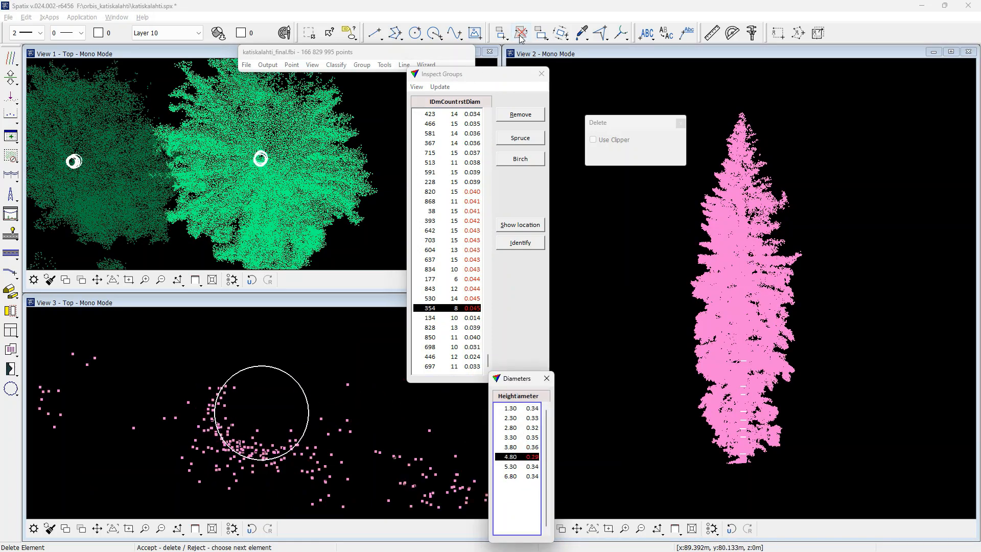
Select group 820 and delete its mismatched diameter at 2.30 m height
click(478, 193)
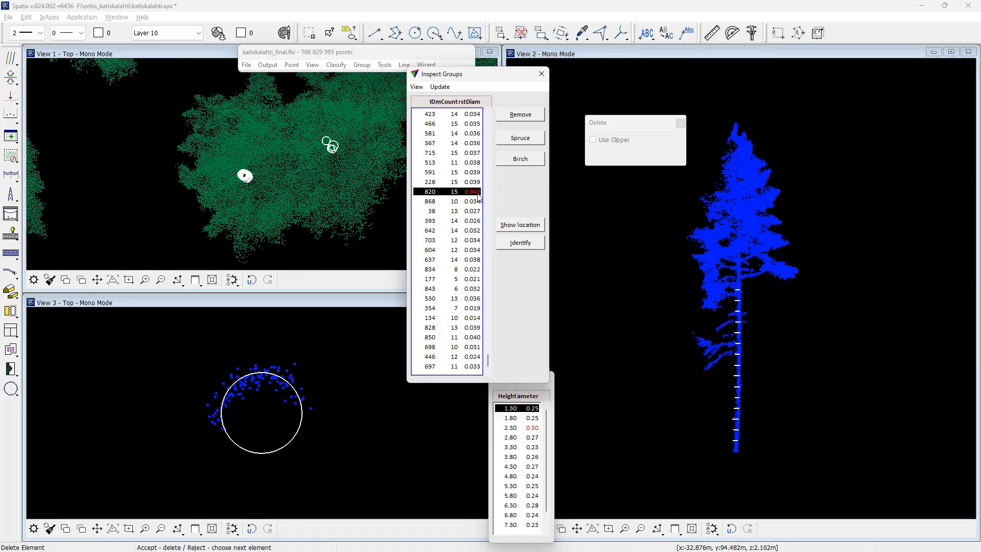
click(532, 429)
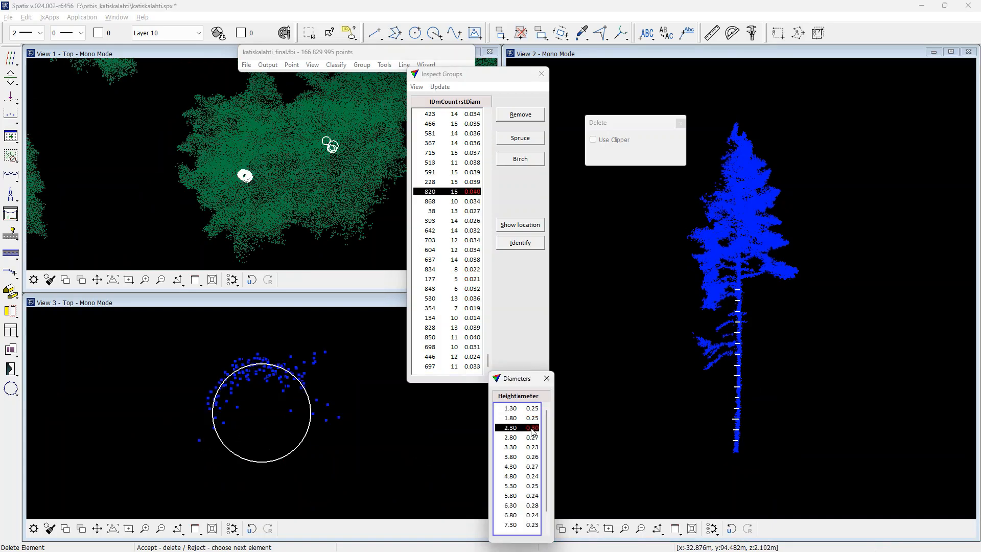
click(308, 396)
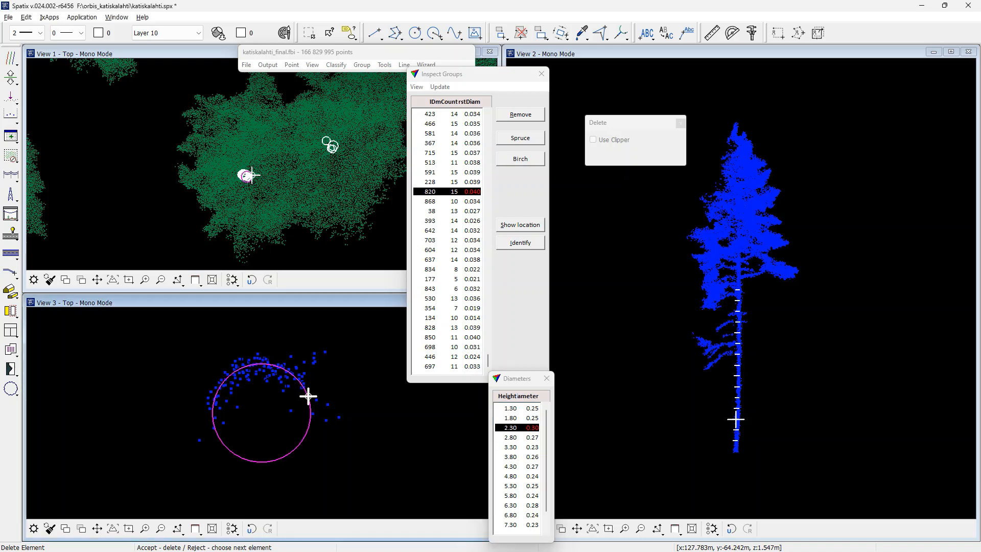
click(342, 388)
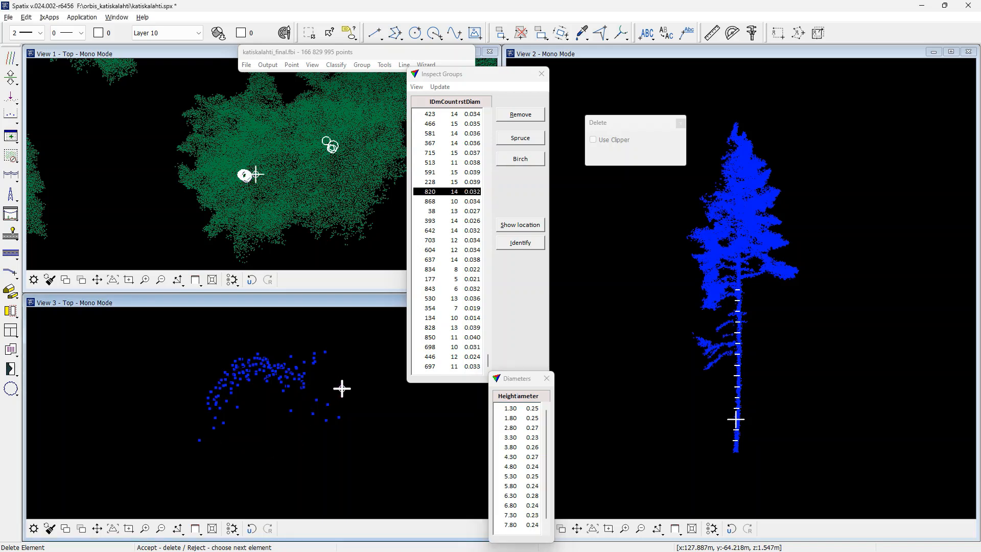
Identify the tree group neighbouring group 820 by its scattered diameter circles in the top view and display its diameter list
click(546, 378)
scroll(489, 192, up, 10)
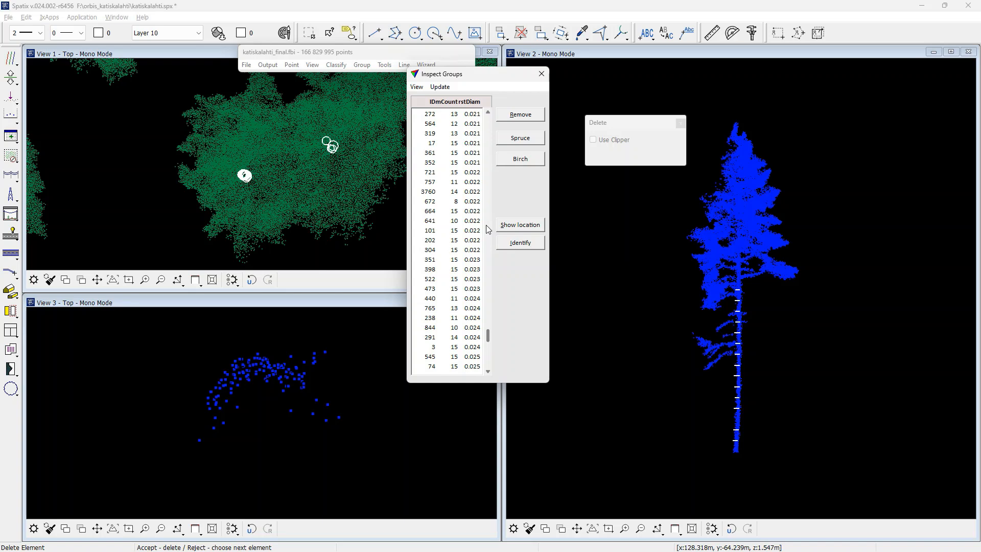
click(519, 243)
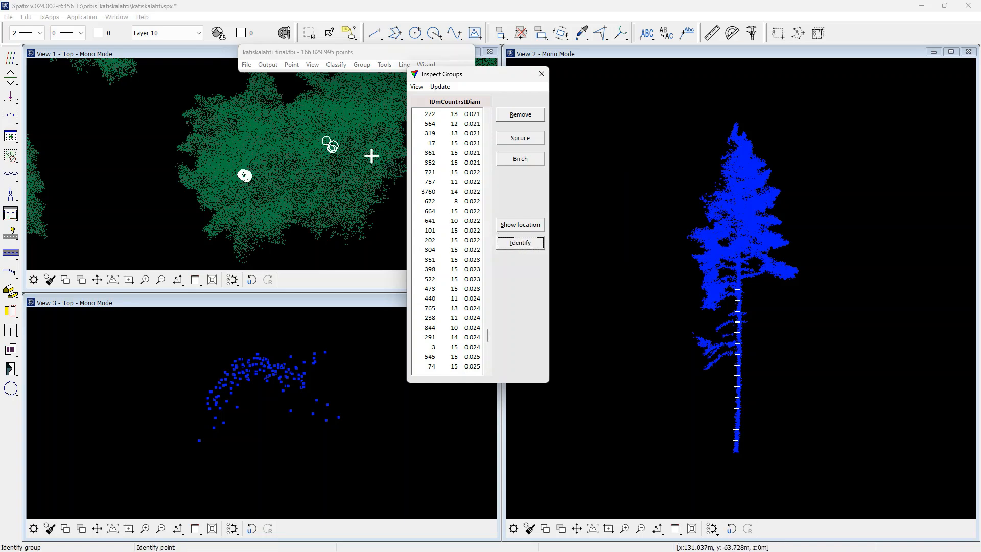
click(351, 145)
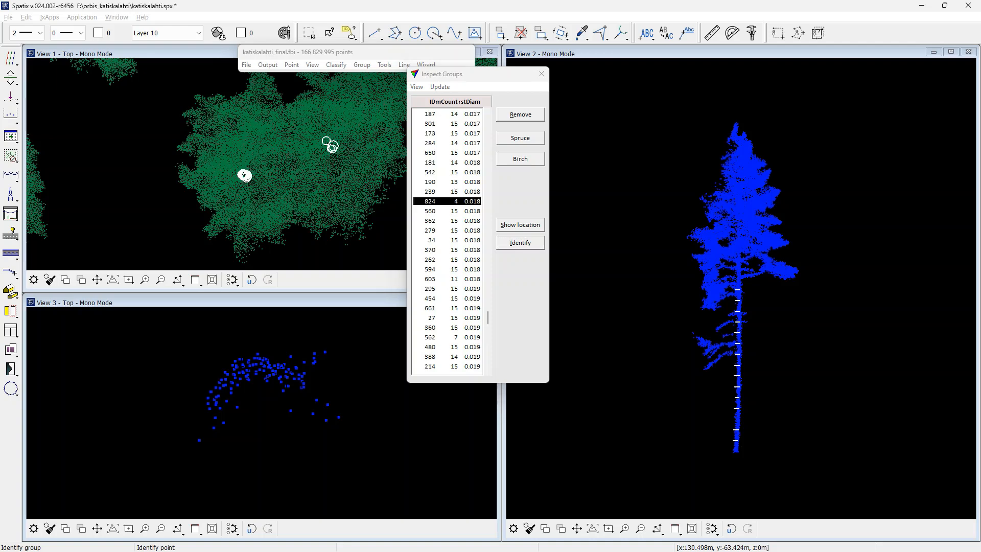
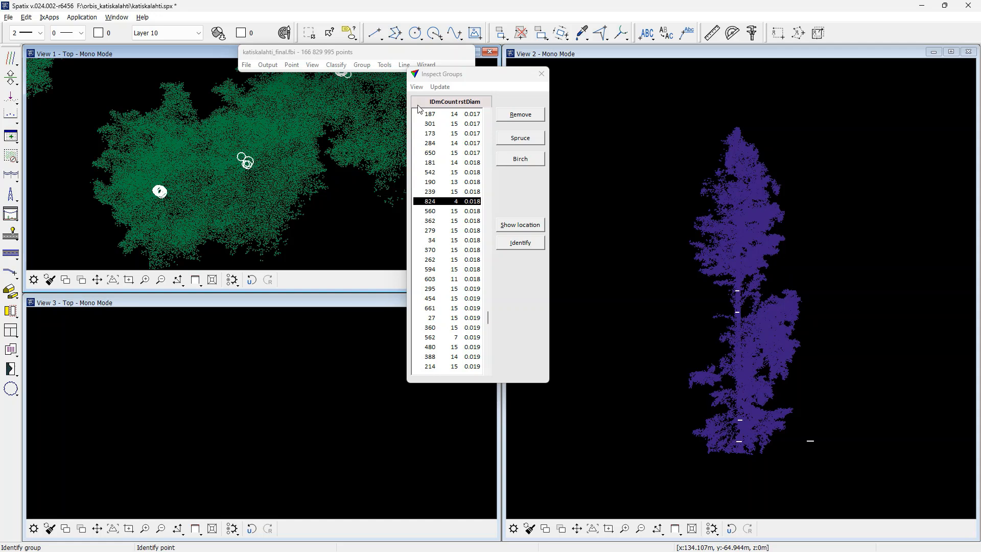
click(416, 87)
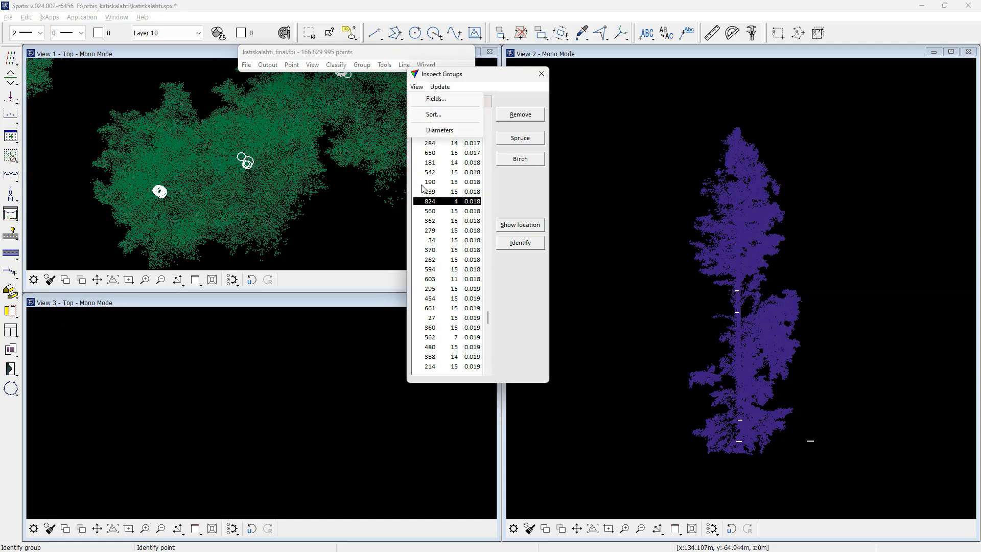
click(434, 139)
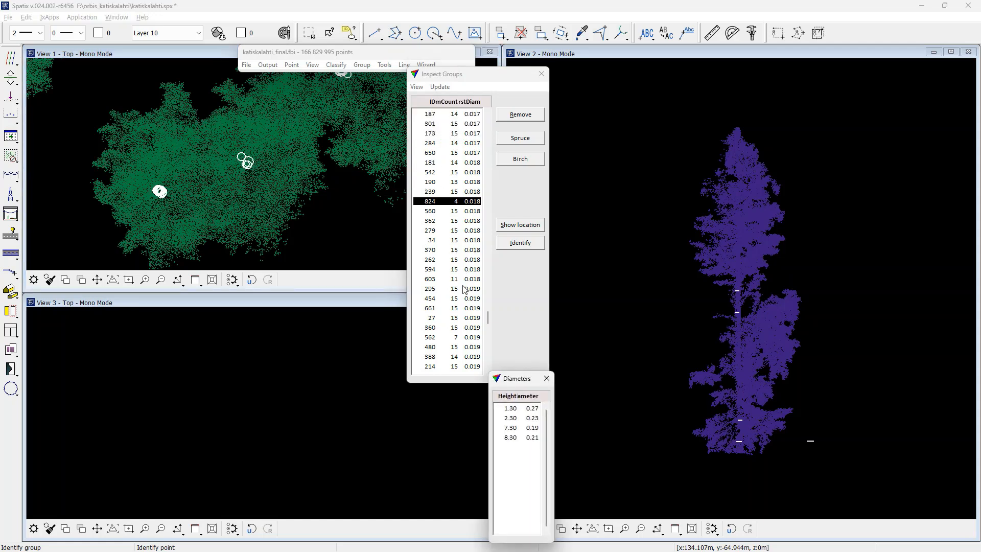
Check group 824's diameters at 1.30 m and 2.30 m height and delete the mismatched one at 2.30 m
click(516, 409)
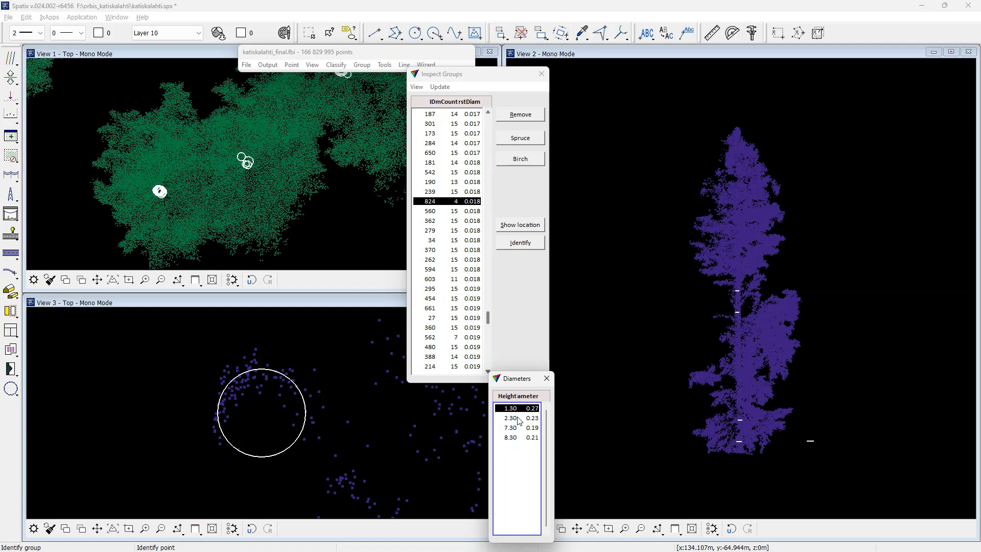
click(517, 418)
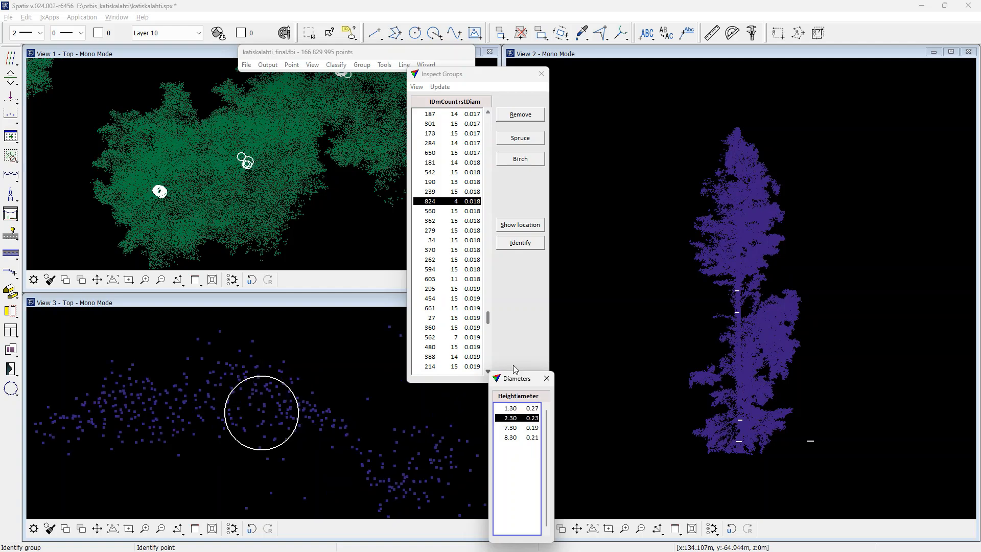
click(521, 33)
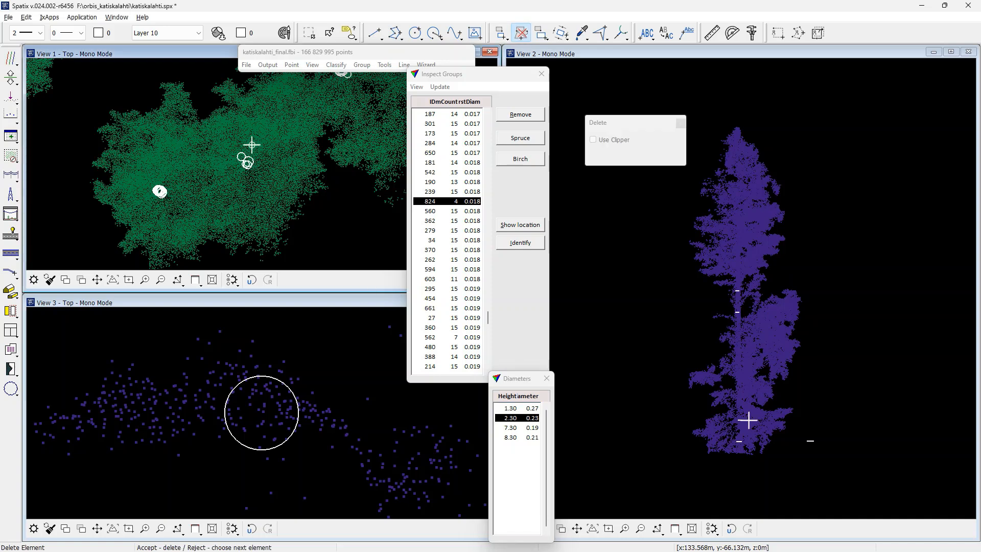
scroll(308, 361, down, 3)
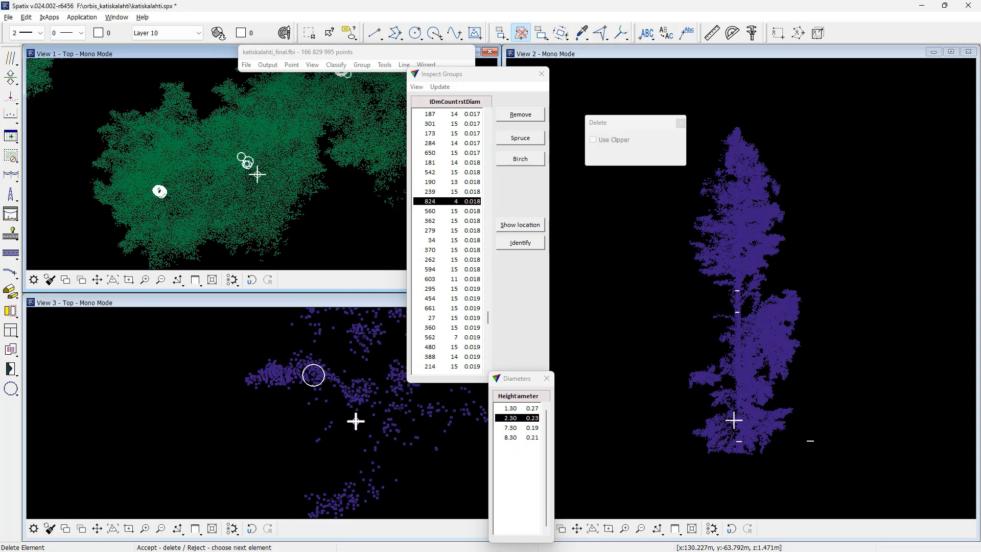
click(317, 368)
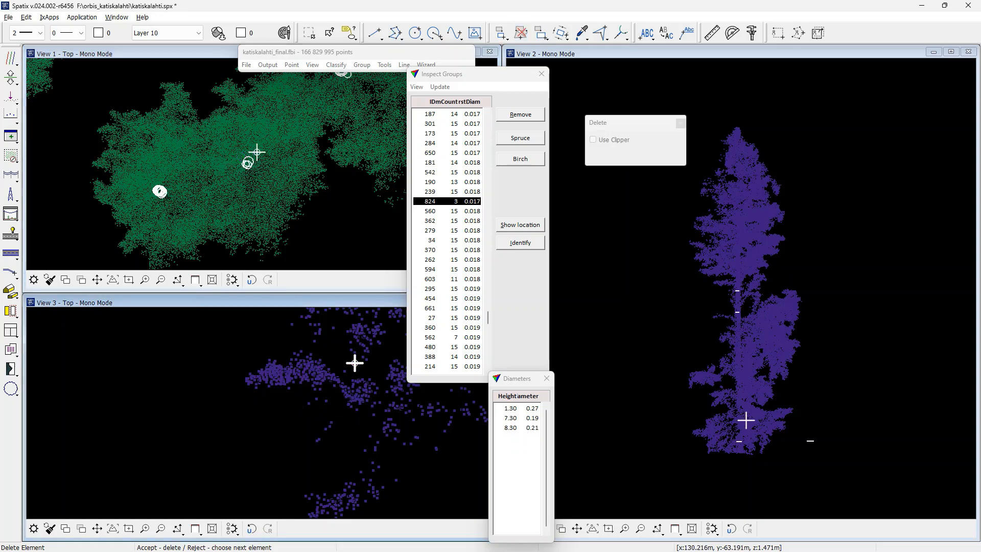
Move the section up group 824's trunk from the 1.30 m diameter to a clear trunk outline and zoom in on it
click(508, 418)
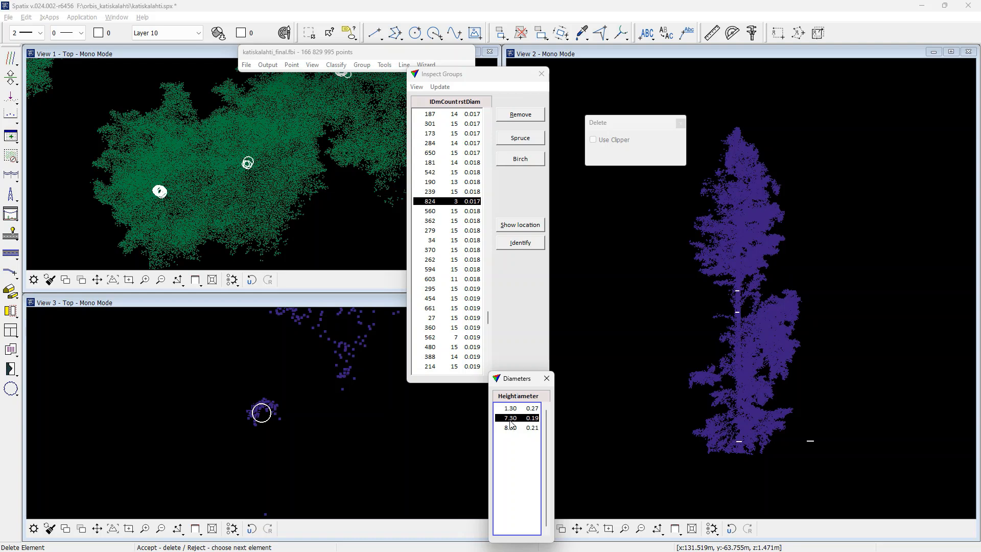
click(511, 408)
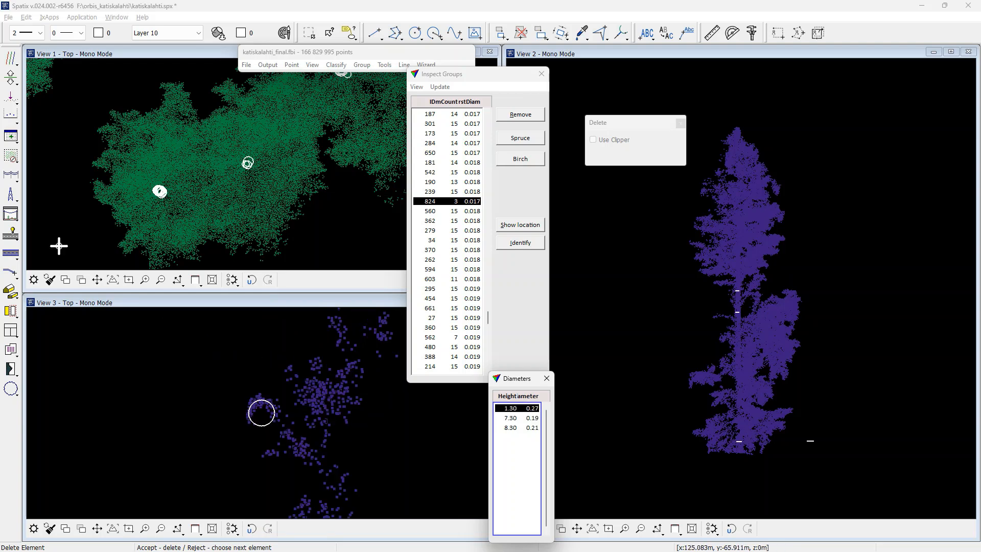
click(12, 78)
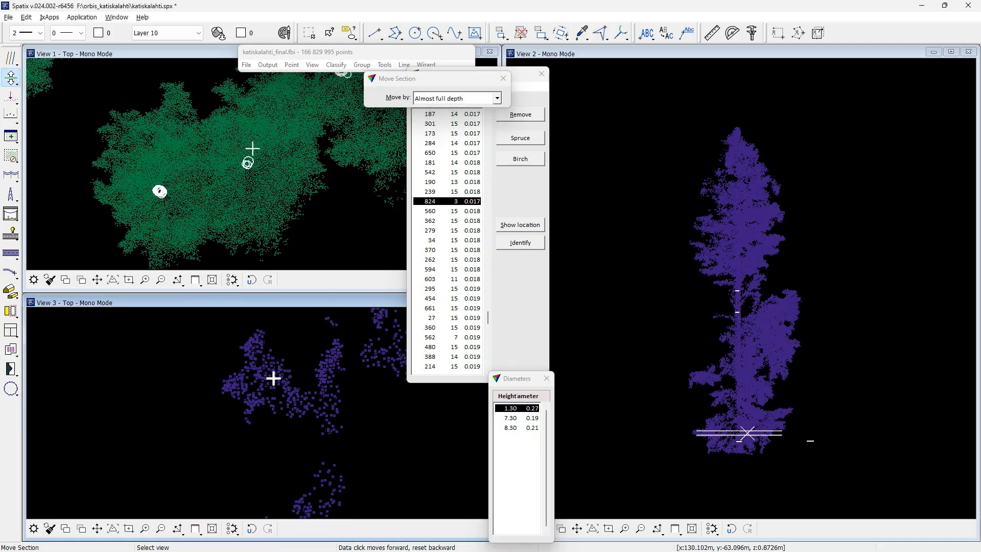
click(276, 380)
click(288, 389)
click(291, 393)
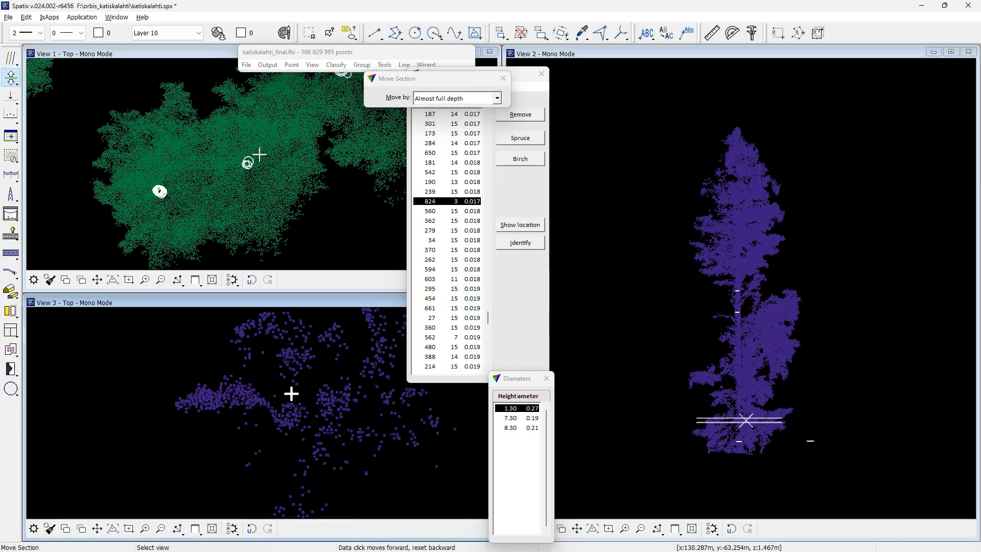
click(291, 393)
click(291, 393)
click(291, 393)
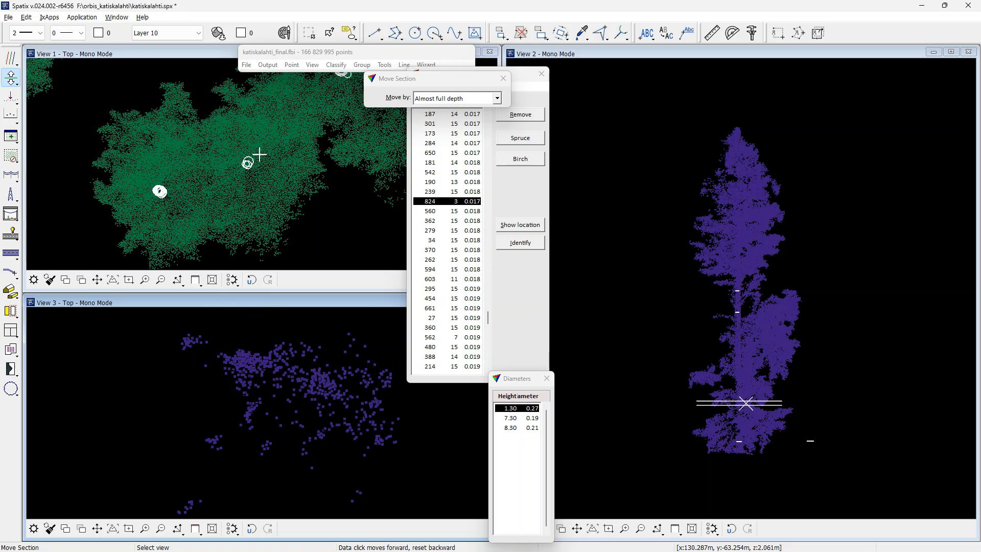
click(146, 529)
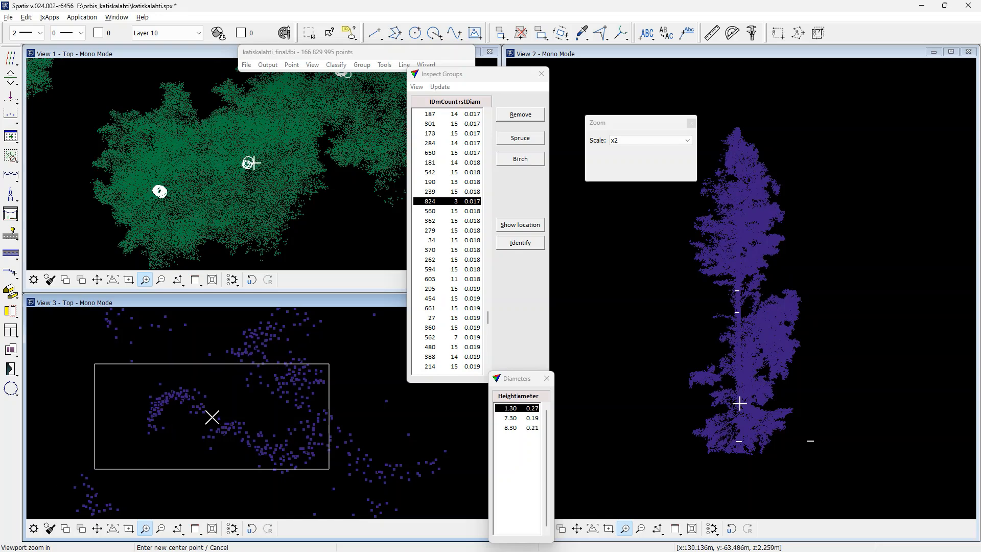
Place a trunk measurement with a 0.240 m diameter on group 824's trunk outline at 3.11 m height
click(11, 388)
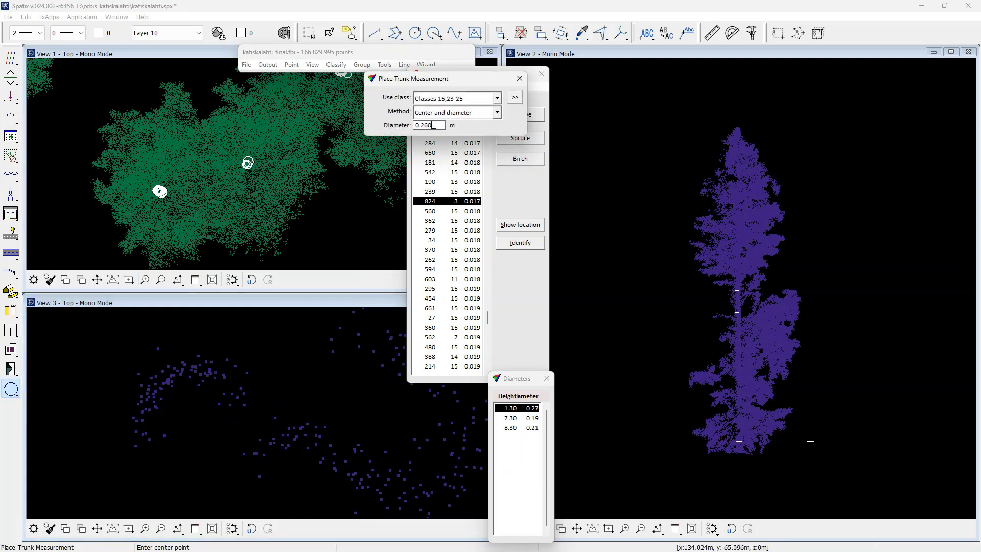
key(BackSpace)
key(BackSpace)
text(4)
key(Tab)
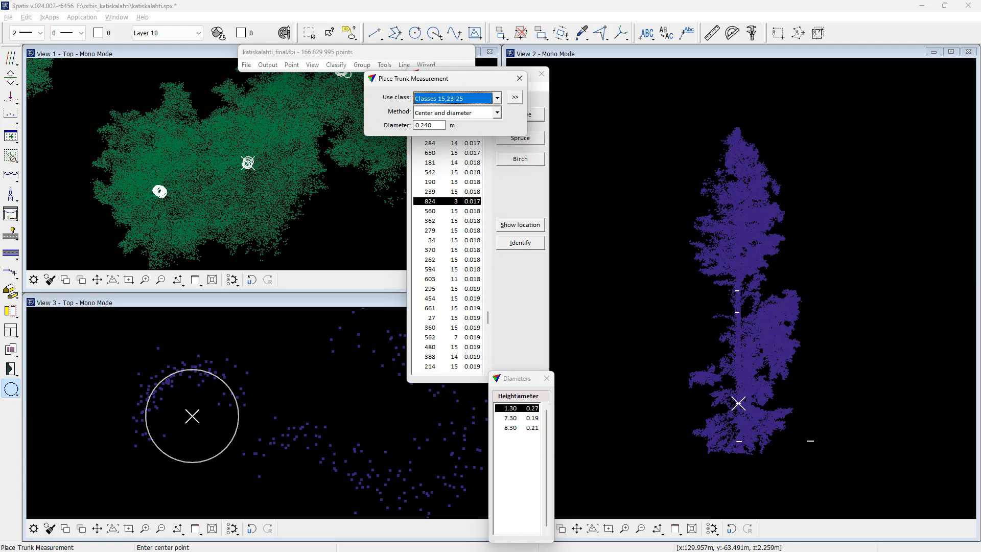
click(192, 416)
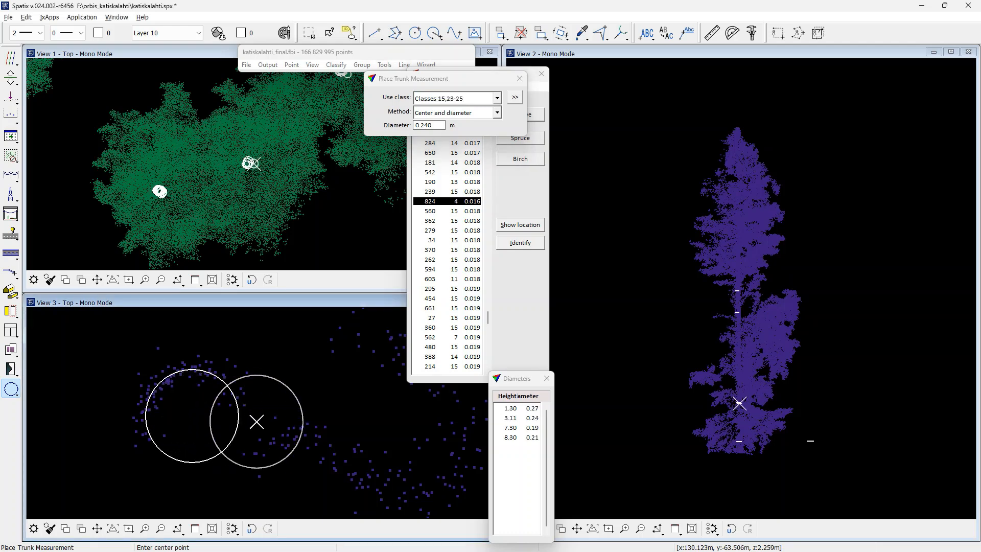
key(Escape)
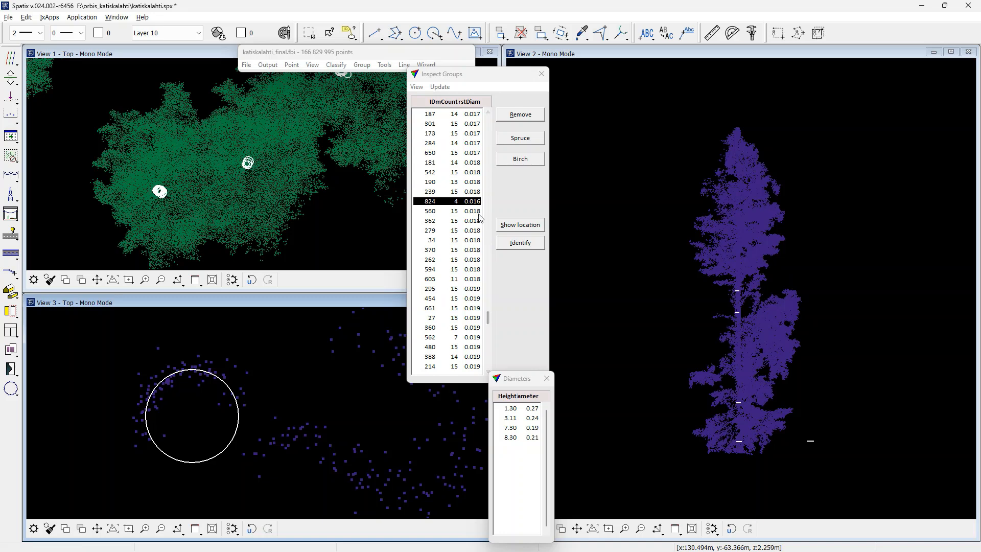
Close group 824's diameter list and the group inspection
click(547, 379)
click(540, 75)
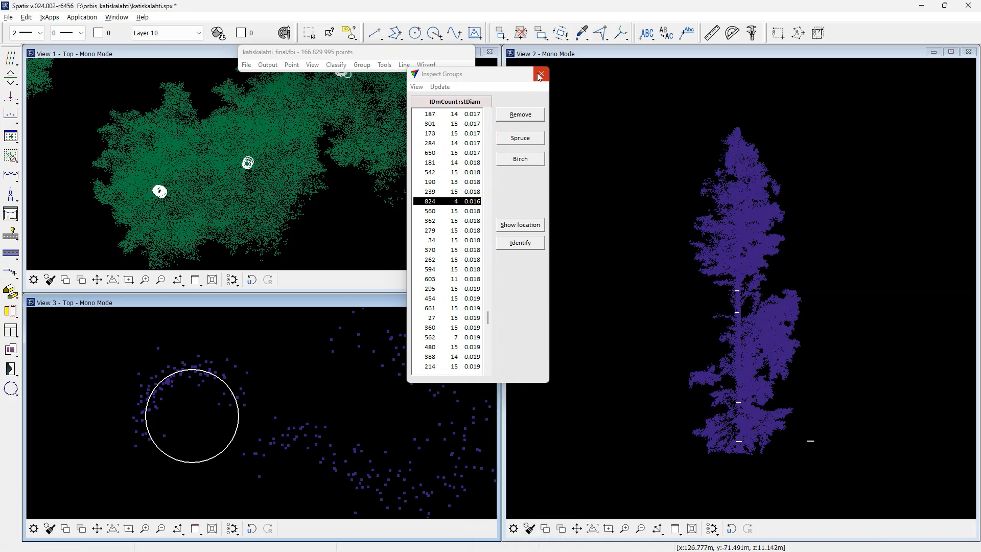
click(368, 201)
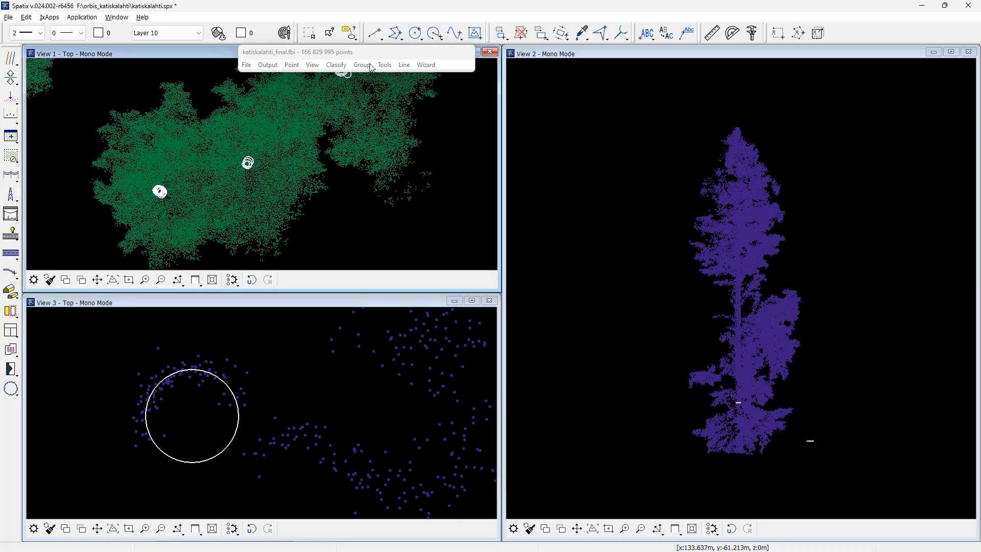
Open the user group file format "Trees -- volume" for editing in the TerraScan settings
click(10, 65)
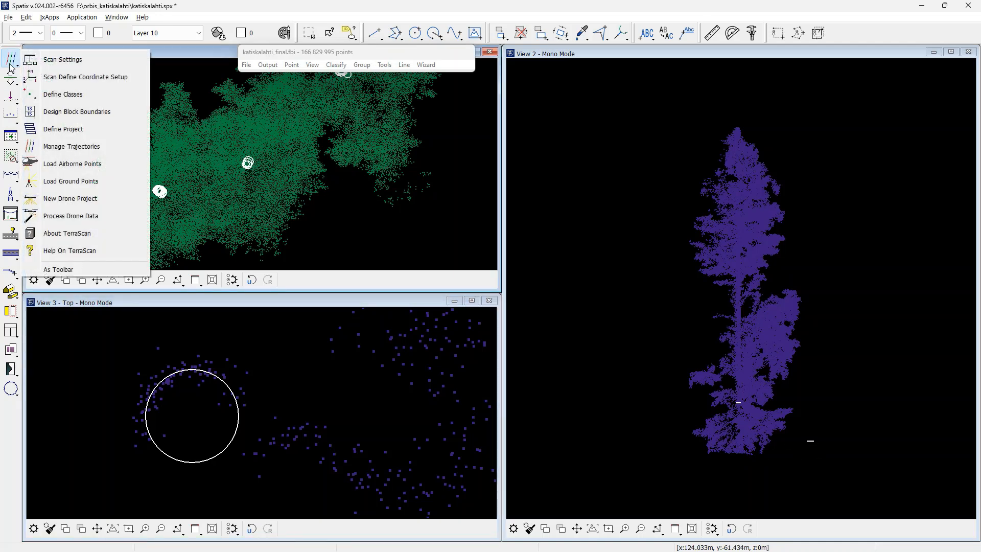
click(46, 65)
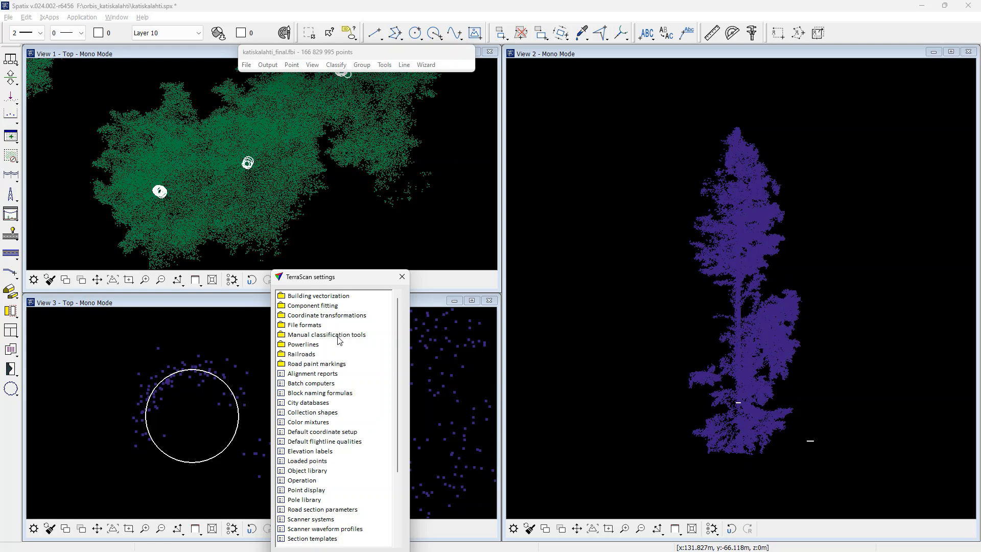
click(317, 334)
click(314, 327)
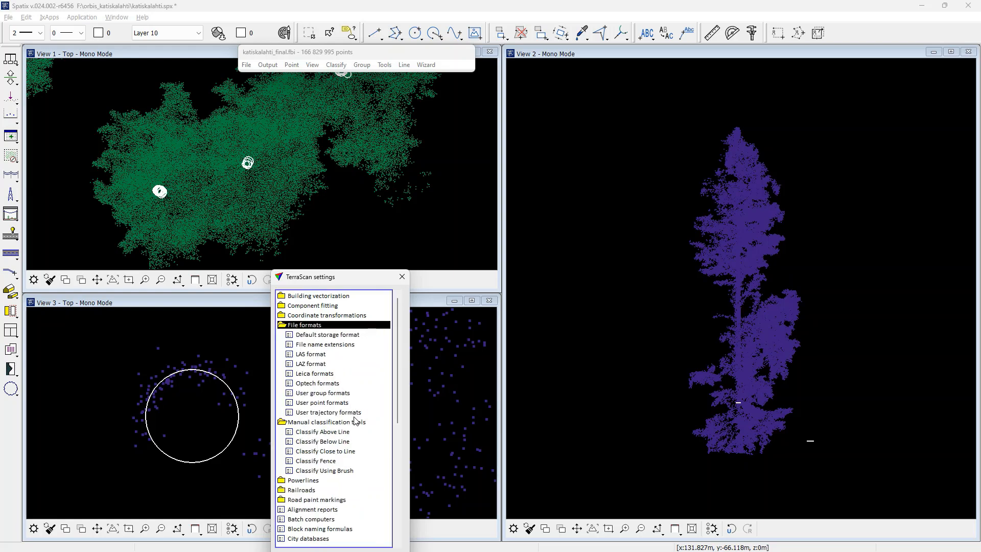
click(328, 392)
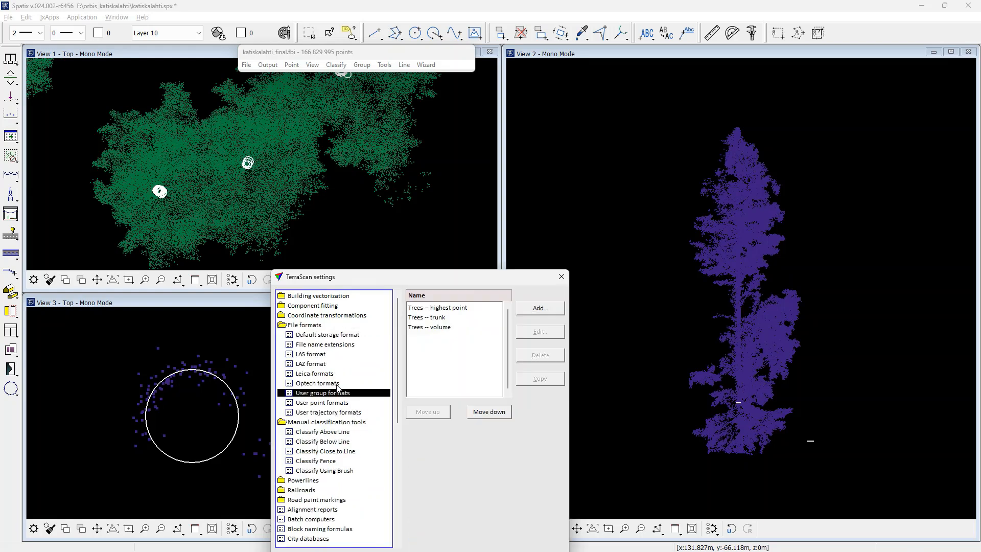
click(428, 329)
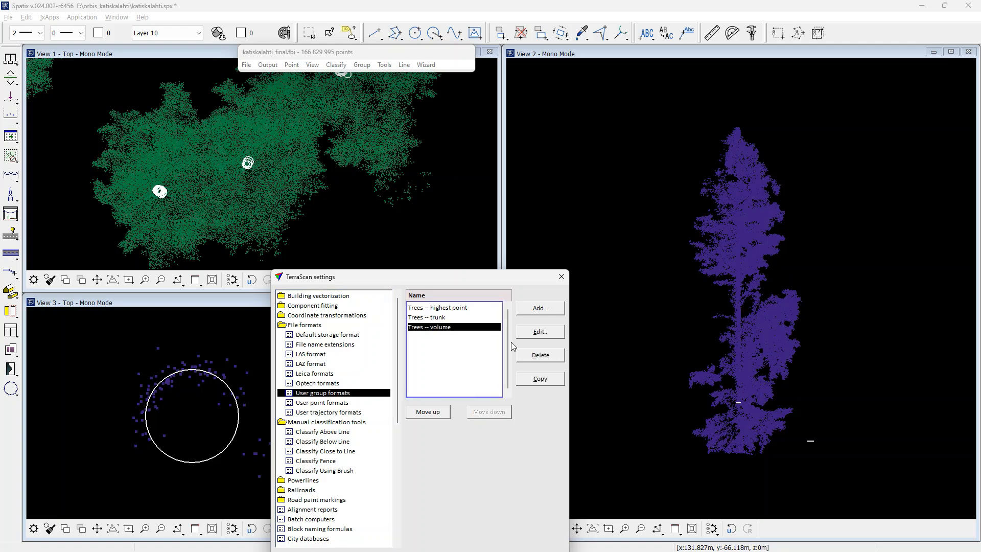
click(539, 331)
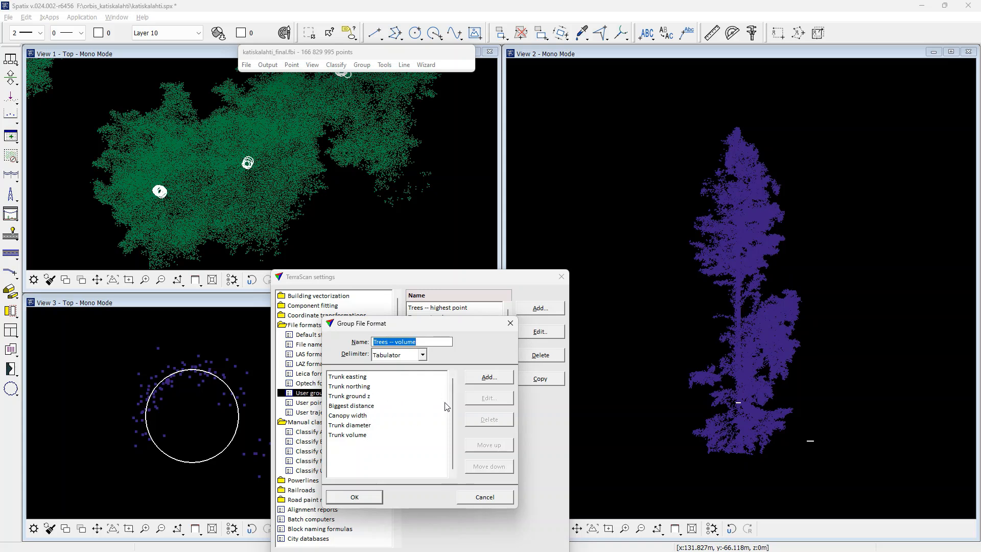
Add a Group id field to the Trees -- volume format and make it the first field
click(470, 379)
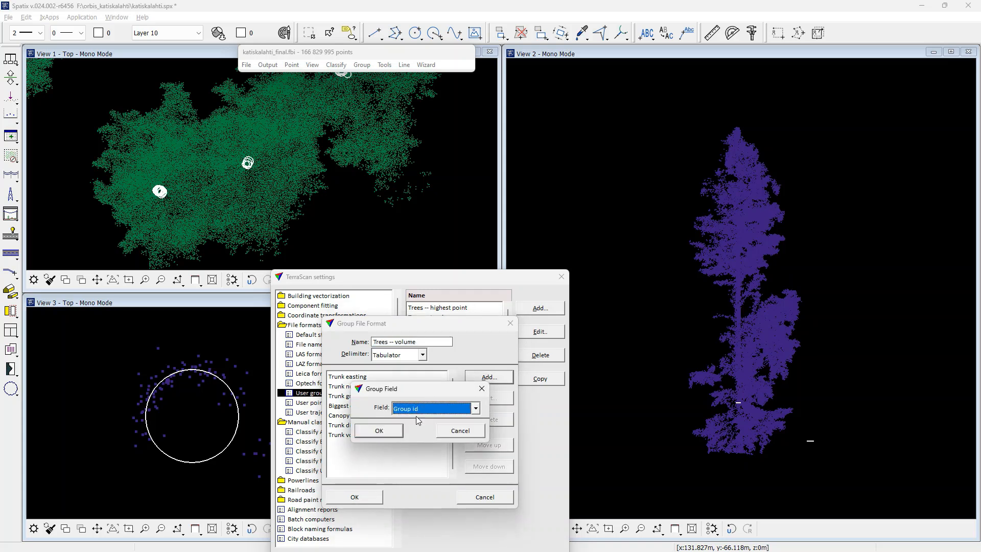
click(401, 432)
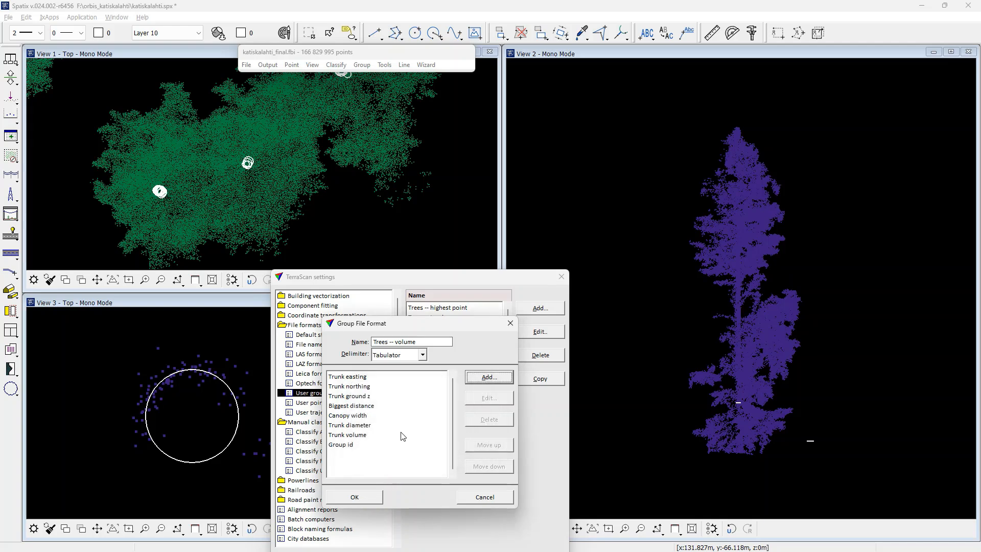
click(387, 444)
click(478, 449)
click(478, 449)
click(478, 449)
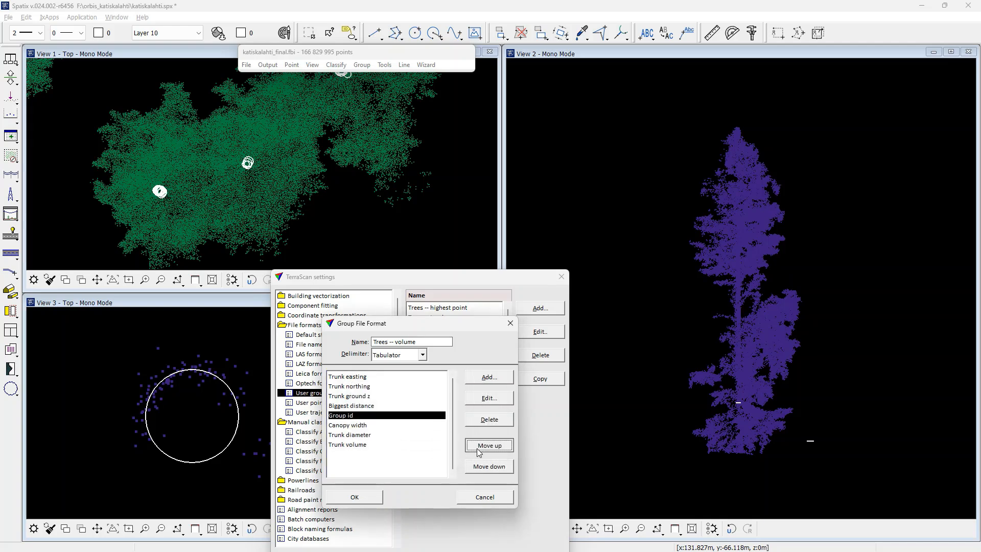
click(478, 449)
click(478, 448)
click(478, 449)
click(478, 449)
Add a Class name field to the Trees -- volume format and place it second, directly after Group id
click(488, 397)
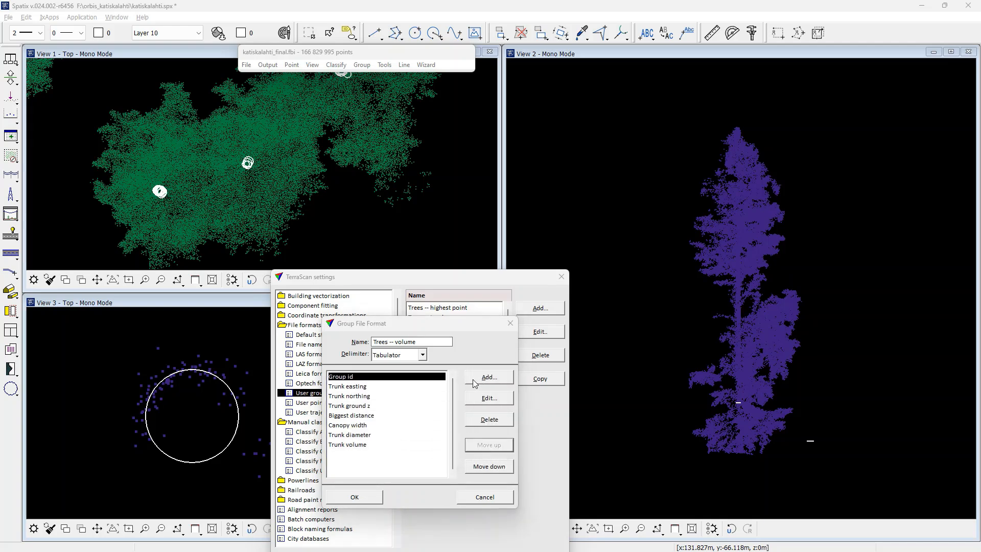
click(417, 408)
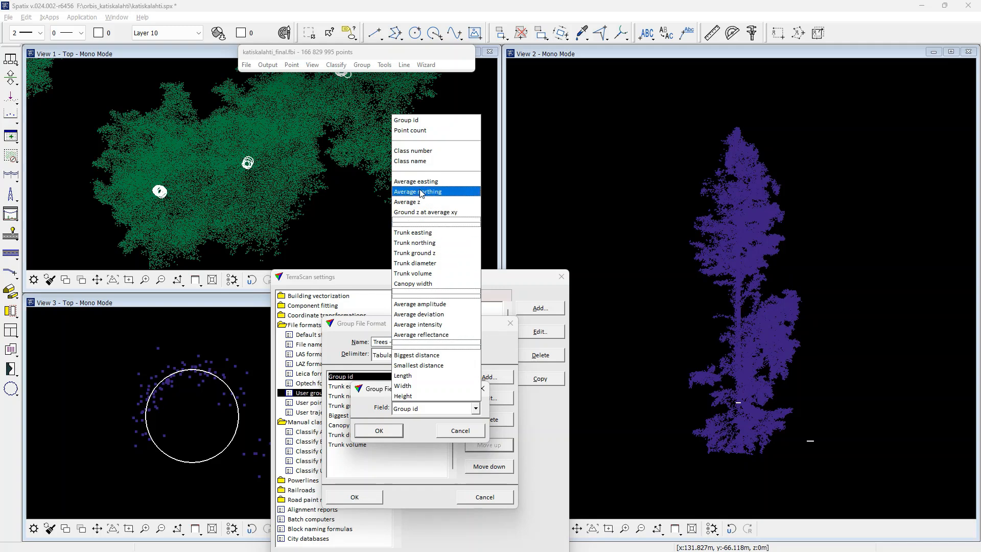
click(418, 162)
click(379, 430)
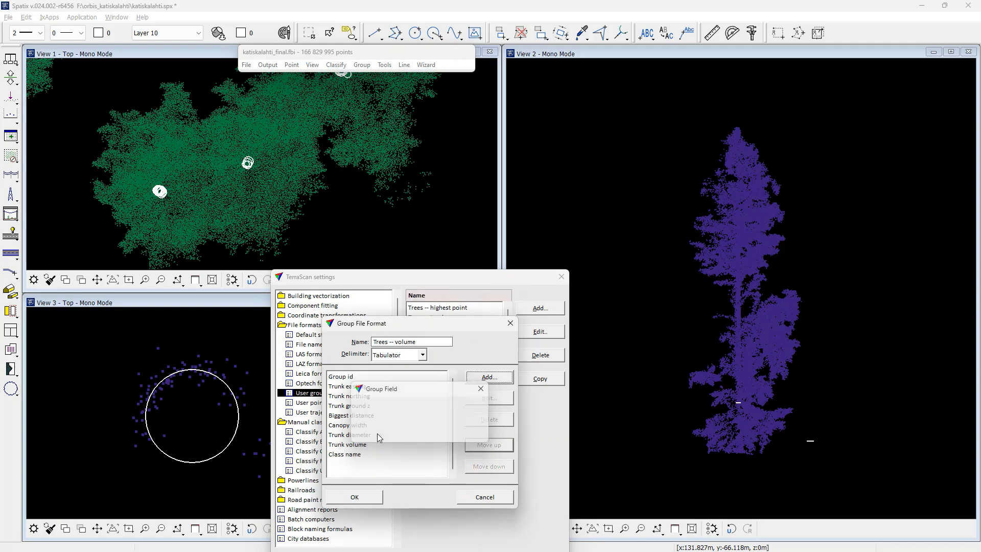
click(362, 454)
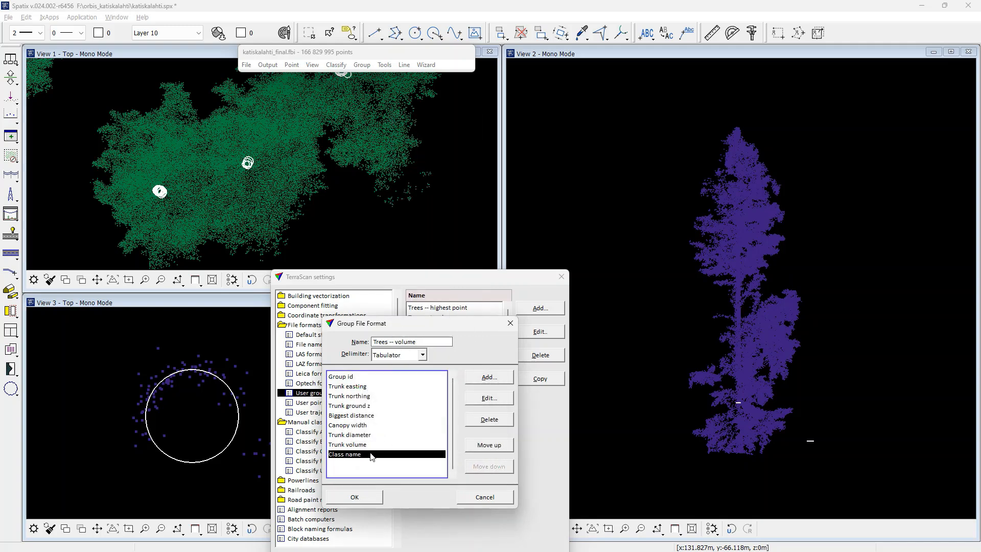
click(482, 447)
click(482, 447)
click(482, 447)
click(482, 447)
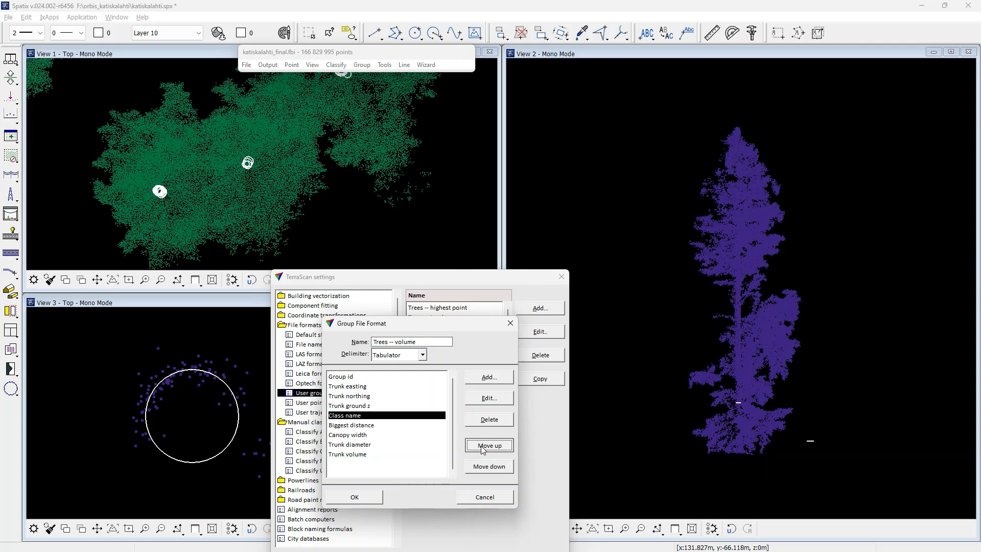
click(482, 448)
click(482, 447)
click(481, 447)
Replace the Trunk easting field of the Trees -- volume format with Average easting
click(366, 398)
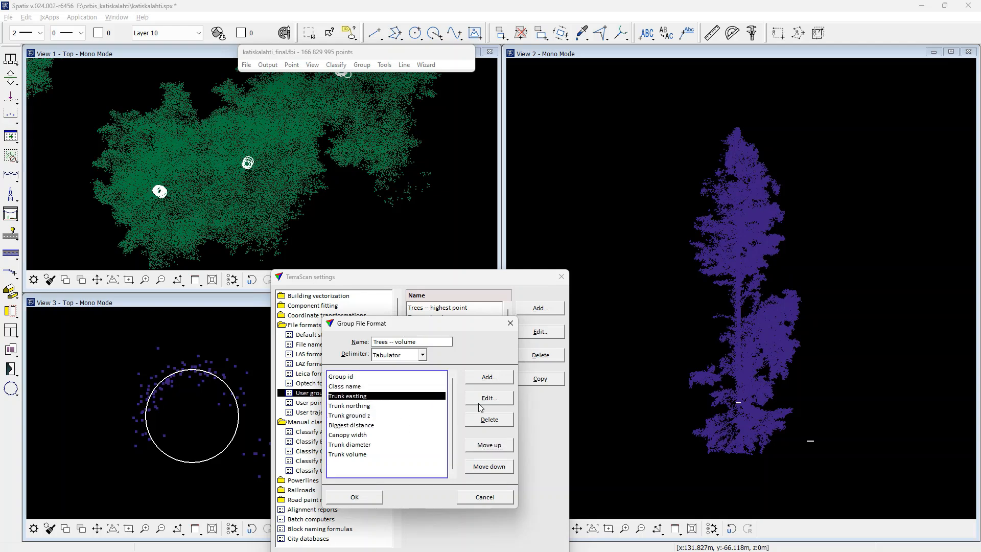
click(486, 403)
click(412, 409)
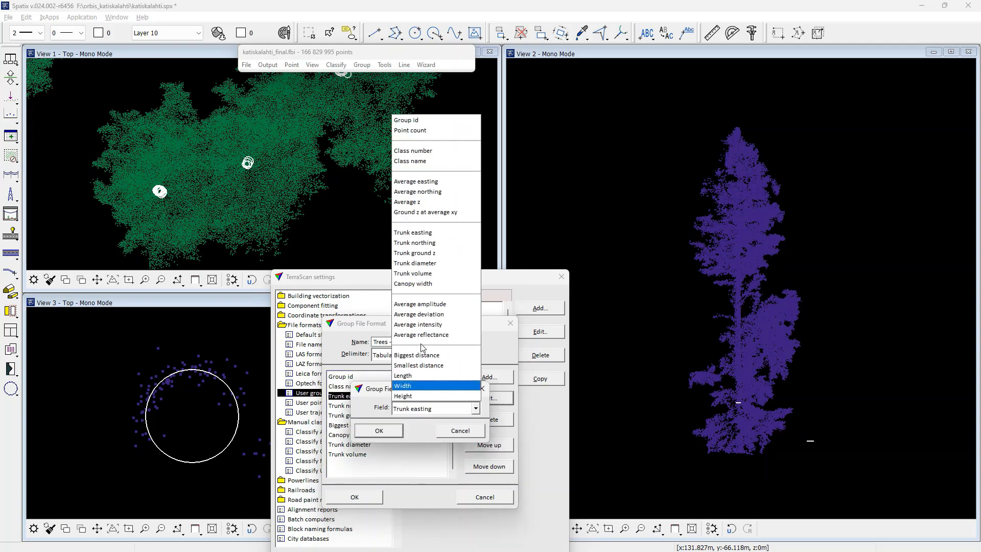
click(416, 182)
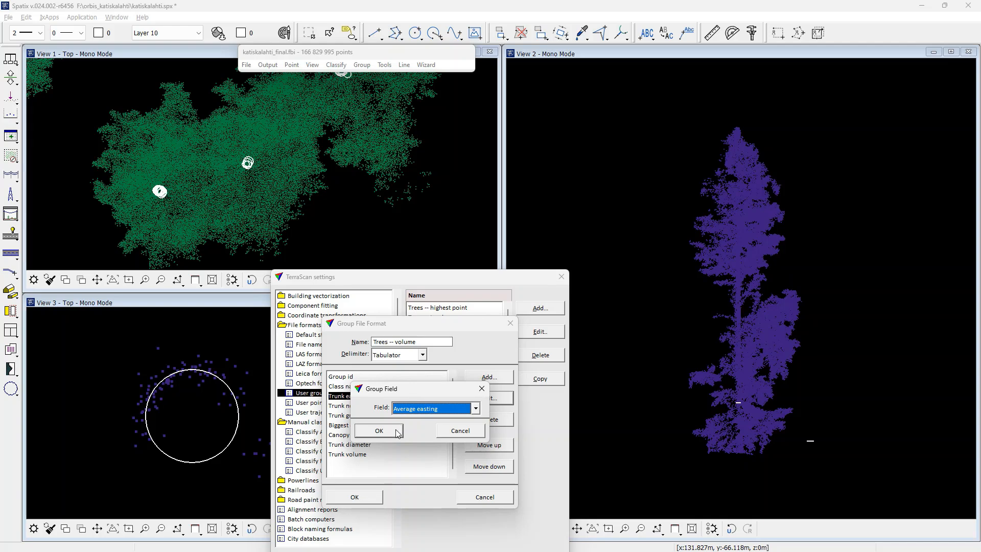
click(378, 430)
Replace the Trunk northing field of the Trees -- volume format with Average northing
click(366, 405)
click(478, 401)
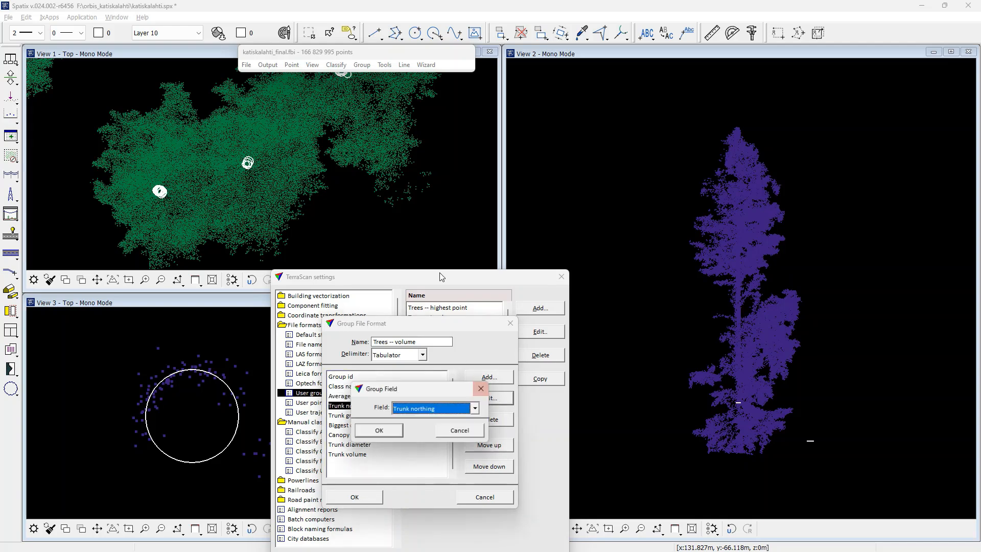
click(424, 405)
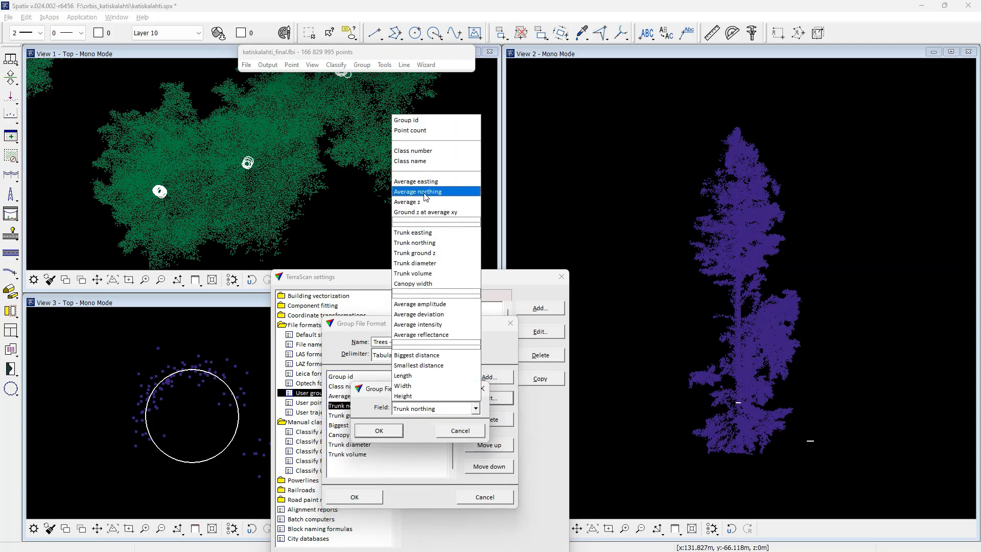
click(415, 192)
click(379, 430)
Replace the Trunk ground z field with Ground z at average xy, then save the format and close the settings
click(357, 416)
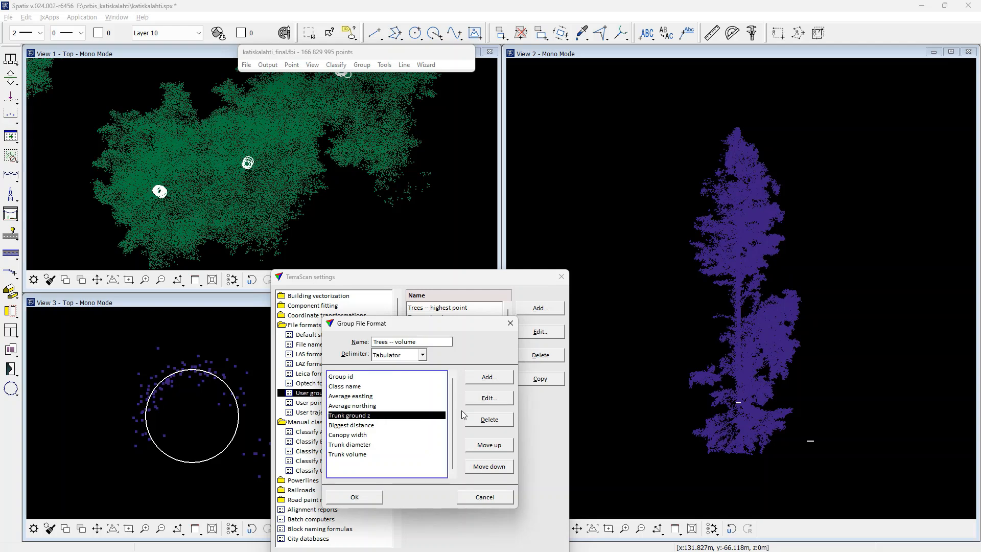
click(488, 398)
click(418, 408)
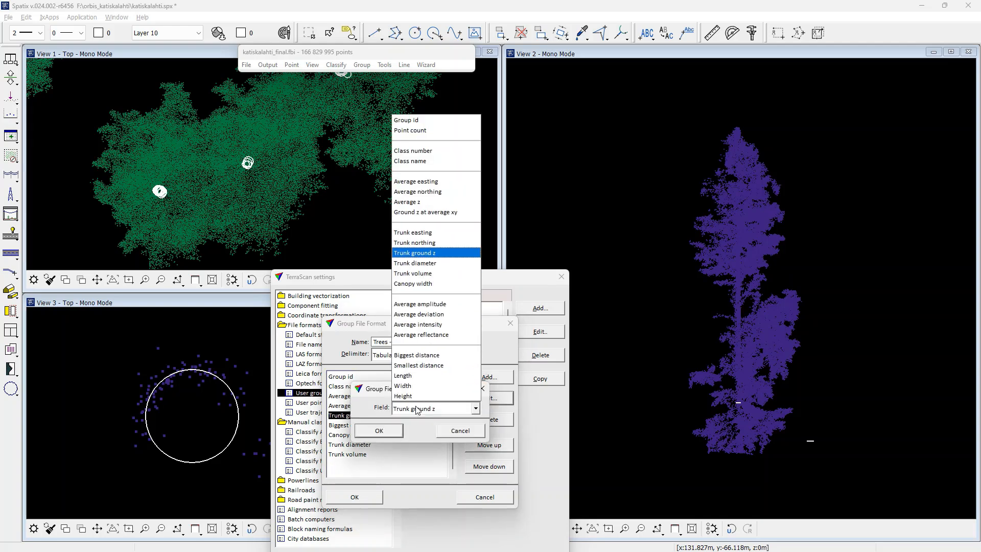
click(425, 212)
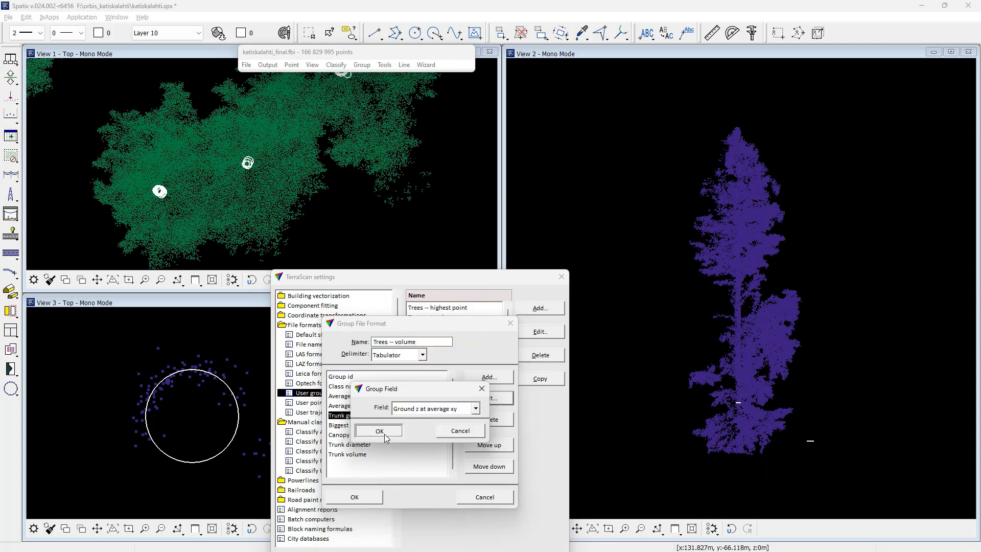
click(378, 430)
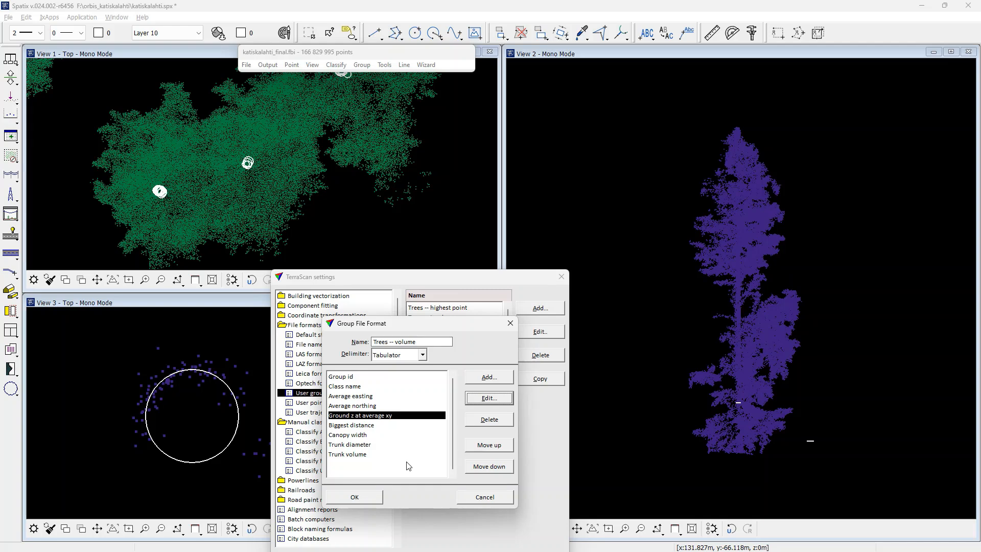
click(375, 497)
click(561, 277)
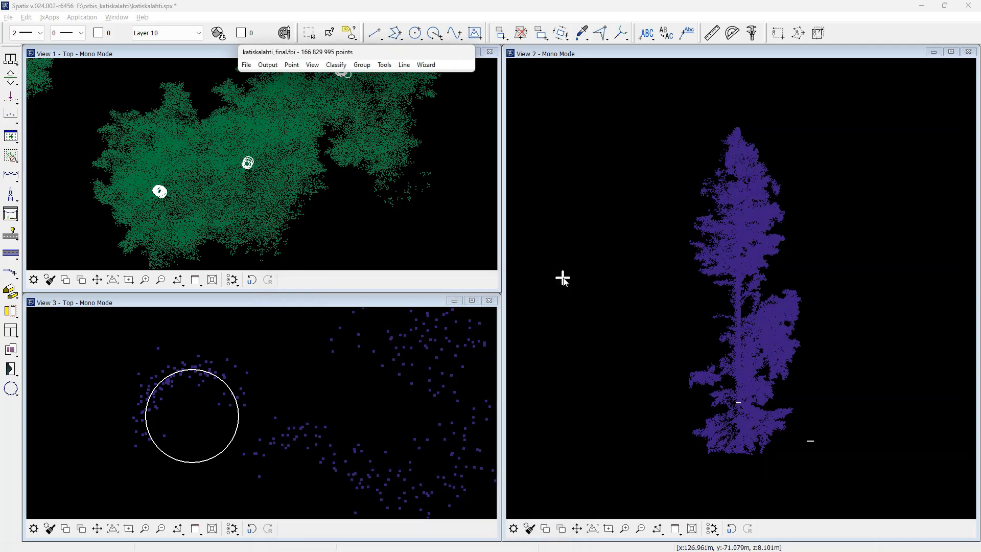
Start Write Group Info and limit it to classes 23 Pine, 24 Spruce and 25 Birch
click(361, 66)
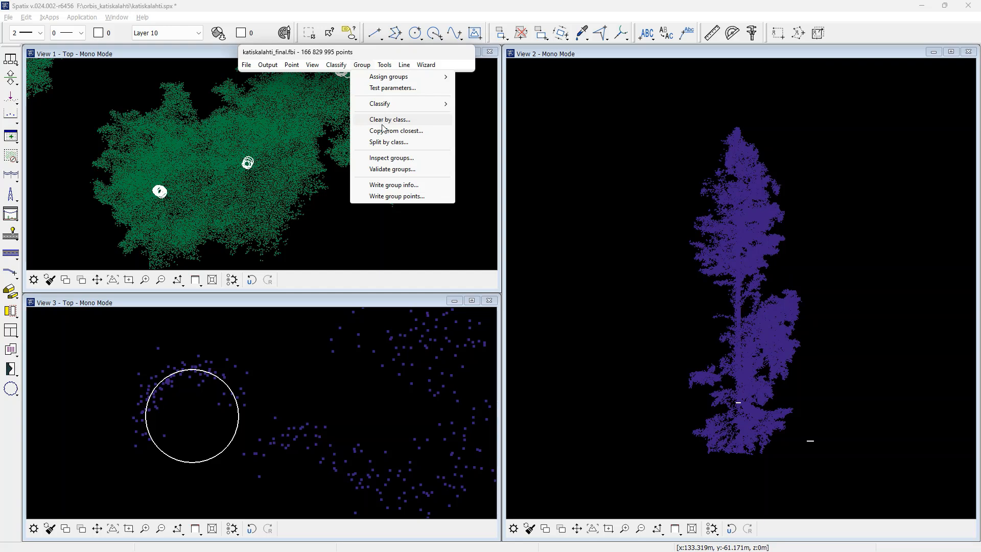
click(393, 185)
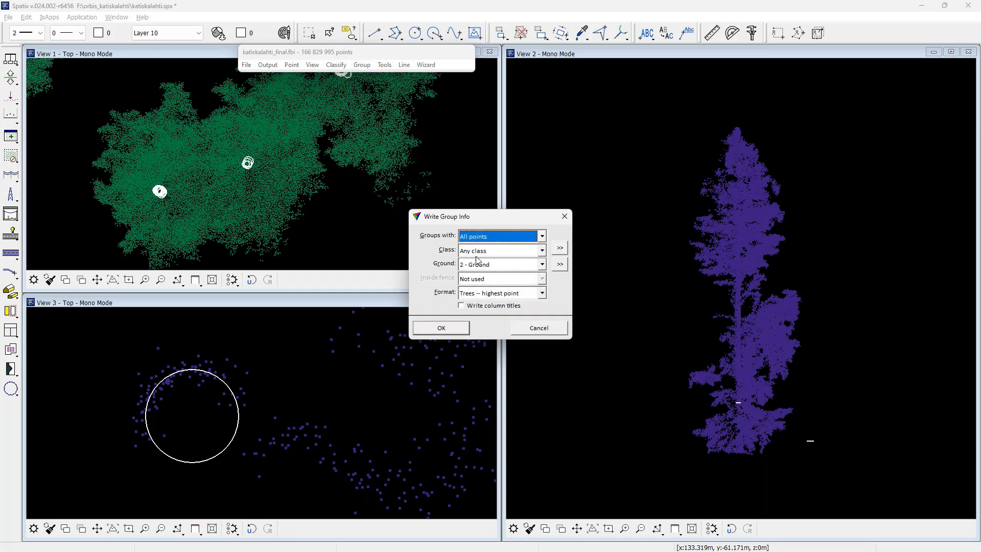
click(559, 247)
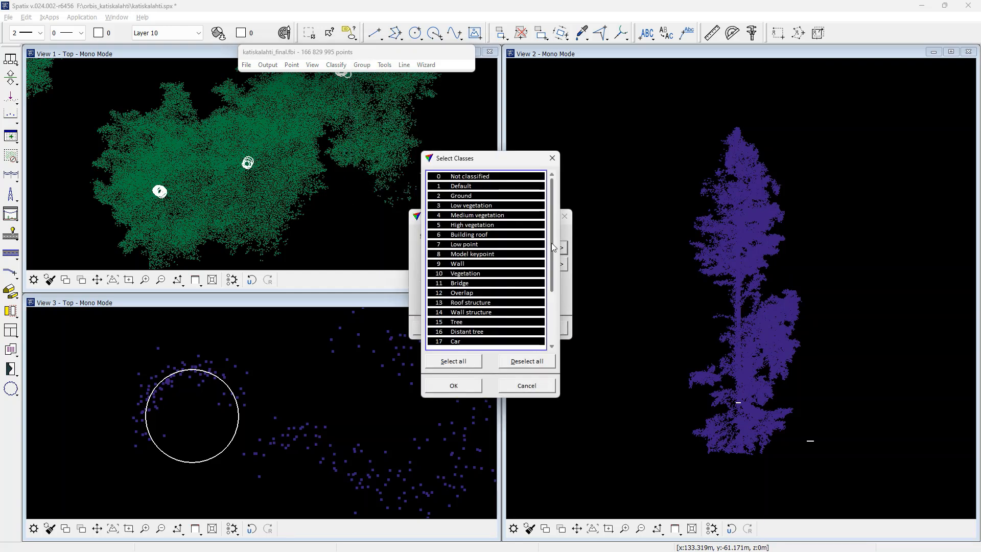
scroll(551, 322, down, 3)
click(463, 323)
ctrl+click(464, 330)
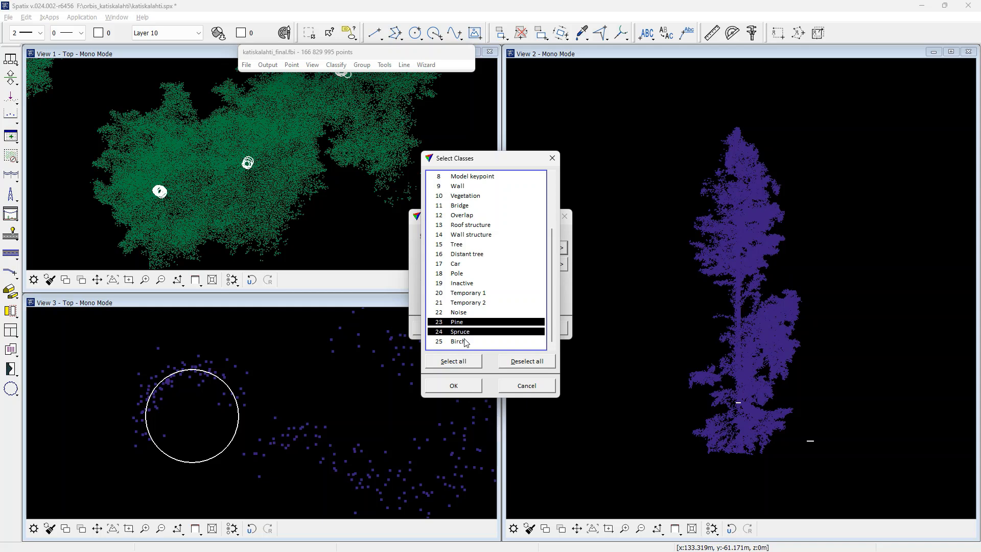
ctrl+click(464, 339)
click(470, 385)
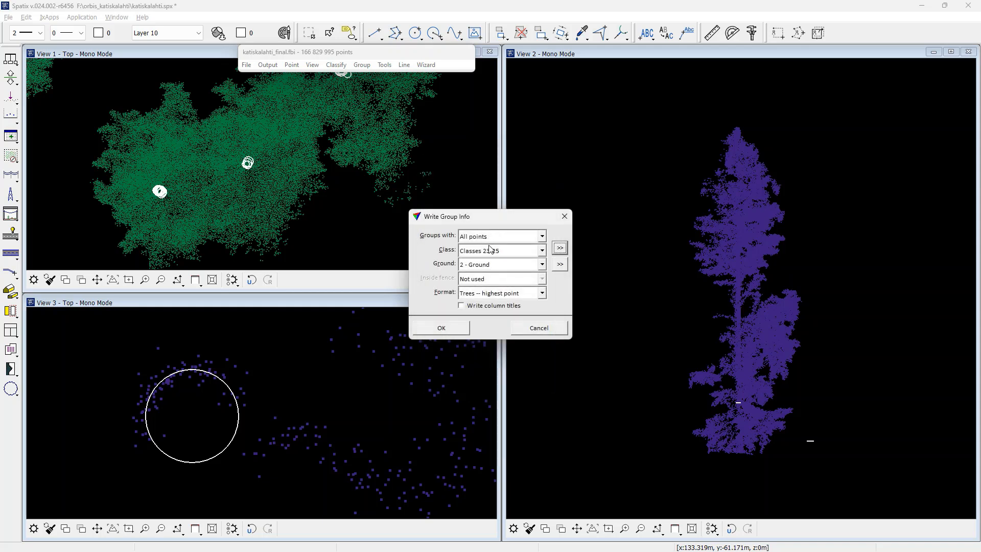
Set the group info output to groups with Majority of points, format Trees -- volume, with column titles written, and accept it
click(490, 236)
click(487, 261)
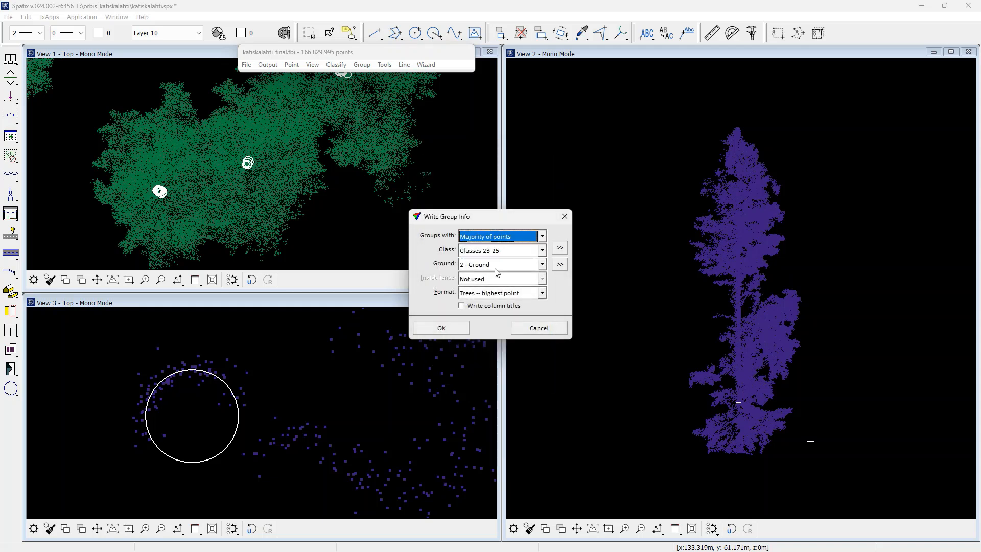
click(502, 293)
click(493, 323)
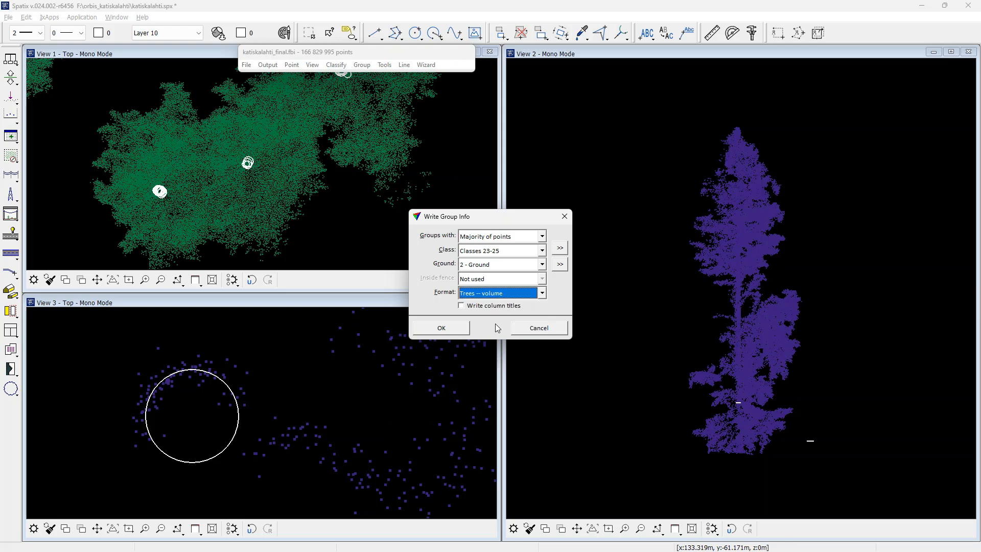
click(481, 306)
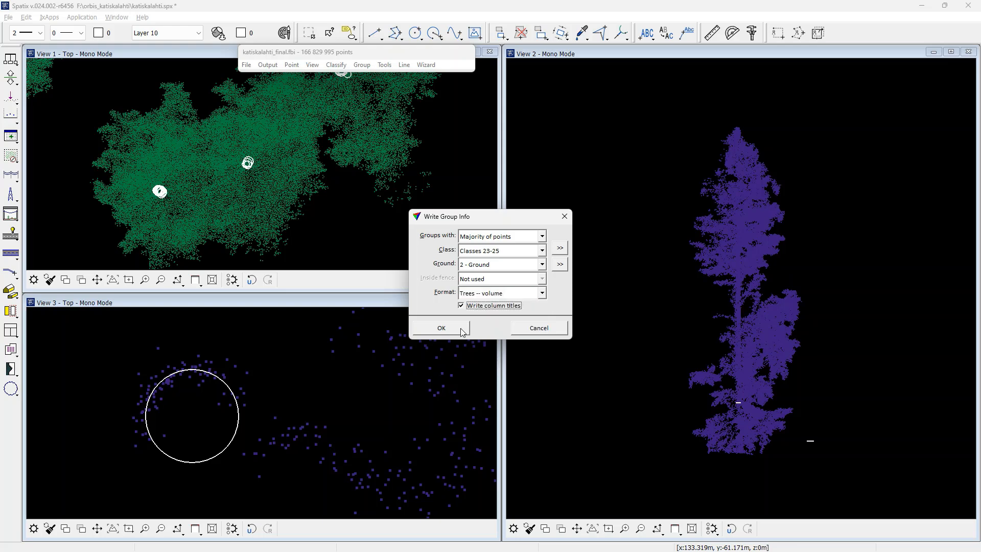
click(442, 328)
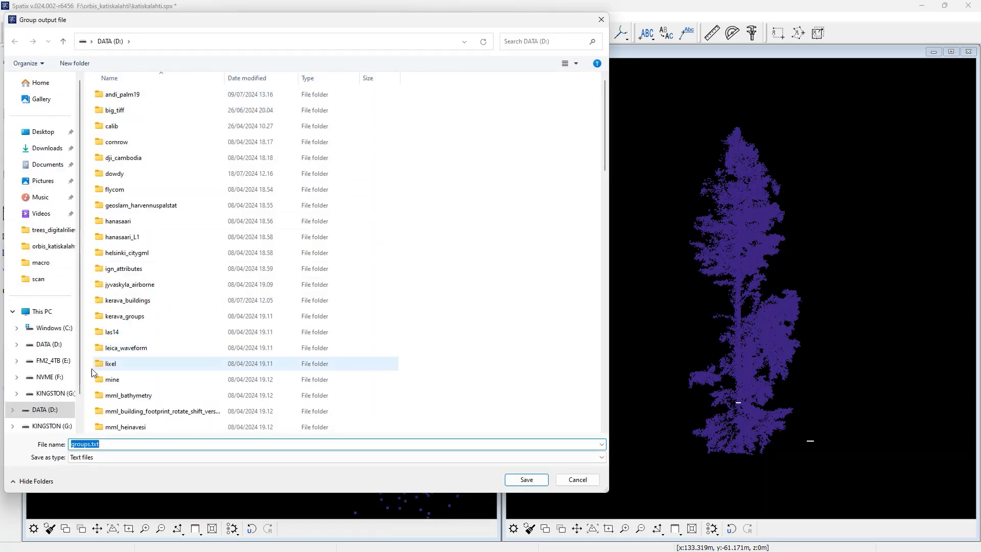
Save the group output file as trees.txt in the orbis_katiskalahti folder on drive F
click(54, 377)
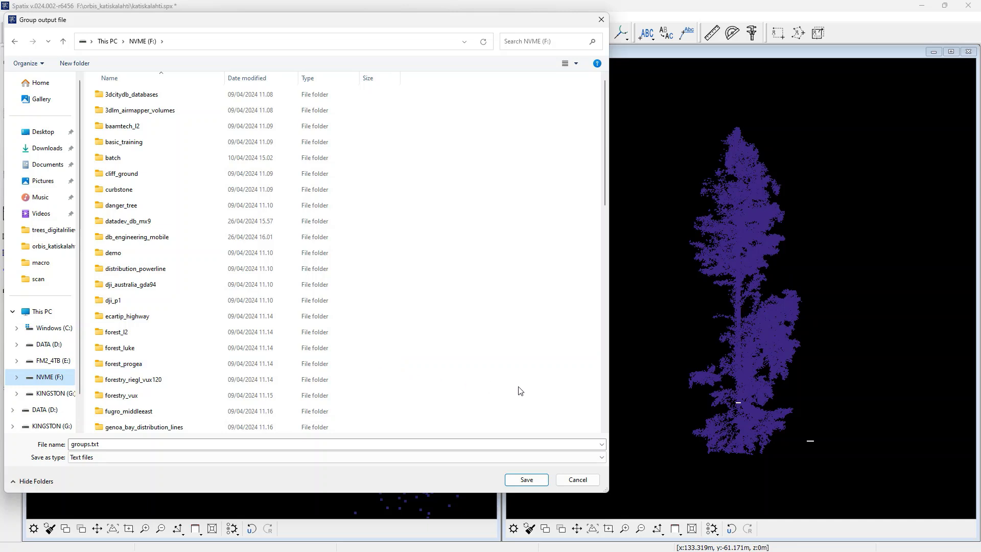
click(605, 398)
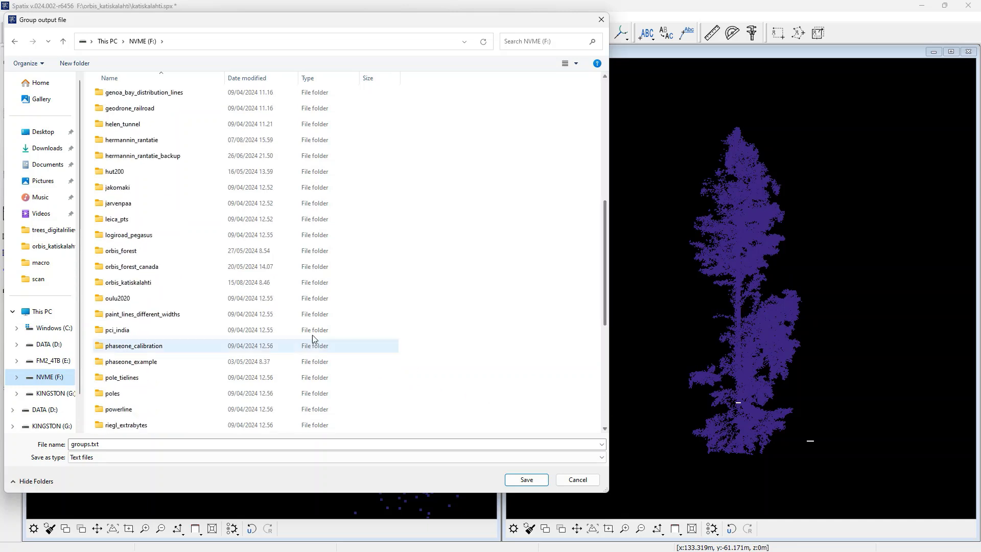
double_click(160, 284)
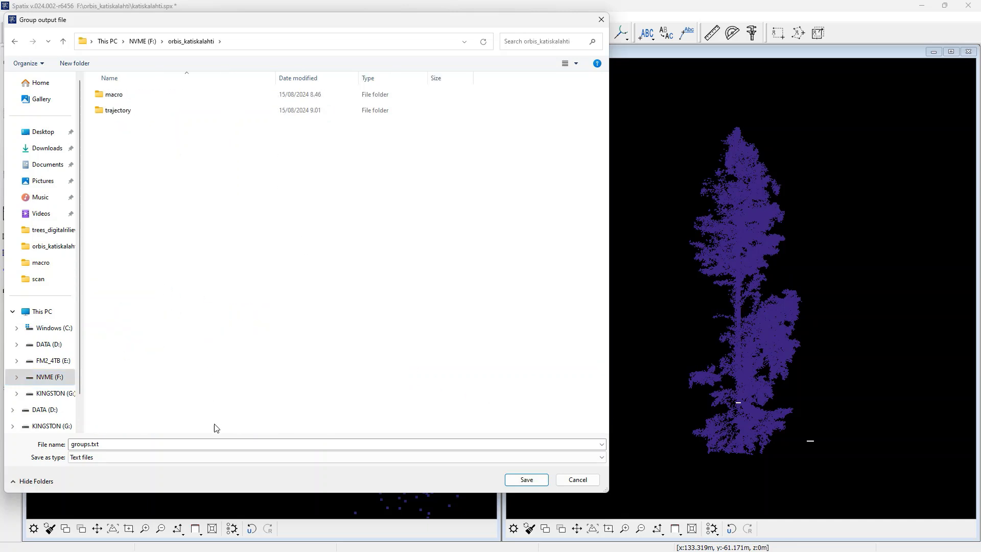
double_click(224, 443)
text(tree)
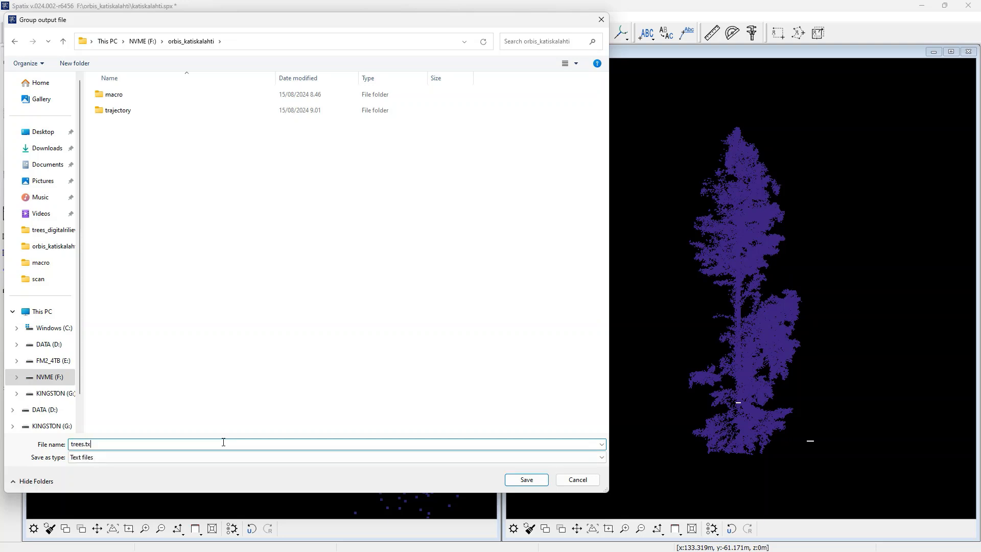
key(Return)
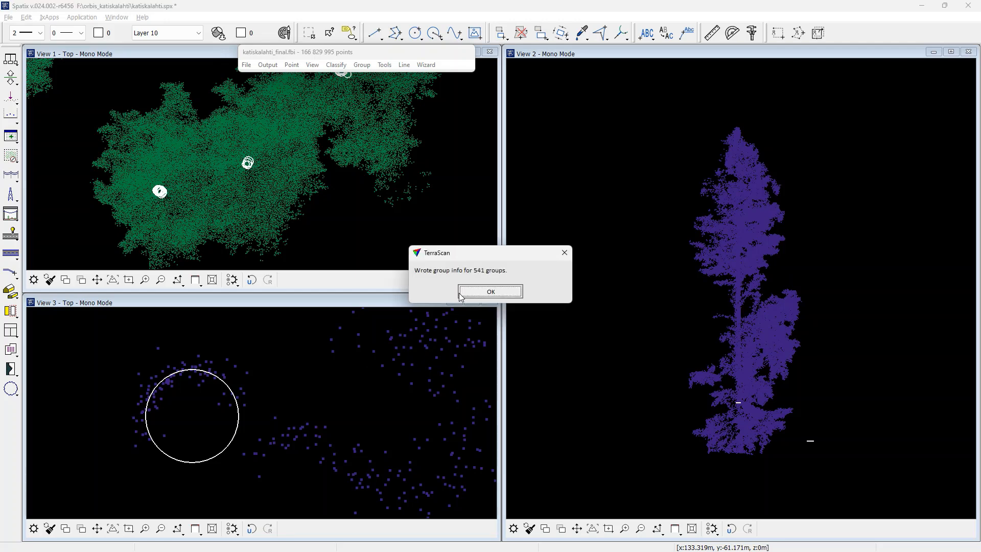
click(490, 291)
Switch to Notepad, open f:\orbis_katiskalahti\trees.txt and widen the window so the column titles fit on one line
key(super)
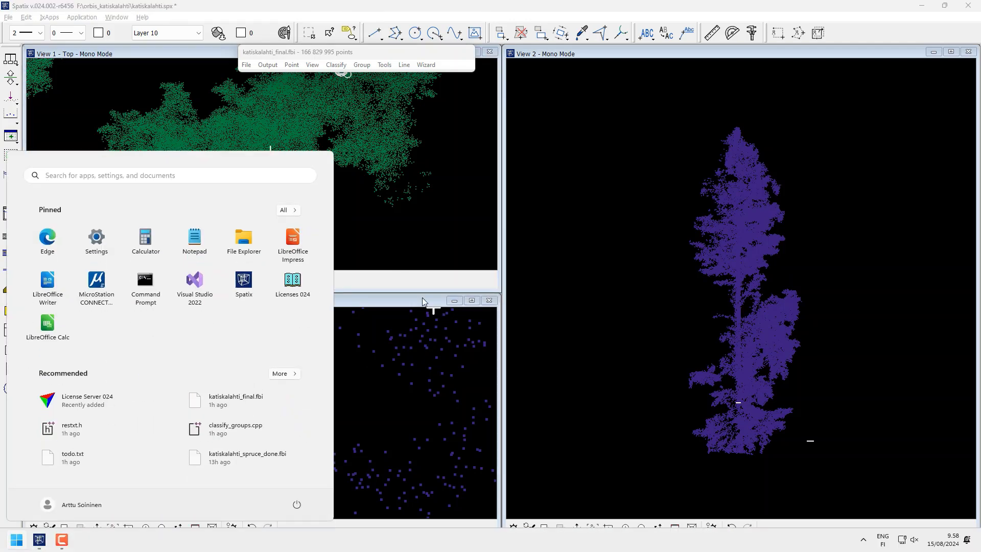
click(194, 237)
click(55, 70)
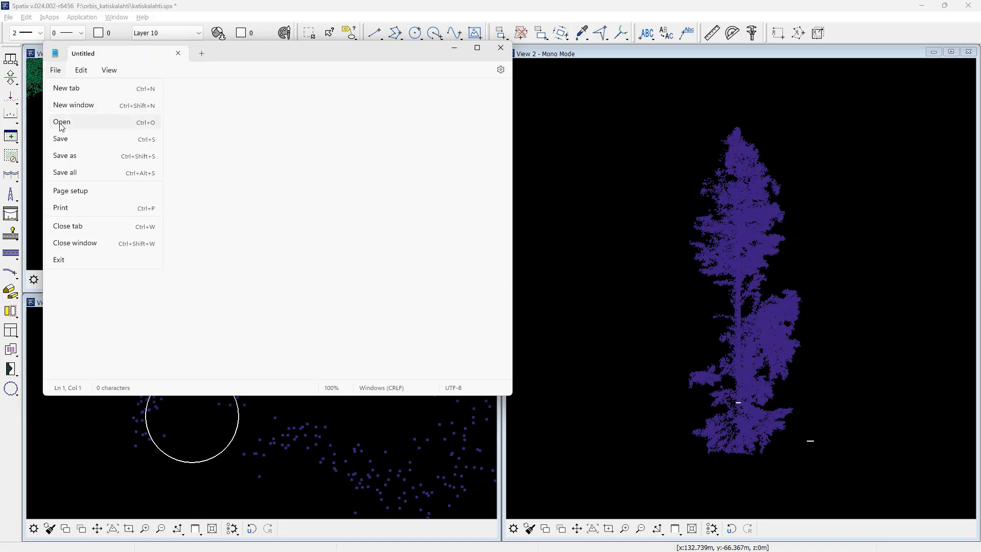
click(61, 122)
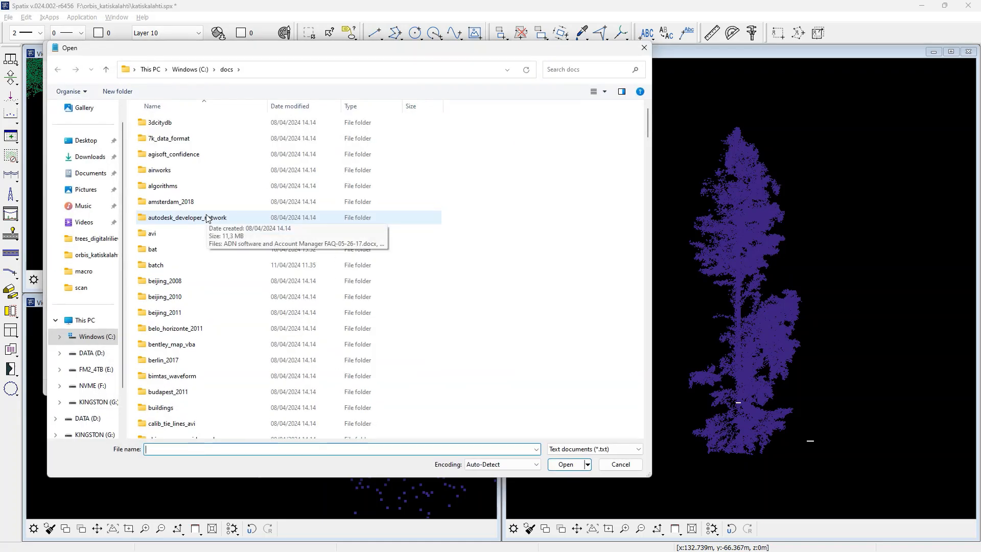
text(f:\orbis_forest)
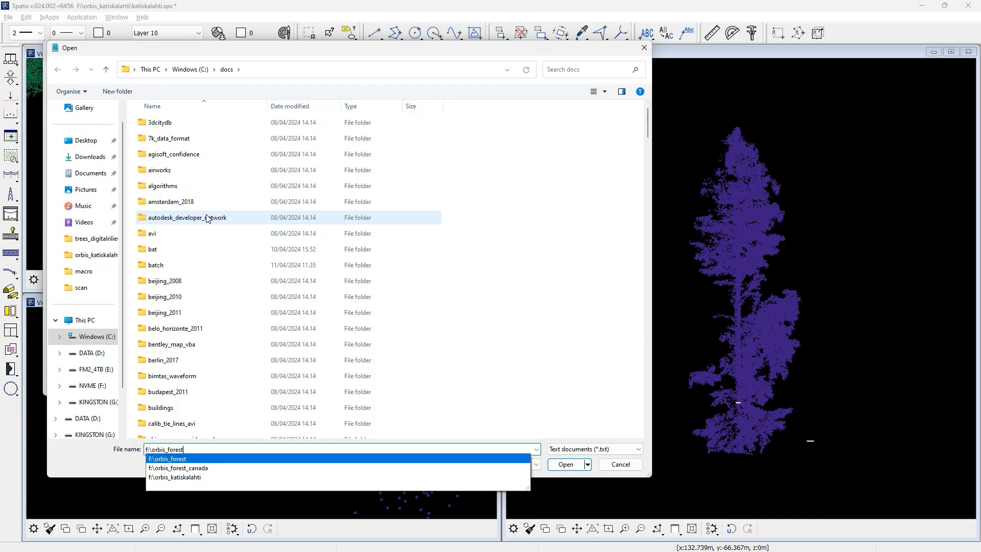
key(Down)
key(Down)
text(\)
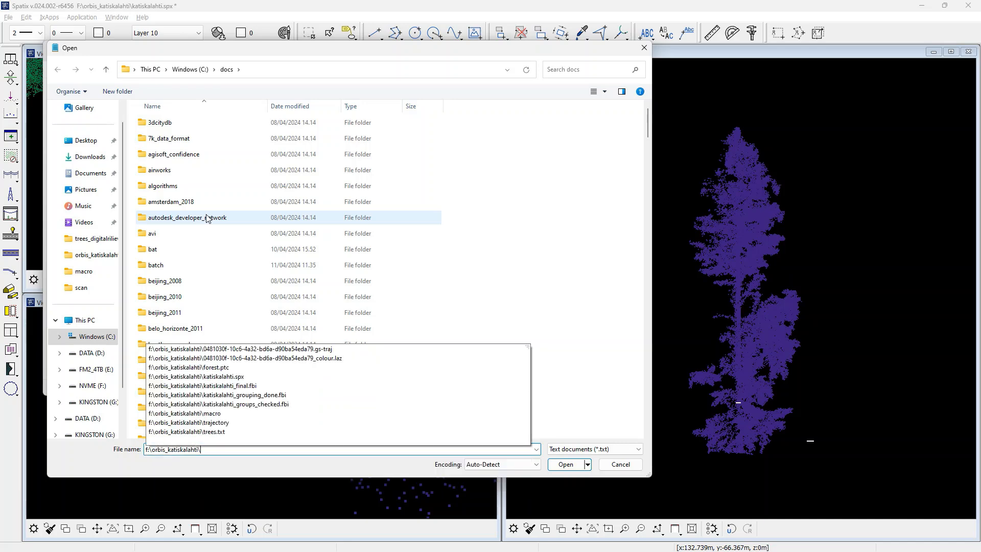
text(trees)
key(Down)
key(Return)
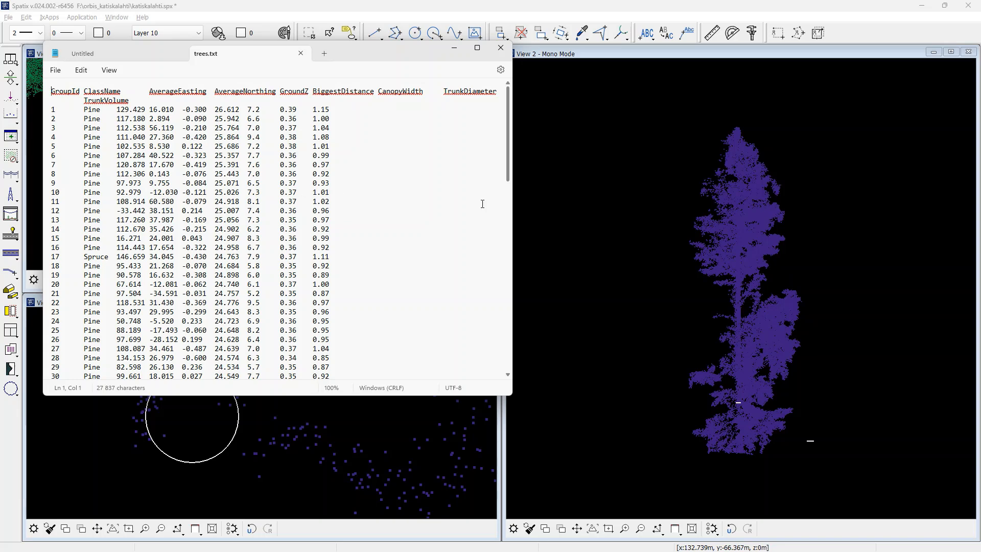
drag(512, 216, 688, 224)
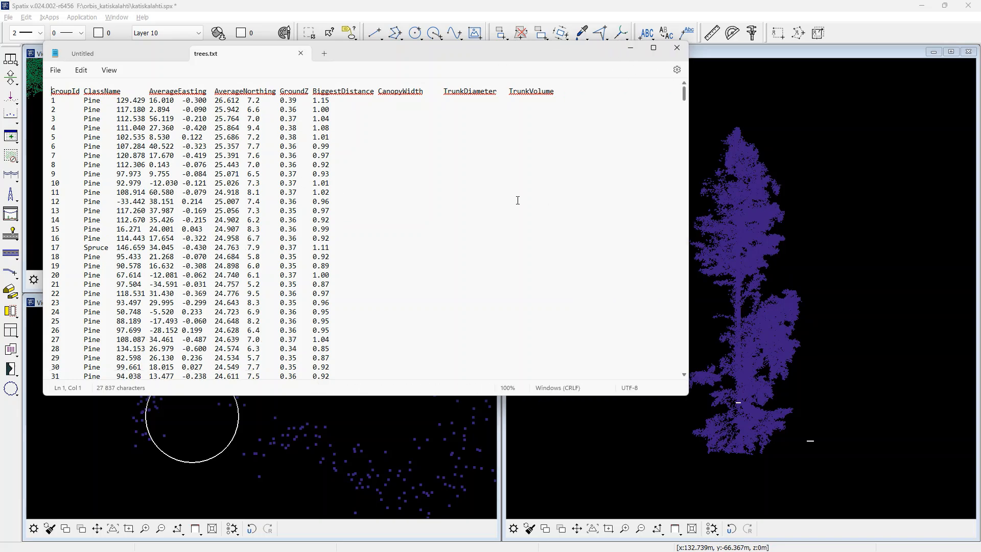